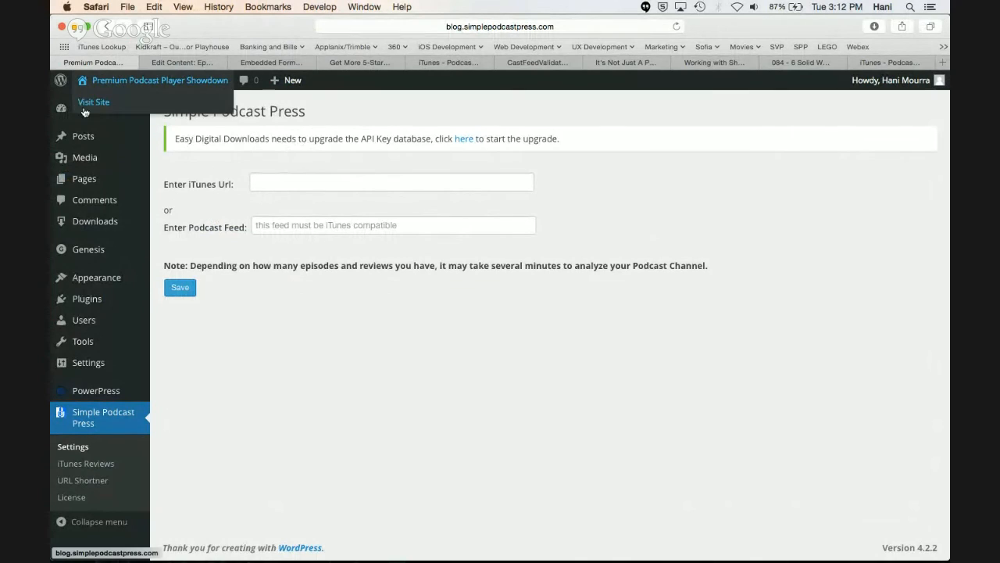
# View the PowerPress settings page and return to the Simple Podcast Press settings
pyautogui.click(87, 391)
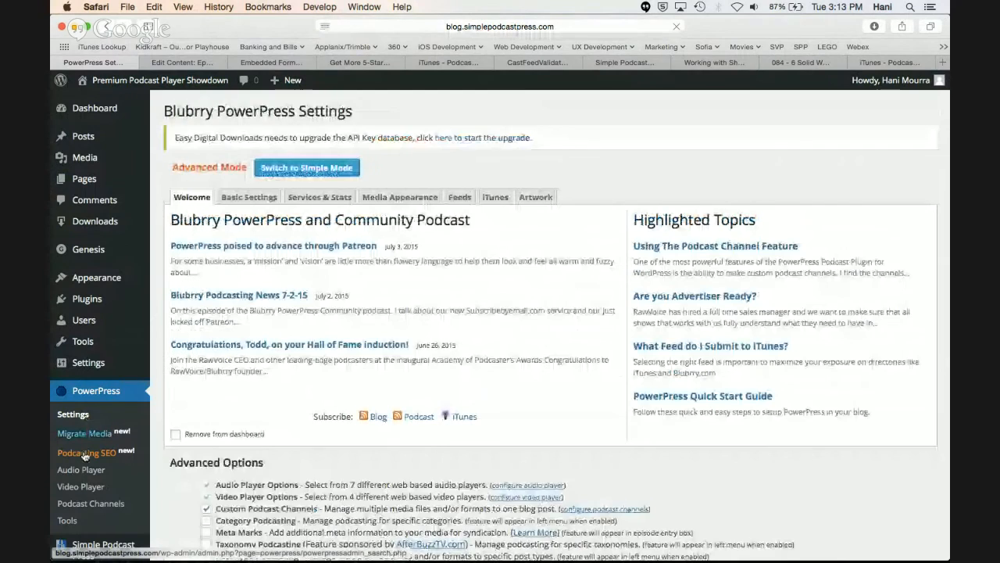
pyautogui.scroll(-2, 82, 501)
pyautogui.click(82, 504)
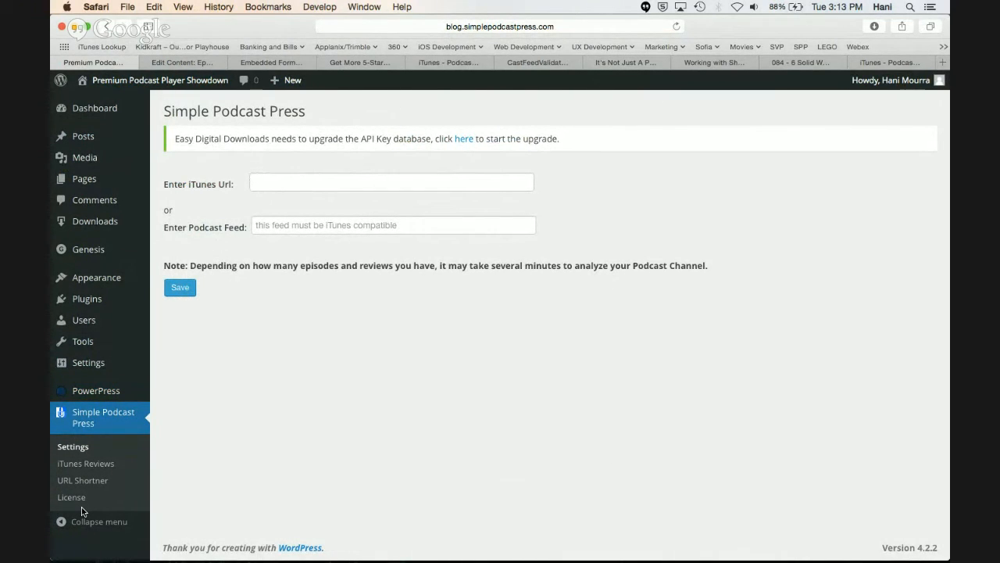
# Bring up the page for uploading a new WordPress plugin as a .zip file
pyautogui.moveTo(106, 301)
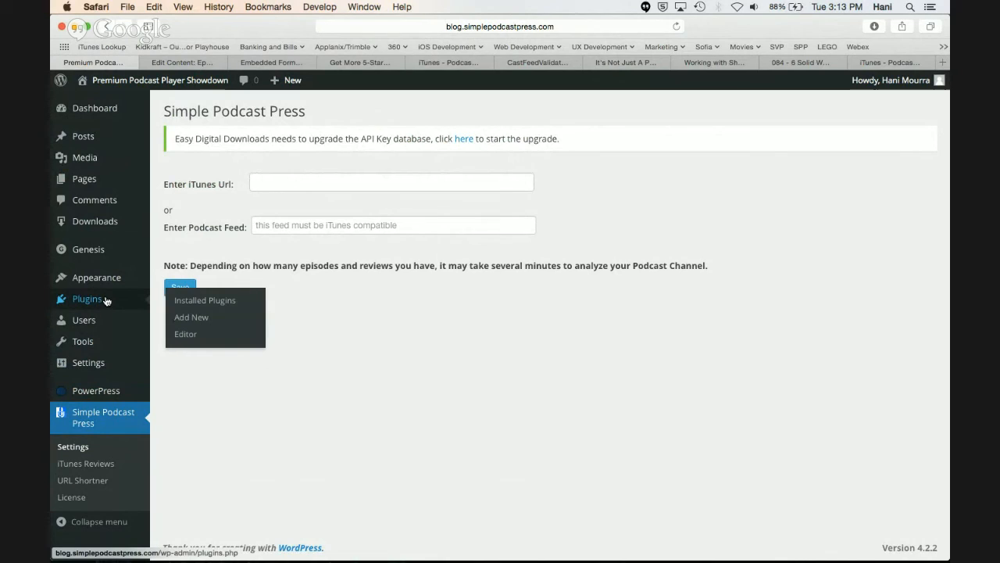
pyautogui.click(215, 319)
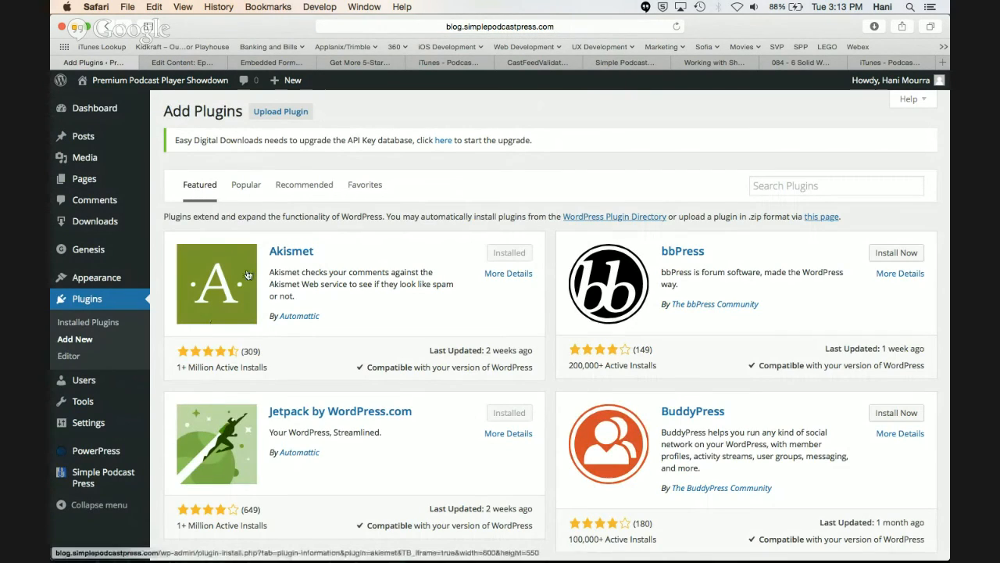
pyautogui.click(299, 117)
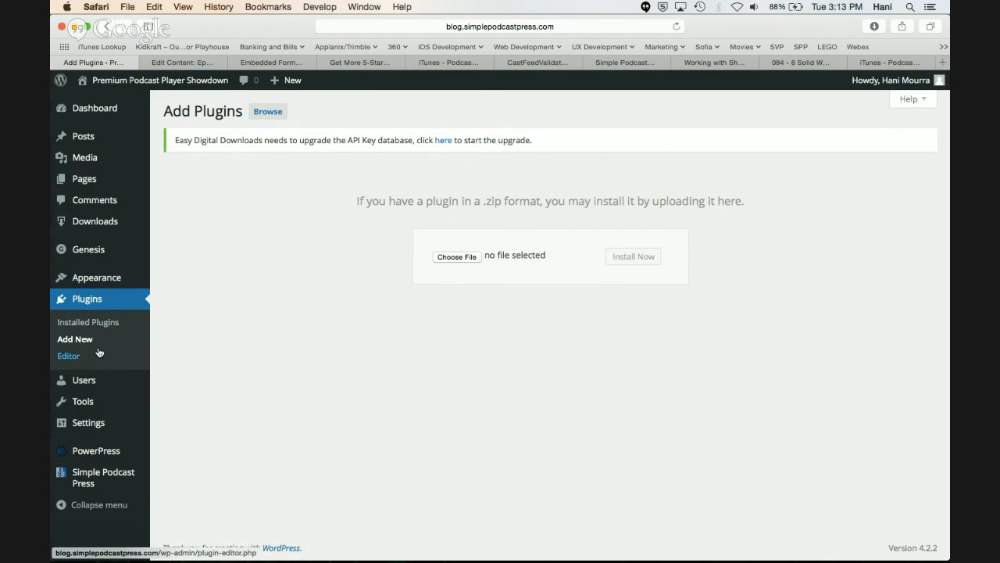
# In the Simple Podcast Press settings, enter the iTunes URL copied from the open School of Podcasting iTunes Preview page and save it
pyautogui.moveTo(102, 482)
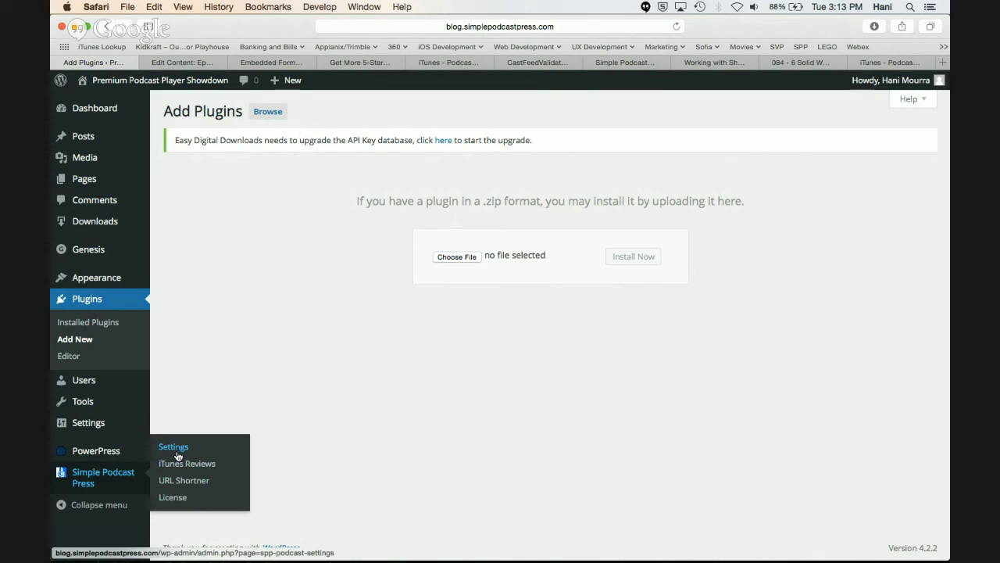
pyautogui.click(115, 476)
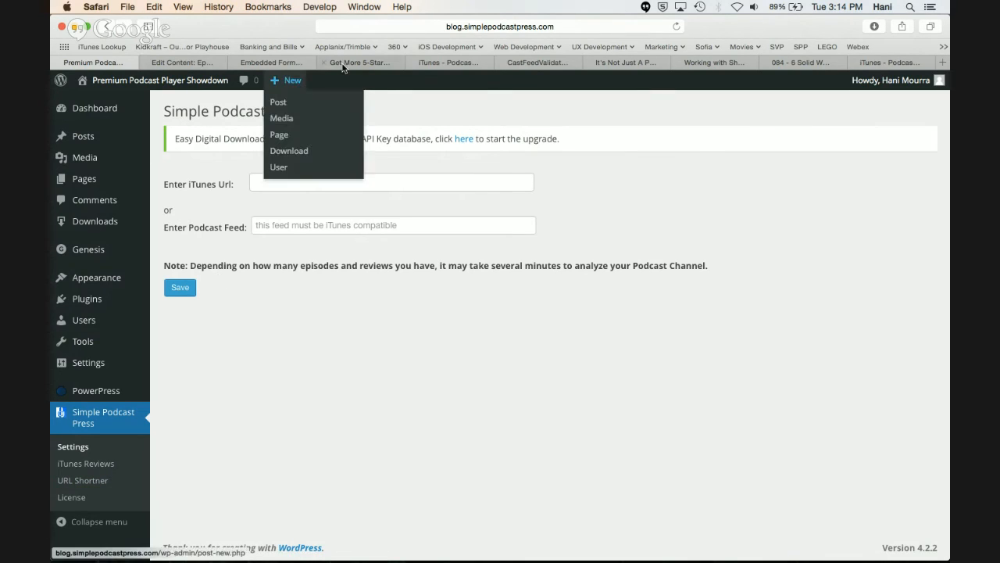
pyautogui.click(445, 62)
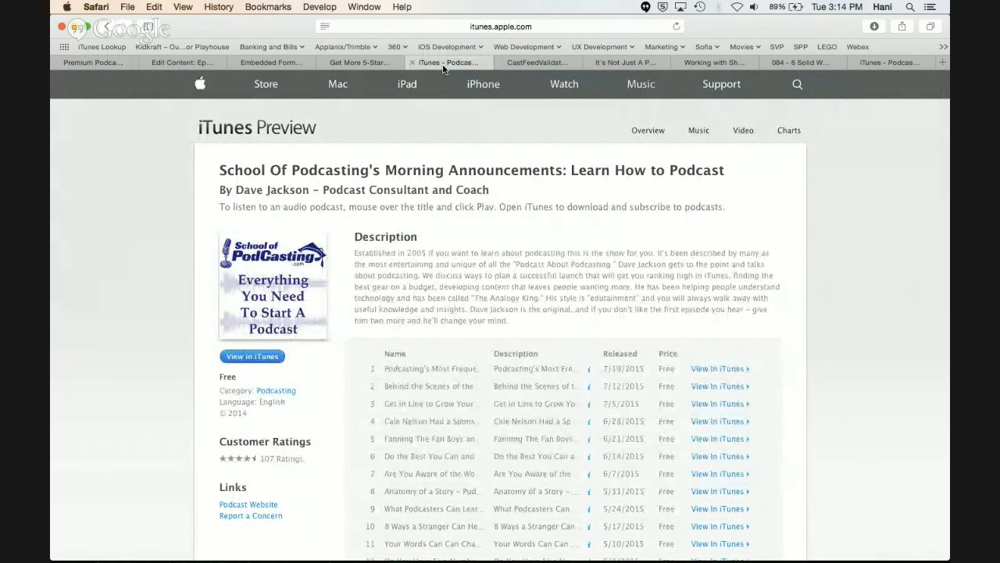
pyautogui.click(544, 27)
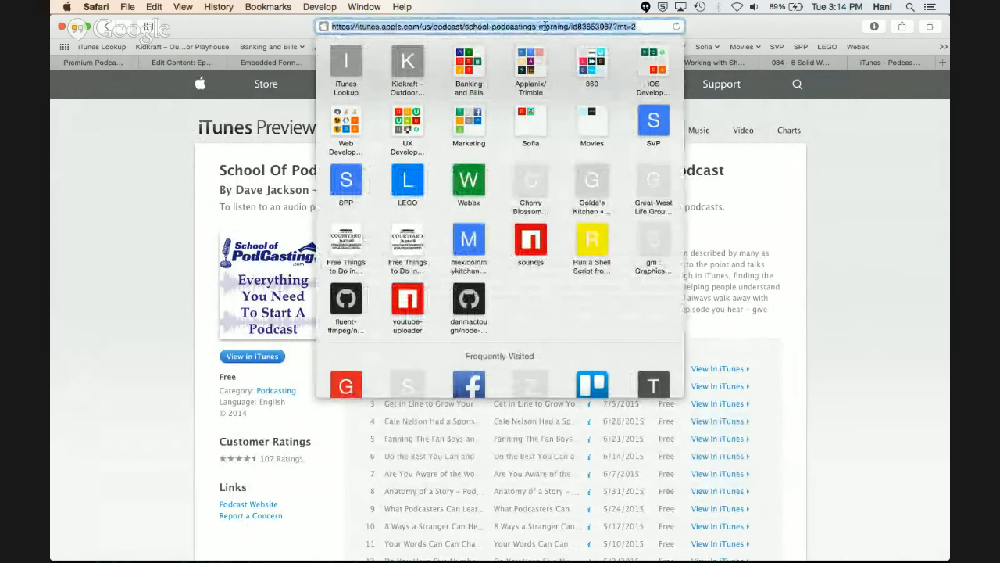
pyautogui.click(110, 64)
pyautogui.click(288, 183)
pyautogui.write('https://itunes.apple.com/us/podcast/school-podcastings-morning/id836530877?mt=2')
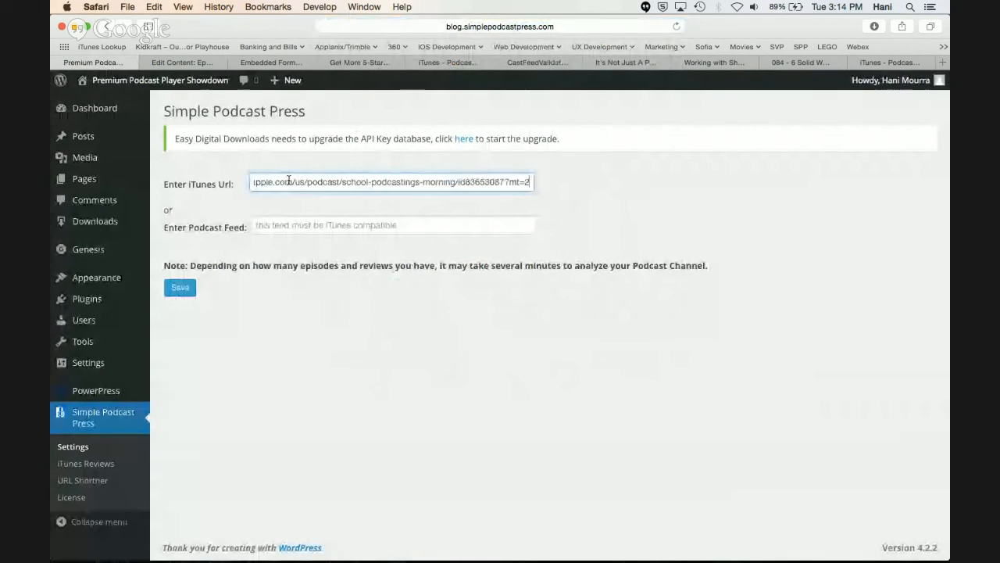
pyautogui.click(187, 289)
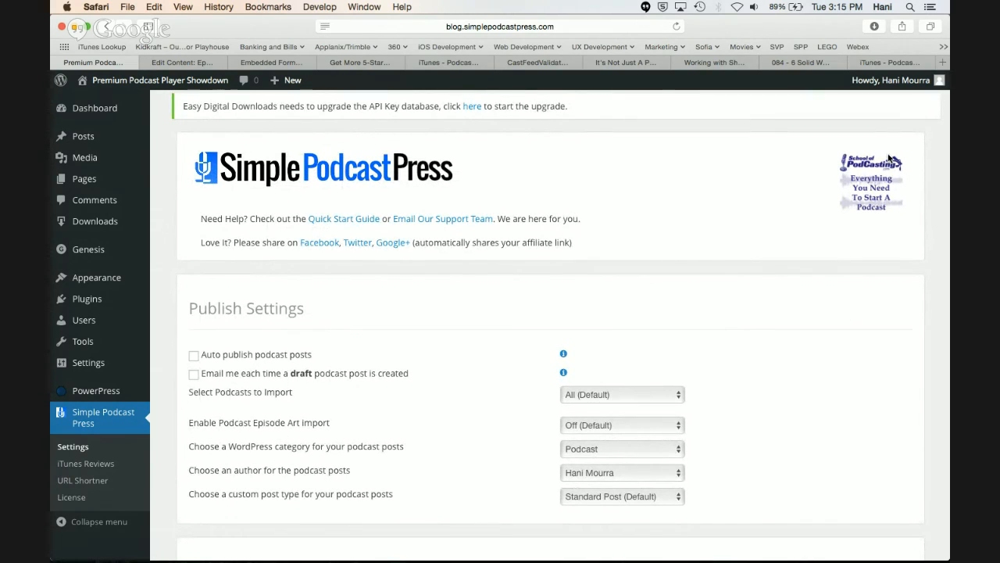
# Try limiting the podcasts to import to Only After Specific Date with 20 Jul 2015, and return the selection to All (Default)
pyautogui.scroll(-1, 865, 264)
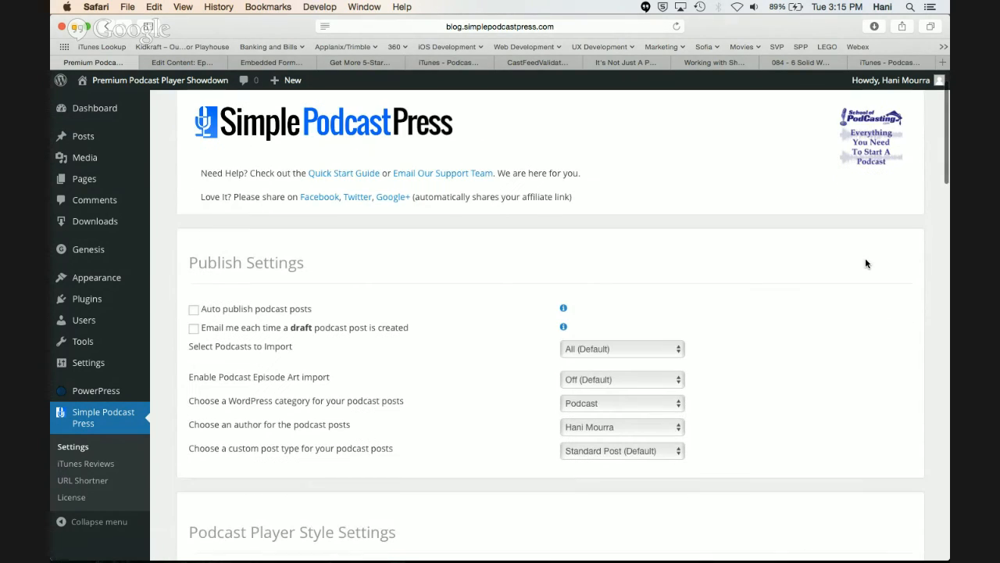
pyautogui.scroll(-1, 865, 263)
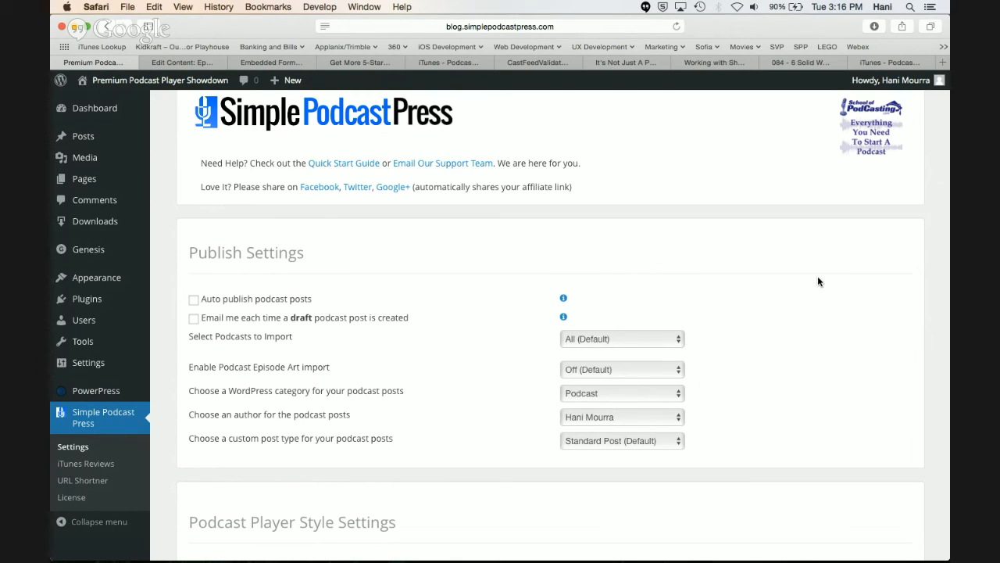
pyautogui.click(669, 344)
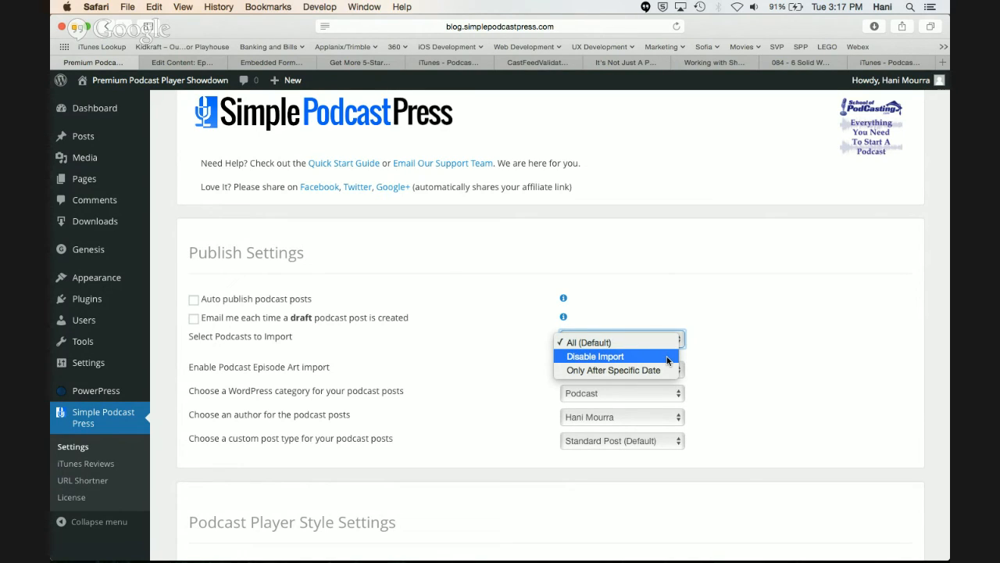
pyautogui.click(666, 370)
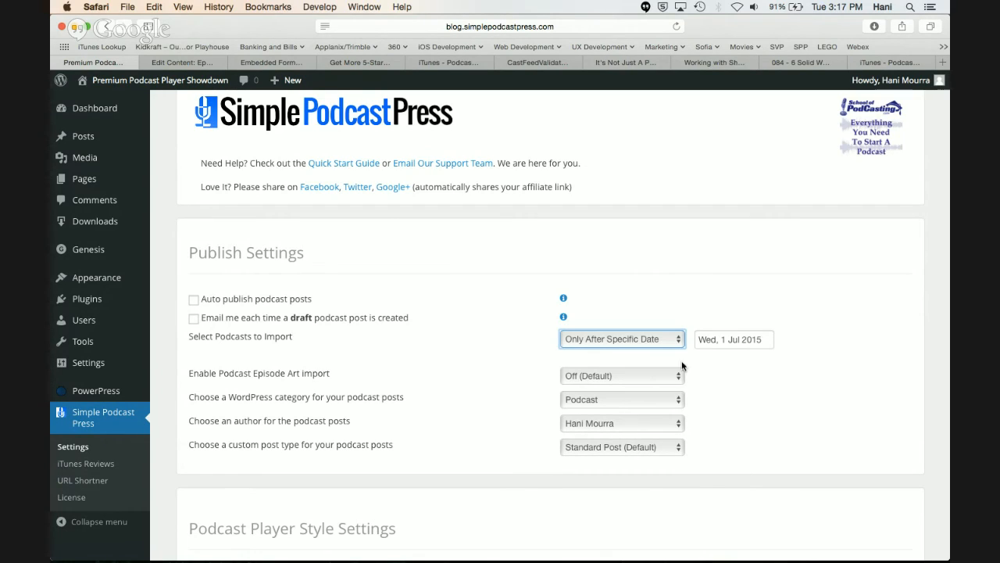
pyautogui.click(720, 342)
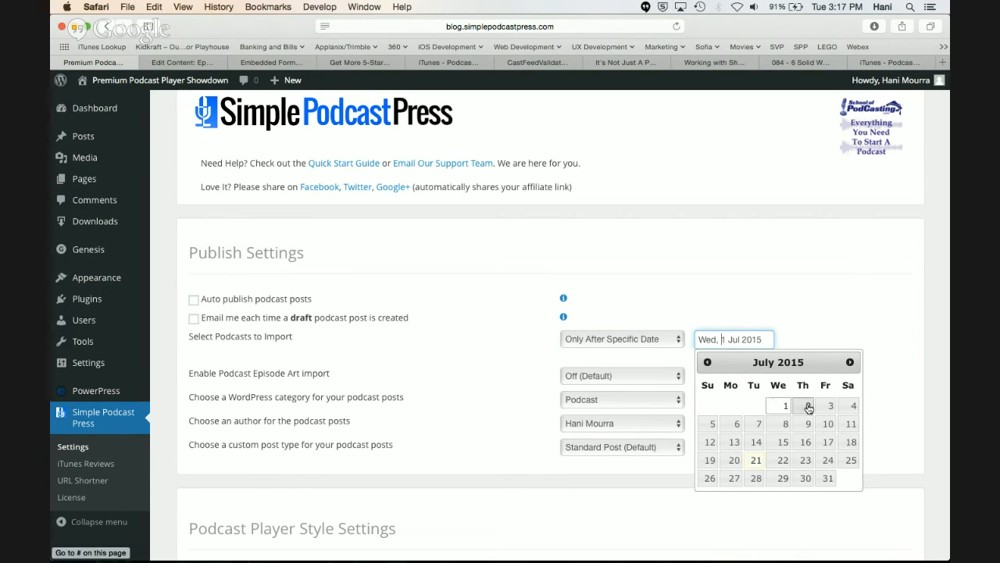
pyautogui.click(734, 460)
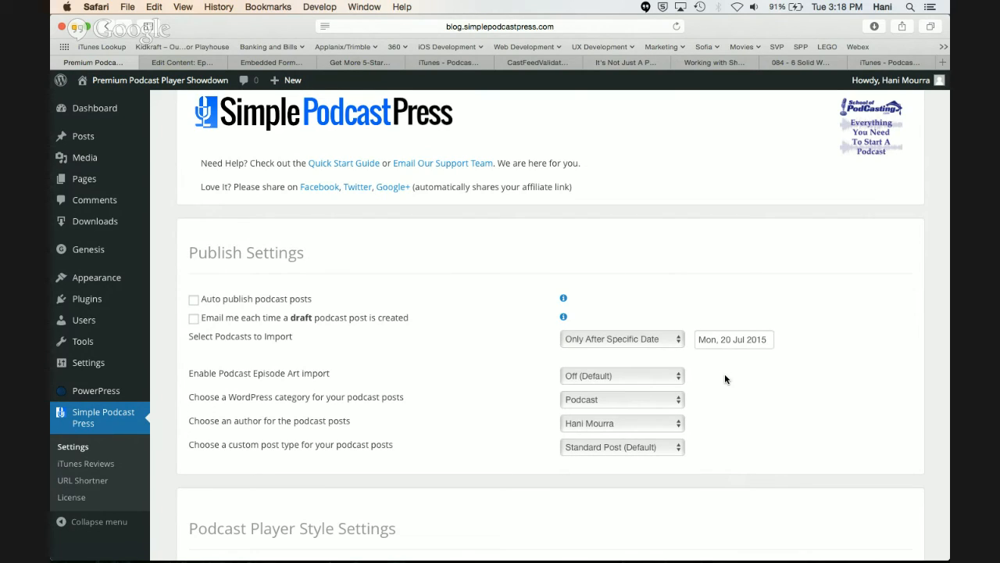
pyautogui.click(675, 347)
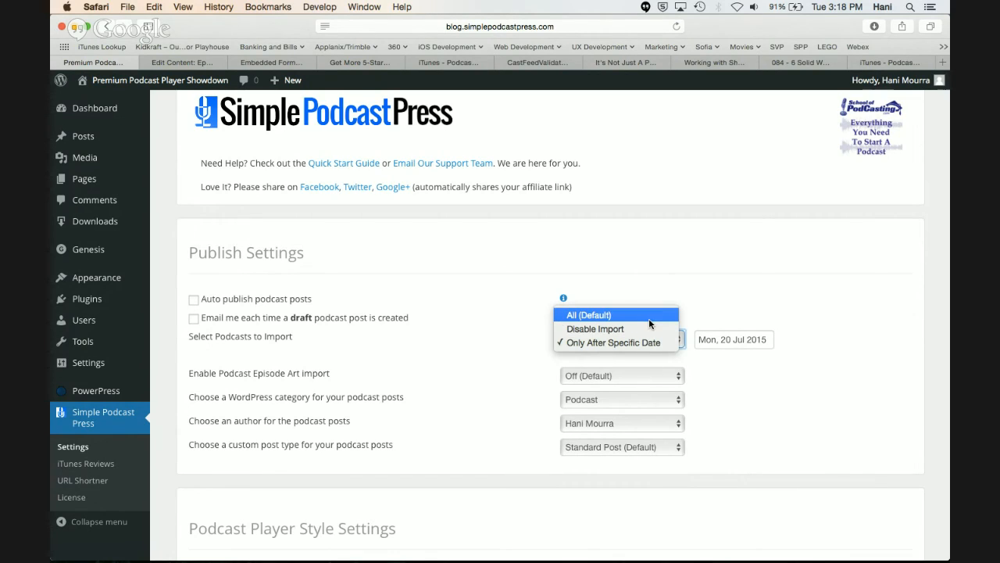
pyautogui.click(646, 317)
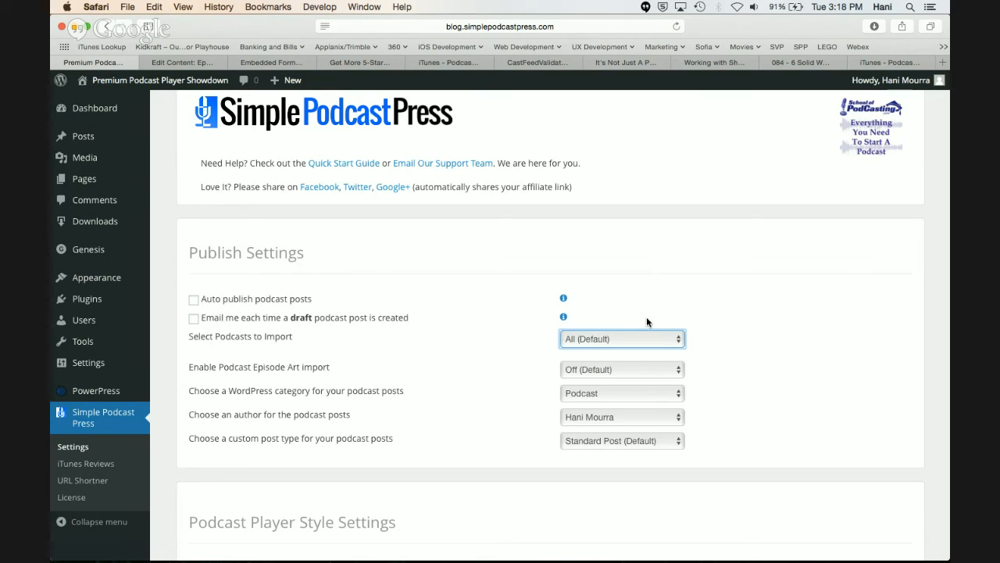
# Set the podcast episode art import in the Publish Settings to From Podcast Feed
pyautogui.scroll(-1, 647, 320)
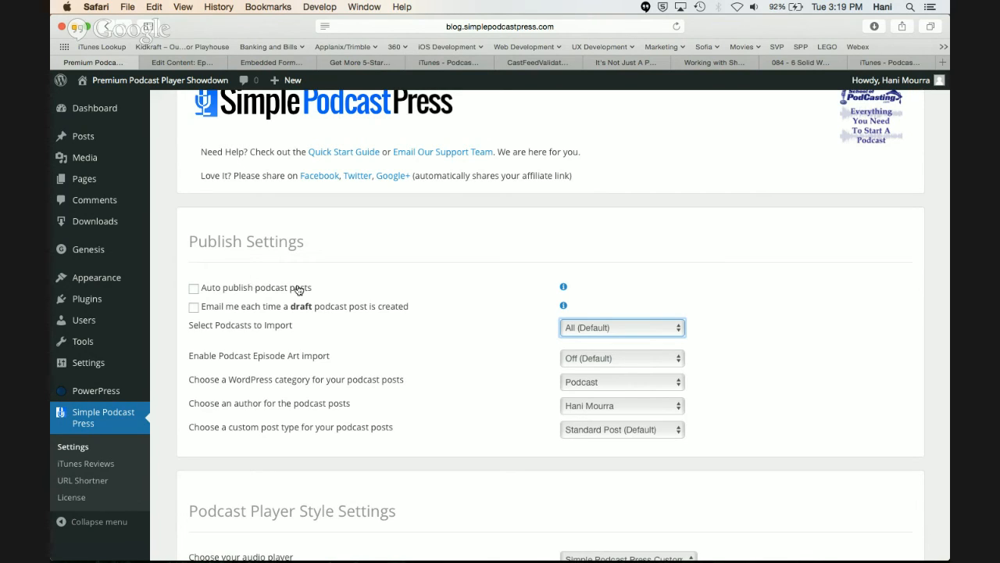
pyautogui.scroll(-1, 559, 328)
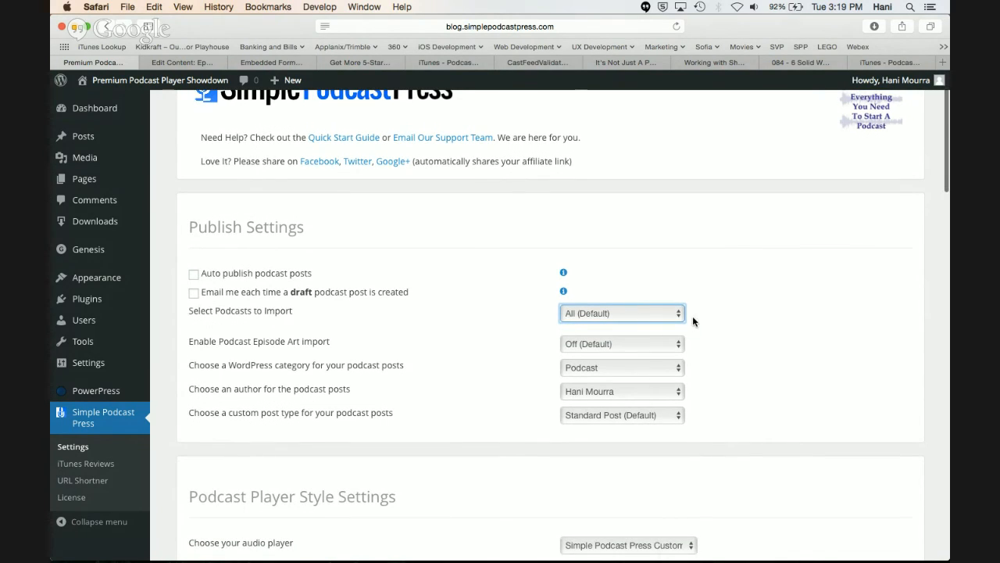
pyautogui.scroll(-3, 692, 321)
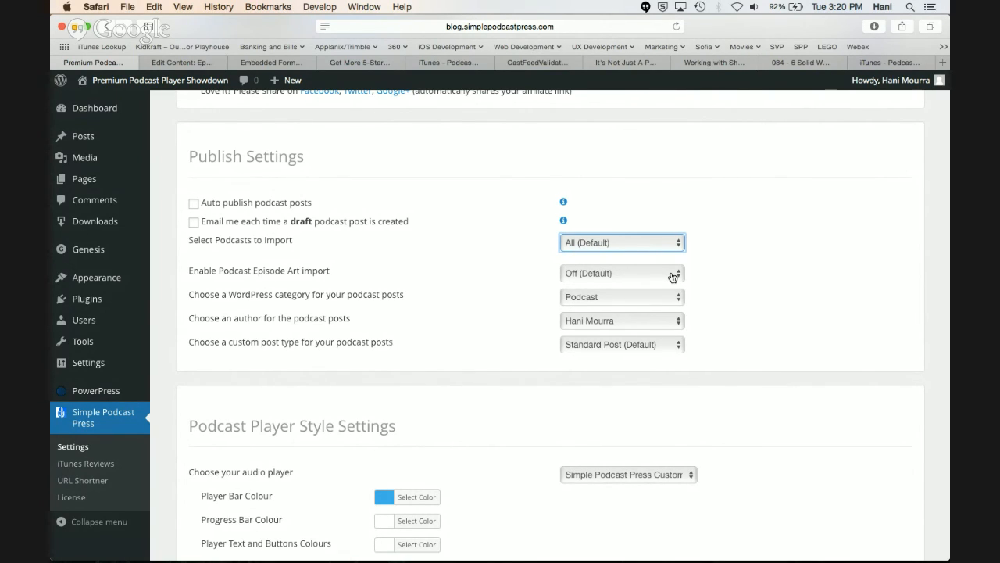
pyautogui.click(672, 275)
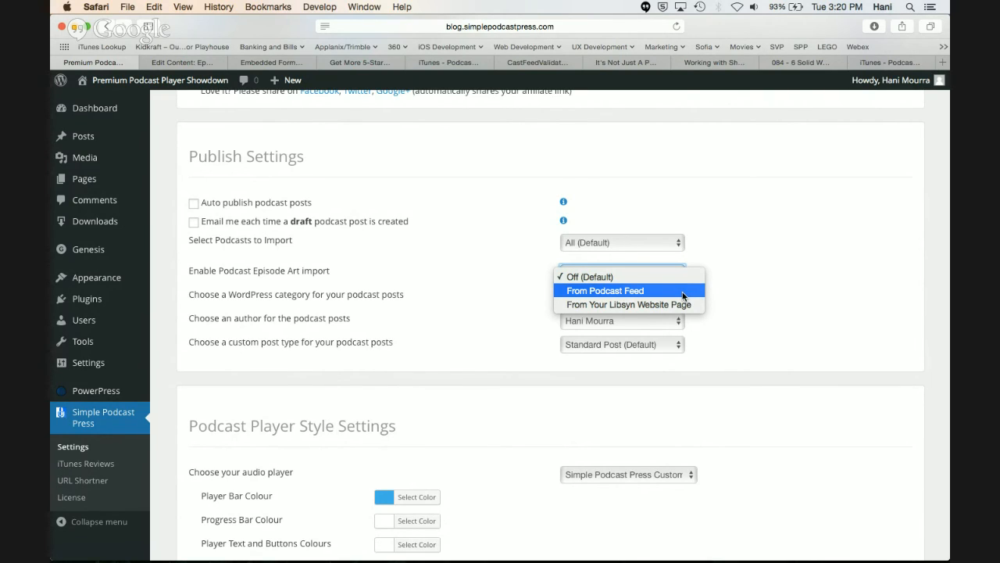
pyautogui.click(683, 295)
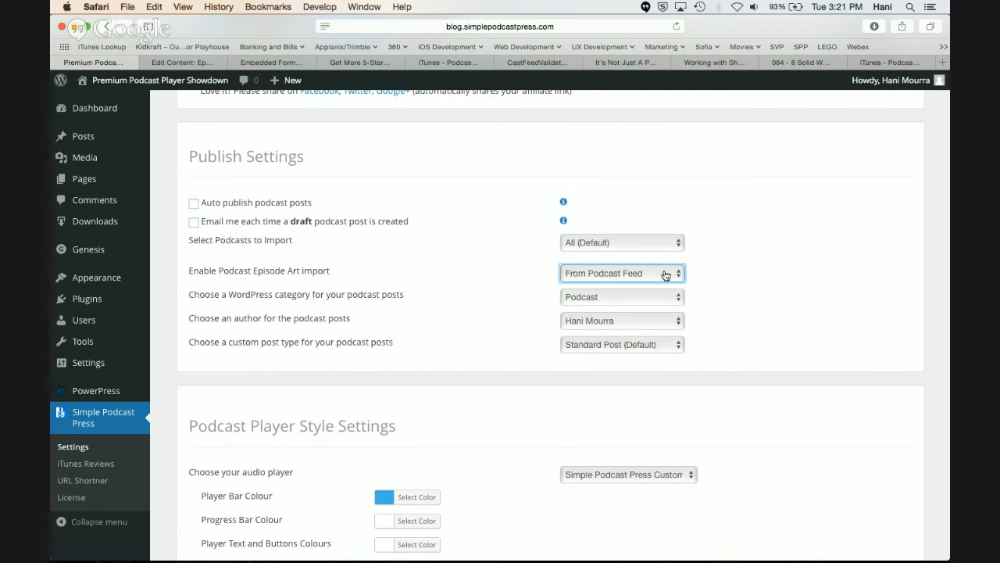
pyautogui.click(665, 274)
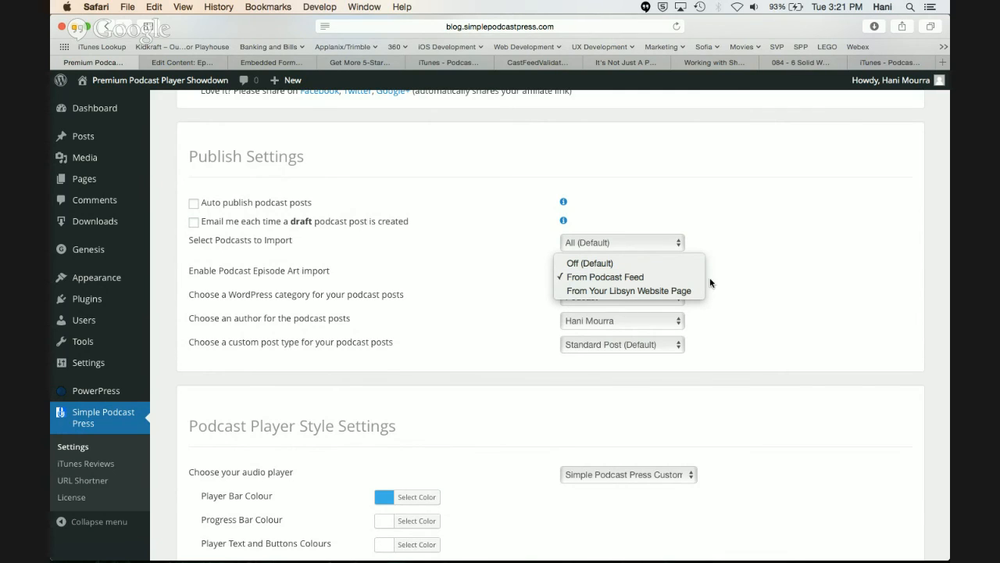
pyautogui.click(731, 291)
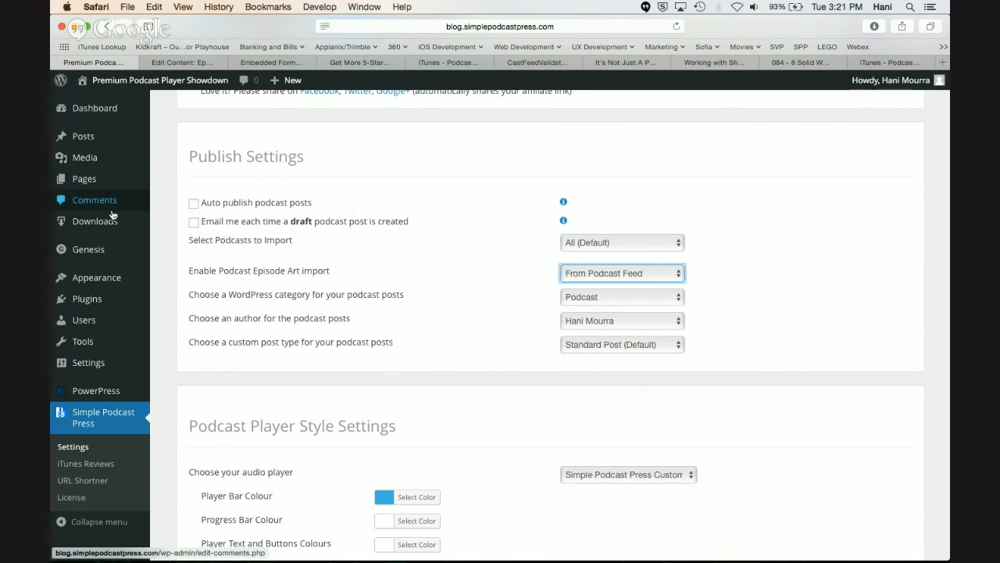
# Examine the available WordPress categories and authors for the podcast posts, keeping the current selections
pyautogui.moveTo(103, 288)
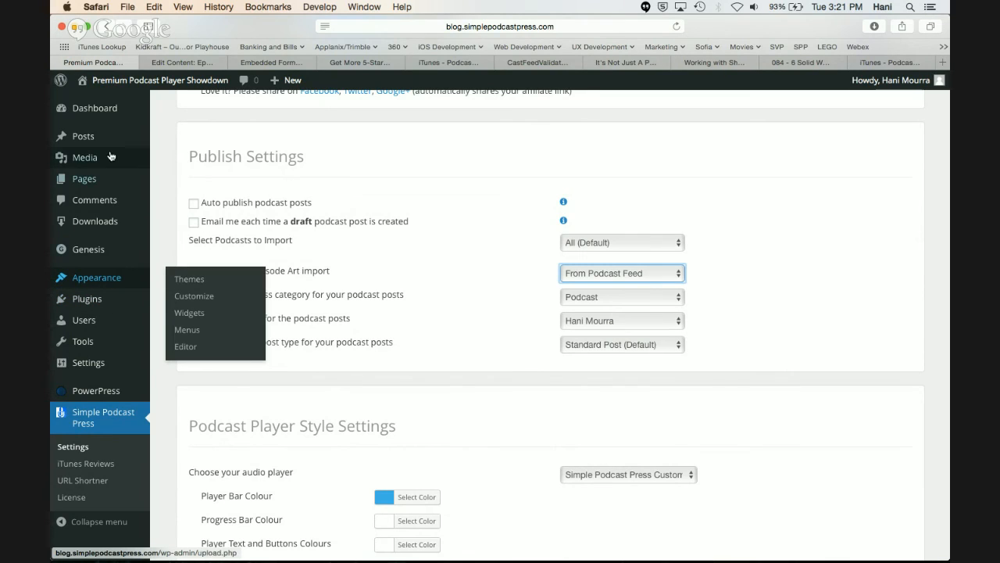
pyautogui.moveTo(111, 149)
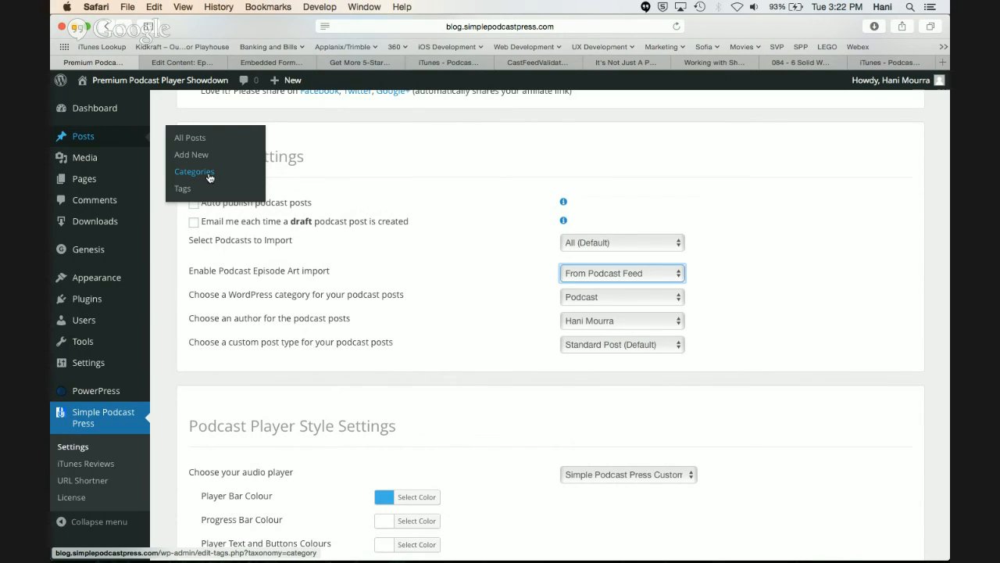
pyautogui.click(680, 297)
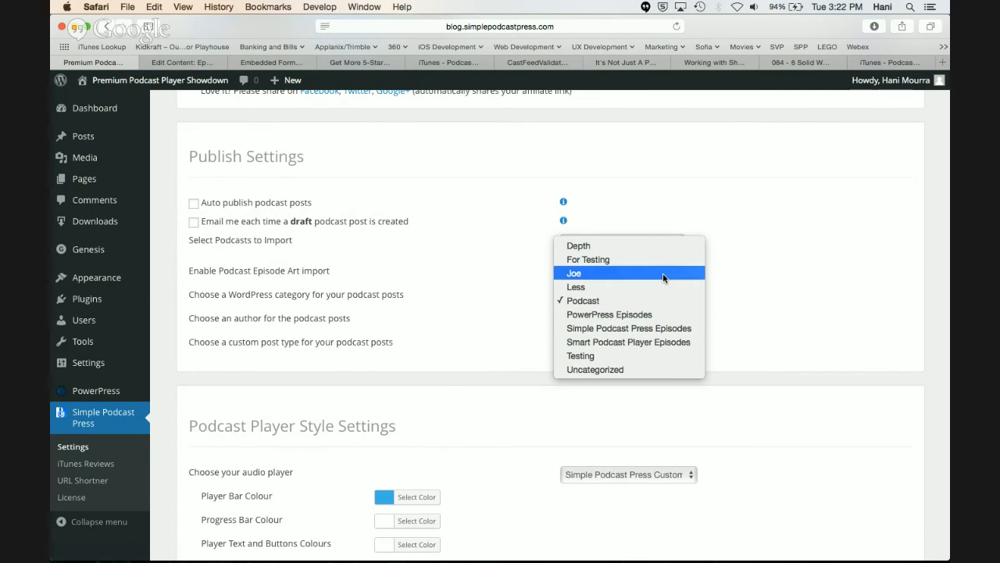
pyautogui.click(736, 314)
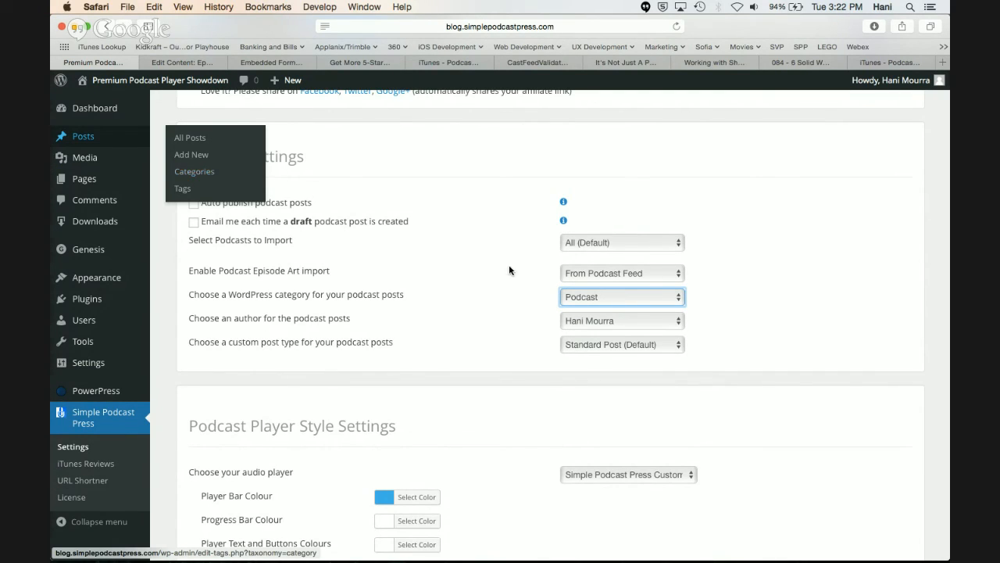
pyautogui.click(666, 297)
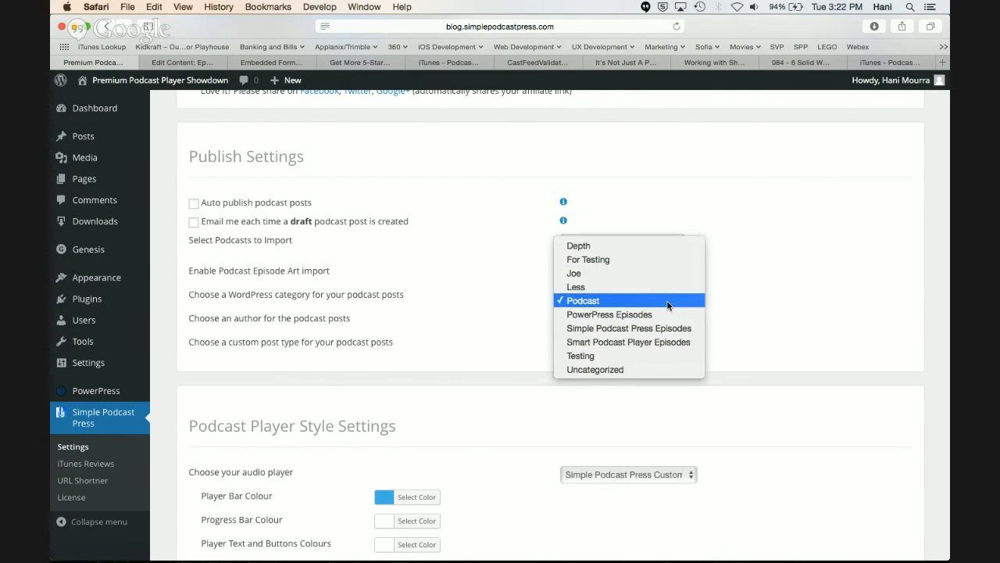
pyautogui.click(743, 324)
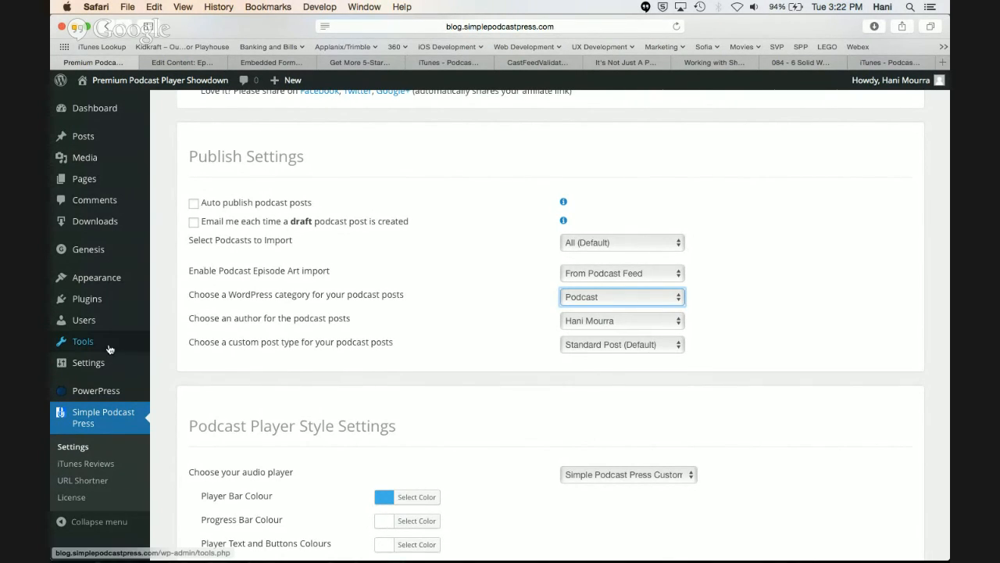
pyautogui.moveTo(116, 278)
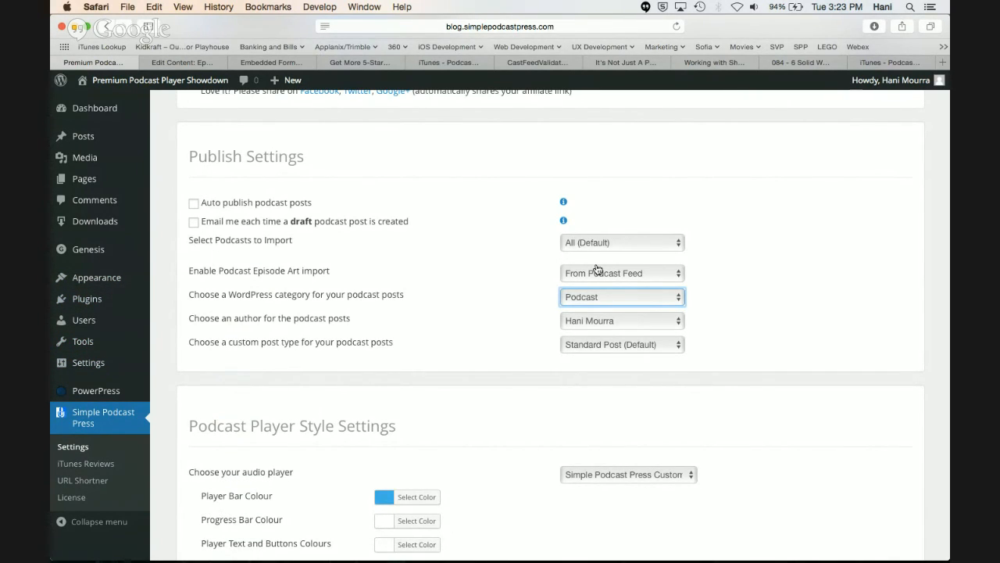
pyautogui.click(672, 320)
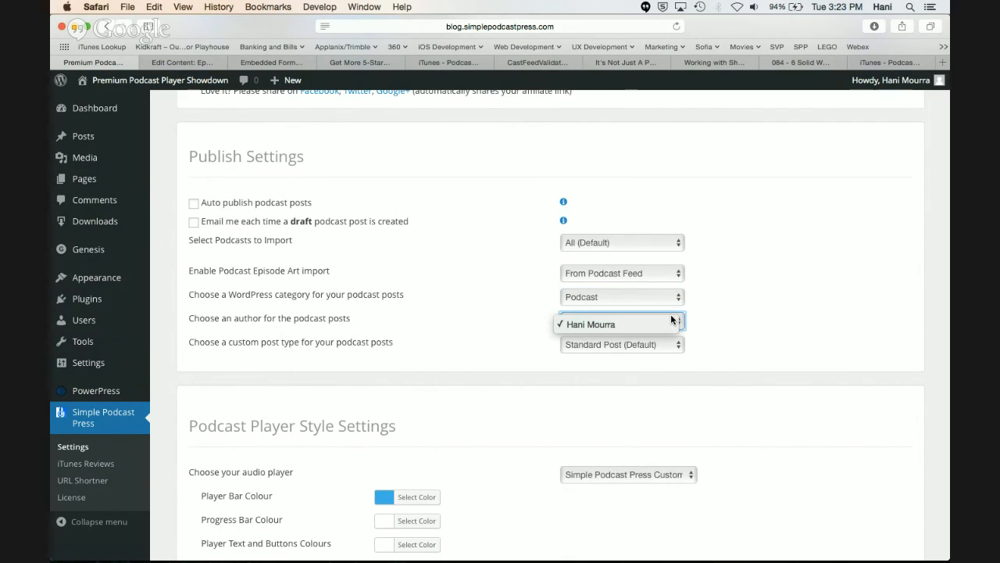
pyautogui.click(715, 322)
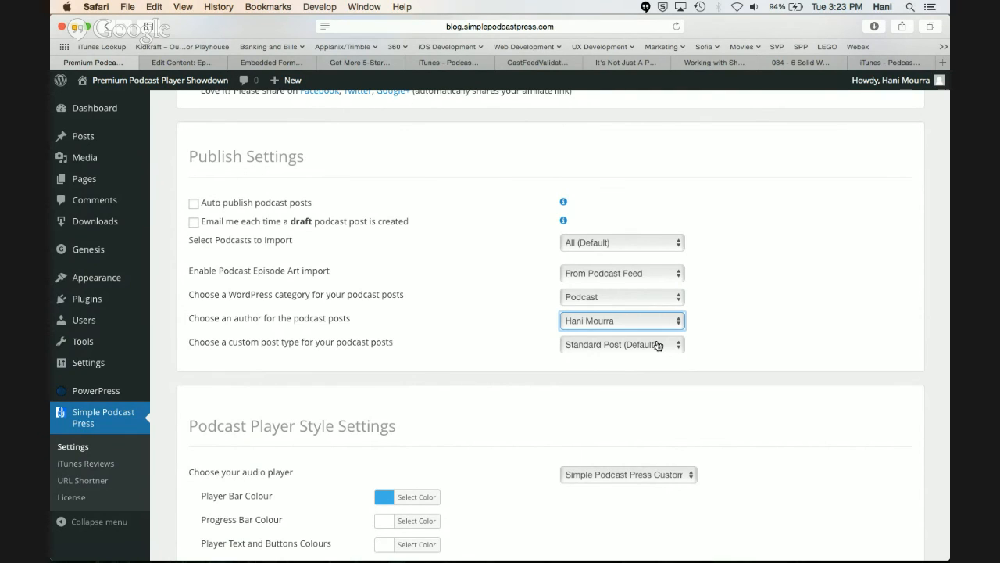
# Check the custom post type setting for the podcast posts, keeping Standard Post (Default)
pyautogui.moveTo(71, 311)
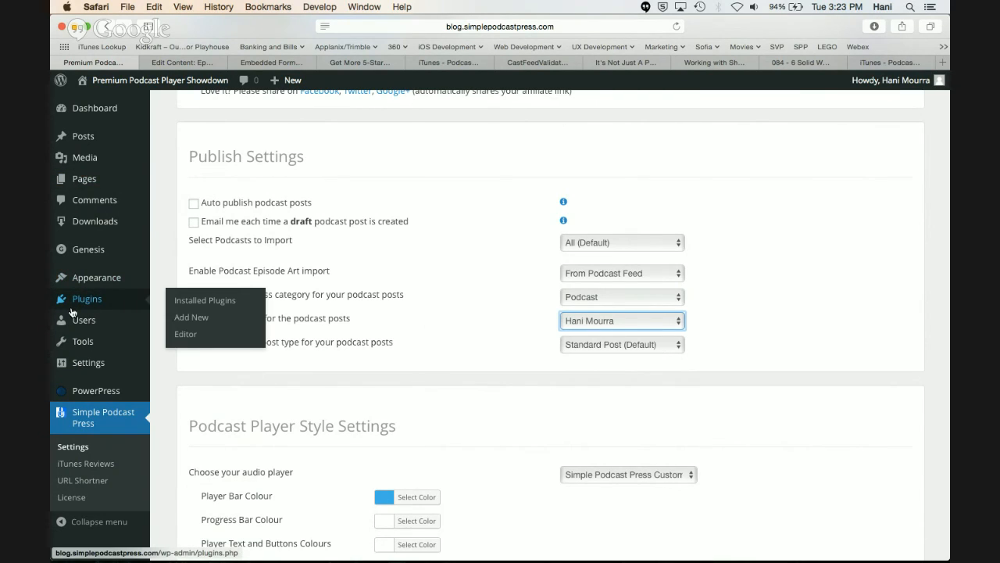
pyautogui.moveTo(89, 189)
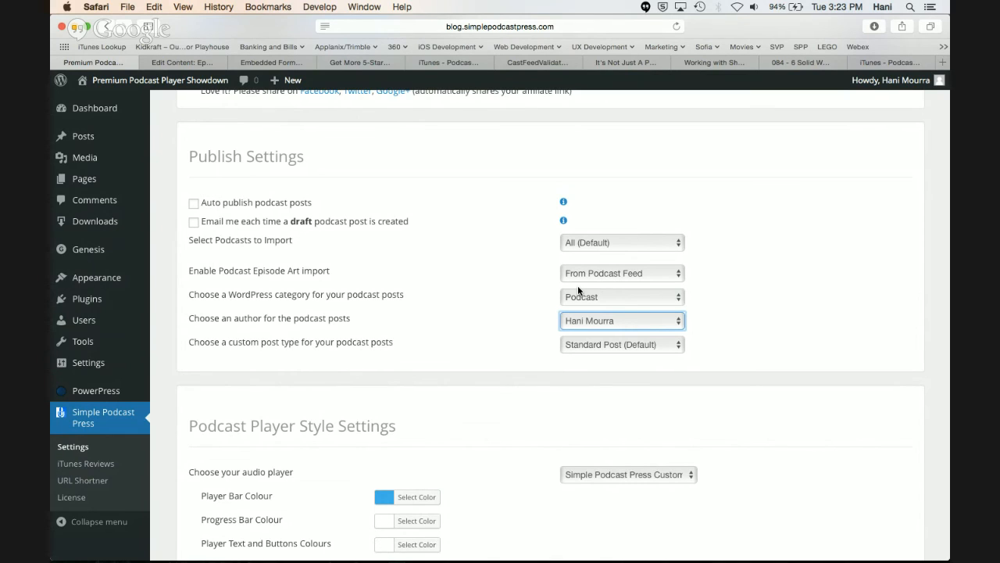
pyautogui.click(653, 346)
pyautogui.click(653, 346)
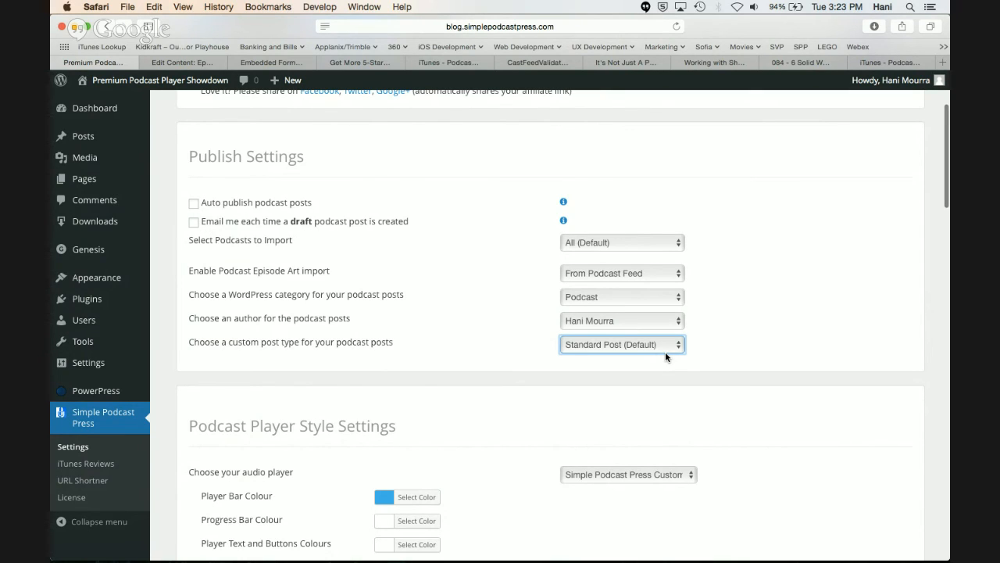
# Save the changes to the Simple Podcast Press settings
pyautogui.scroll(-10, 665, 352)
pyautogui.scroll(10, 665, 351)
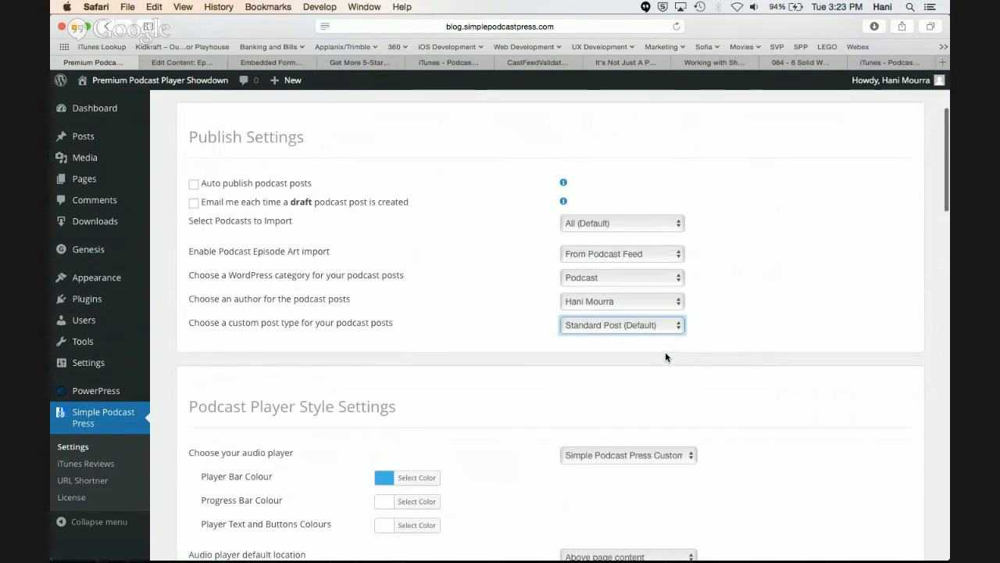
pyautogui.scroll(-2, 665, 351)
pyautogui.scroll(-15, 665, 353)
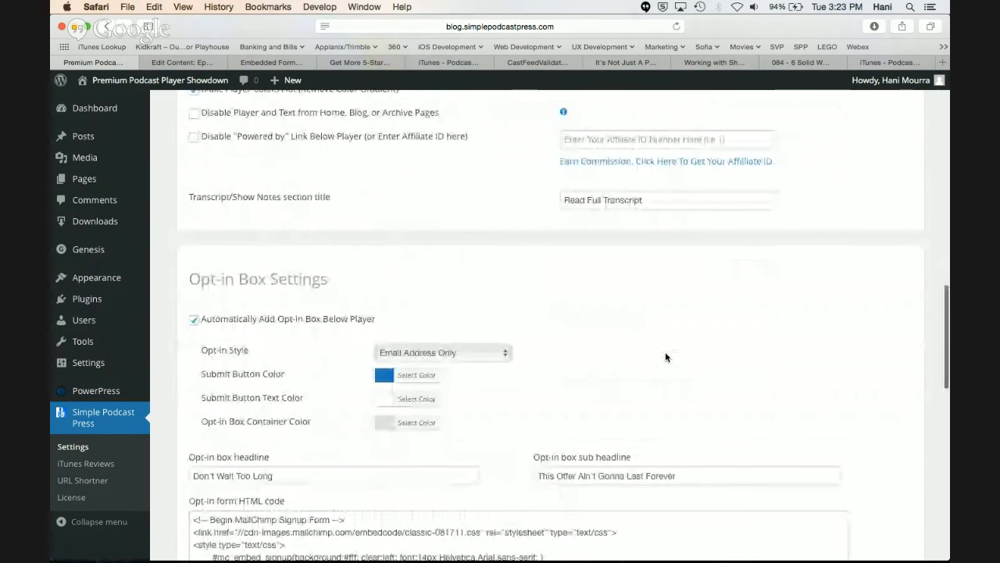
pyautogui.scroll(-2, 665, 352)
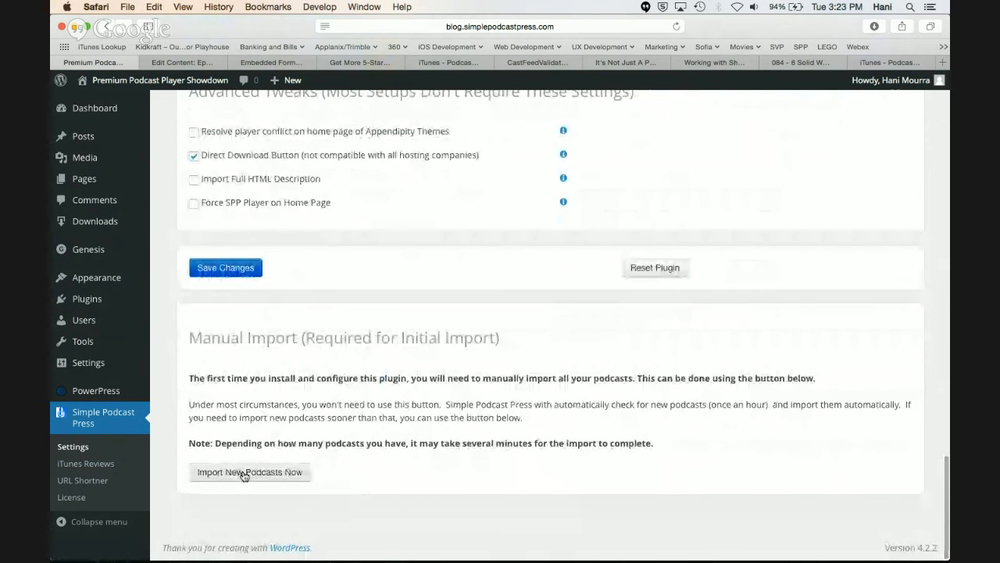
pyautogui.click(232, 268)
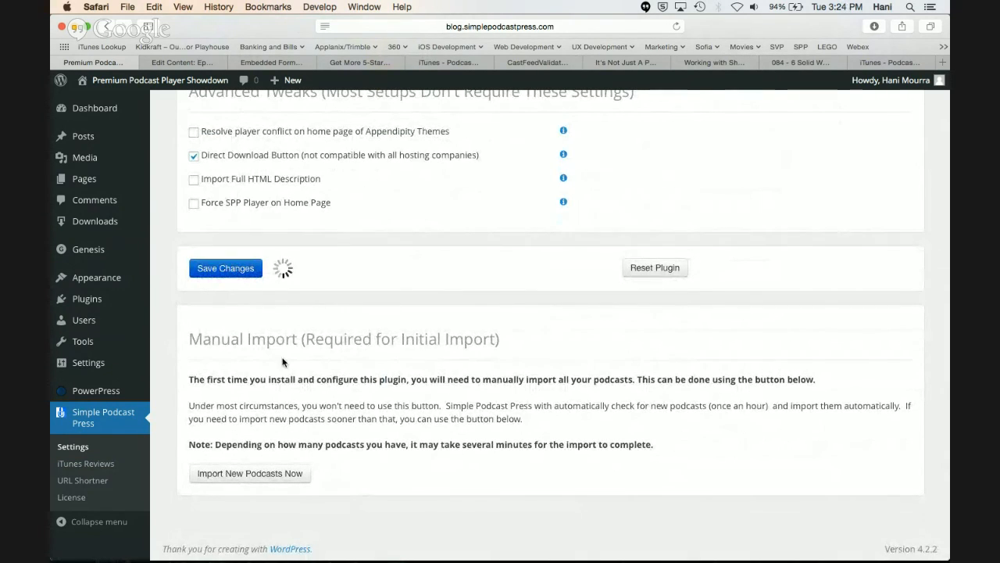
# Recheck the options for which podcasts to import, keeping All (Default), and run the manual import of new podcasts
pyautogui.scroll(-1, 264, 504)
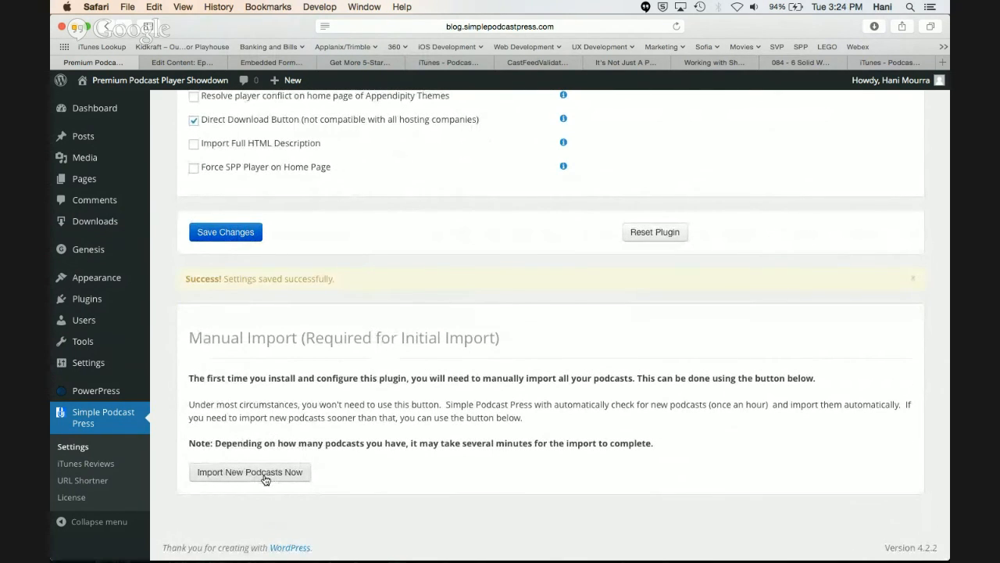
pyautogui.scroll(15, 679, 422)
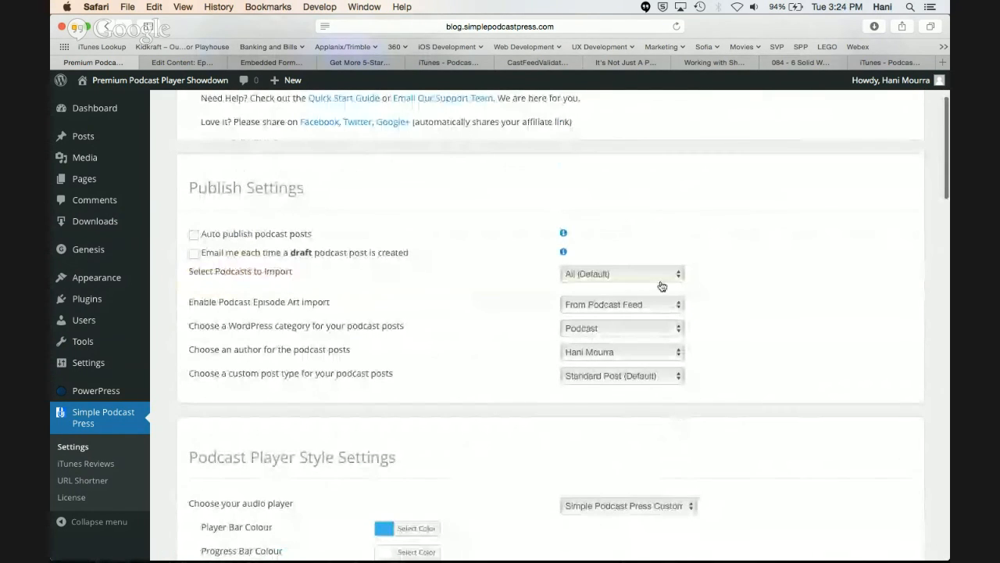
pyautogui.click(659, 277)
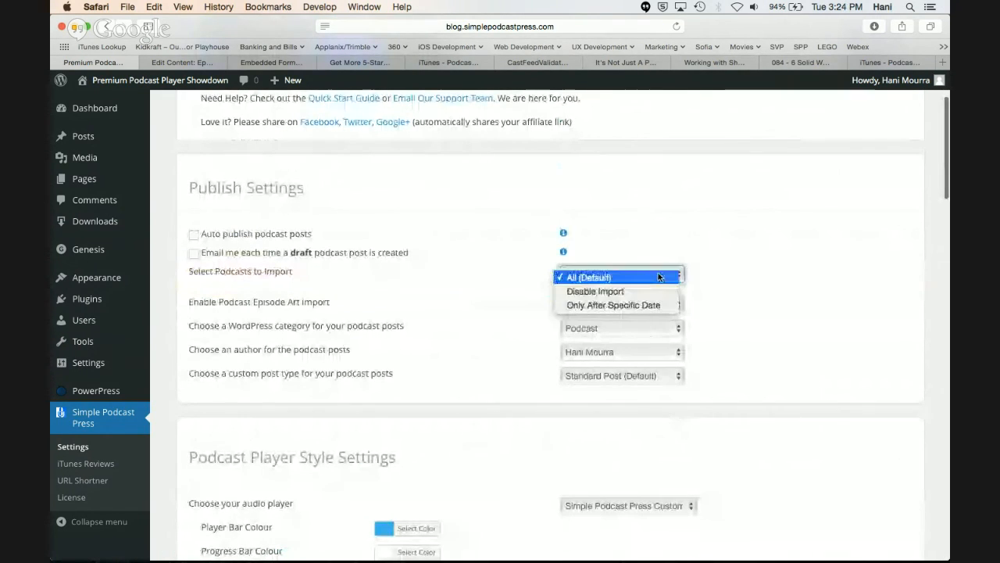
pyautogui.click(734, 328)
pyautogui.scroll(-15, 736, 334)
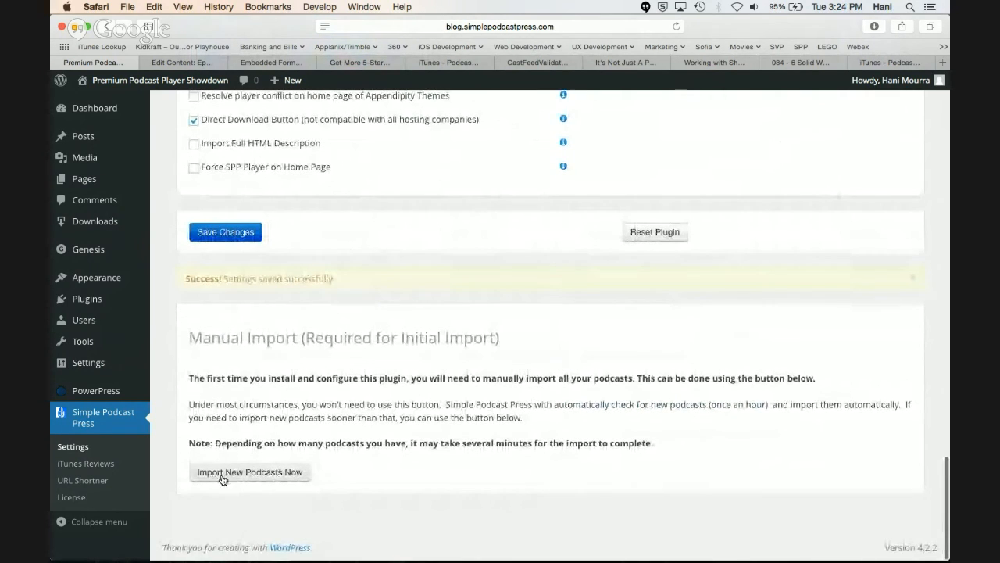
pyautogui.click(225, 471)
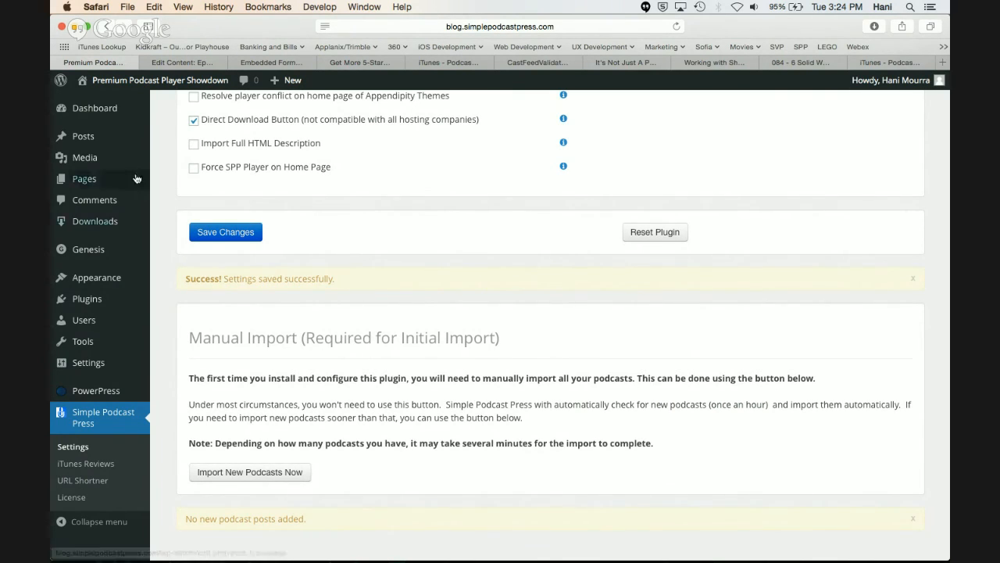
# Go to the list of all WordPress posts and filter it to show only the drafts
pyautogui.moveTo(106, 138)
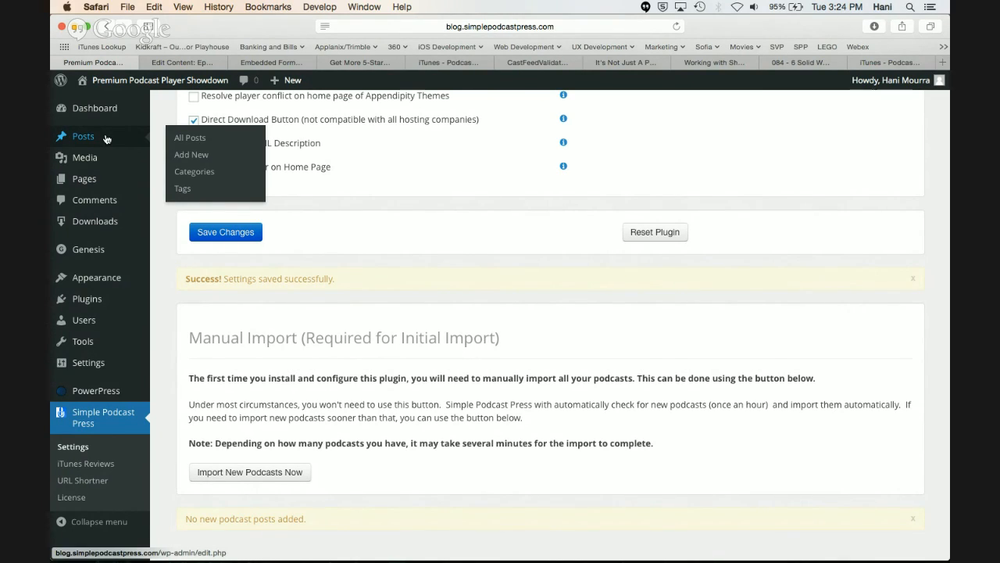
pyautogui.click(195, 140)
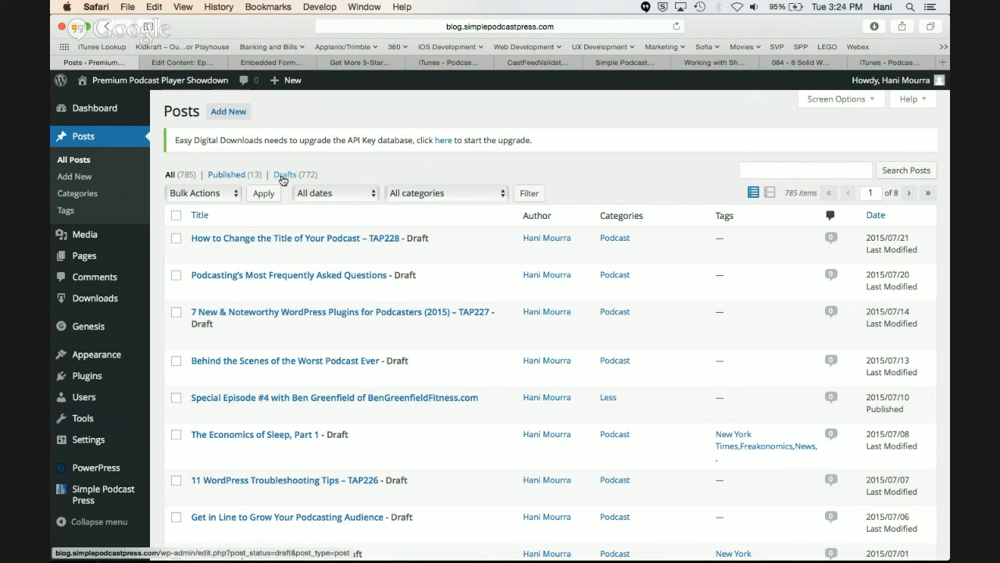
pyautogui.click(282, 176)
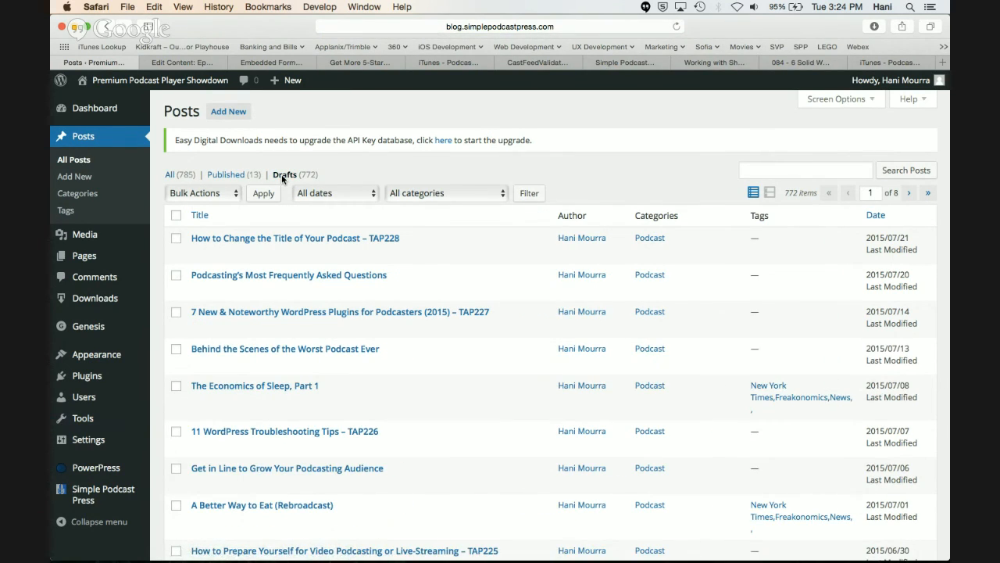
# Look through the draft posts and open "Podcasting's Most Frequently Asked Questions" for editing
pyautogui.scroll(-1, 278, 287)
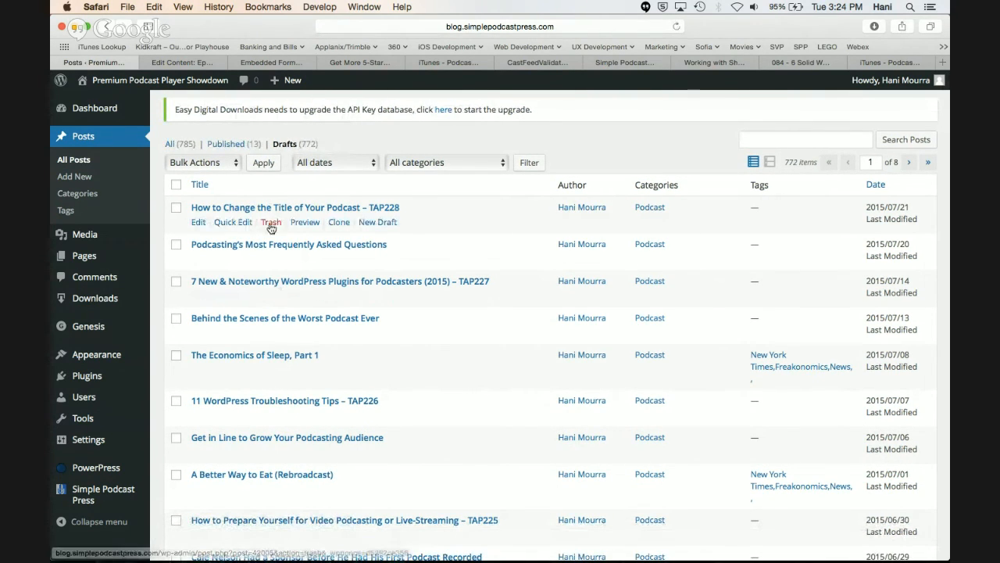
pyautogui.scroll(-3, 383, 244)
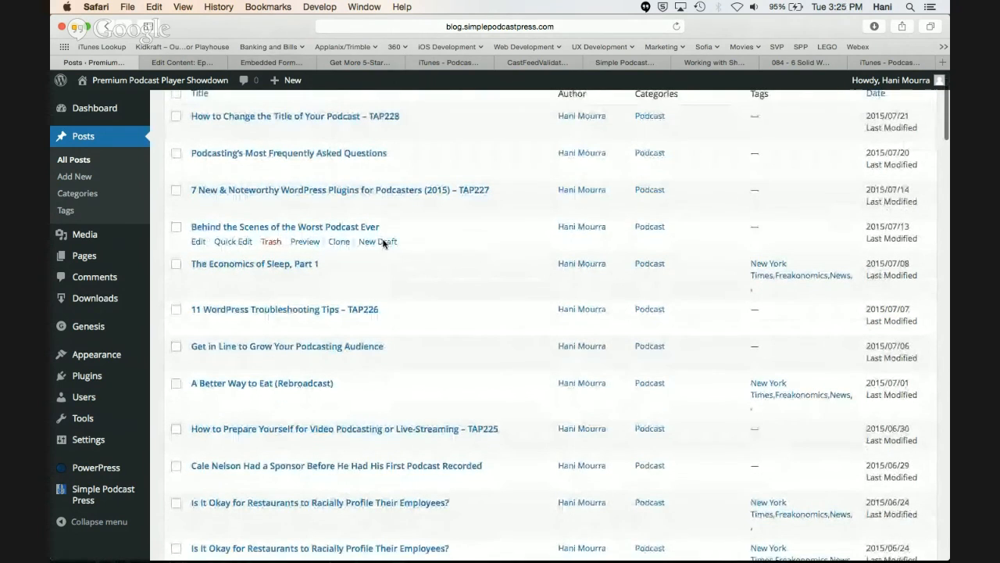
pyautogui.scroll(1, 383, 244)
pyautogui.scroll(1, 383, 245)
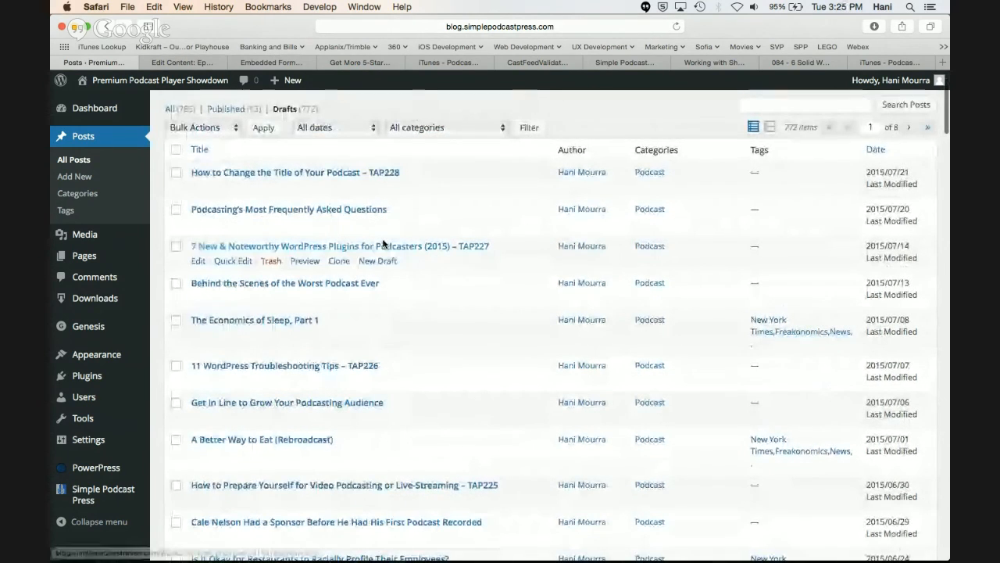
pyautogui.scroll(3, 383, 245)
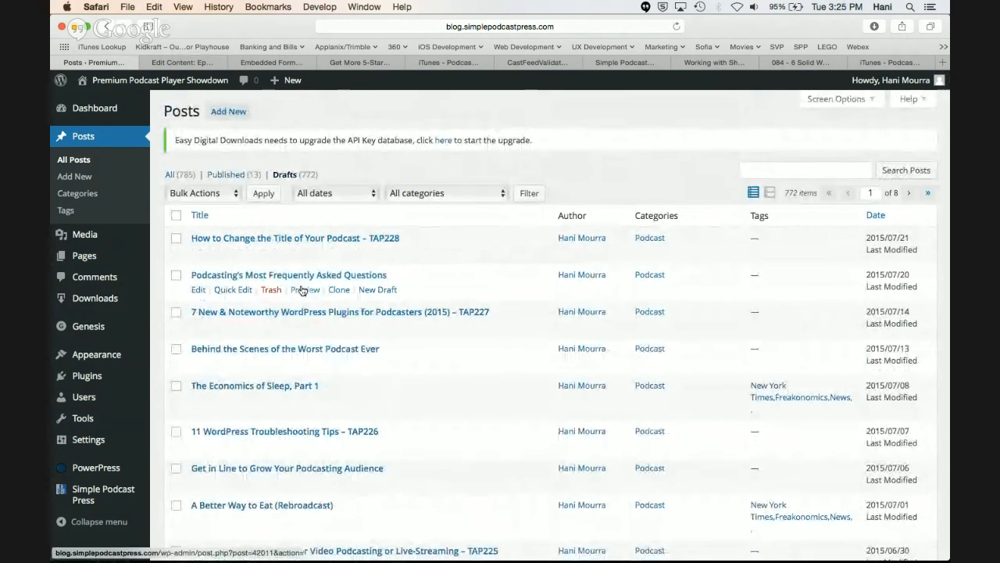
pyautogui.click(199, 290)
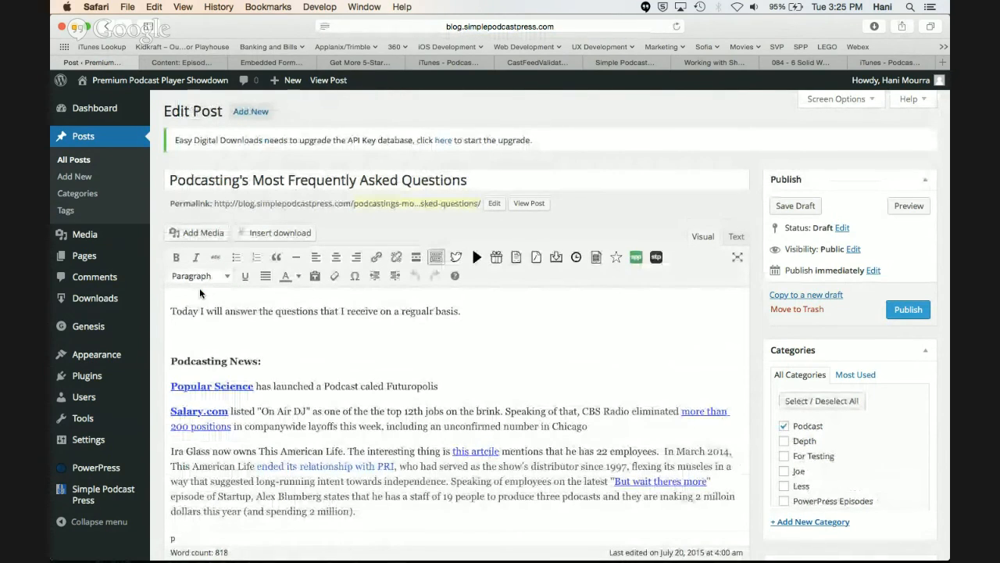
# Examine the show notes in the body of the draft post, including its headings, links and formatting
pyautogui.scroll(-8, 200, 291)
pyautogui.scroll(-20, 200, 291)
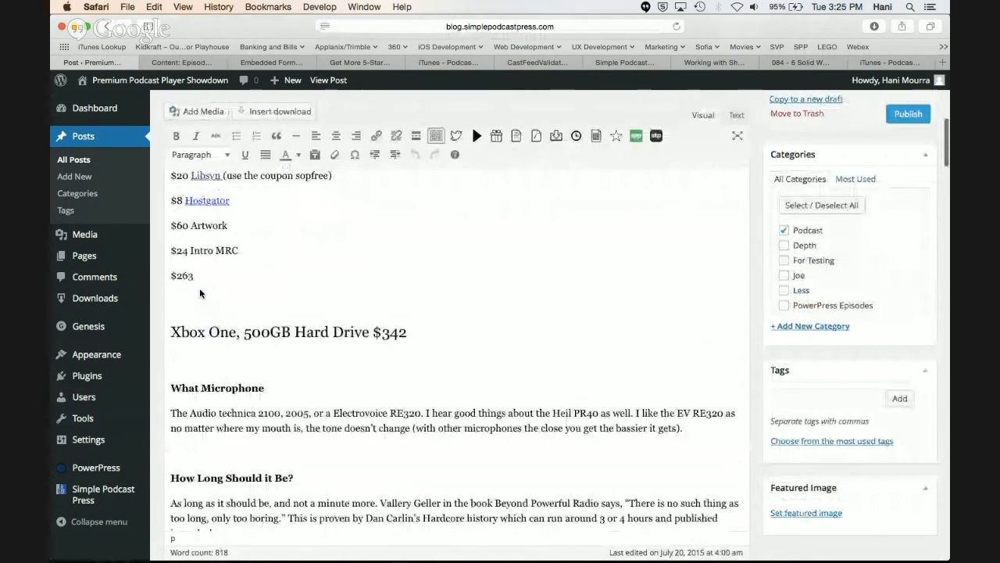
pyautogui.scroll(-15, 200, 290)
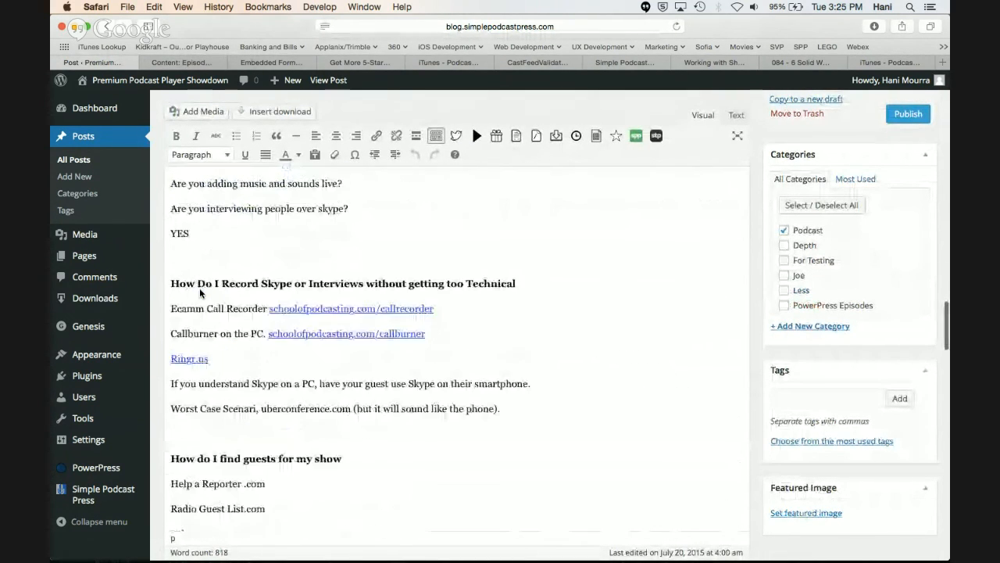
pyautogui.scroll(3, 200, 292)
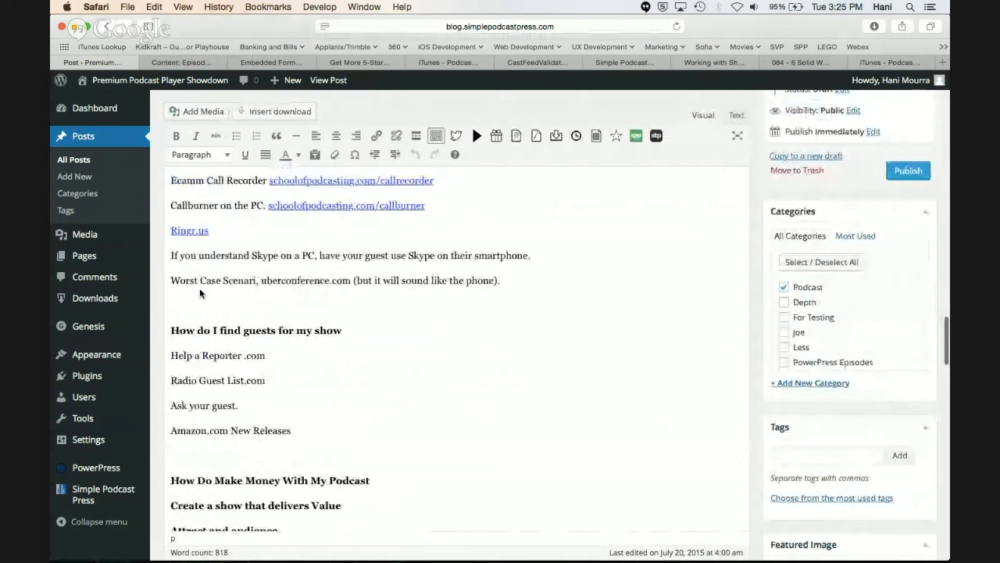
pyautogui.scroll(20, 200, 292)
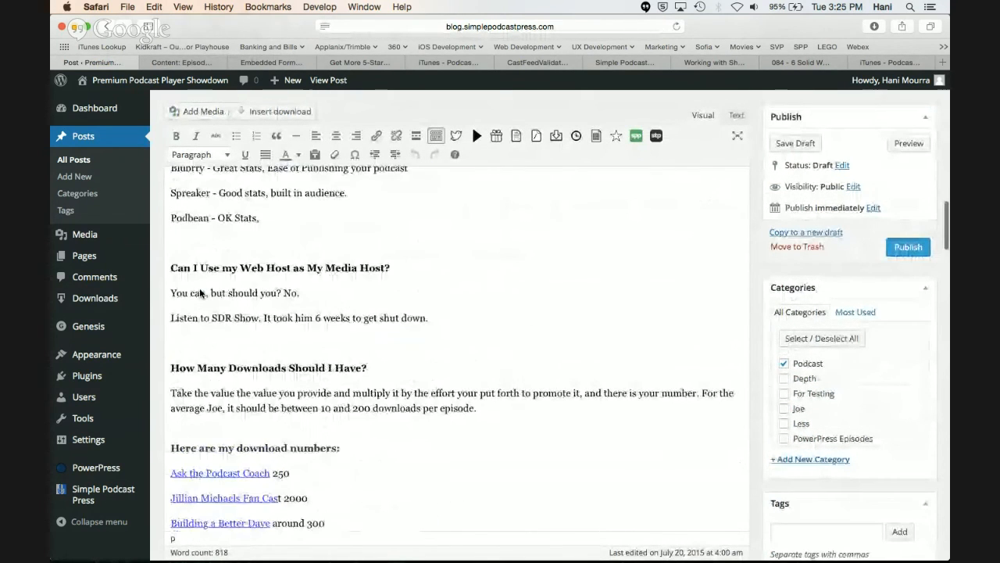
pyautogui.scroll(15, 200, 293)
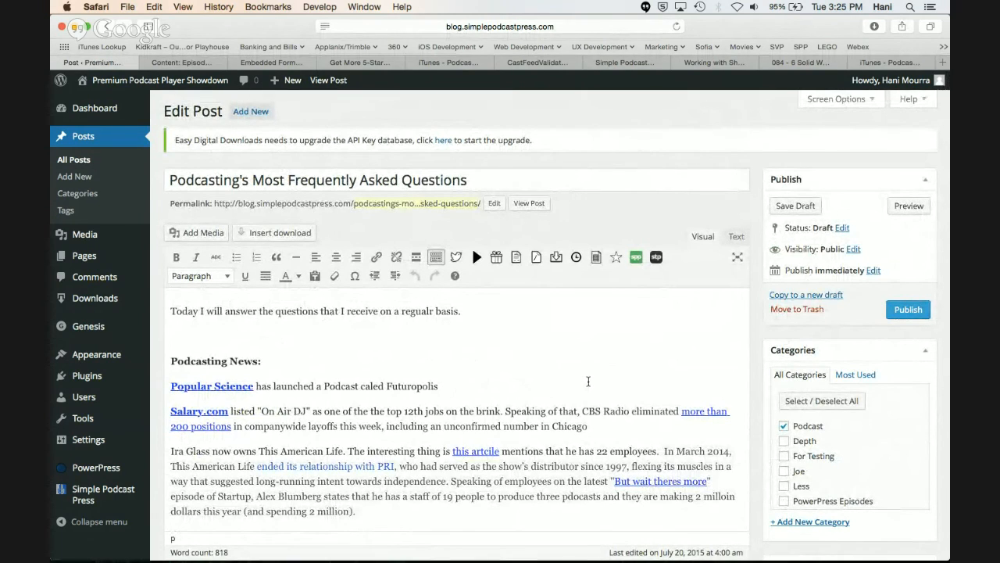
pyautogui.scroll(-1, 588, 381)
pyautogui.scroll(-4, 589, 380)
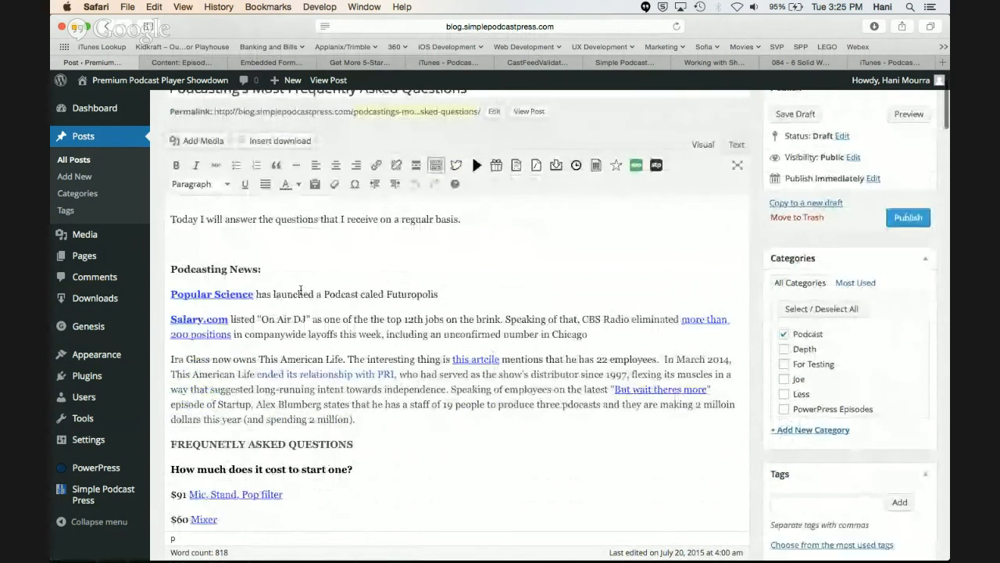
pyautogui.scroll(-15, 338, 362)
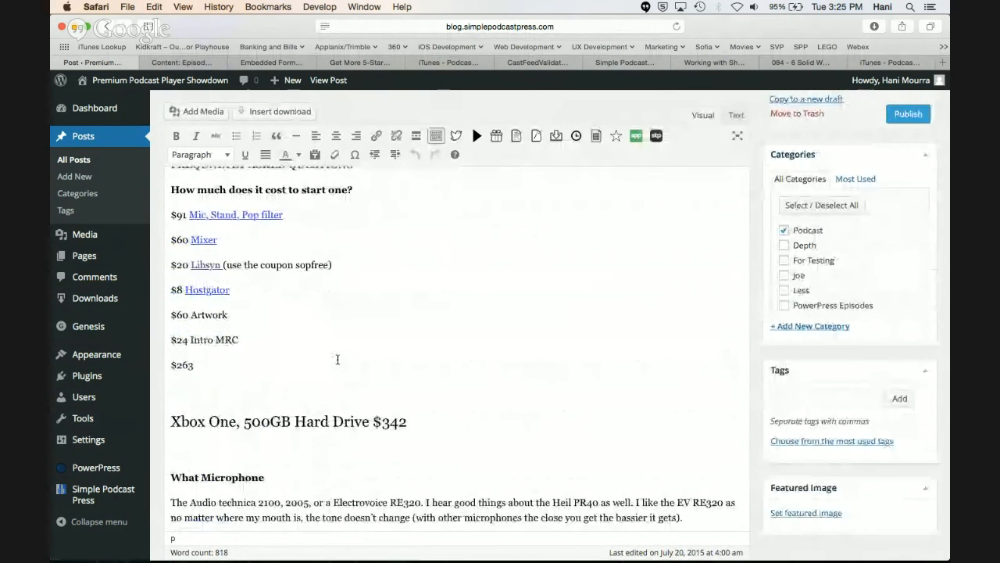
pyautogui.scroll(-5, 338, 359)
pyautogui.scroll(-18, 337, 359)
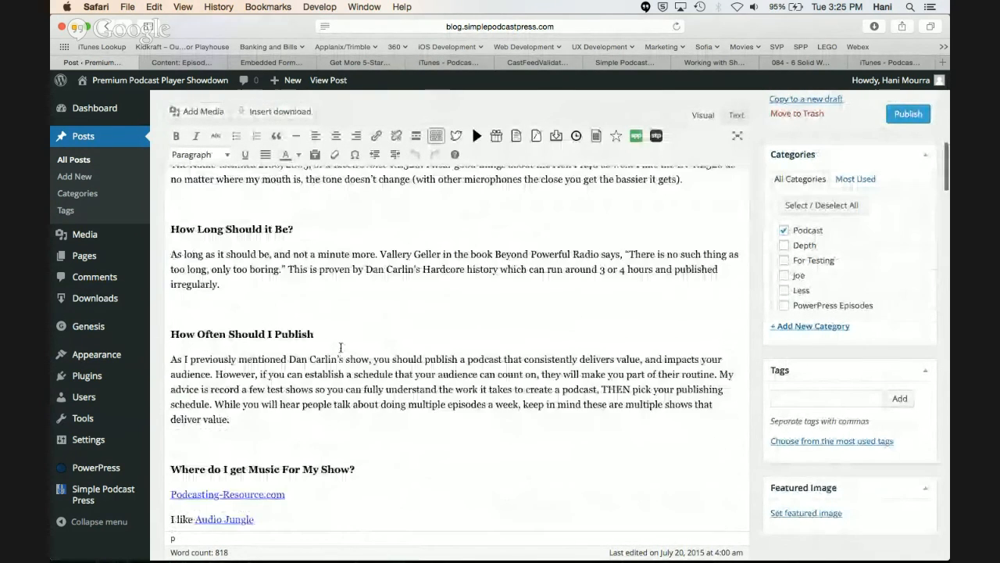
pyautogui.scroll(-5, 341, 348)
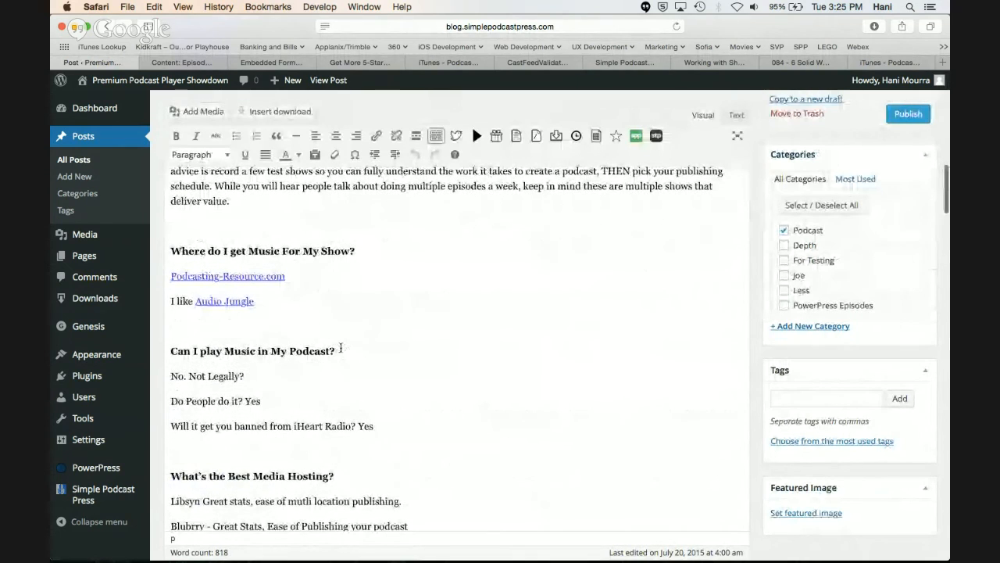
pyautogui.scroll(-16, 341, 348)
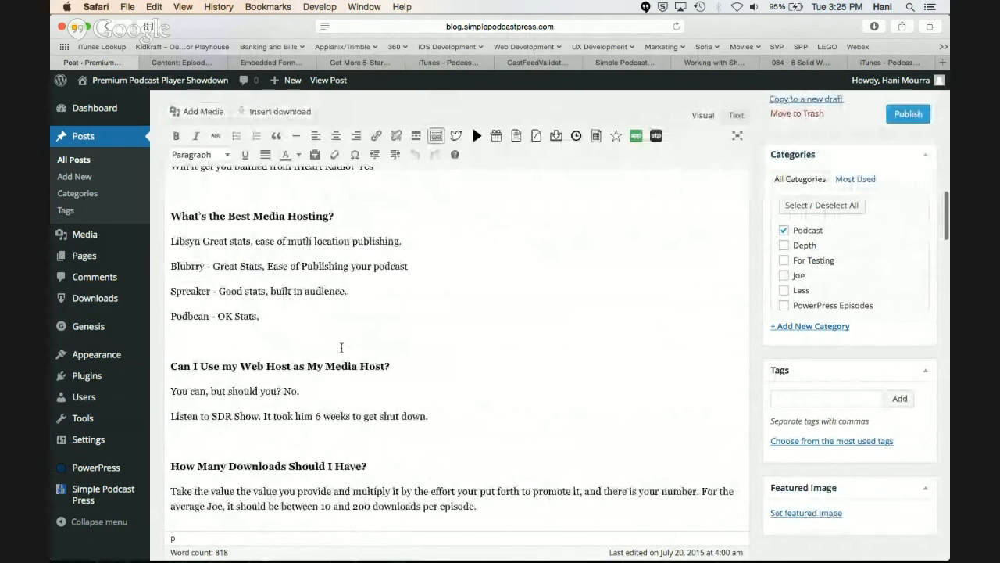
pyautogui.scroll(-6, 341, 347)
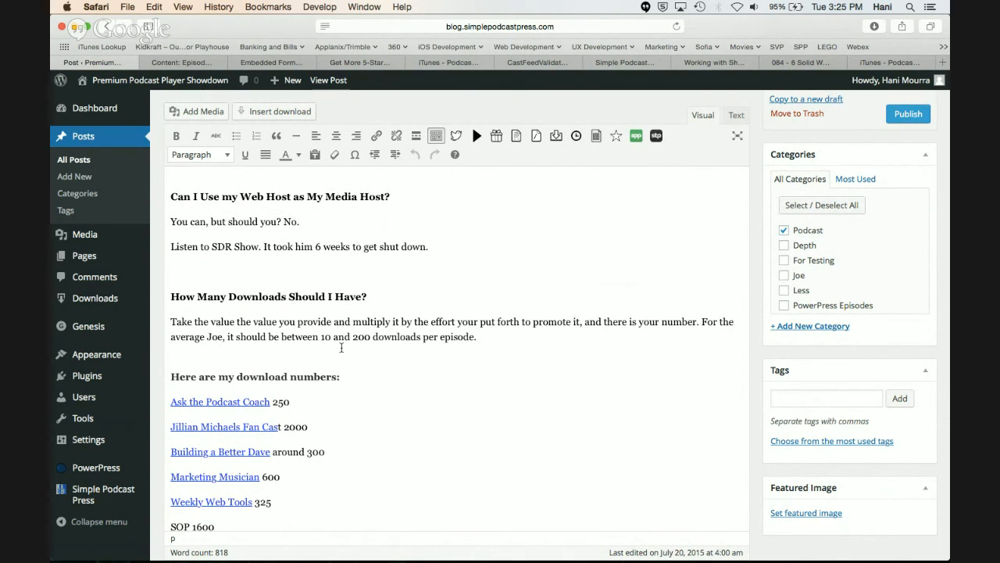
pyautogui.scroll(5, 341, 347)
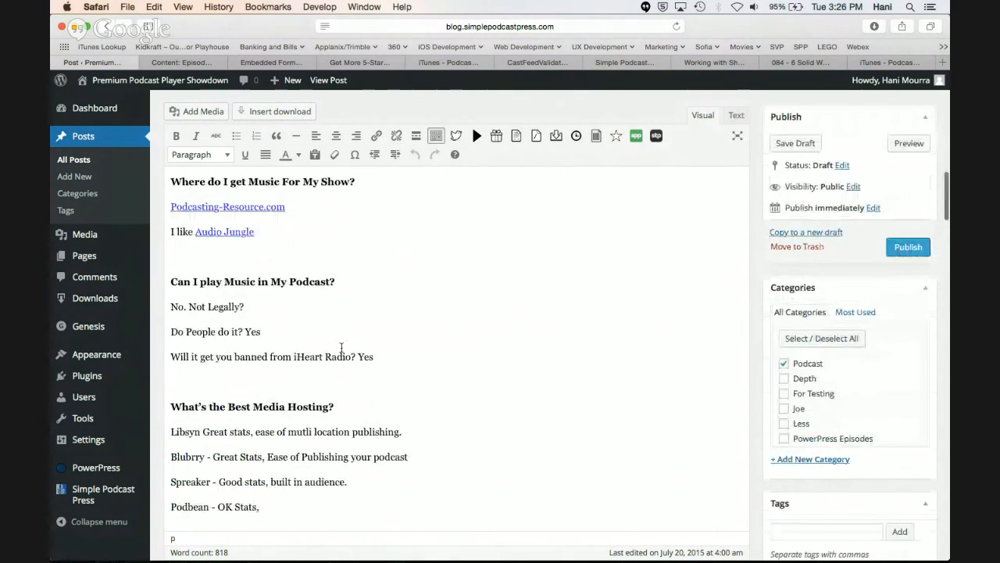
pyautogui.scroll(-1, 341, 347)
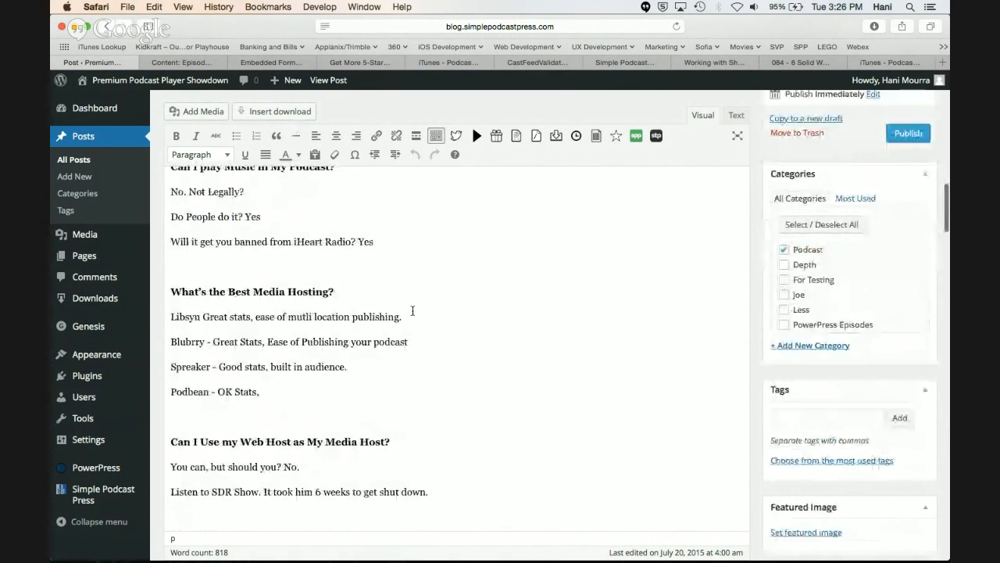
# Preview the draft post "Podcasting's Most Frequently Asked Questions" as it appears on the site
pyautogui.scroll(10, 412, 310)
pyautogui.scroll(15, 413, 310)
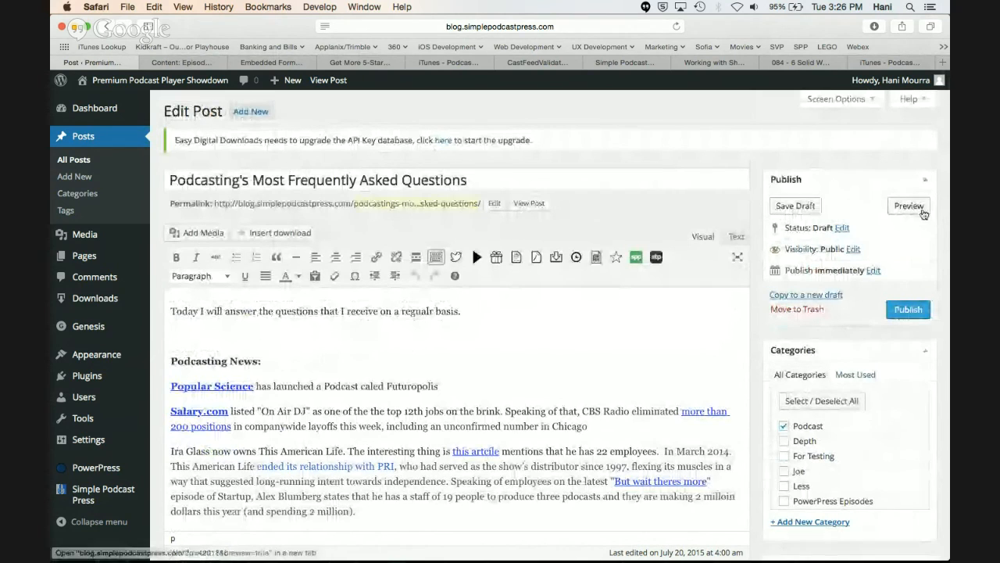
pyautogui.click(909, 205)
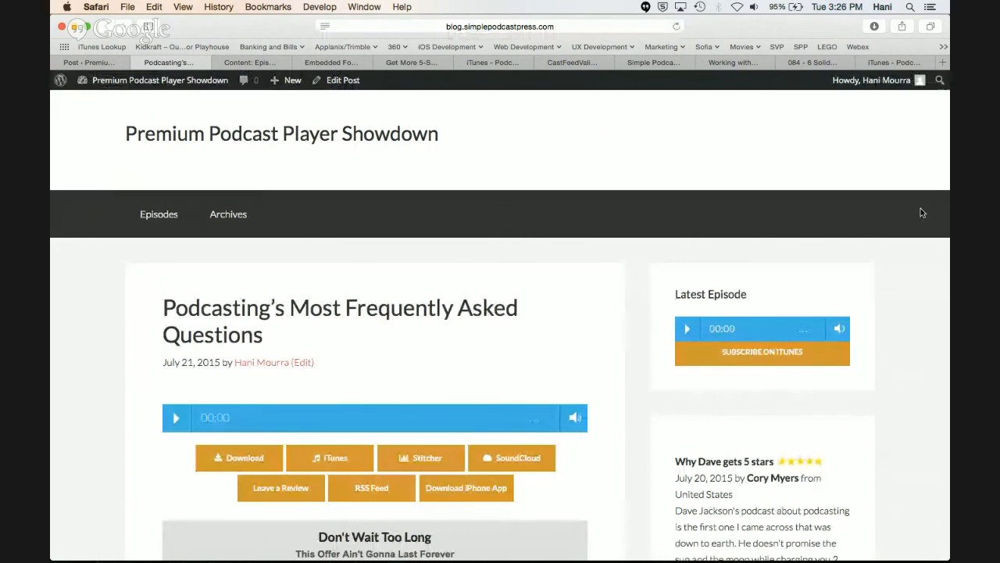
# Examine the previewed episode page, including the audio player, subscribe and download links, email opt-in box, sidebar reviews and show notes
pyautogui.scroll(-3, 436, 304)
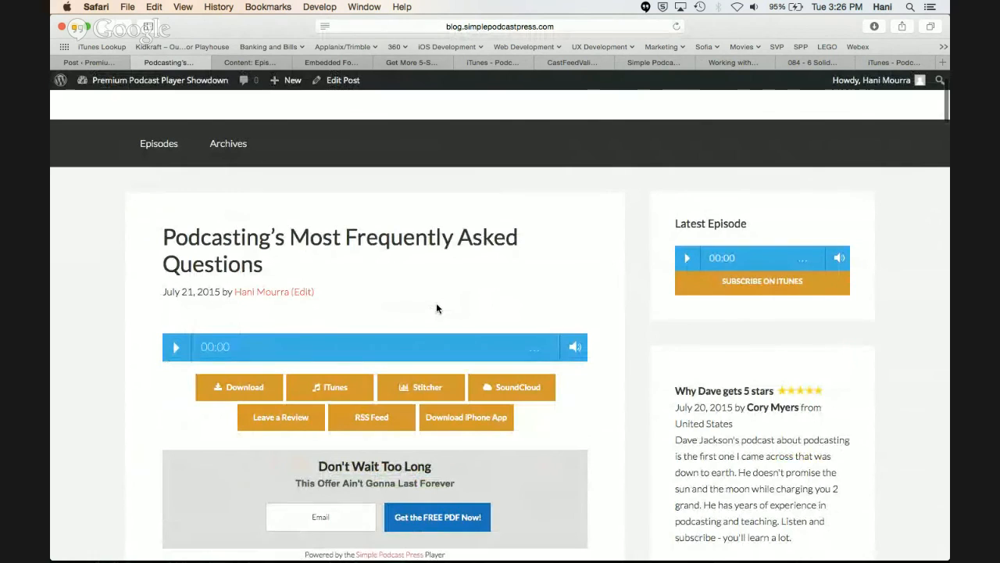
pyautogui.scroll(-3, 436, 308)
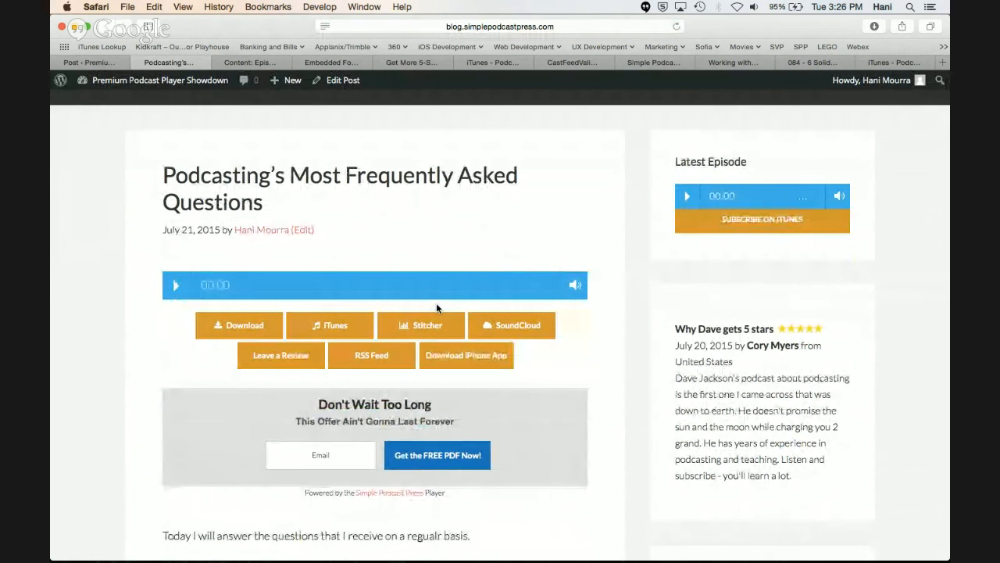
pyautogui.scroll(-4, 436, 308)
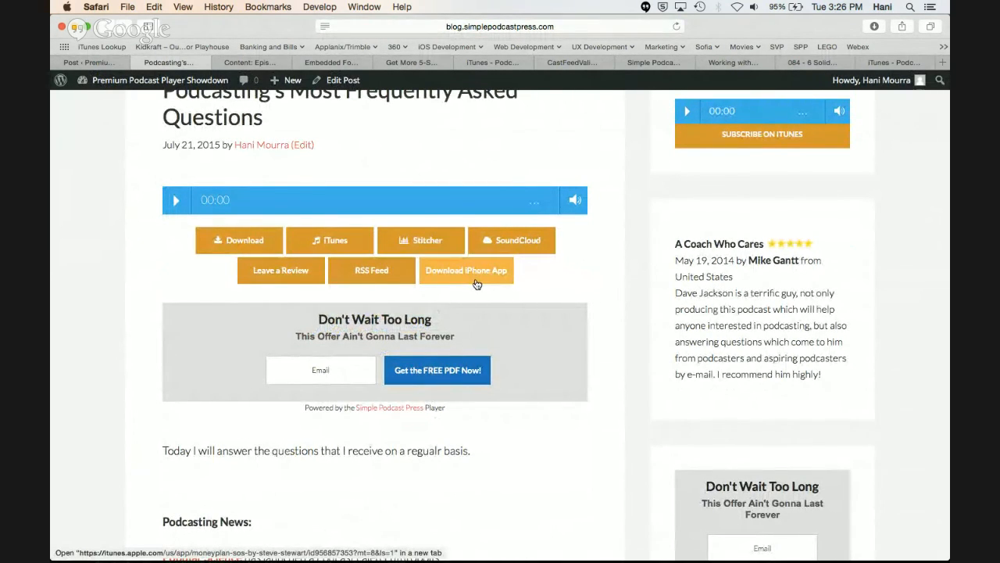
pyautogui.scroll(-5, 477, 284)
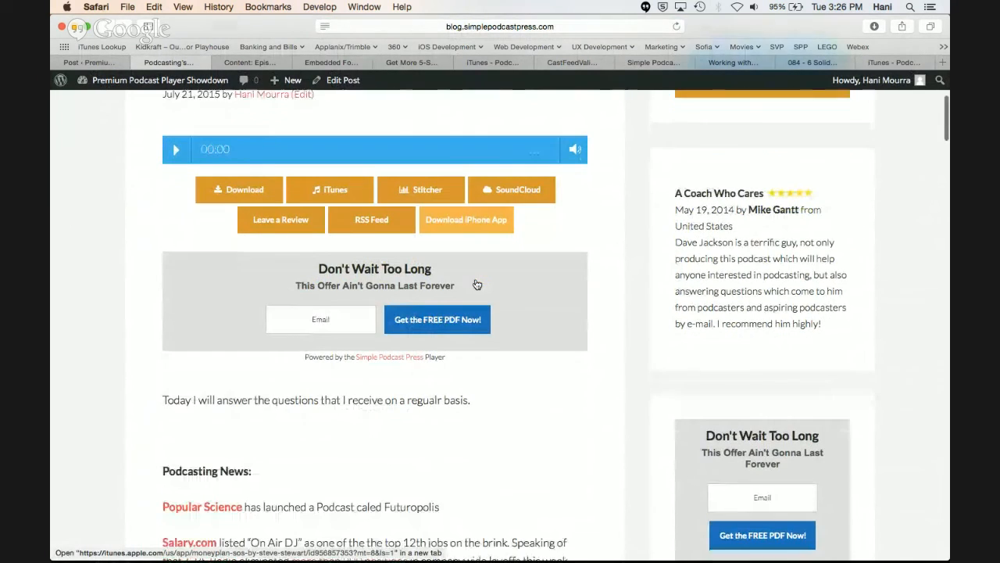
pyautogui.scroll(-20, 476, 283)
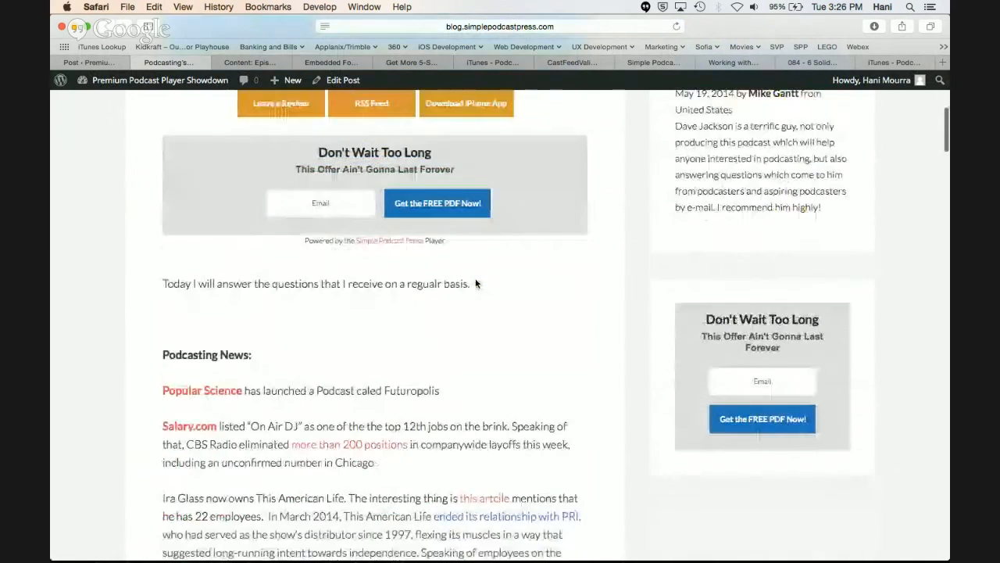
pyautogui.scroll(-20, 476, 279)
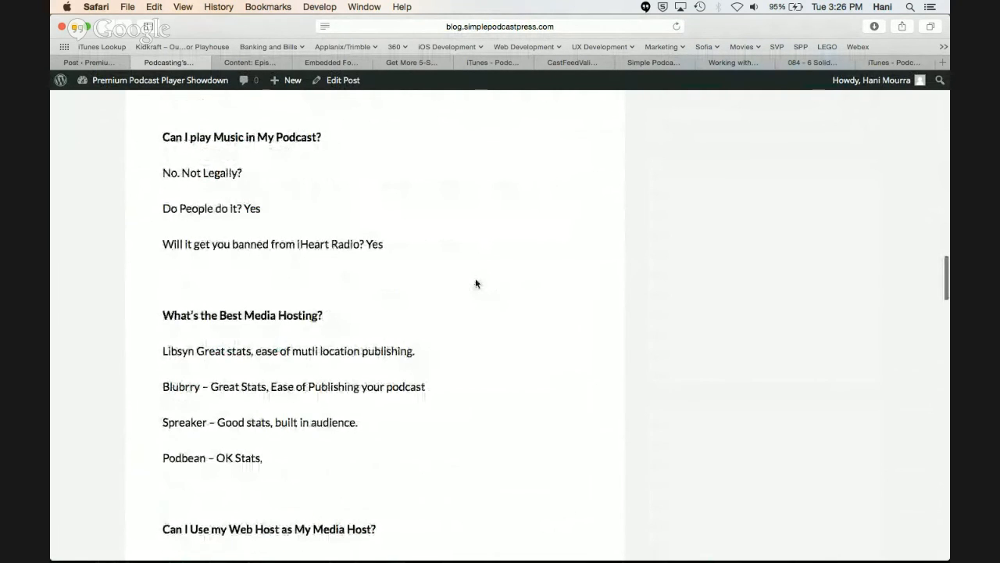
pyautogui.scroll(20, 476, 283)
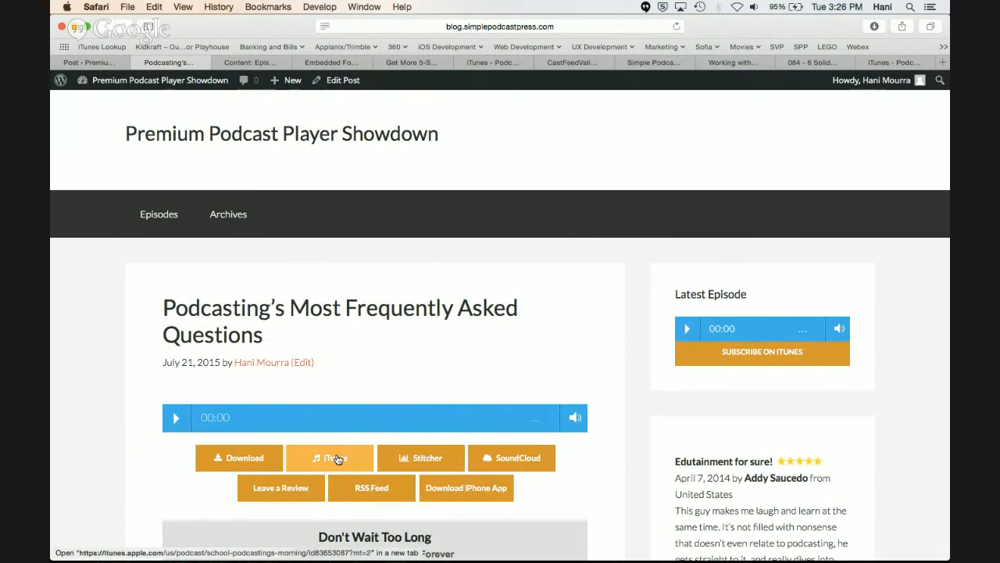
pyautogui.scroll(-1, 349, 369)
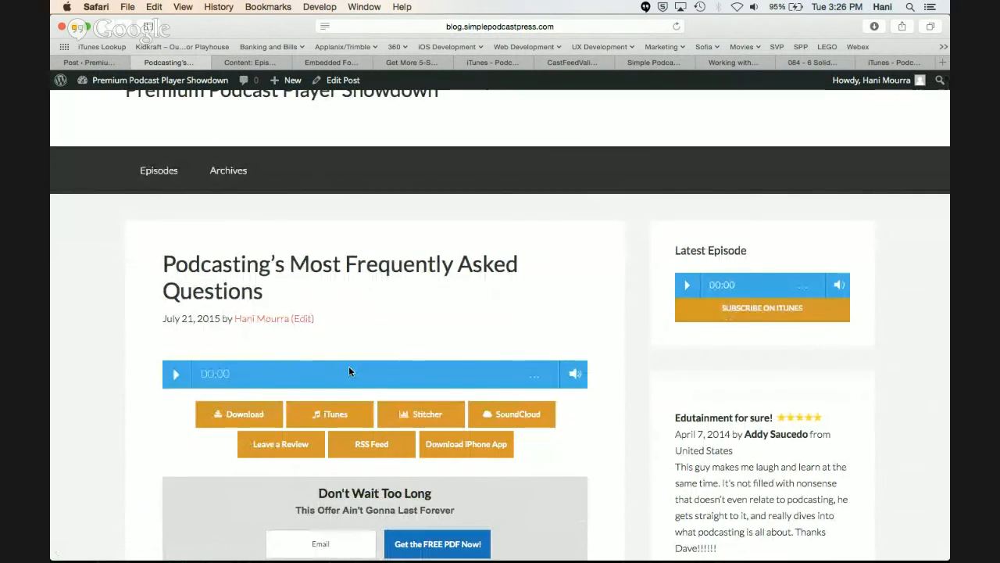
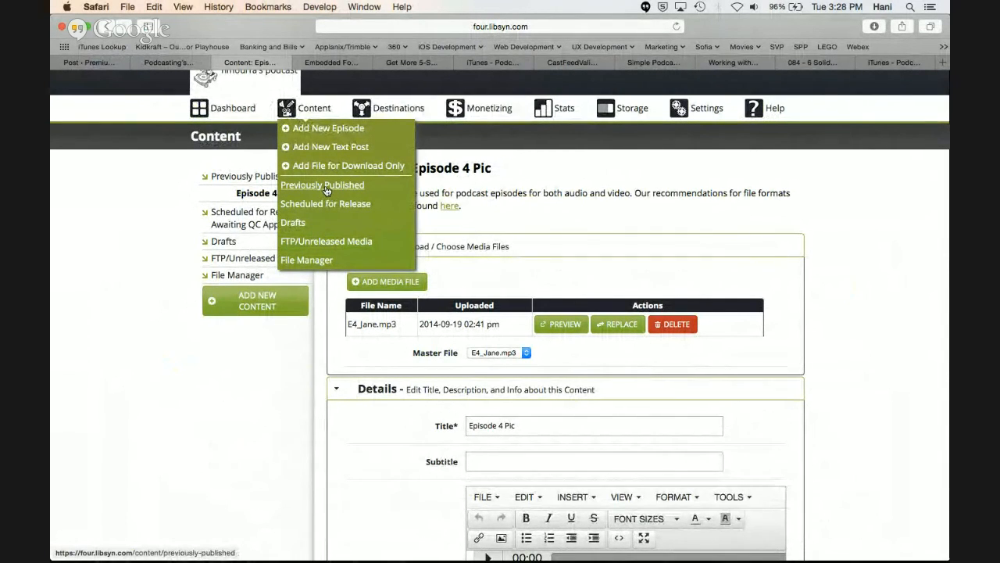
# Open the previously published content in Libsyn, signing in with the saved account details, and open "Episode 4 Pic" for editing
pyautogui.click(325, 186)
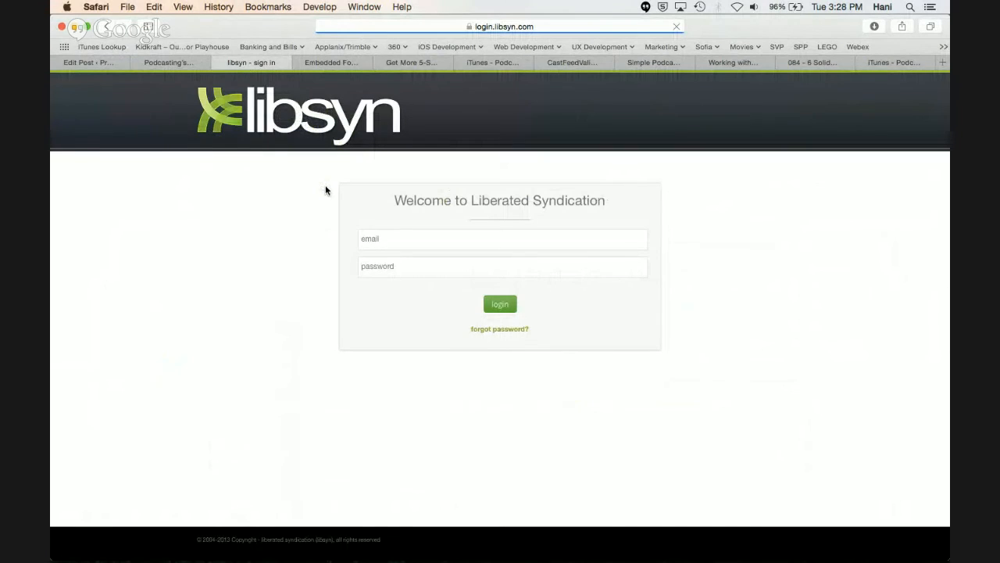
pyautogui.click(495, 364)
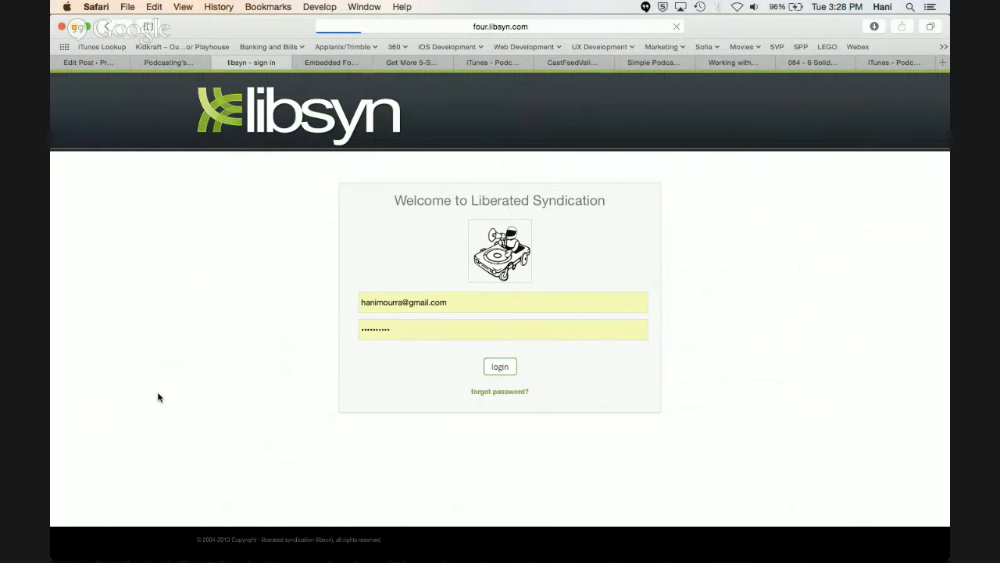
pyautogui.scroll(-2, 159, 398)
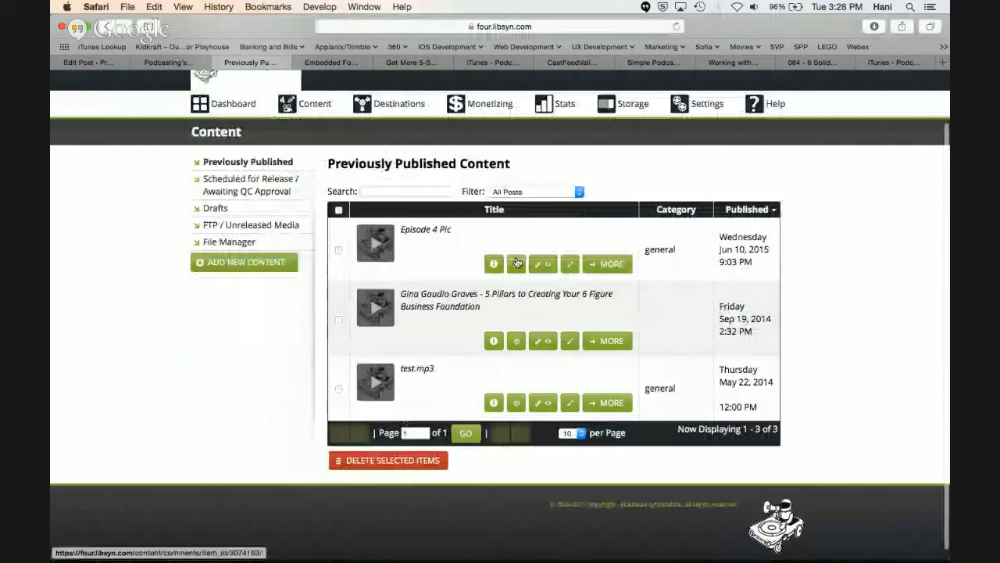
pyautogui.click(571, 264)
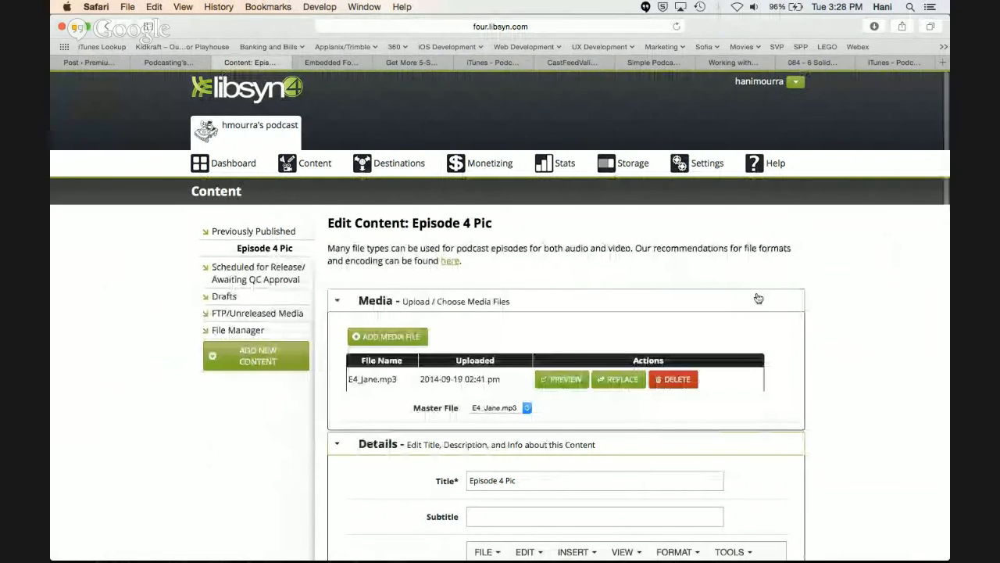
# Examine the edit form of "Episode 4 Pic", from the media file and description through thumbnail, category, tags, rating and publishing options
pyautogui.scroll(-5, 758, 297)
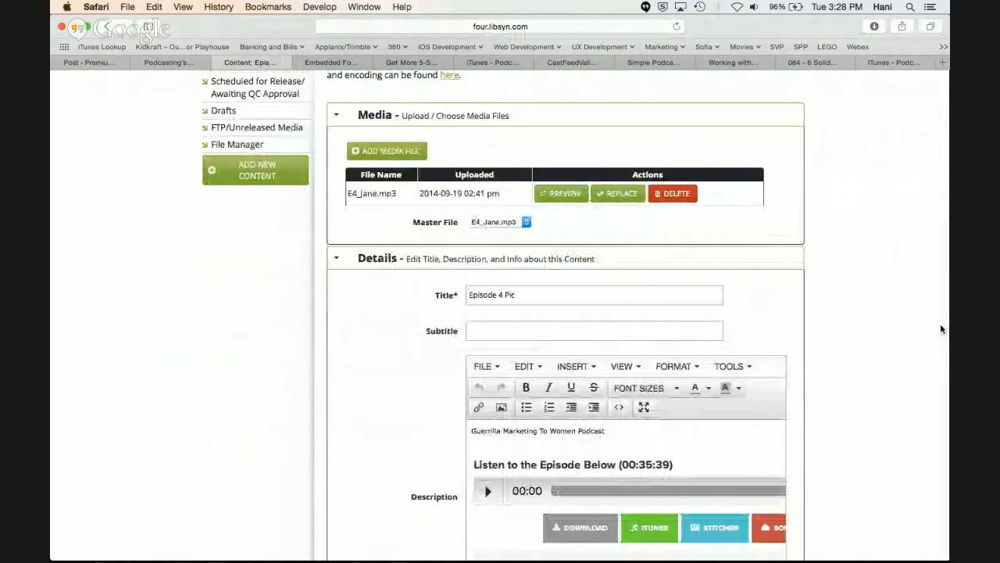
pyautogui.scroll(-1, 871, 319)
pyautogui.scroll(1, 871, 318)
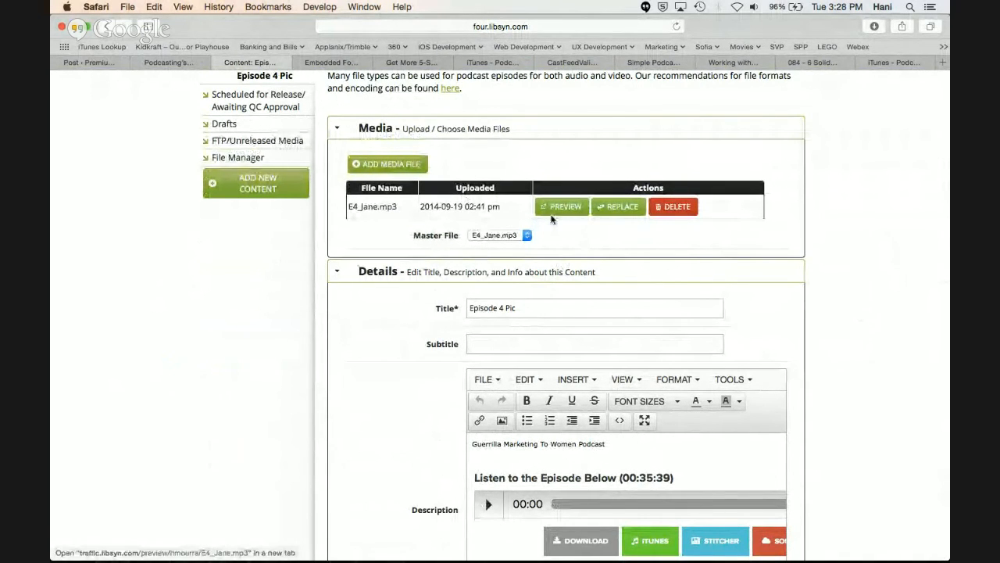
pyautogui.scroll(-3, 554, 307)
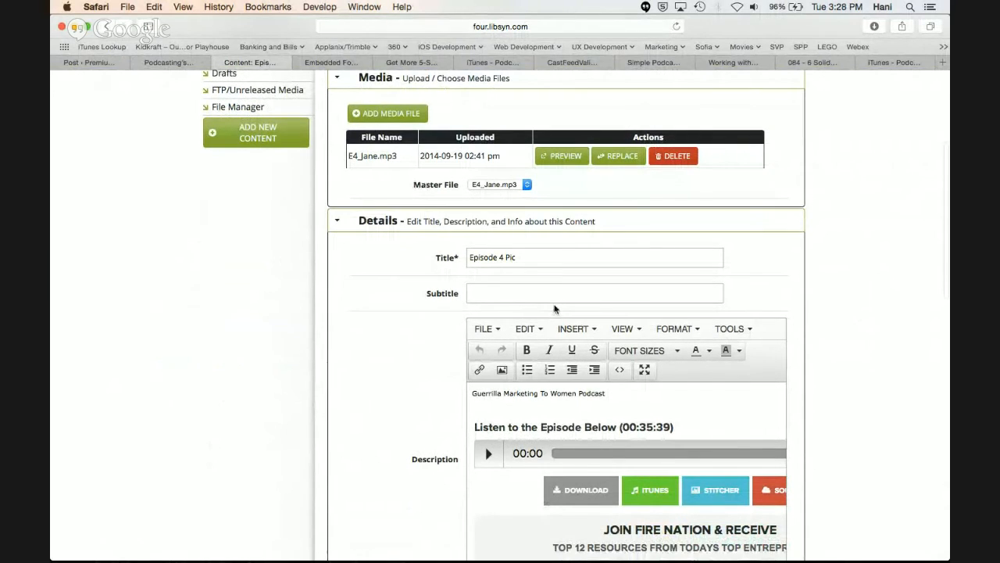
pyautogui.scroll(-3, 549, 310)
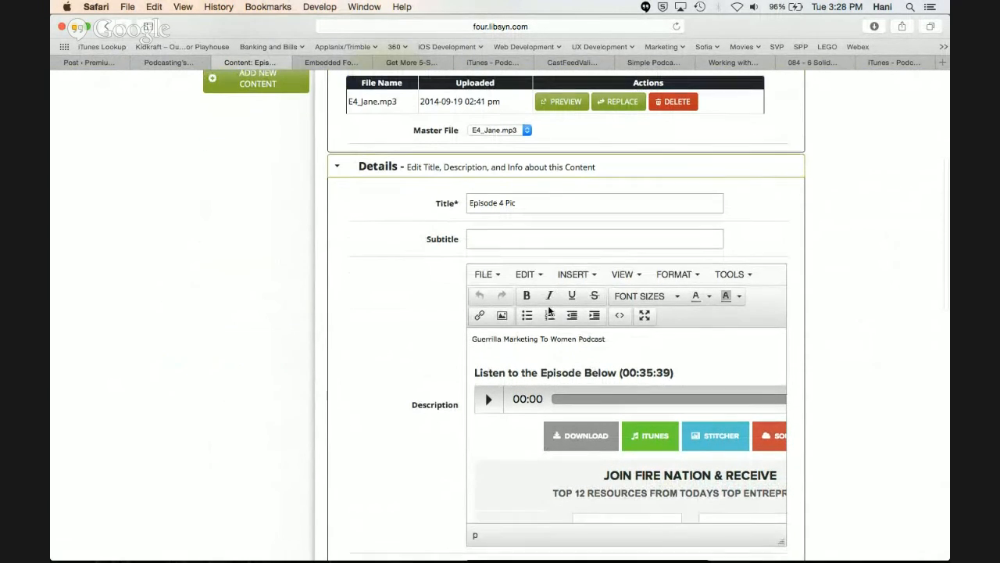
pyautogui.scroll(-2, 548, 366)
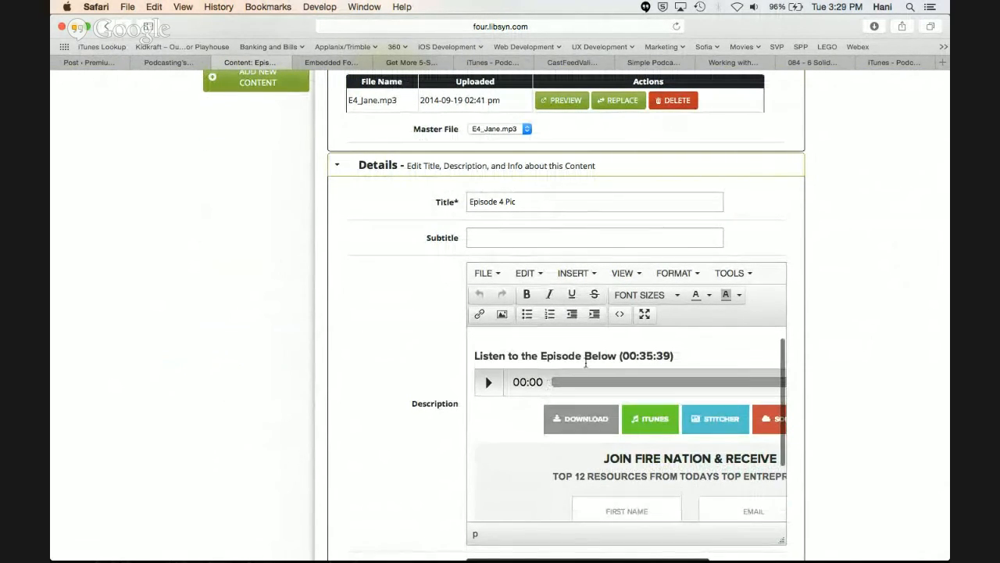
pyautogui.scroll(-10, 912, 370)
pyautogui.scroll(-3, 913, 376)
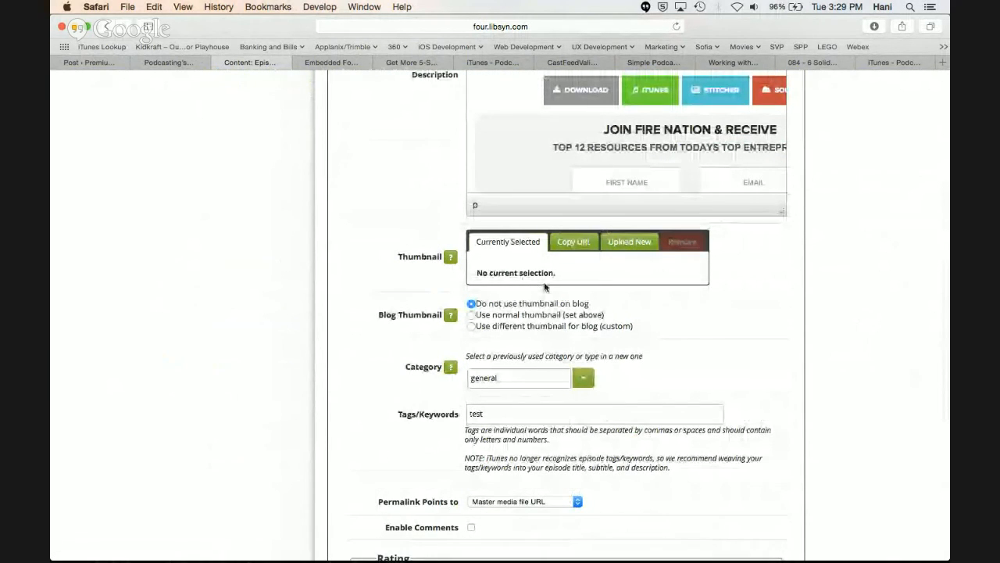
pyautogui.scroll(-12, 542, 282)
pyautogui.scroll(-3, 545, 284)
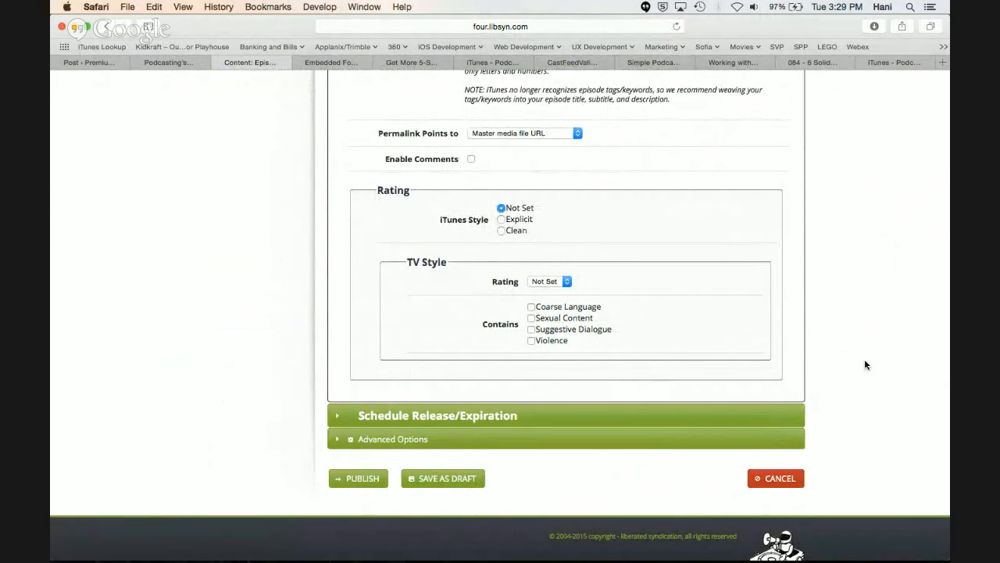
# Review the episode's title field and the show notes in its description
pyautogui.scroll(5, 872, 357)
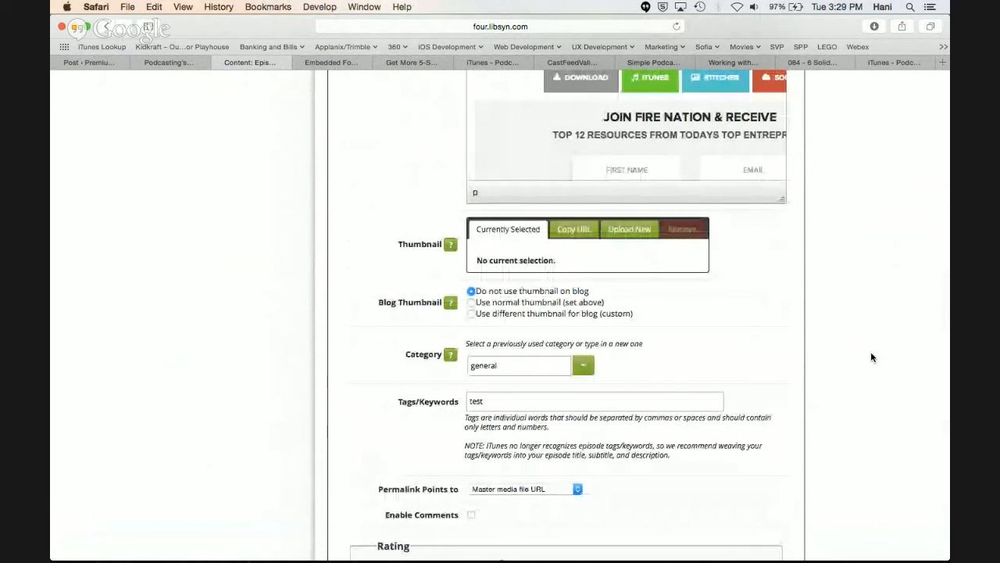
pyautogui.scroll(4, 872, 357)
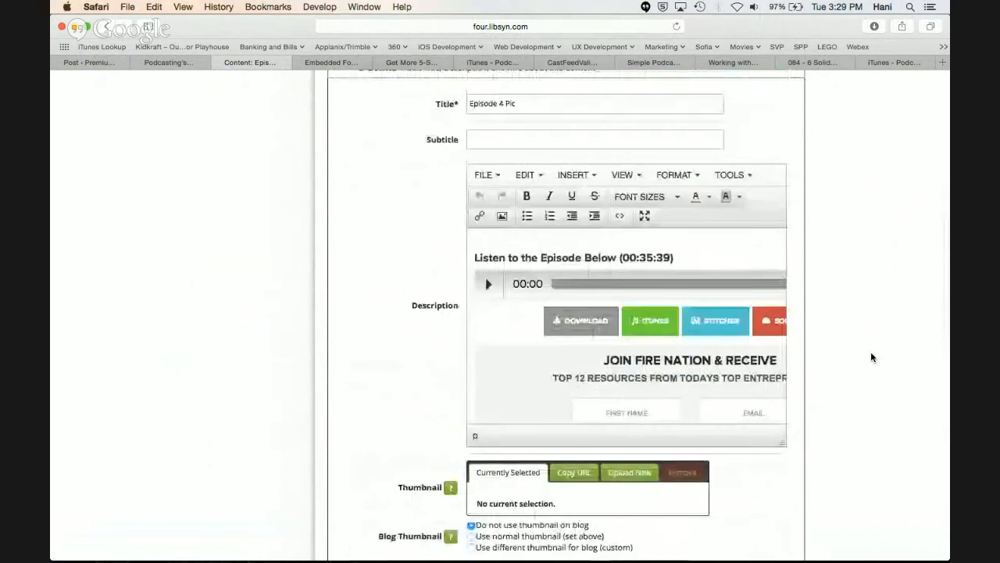
pyautogui.scroll(1, 872, 357)
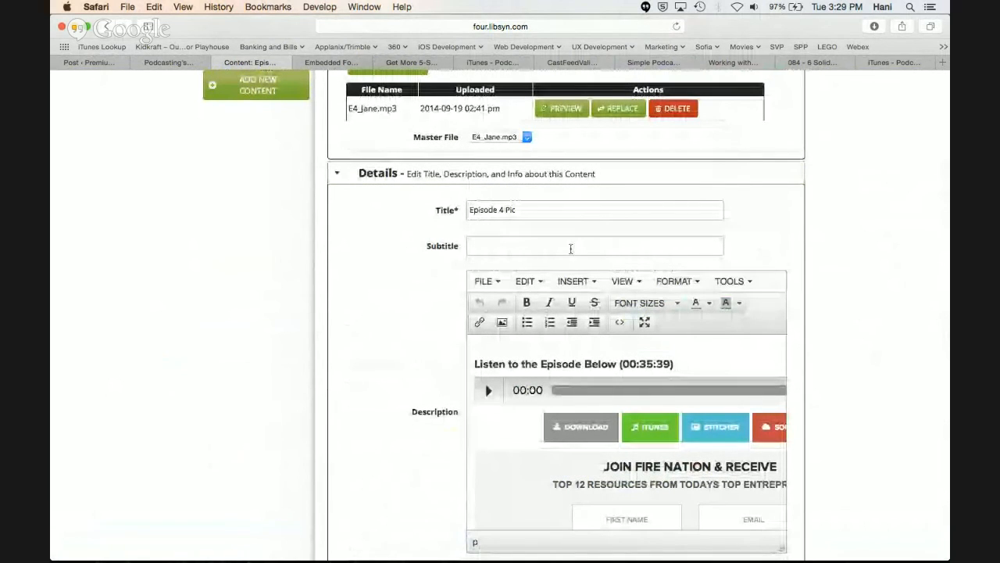
pyautogui.click(574, 208)
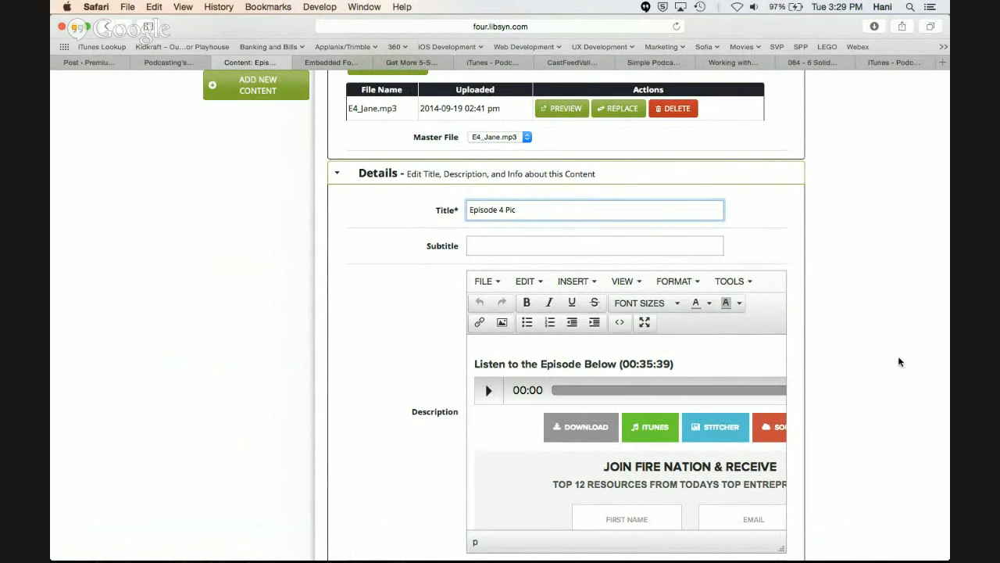
pyautogui.scroll(-3, 898, 361)
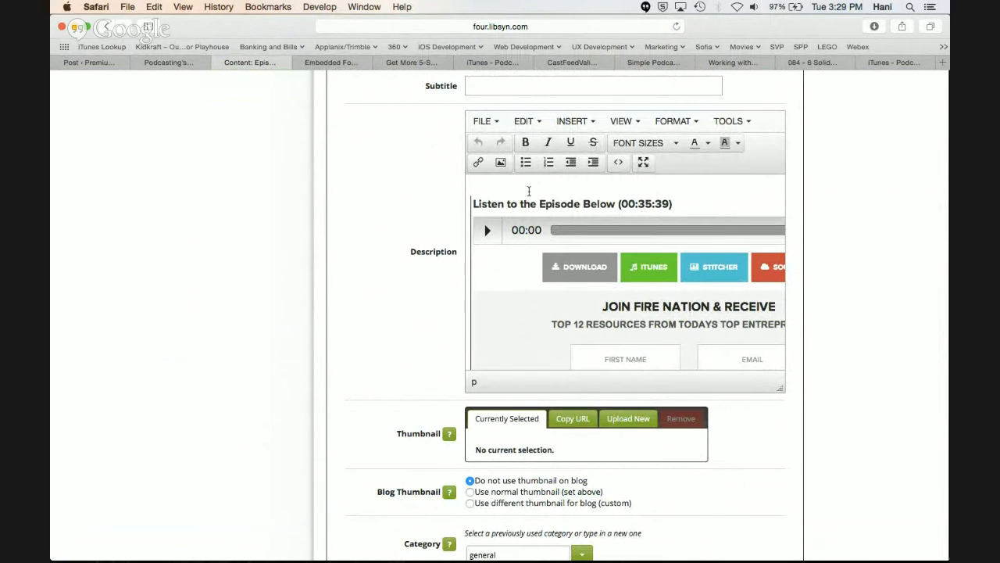
pyautogui.write('Guerrilla Marketing To Women Podcast')
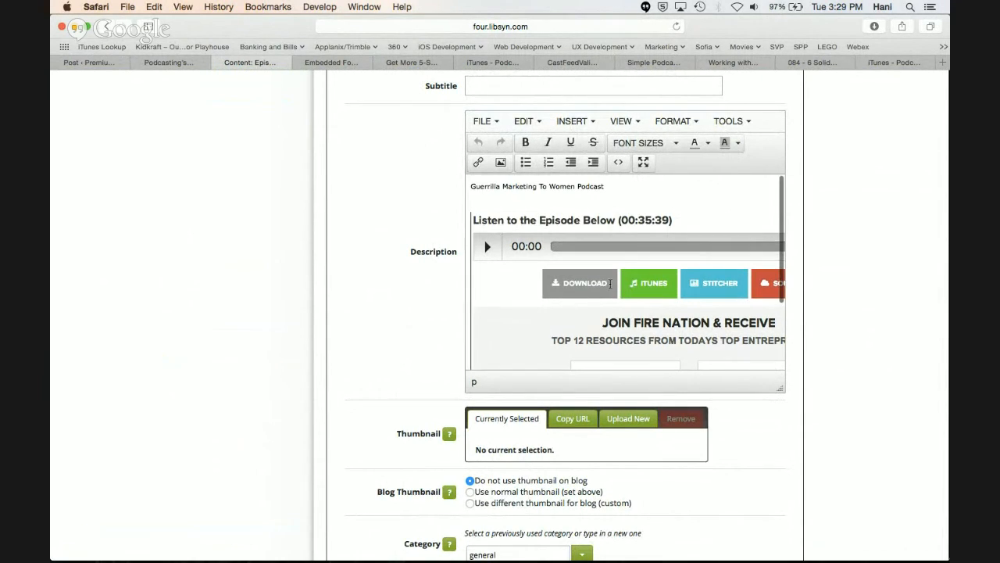
pyautogui.scroll(2, 700, 217)
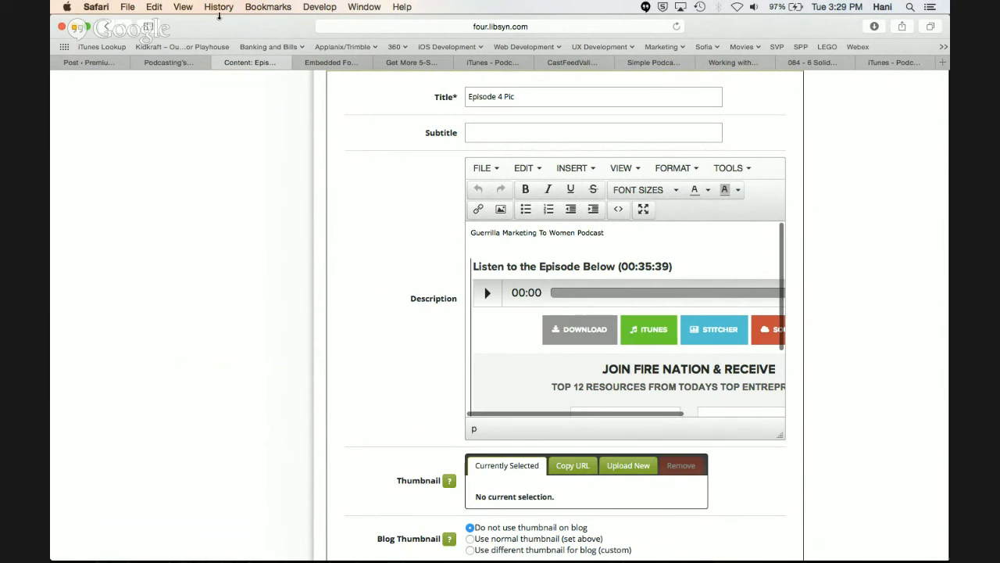
# Switch to the previewed WordPress post and examine the show notes below the email opt-in box
pyautogui.click(186, 64)
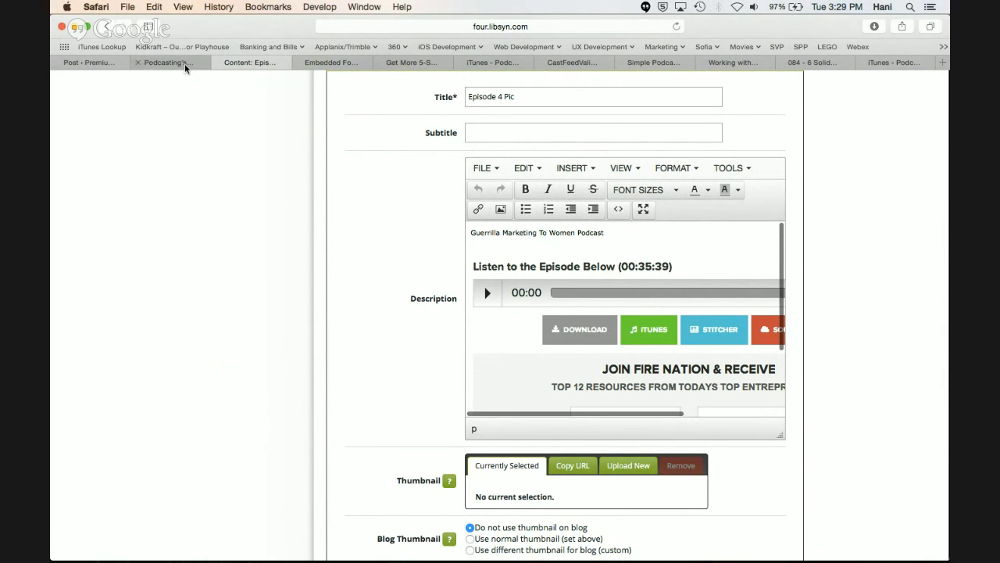
pyautogui.scroll(-5, 249, 384)
pyautogui.scroll(-1, 250, 384)
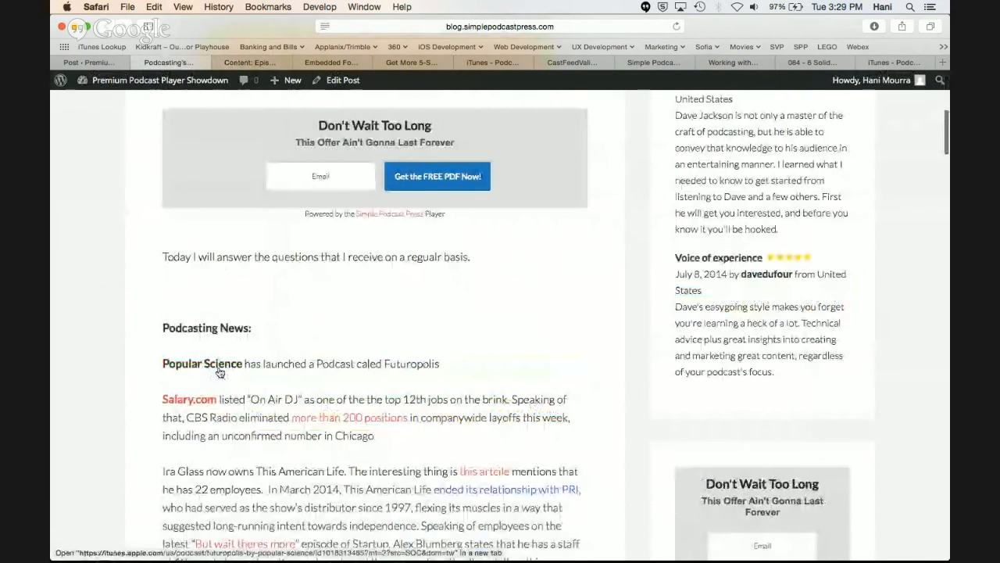
pyautogui.scroll(-1, 437, 442)
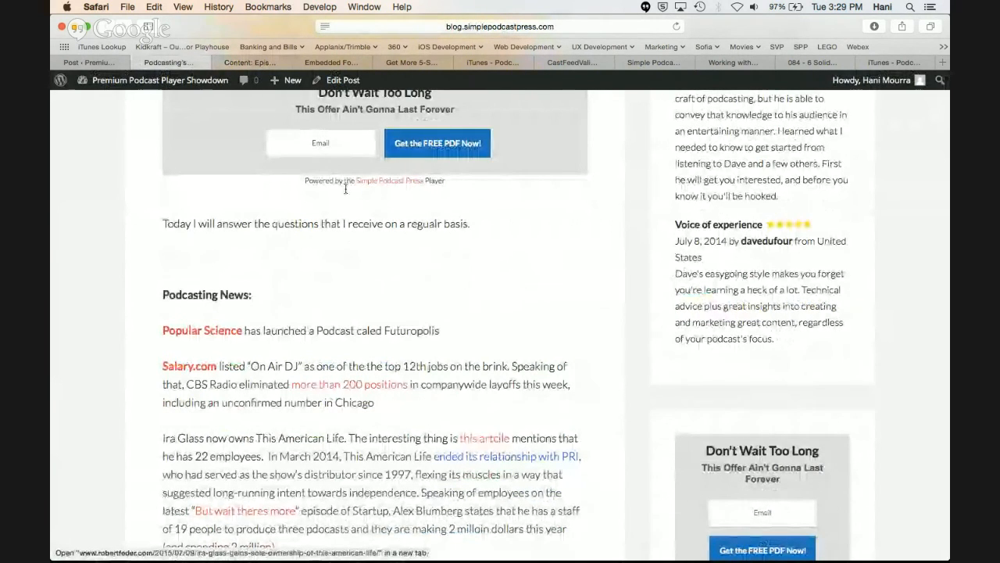
# Return to "Episode 4 Pic" in Libsyn and examine the description's text, player and button content
pyautogui.click(256, 64)
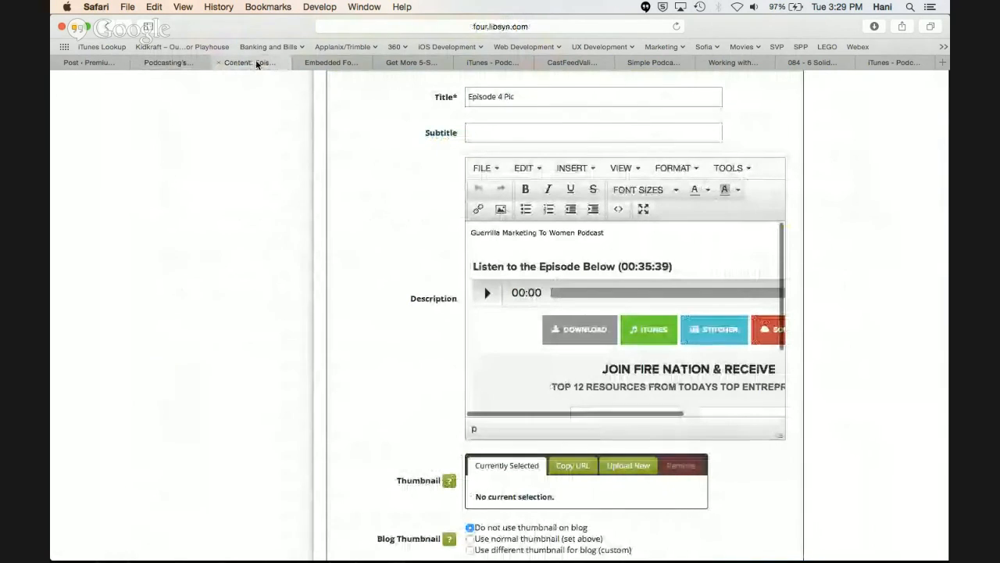
pyautogui.moveTo(617, 230); pyautogui.dragTo(564, 232)
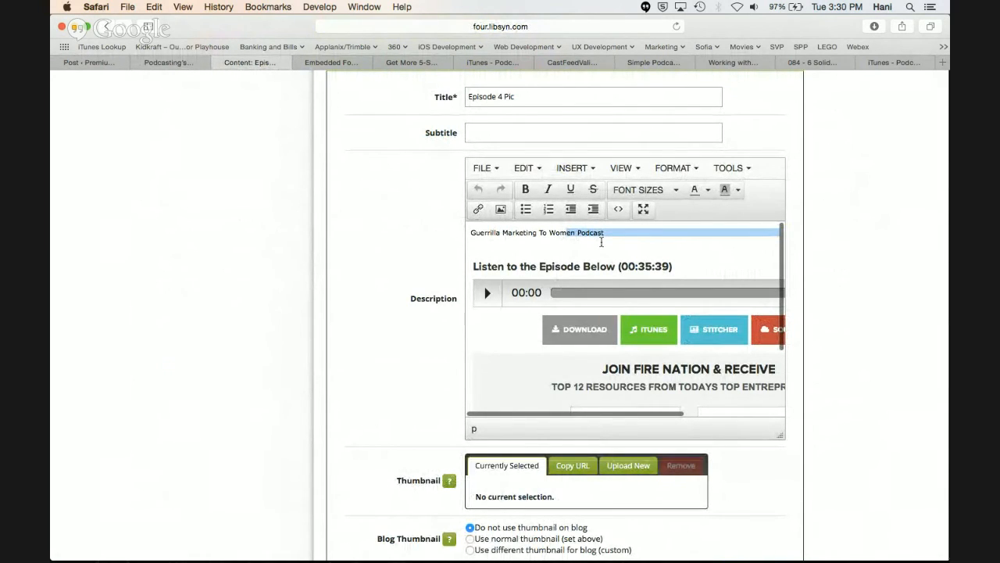
pyautogui.click(602, 242)
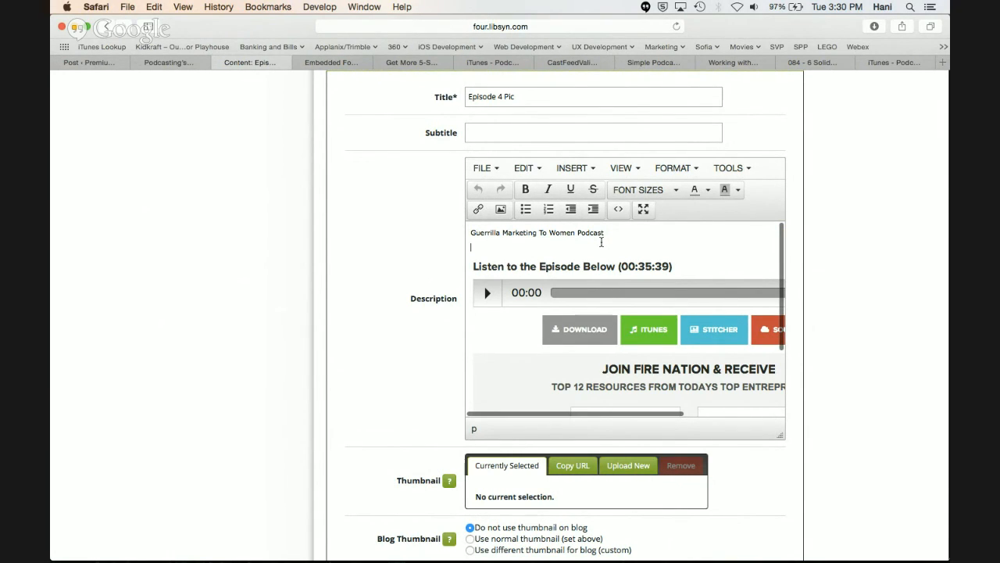
pyautogui.scroll(-1, 601, 242)
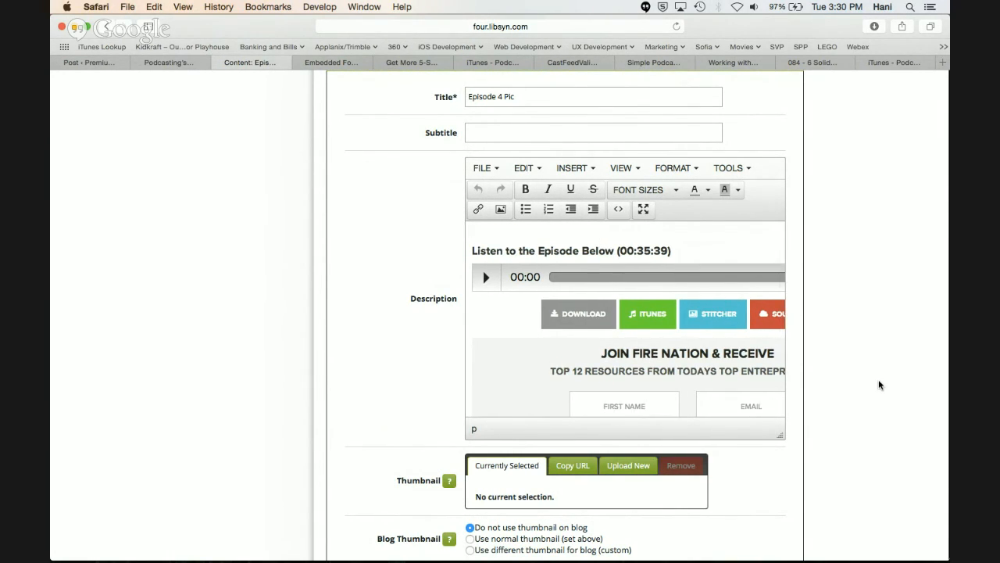
pyautogui.scroll(-1, 879, 384)
pyautogui.scroll(-1, 681, 312)
pyautogui.scroll(2, 681, 312)
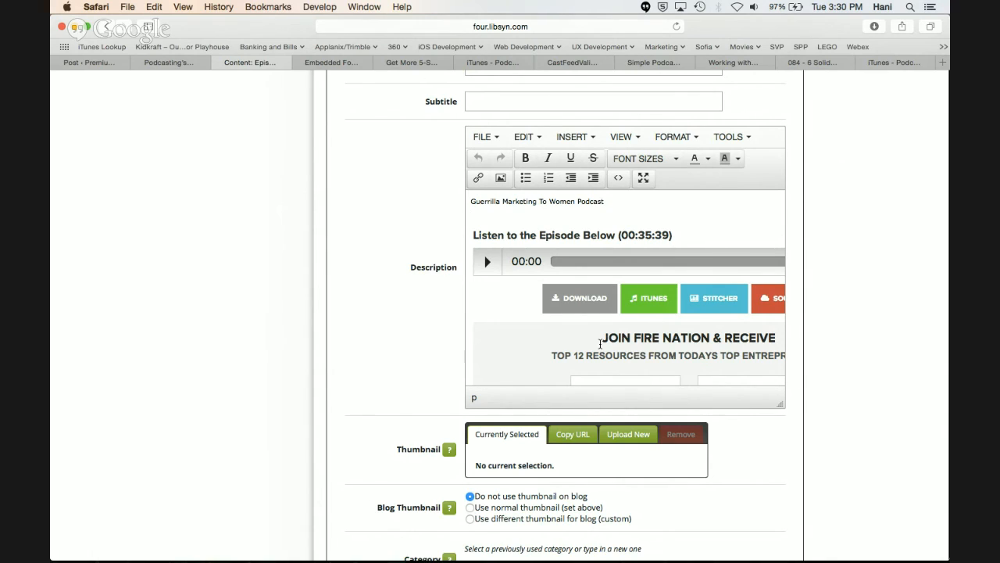
# Examine the thumbnail, blog thumbnail, category and tags fields of the Libsyn episode
pyautogui.scroll(-3, 364, 364)
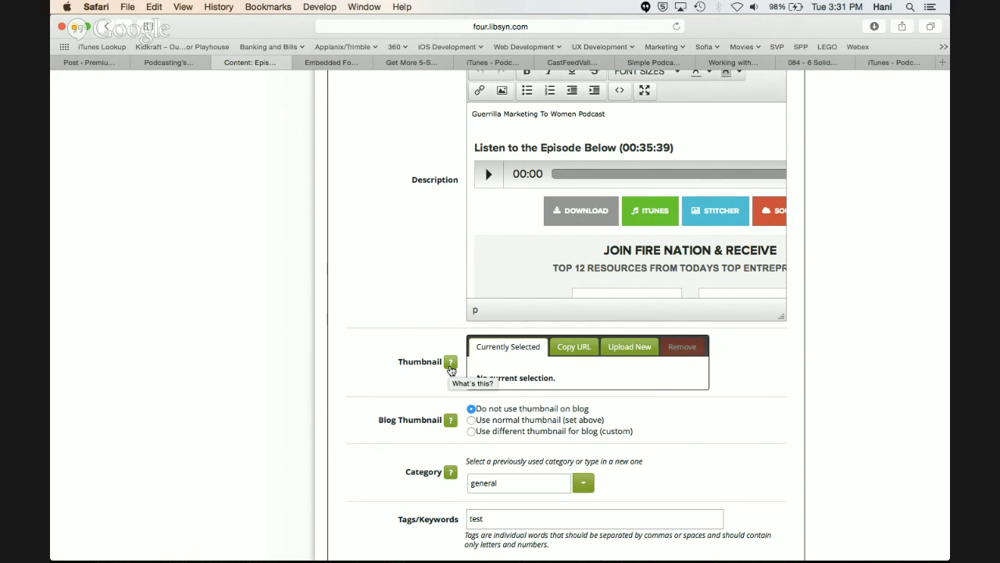
pyautogui.scroll(2, 510, 373)
pyautogui.scroll(-5, 509, 373)
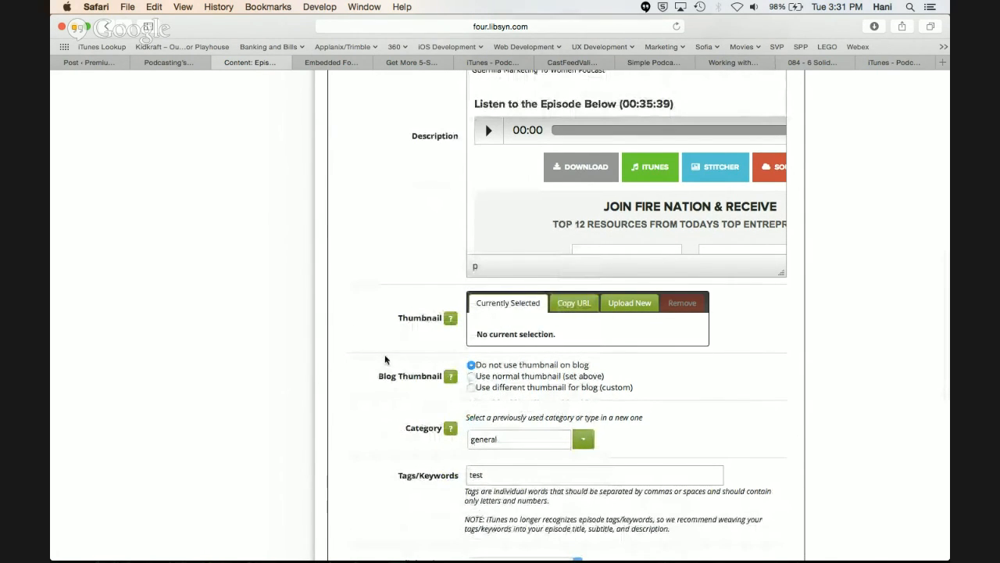
pyautogui.scroll(-5, 384, 356)
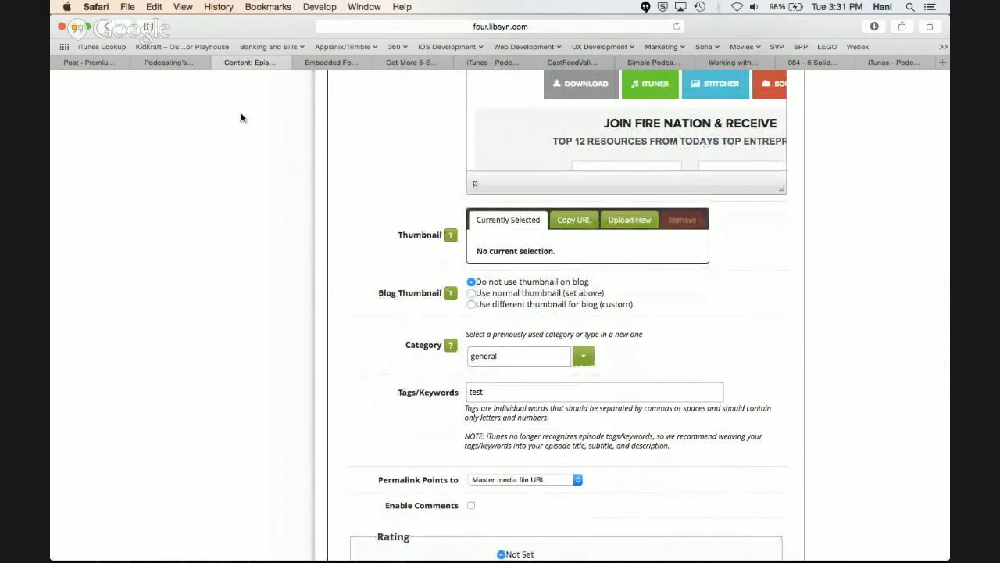
# Switch to the WordPress dashboard and review the publish settings of Simple Podcast Press, including podcast episode art import
pyautogui.click(191, 63)
pyautogui.click(110, 60)
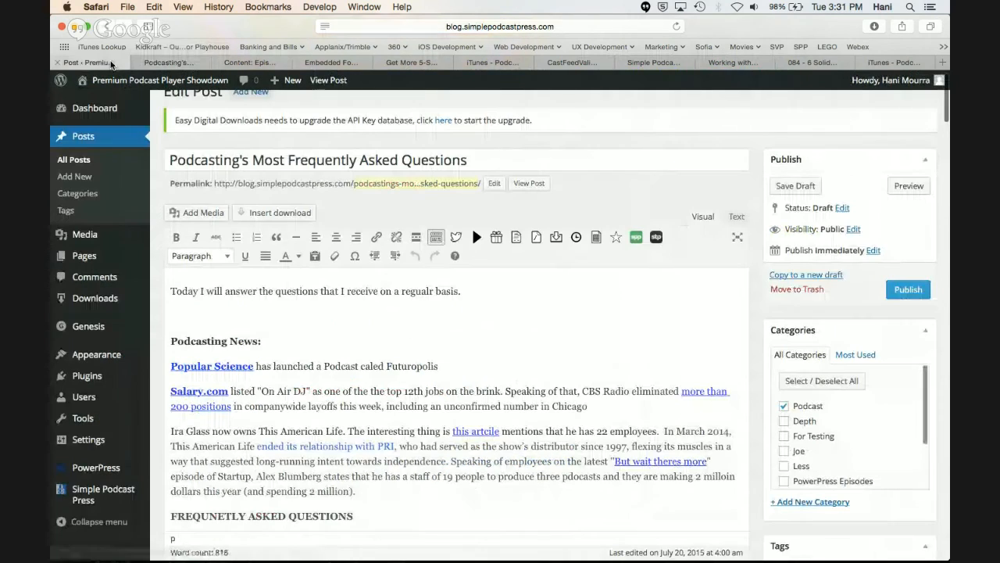
pyautogui.click(93, 485)
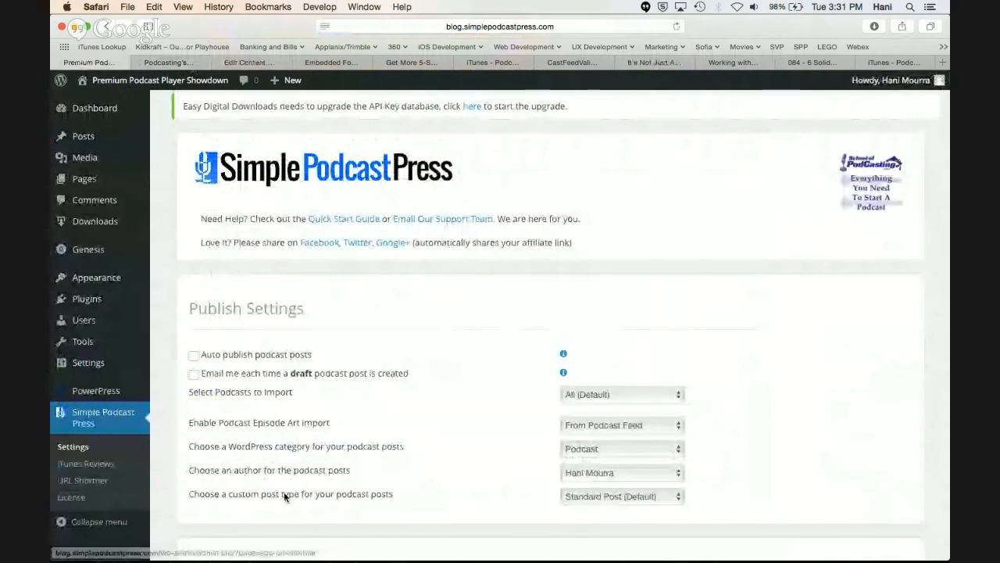
pyautogui.scroll(-5, 284, 496)
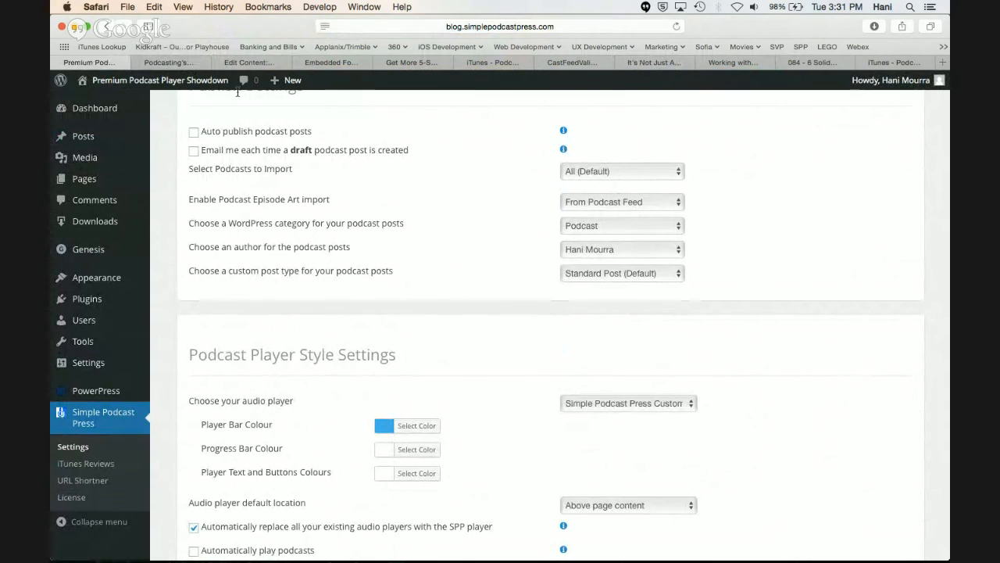
# Compare the Libsyn episode's thumbnail section with the publish settings of Simple Podcast Press in WordPress
pyautogui.click(245, 62)
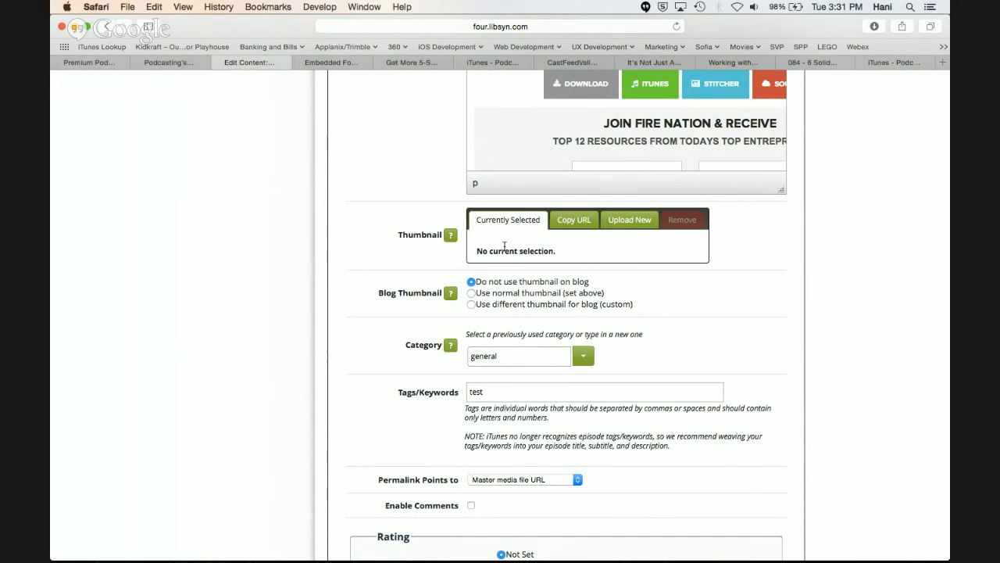
pyautogui.click(82, 62)
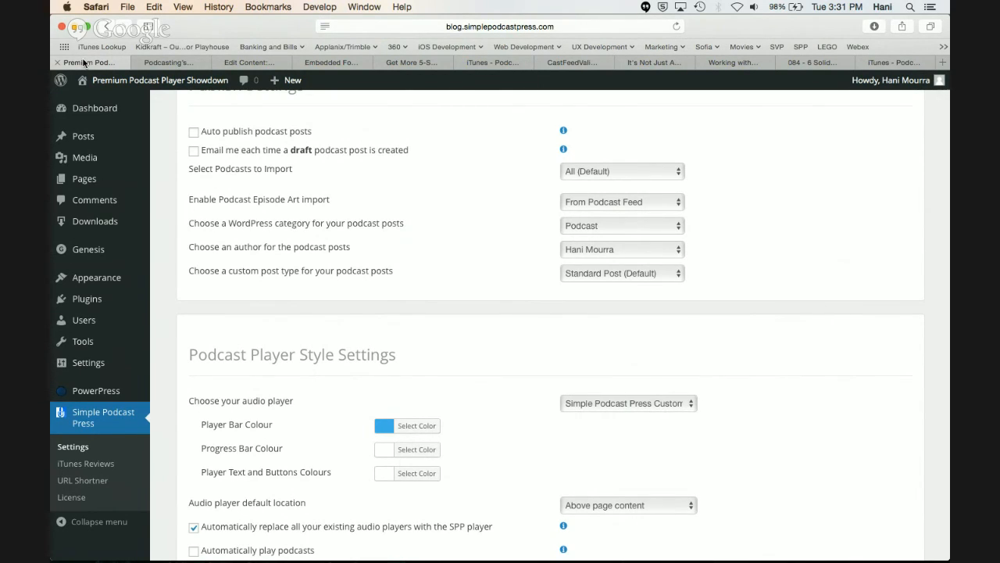
pyautogui.click(187, 64)
pyautogui.click(266, 60)
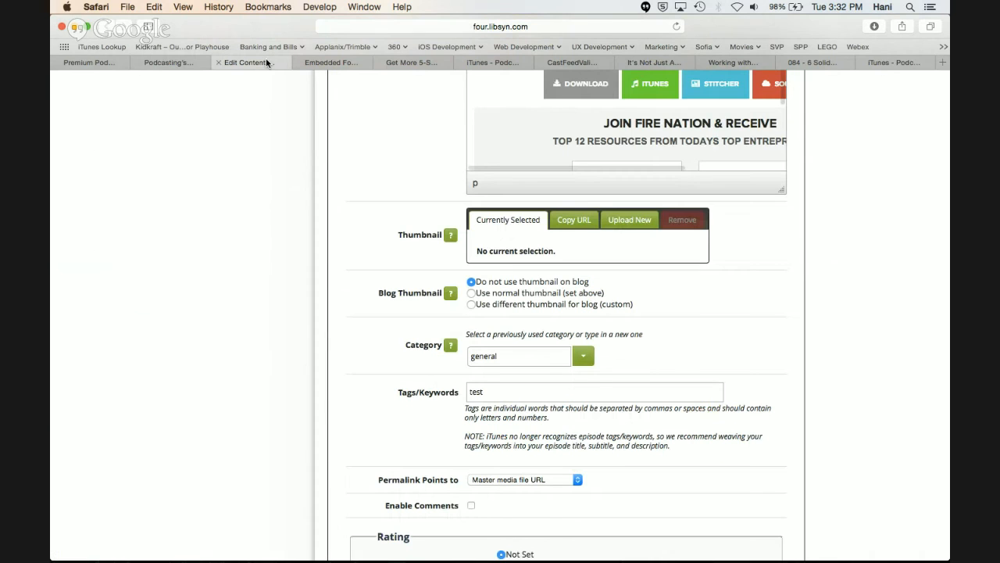
# Compare the Libsyn episode's tags/keywords field with the Tags section of the post "Podcasting's Most Frequently Asked Questions" in the WordPress editor
pyautogui.scroll(-1, 361, 299)
pyautogui.click(490, 339)
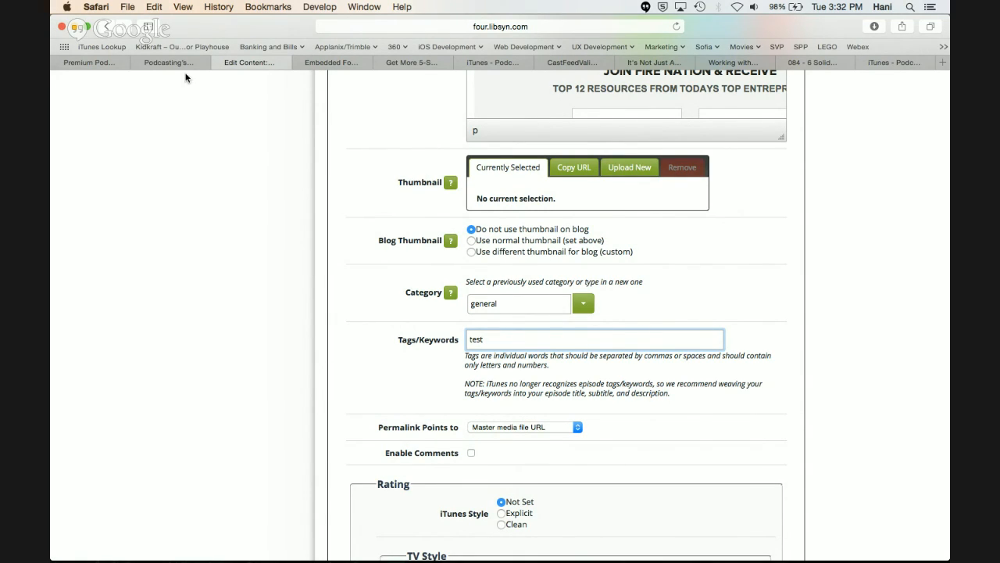
pyautogui.click(173, 63)
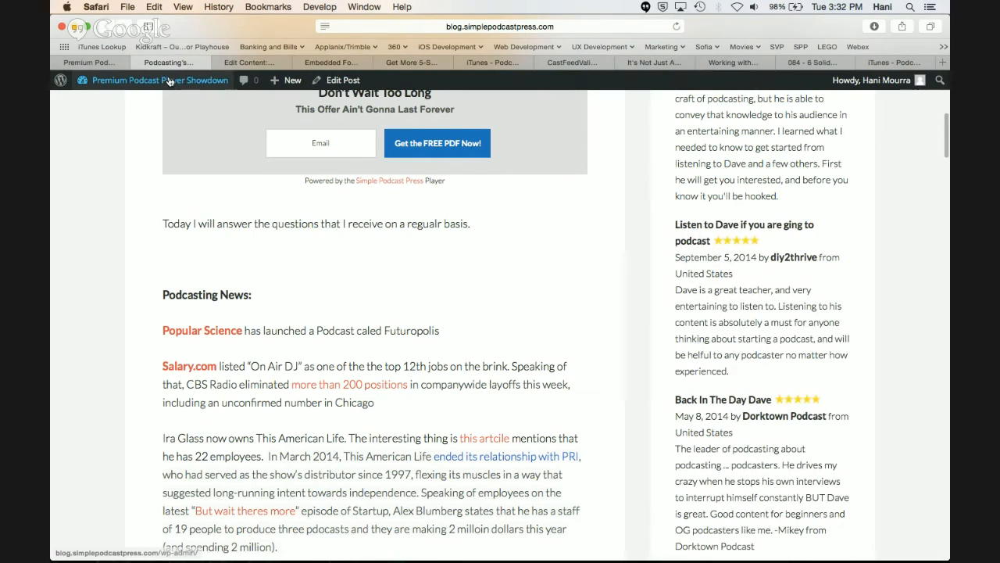
pyautogui.click(341, 83)
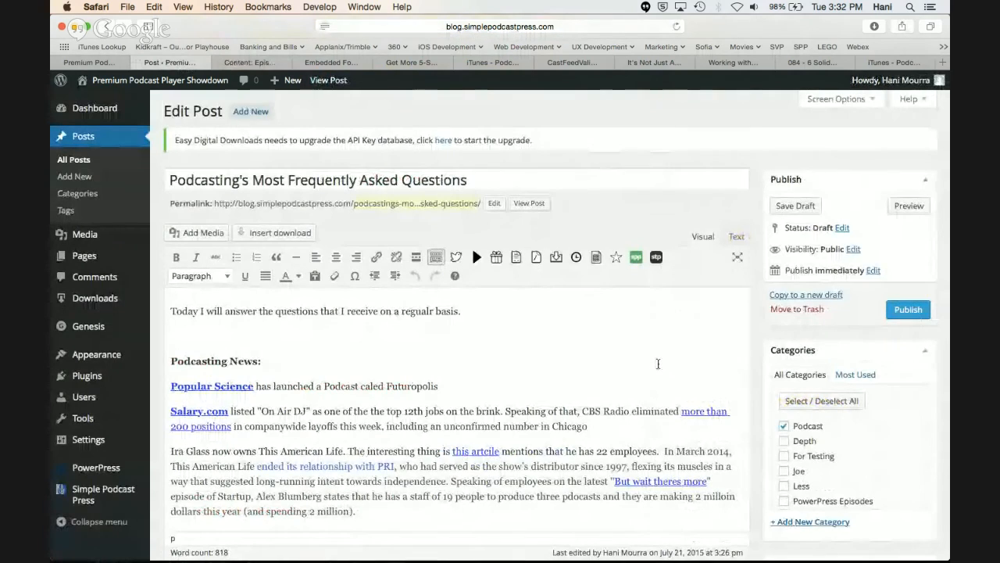
pyautogui.scroll(-8, 658, 363)
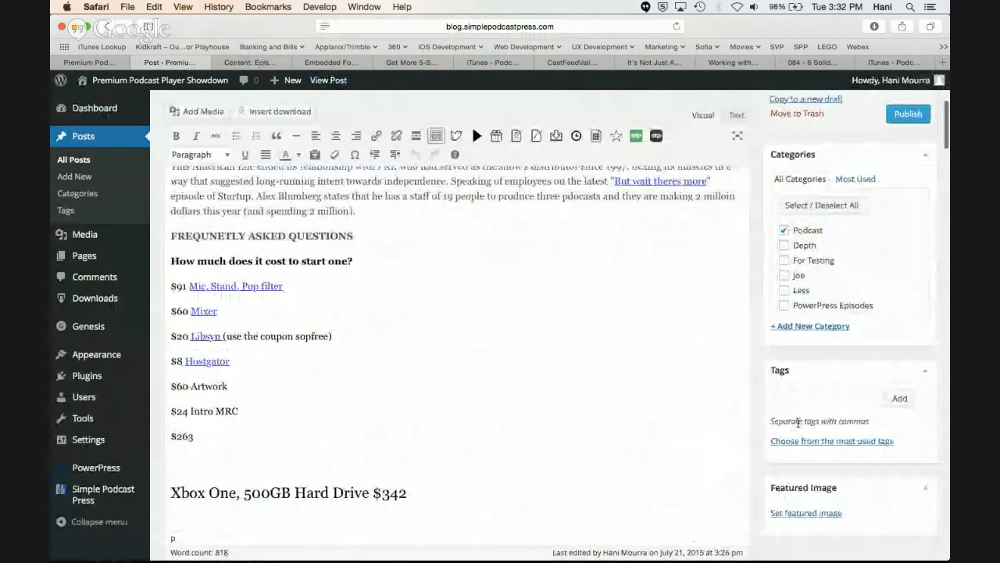
pyautogui.scroll(2, 828, 453)
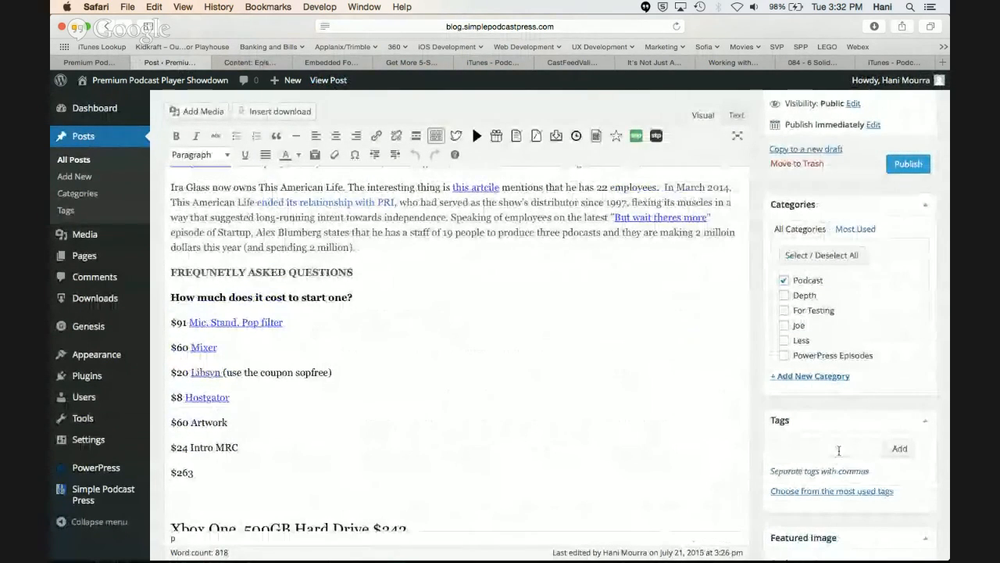
pyautogui.click(813, 447)
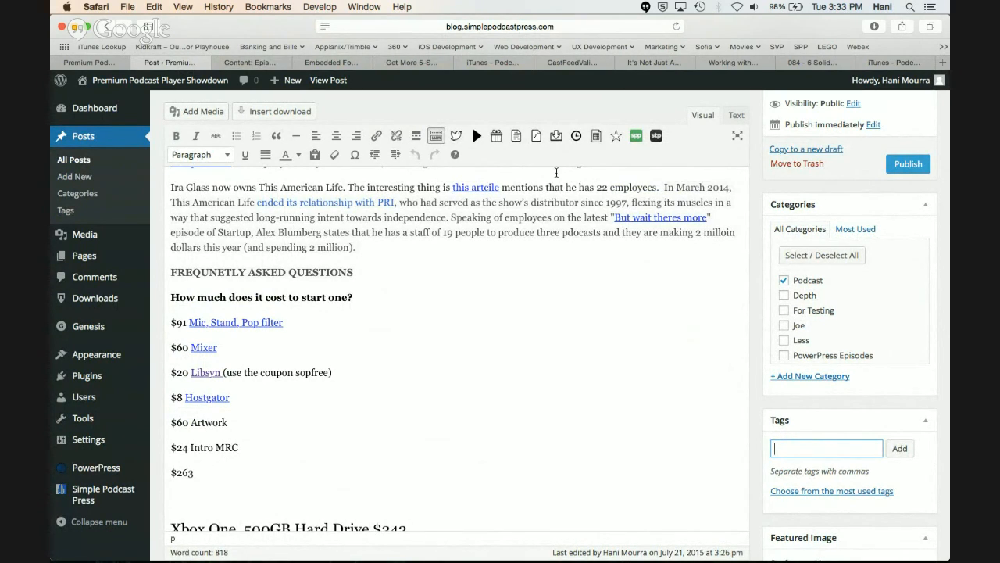
# Leave the post "Podcasting's Most Frequently Asked Questions" and open the list of all WordPress posts
pyautogui.scroll(5, 584, 308)
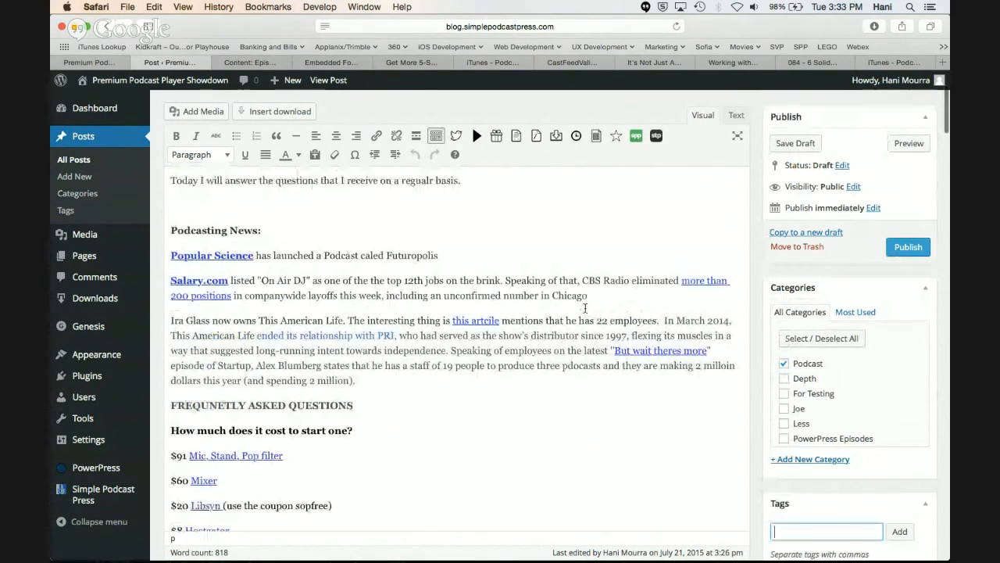
pyautogui.scroll(2, 585, 308)
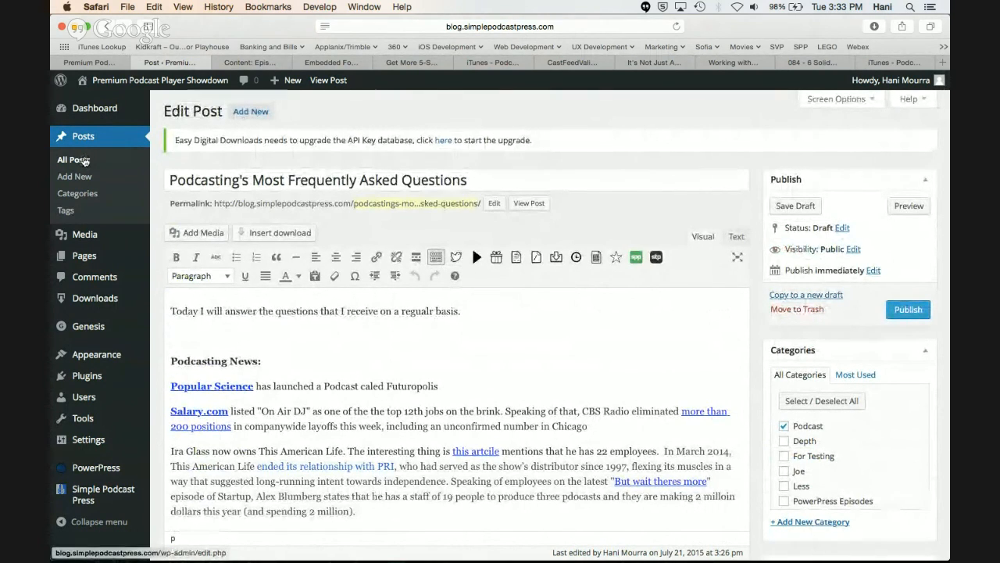
pyautogui.click(85, 161)
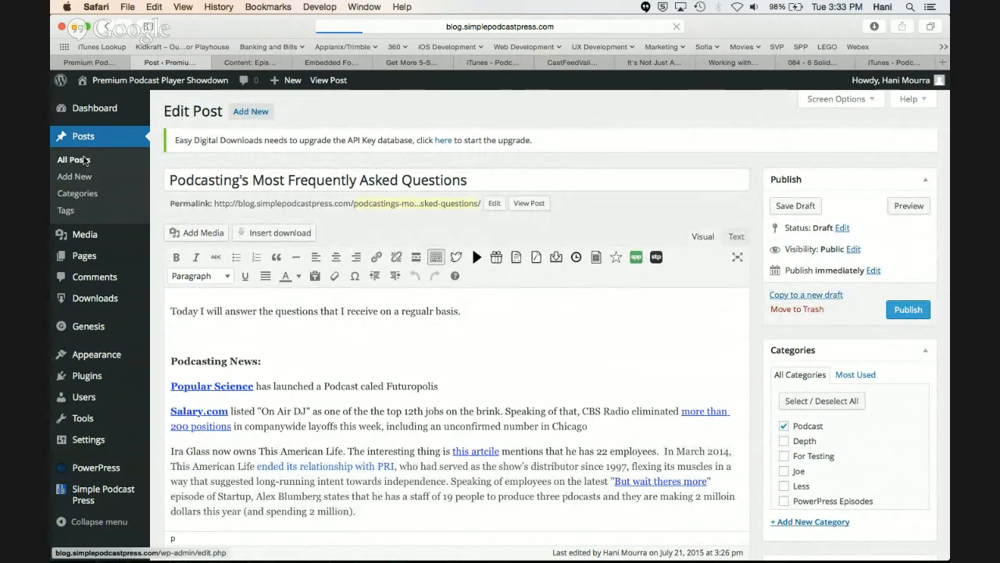
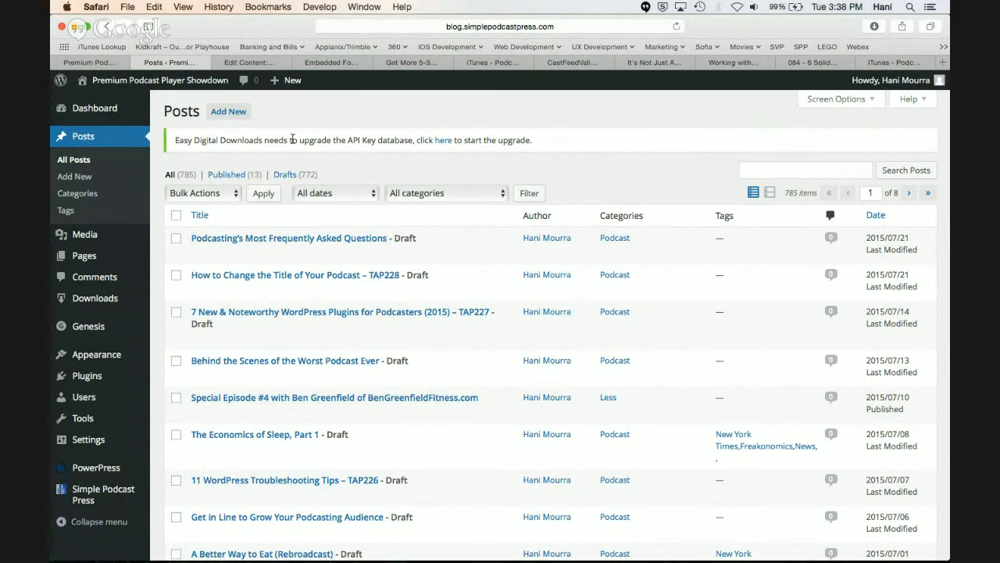
# Open the draft post "7 New & Noteworthy WordPress Plugins for Podcasters (2015) – TAP227" from the posts list for editing
pyautogui.scroll(-1, 277, 297)
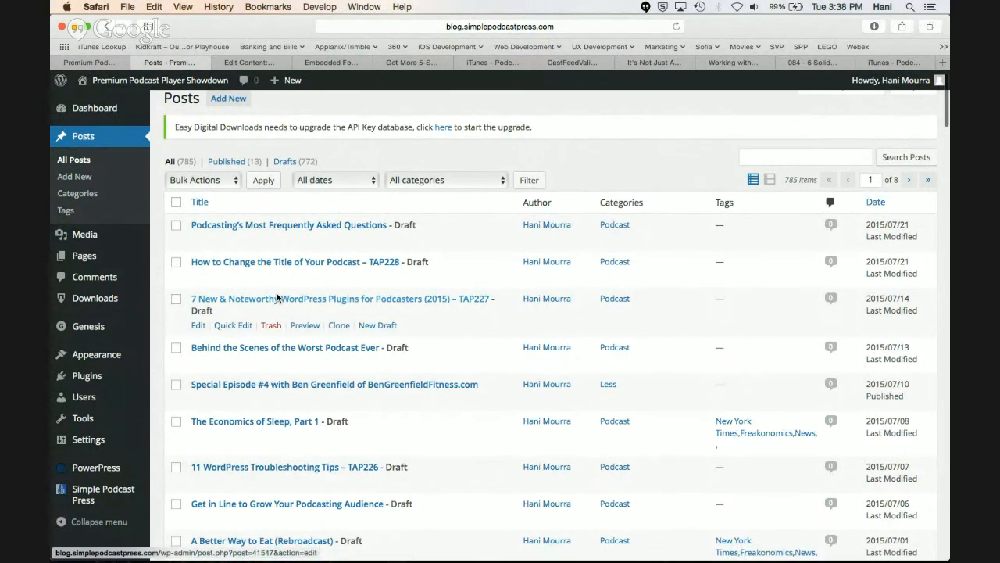
pyautogui.scroll(-5, 221, 415)
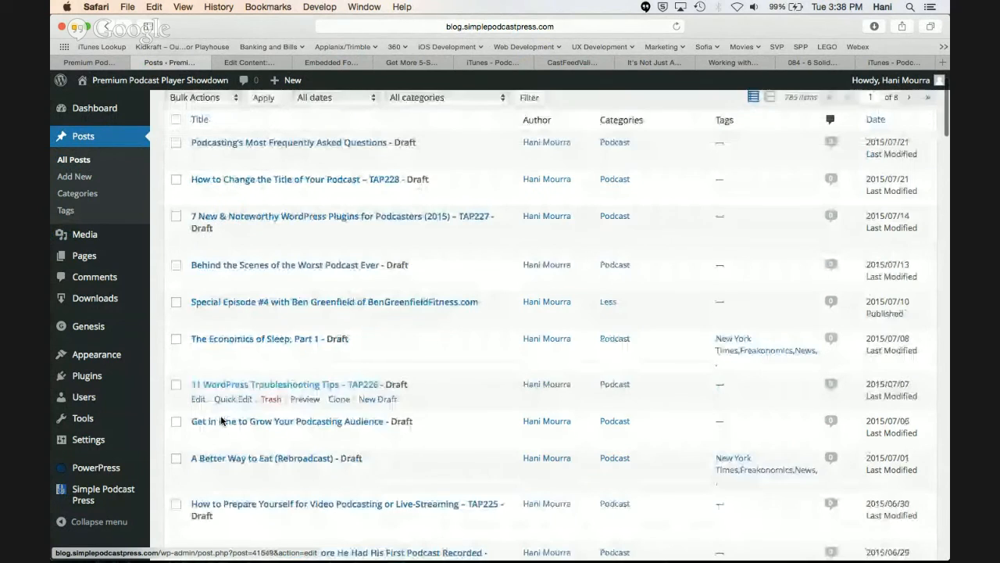
pyautogui.scroll(5, 222, 420)
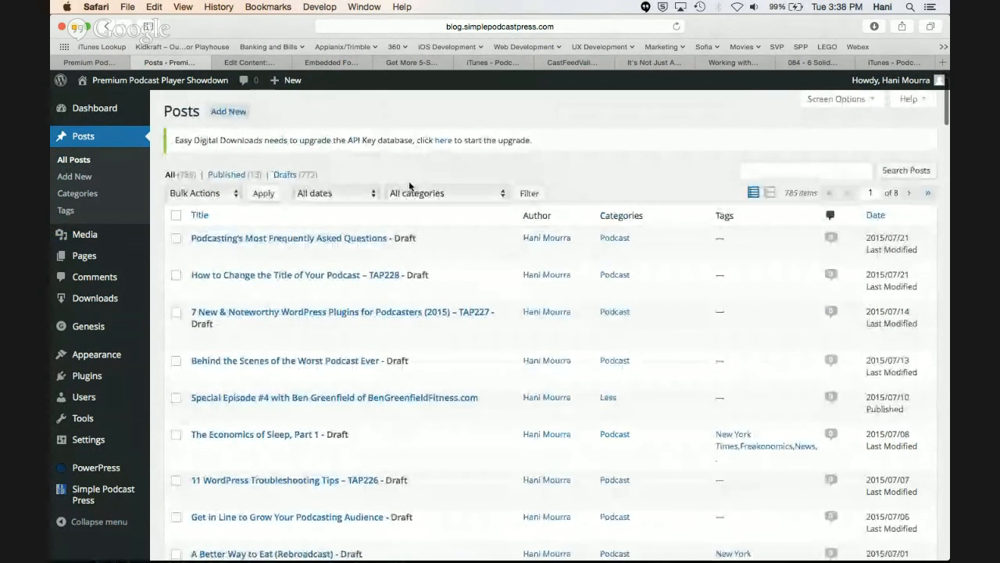
pyautogui.doubleClick(409, 185)
pyautogui.scroll(-1, 312, 320)
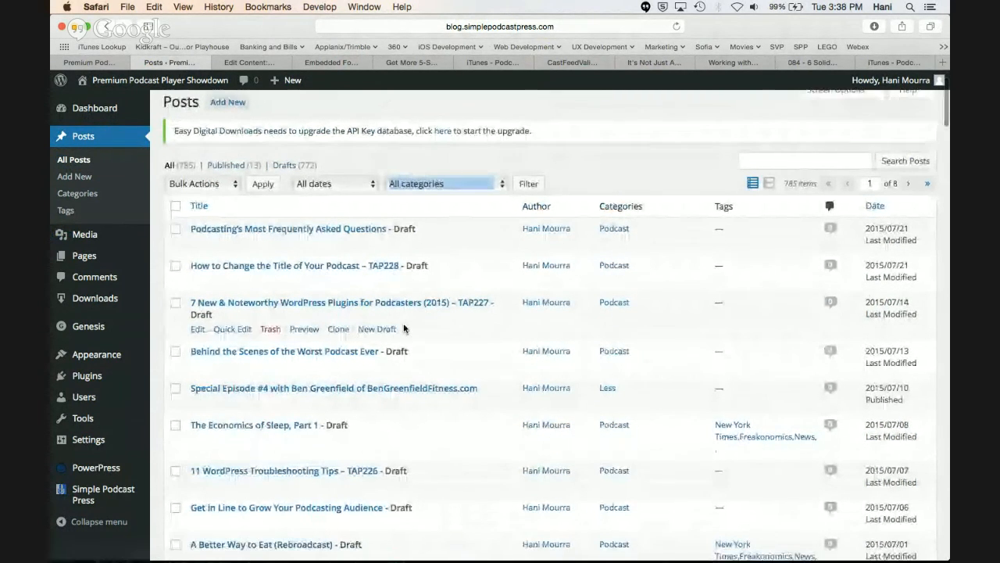
pyautogui.click(199, 330)
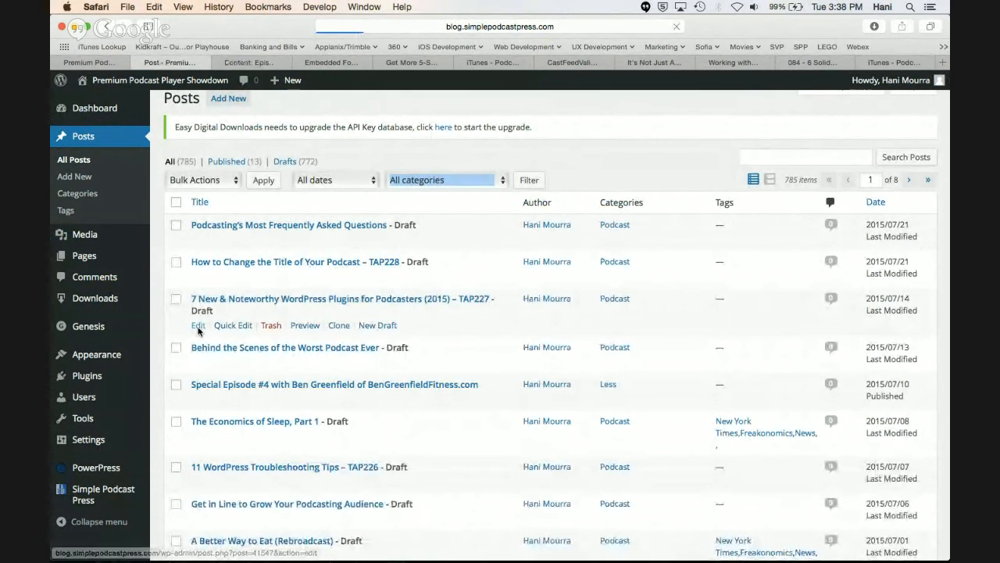
# Insert the Simple Podcast Press audio player shortcode on its own line at the start of the post body
pyautogui.click(173, 311)
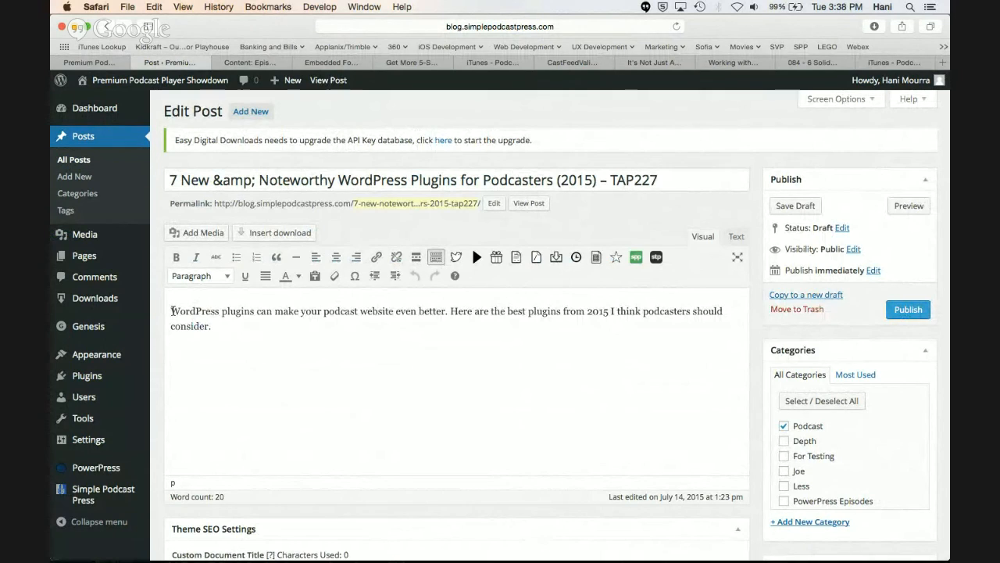
pyautogui.click(477, 261)
pyautogui.press('Return')
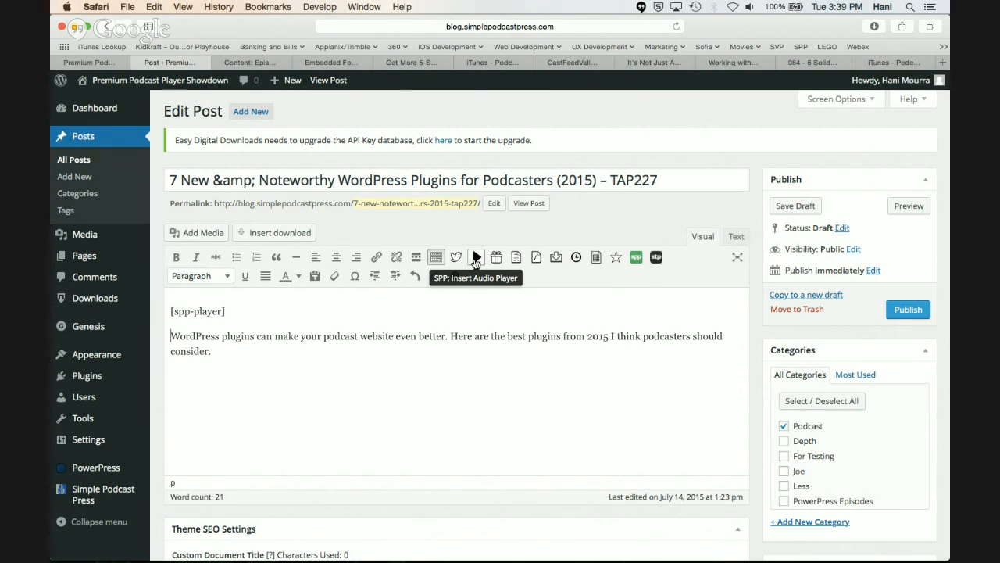
# Move the [spp-player] shortcode onto its own line in the paragraph, between "WordPress plugins can make your" and "podcast website even better"
pyautogui.moveTo(227, 311); pyautogui.dragTo(176, 321)
pyautogui.hotkey('ctrl', 'c')
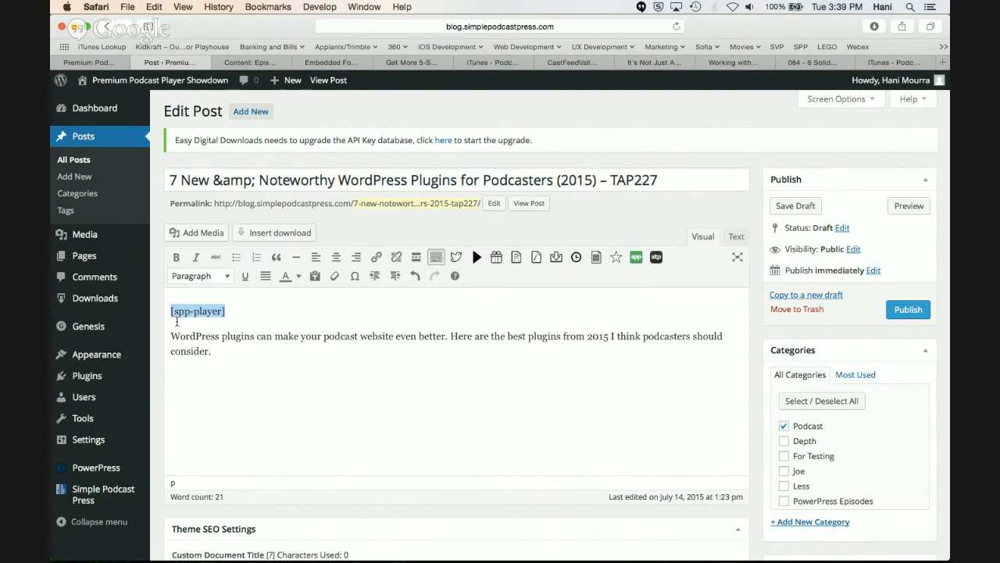
pyautogui.press('BackSpace')
pyautogui.moveTo(213, 350); pyautogui.dragTo(228, 338)
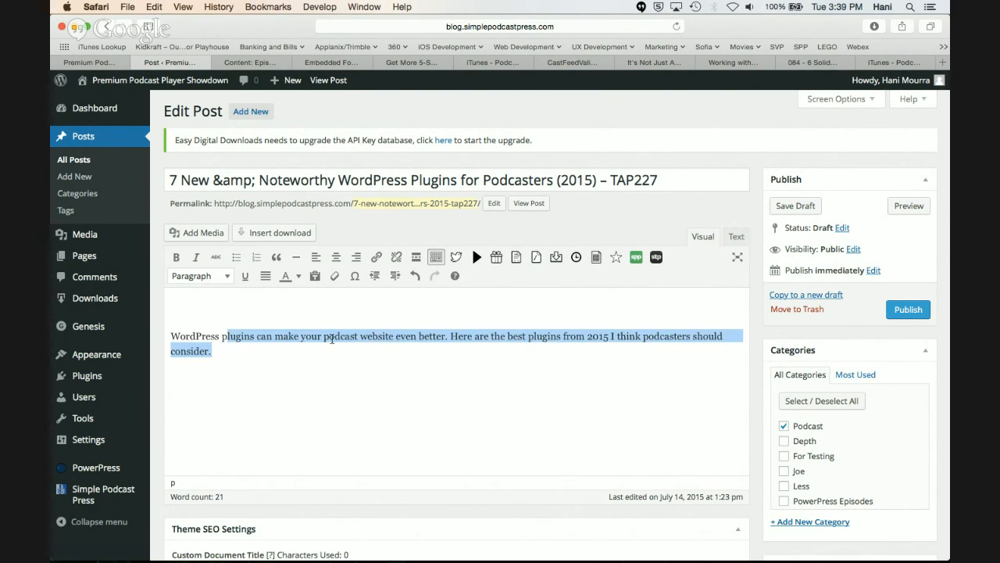
pyautogui.click(331, 338)
pyautogui.press('Return')
pyautogui.hotkey('ctrl', 'v')
pyautogui.press('Return')
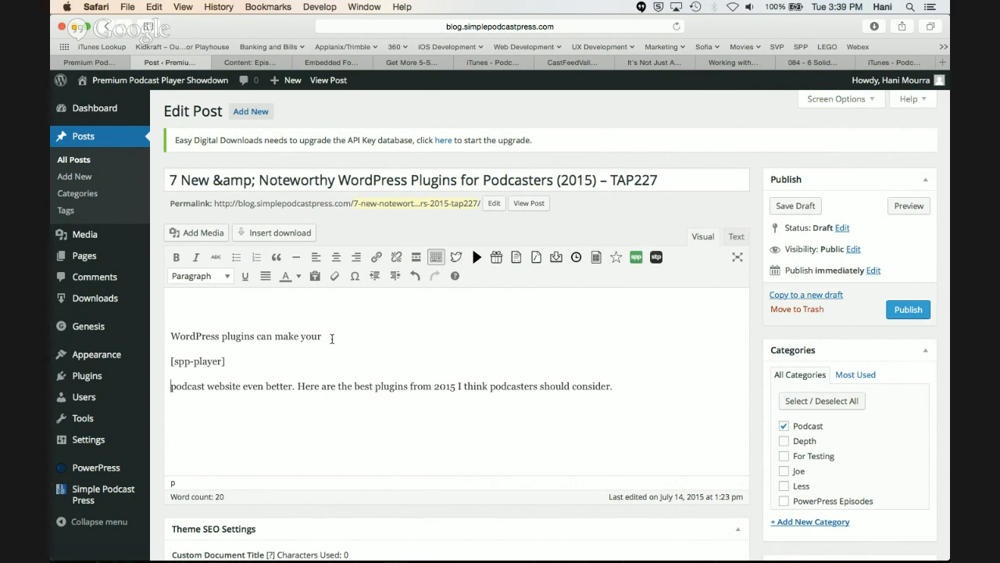
pyautogui.click(232, 355)
pyautogui.press('Left')
pyautogui.write('url="')
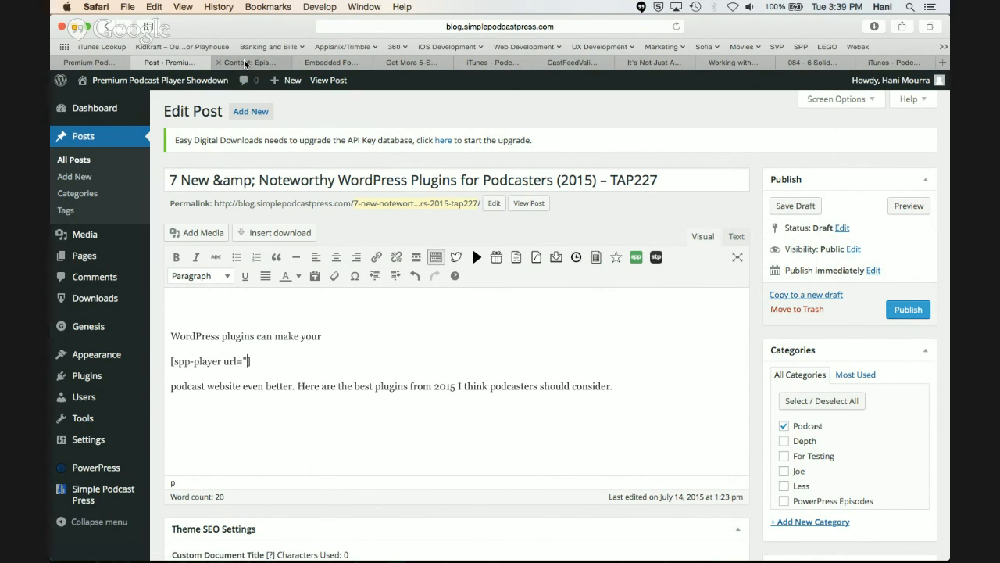
pyautogui.write('http://')
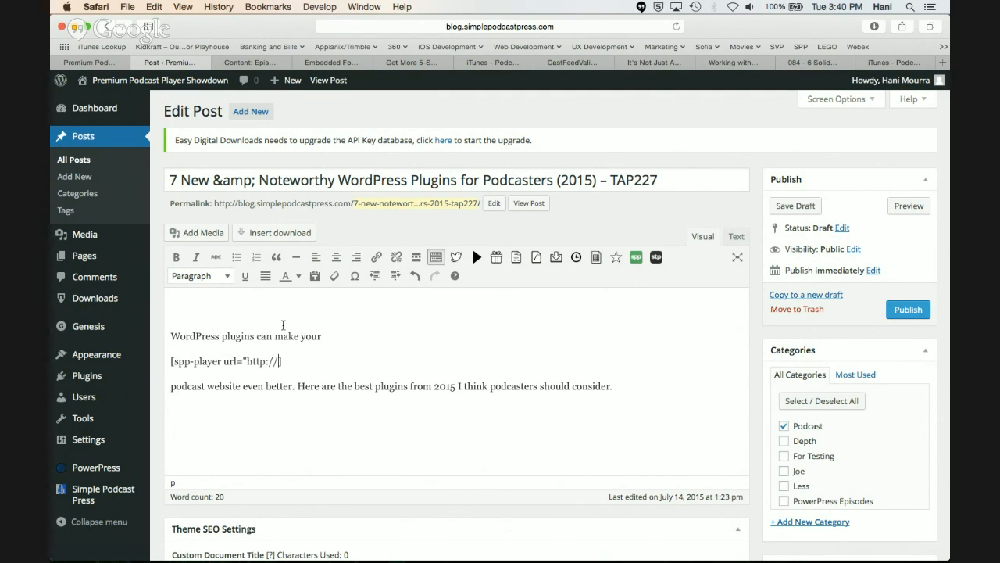
pyautogui.write('libsyn.com/myaudio.mp3')
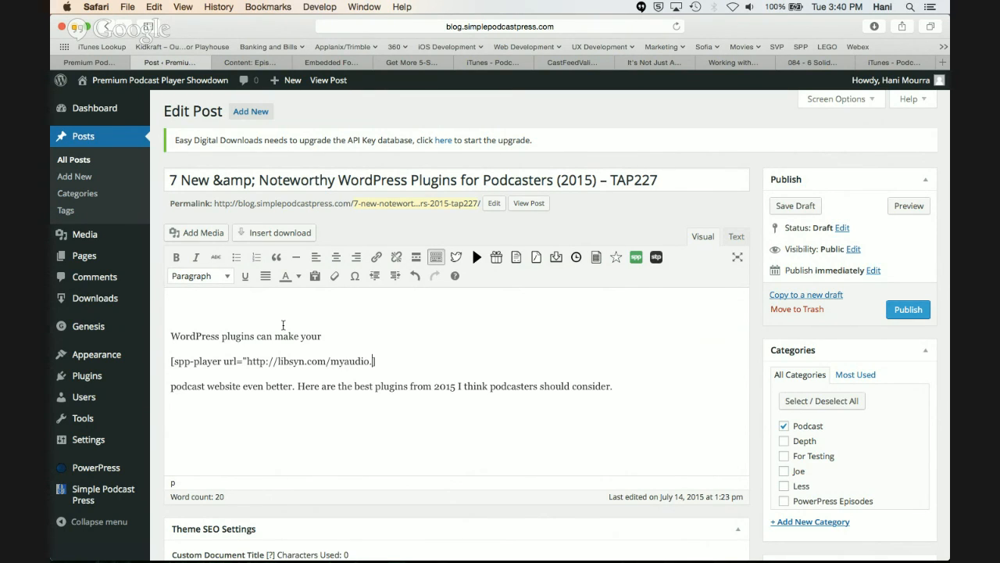
pyautogui.write('"')
# Add the attribute optin="off" after the URL in the spp-player shortcode
pyautogui.press('Down')
pyautogui.press('Down')
pyautogui.press('Left')
pyautogui.write('optin=')
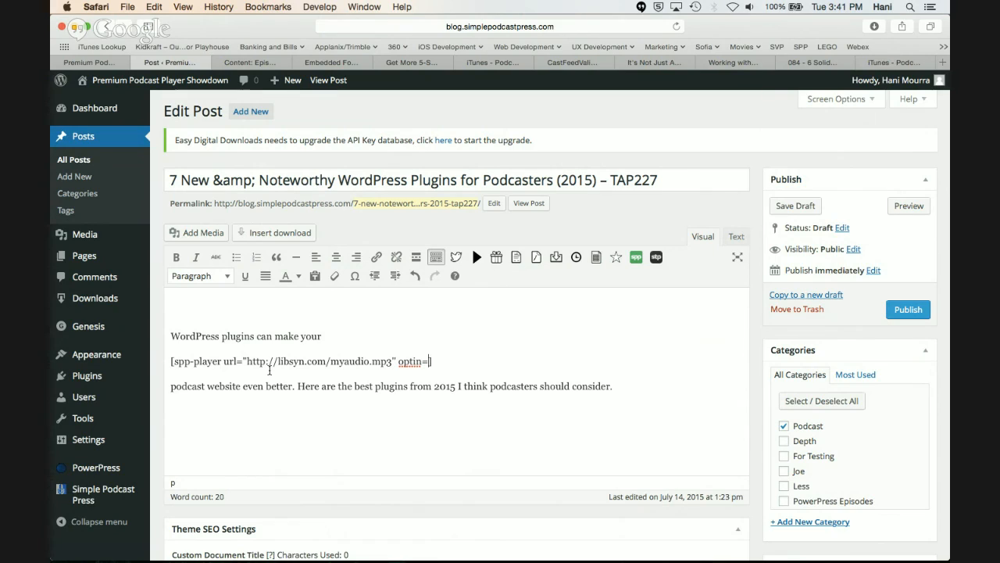
pyautogui.write('"off" ctabuttons')
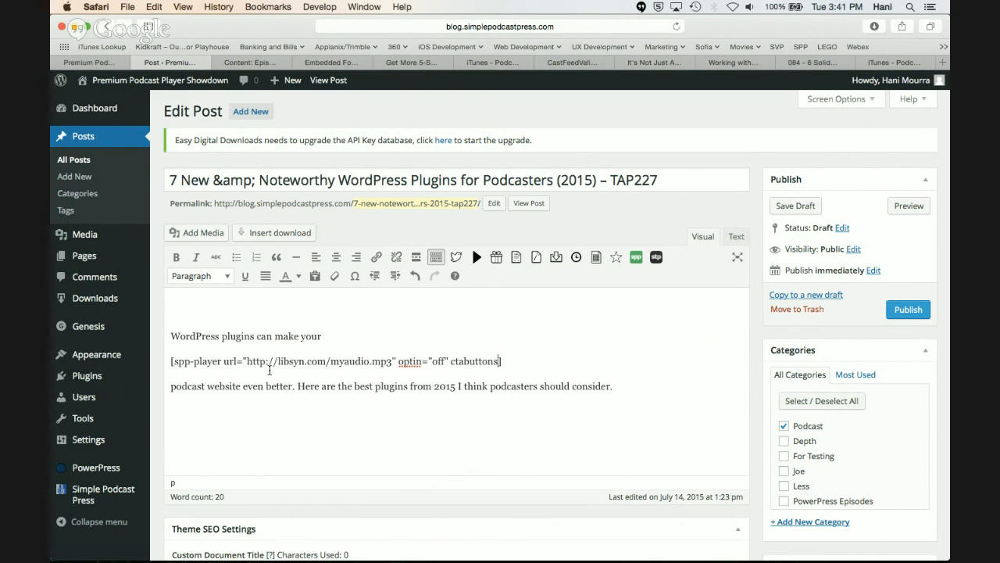
pyautogui.write("='of")
# Add the attribute ctabuttons="off" at the end of the spp-player shortcode
pyautogui.press('BackSpace')
pyautogui.press('BackSpace')
pyautogui.press('BackSpace')
pyautogui.write('"off"')
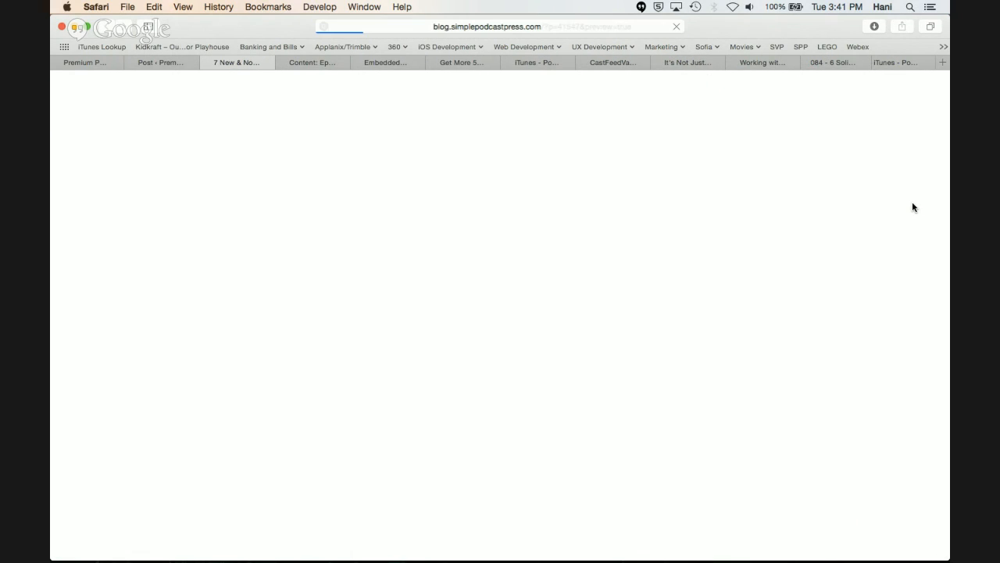
# Preview the post to check the audio player embedded between its paragraphs, and return to the post editor
pyautogui.scroll(-3, 436, 391)
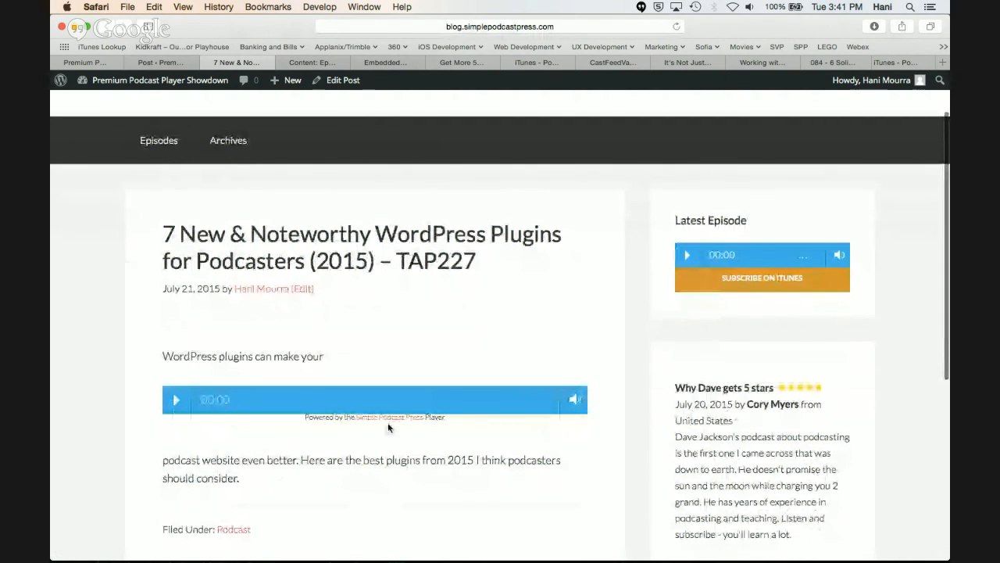
pyautogui.scroll(-2, 387, 422)
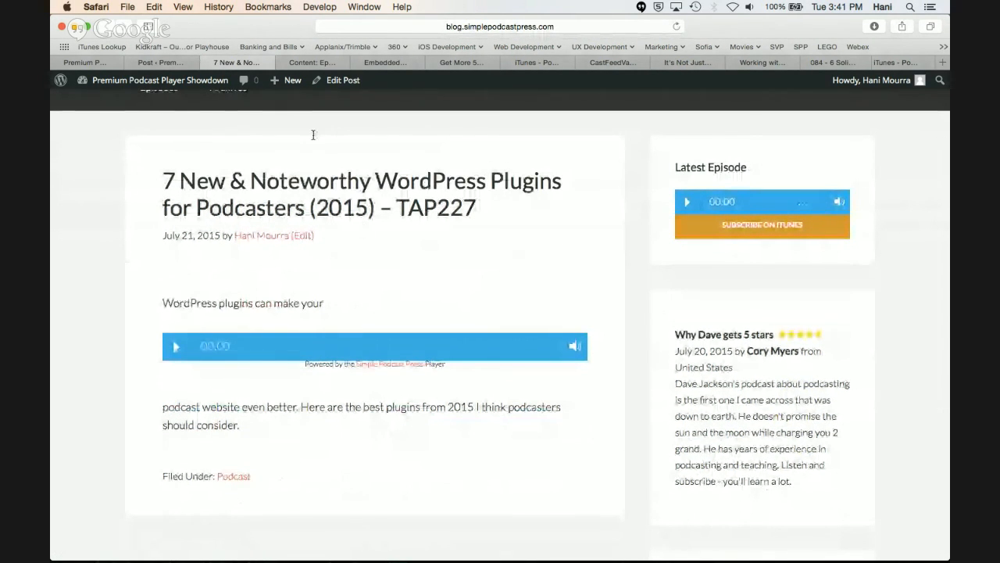
pyautogui.click(164, 69)
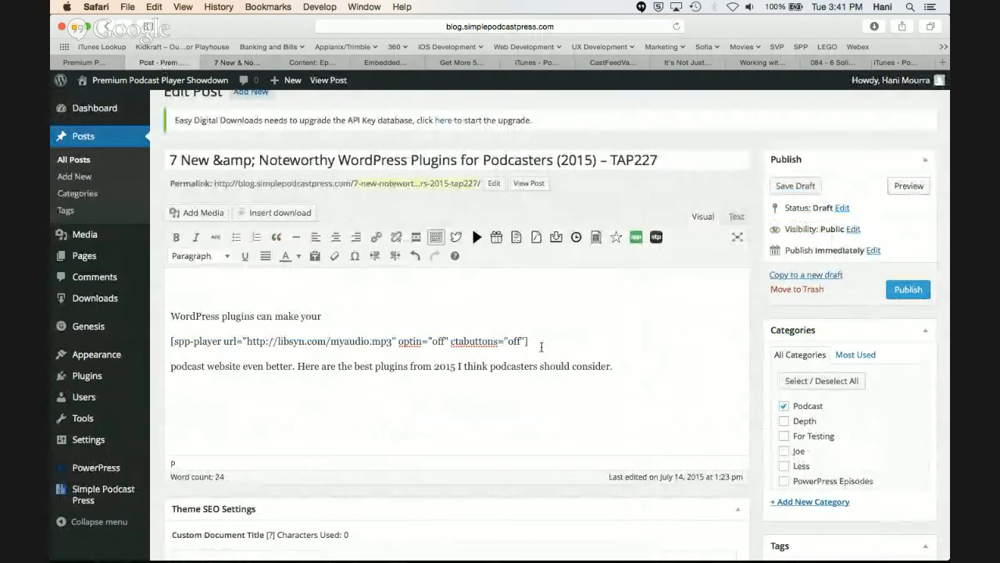
# Go to the Simple Podcast Press settings page and examine its help and support contact options
pyautogui.scroll(1, 541, 346)
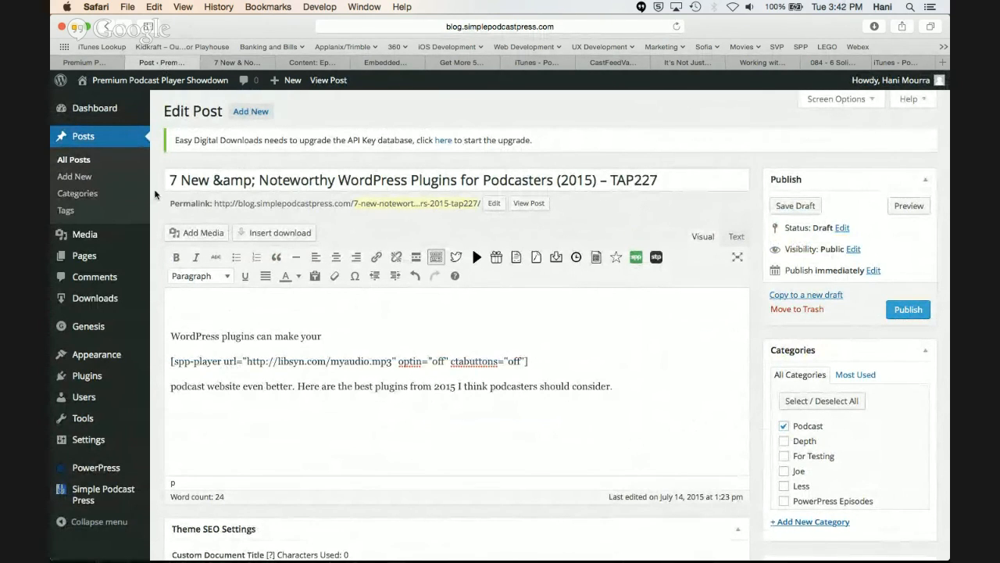
pyautogui.click(95, 63)
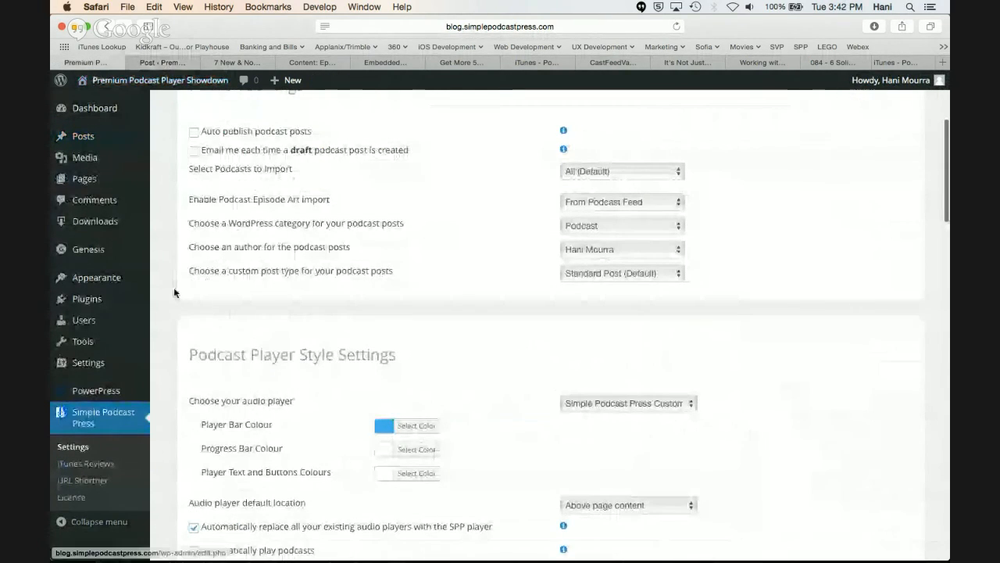
pyautogui.scroll(5, 173, 287)
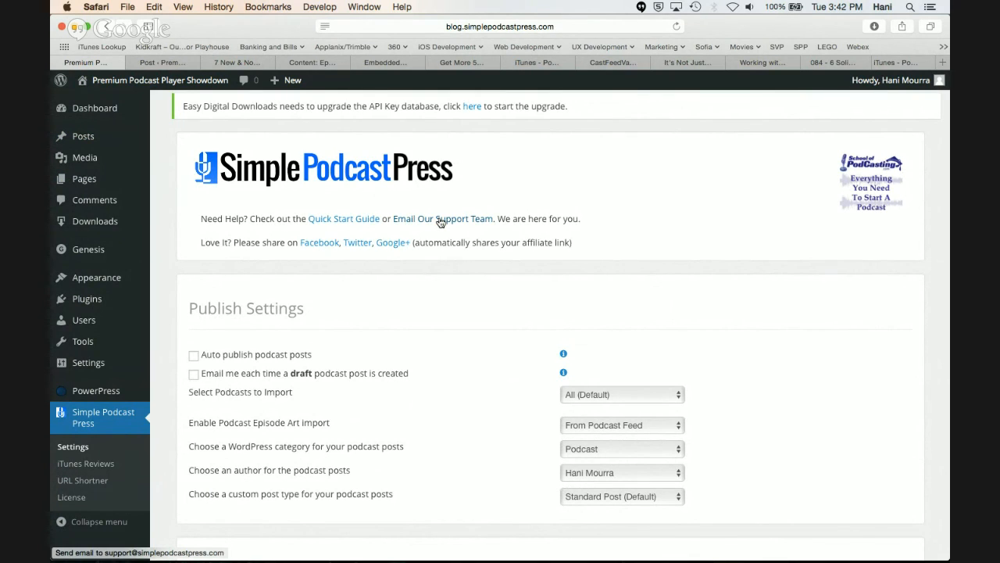
# Return to the post editor and remove the optin and ctabuttons attributes from the spp-player shortcode
pyautogui.click(165, 63)
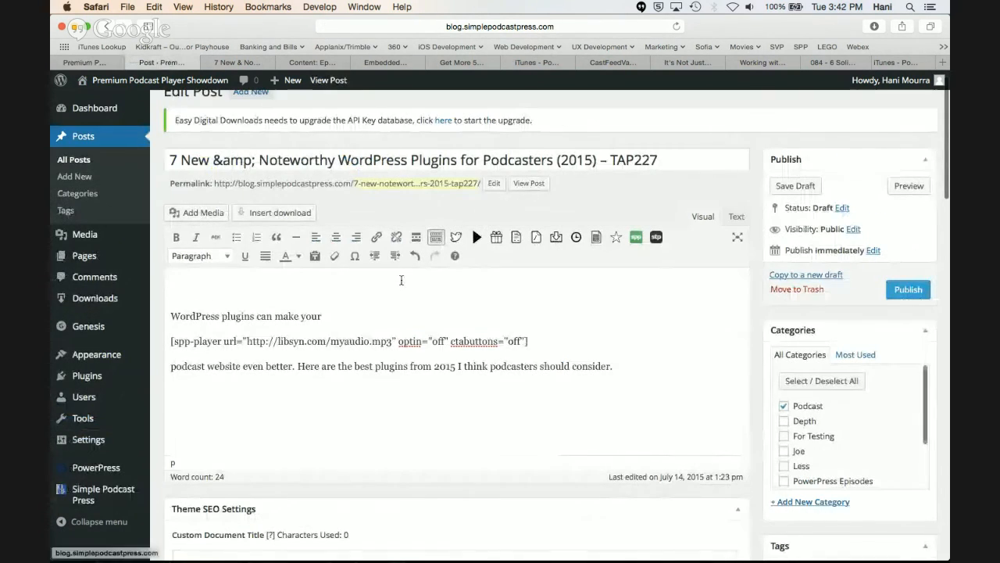
pyautogui.moveTo(526, 341); pyautogui.dragTo(397, 341)
pyautogui.press('BackSpace')
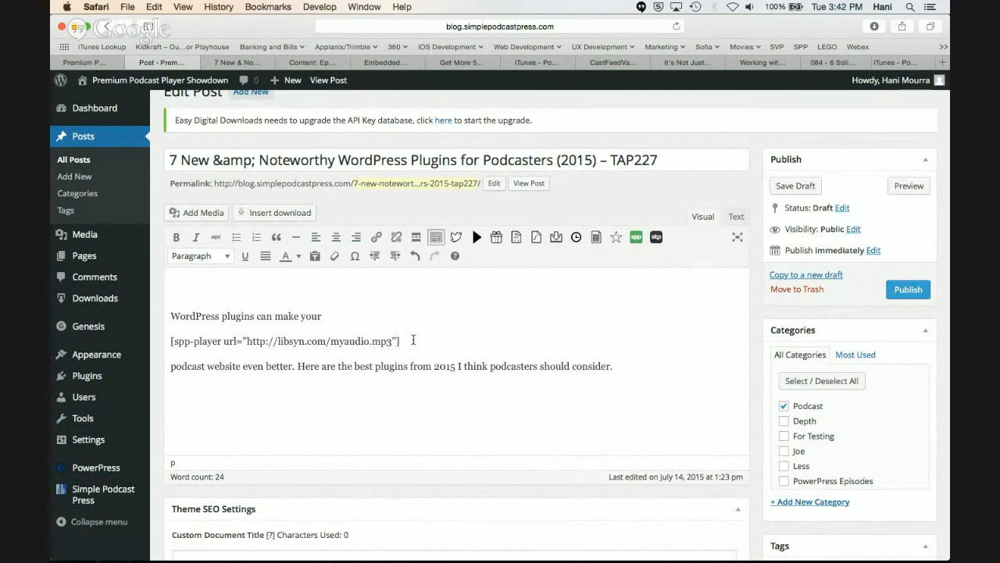
pyautogui.scroll(-3, 413, 340)
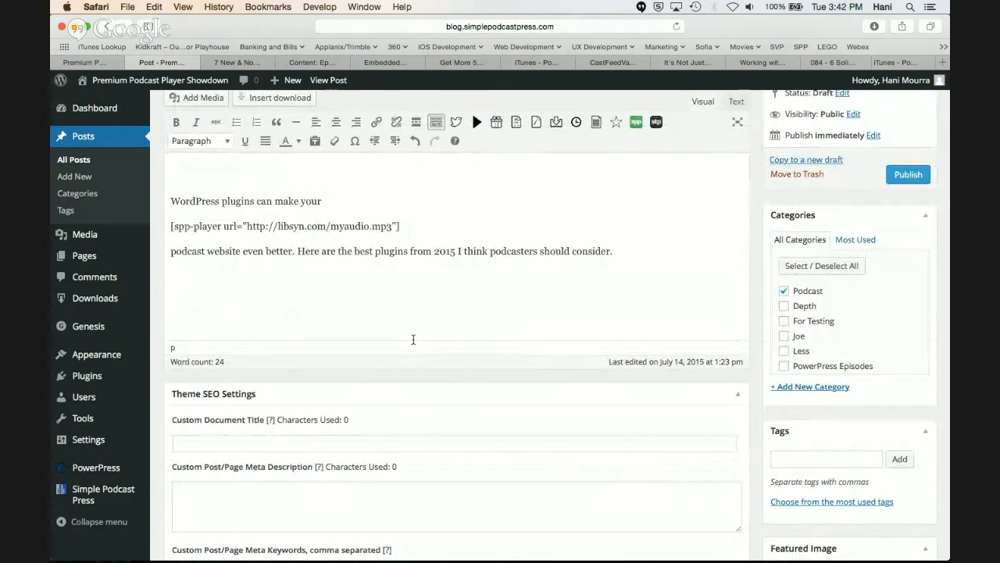
pyautogui.scroll(3, 413, 339)
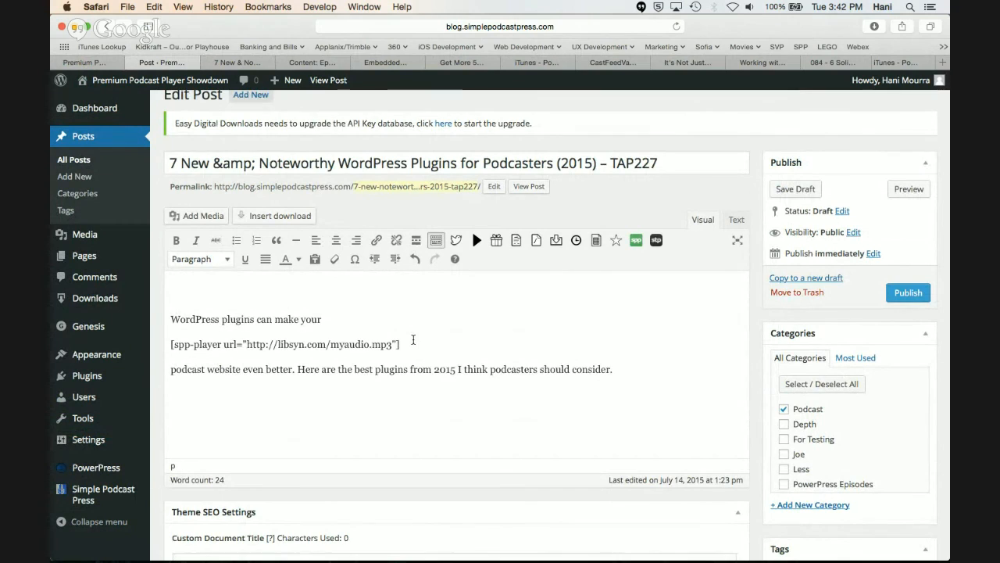
pyautogui.scroll(-1, 413, 339)
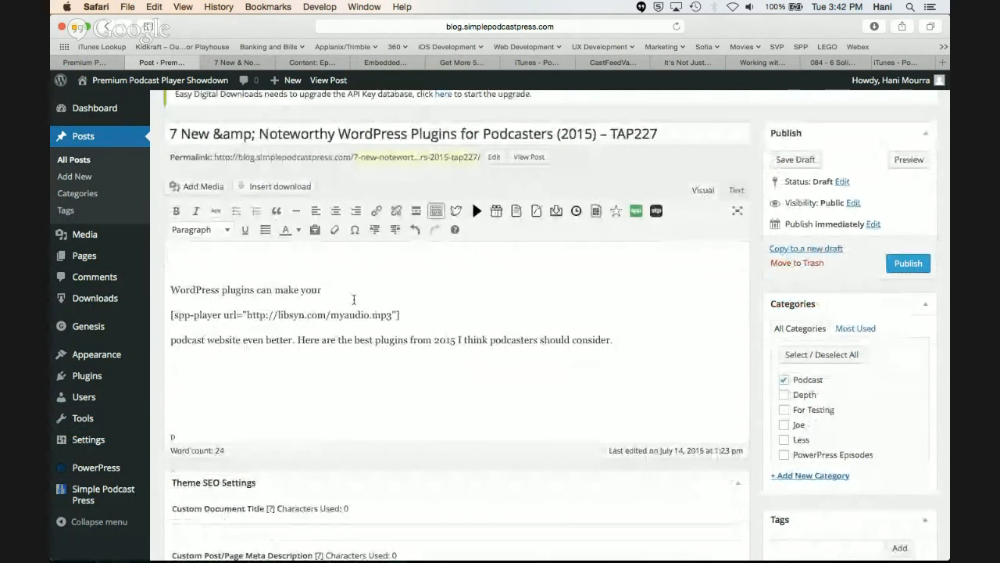
pyautogui.click(324, 272)
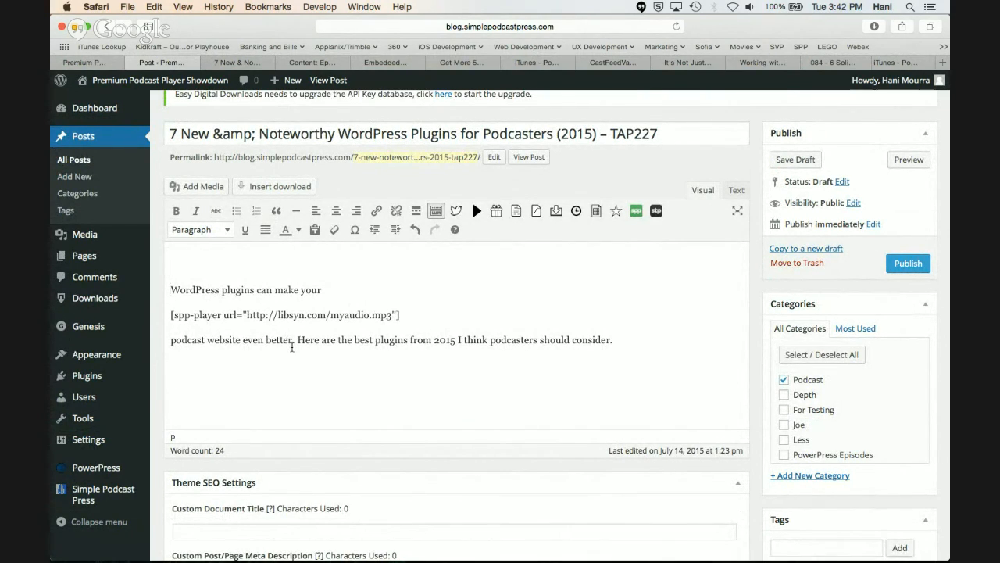
pyautogui.scroll(-10, 292, 347)
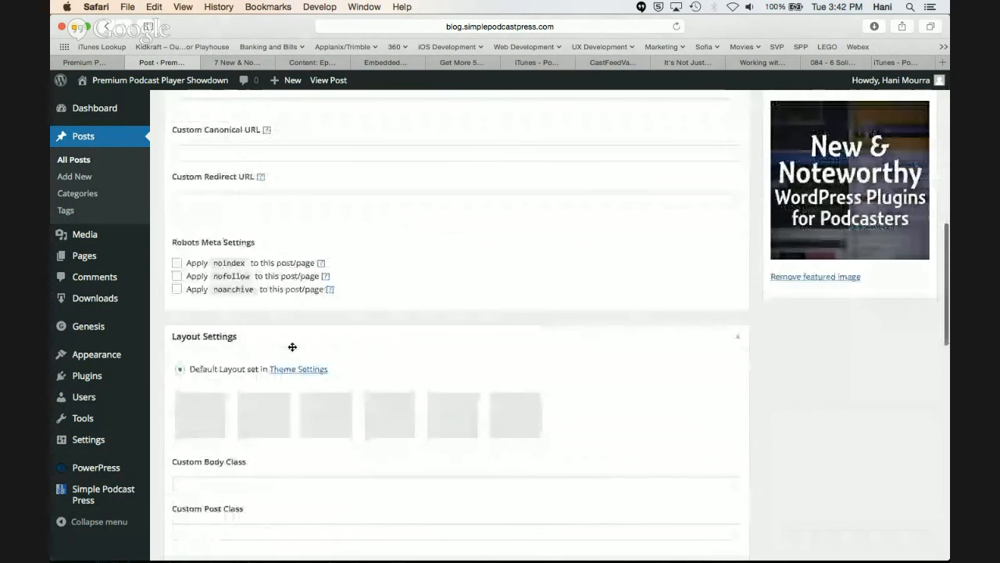
pyautogui.scroll(-10, 292, 347)
pyautogui.scroll(-4, 292, 345)
pyautogui.click(265, 299)
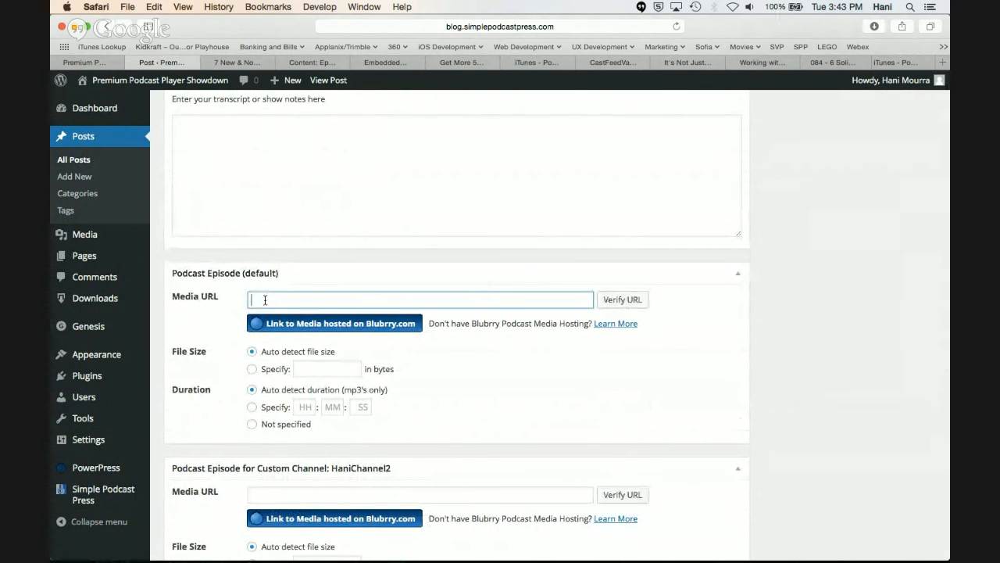
pyautogui.write('[spp-player]')
pyautogui.press('super+a')
pyautogui.press('BackSpace')
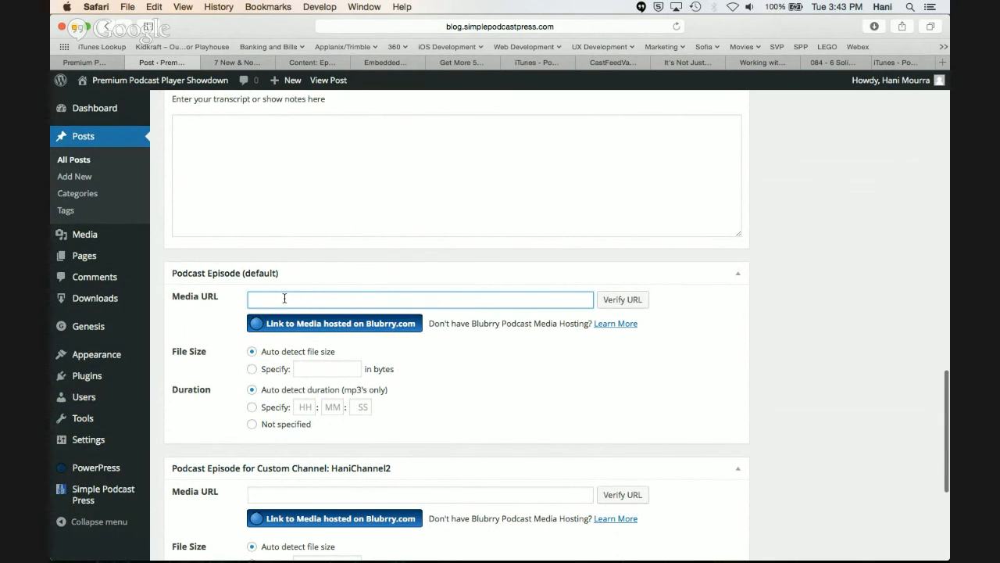
pyautogui.scroll(15, 284, 298)
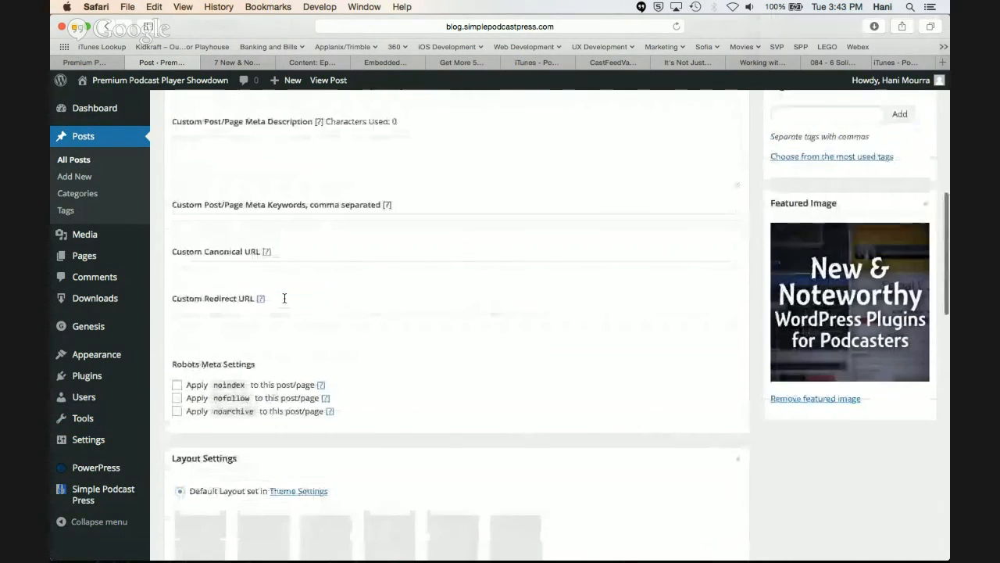
pyautogui.scroll(10, 284, 298)
pyautogui.moveTo(392, 336); pyautogui.dragTo(247, 337)
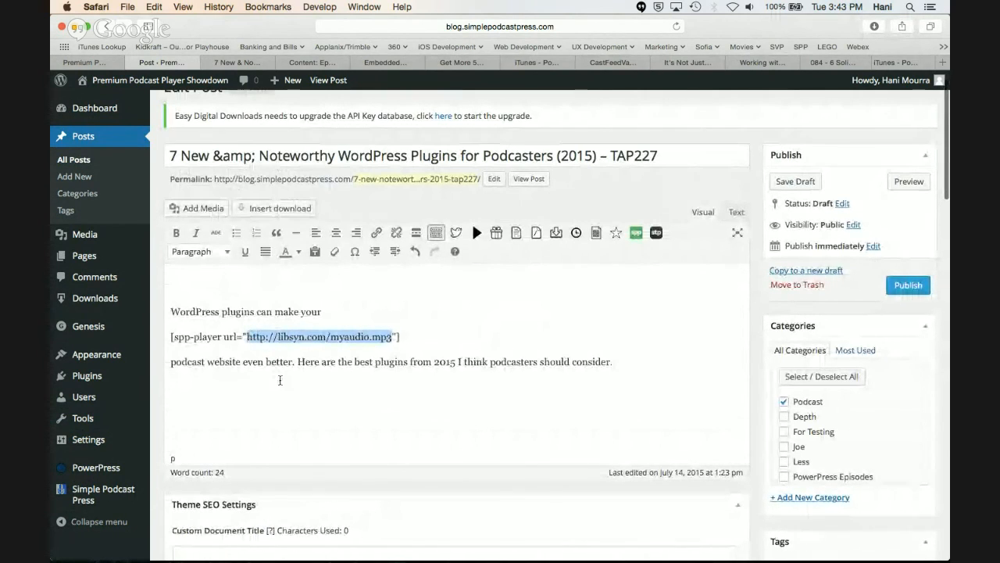
pyautogui.scroll(-20, 279, 379)
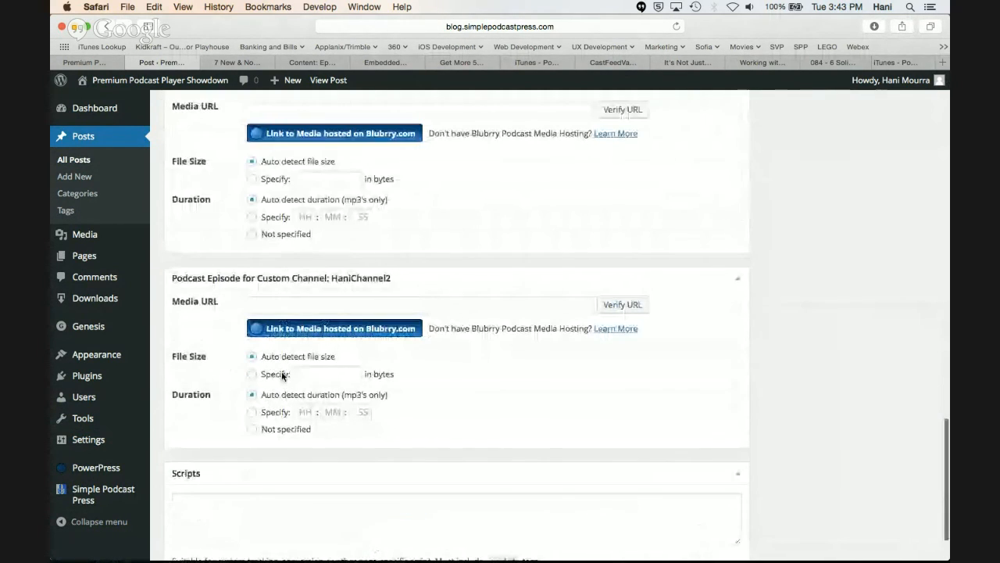
pyautogui.scroll(5, 281, 313)
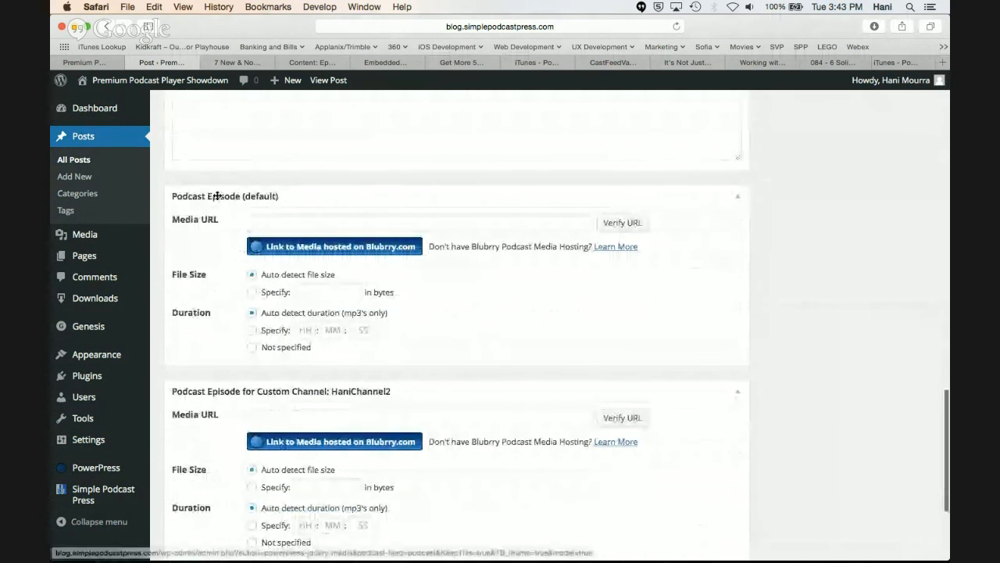
pyautogui.click(270, 224)
pyautogui.press('super+v')
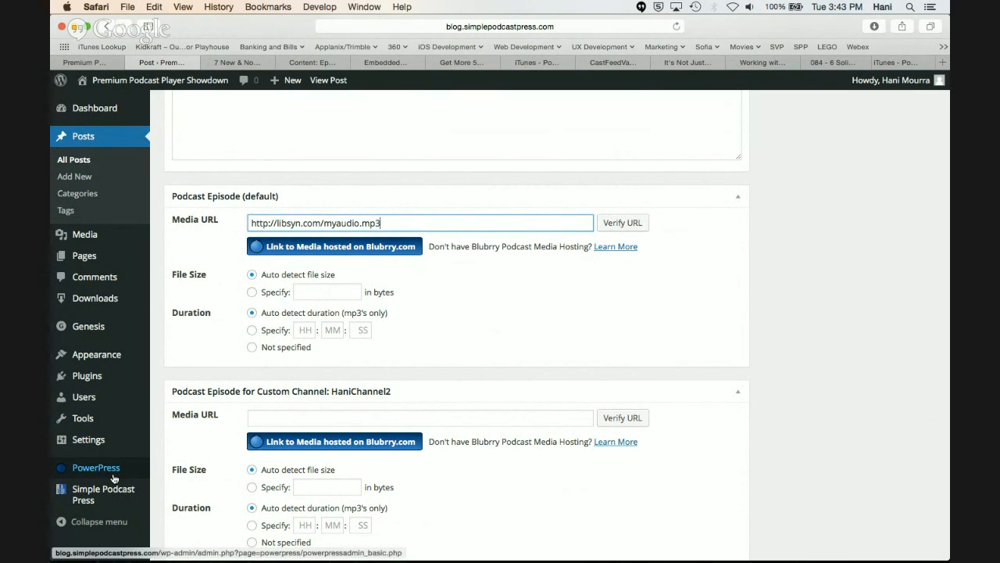
# Replace the spp-player shortcode between the post's two paragraphs with [powerpress]
pyautogui.moveTo(115, 479)
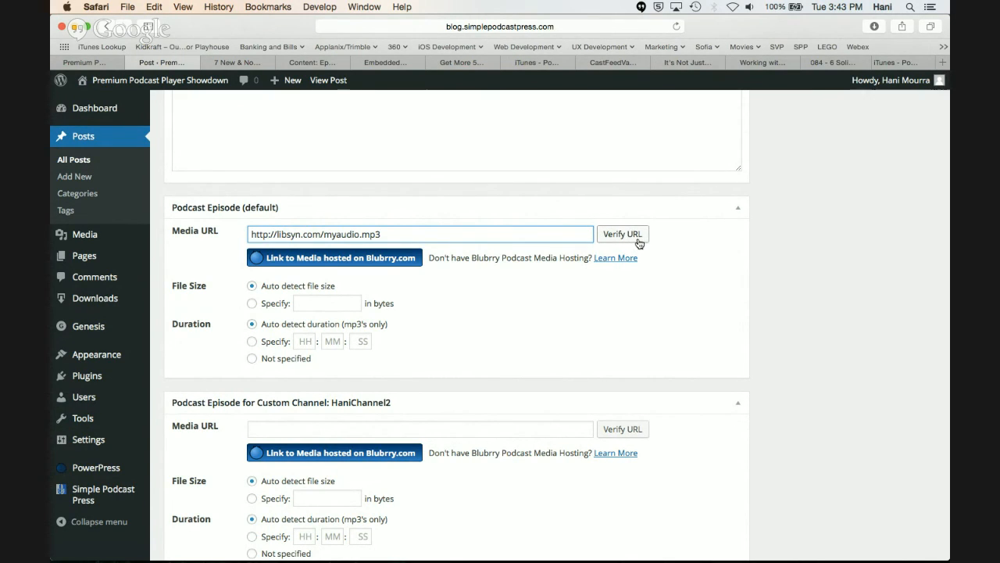
pyautogui.scroll(1, 656, 294)
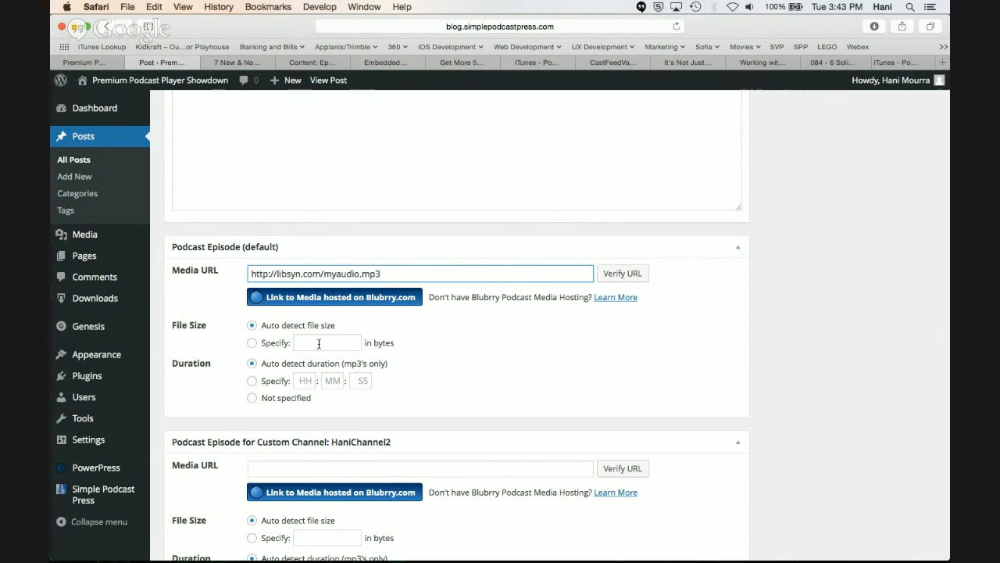
pyautogui.scroll(10, 529, 378)
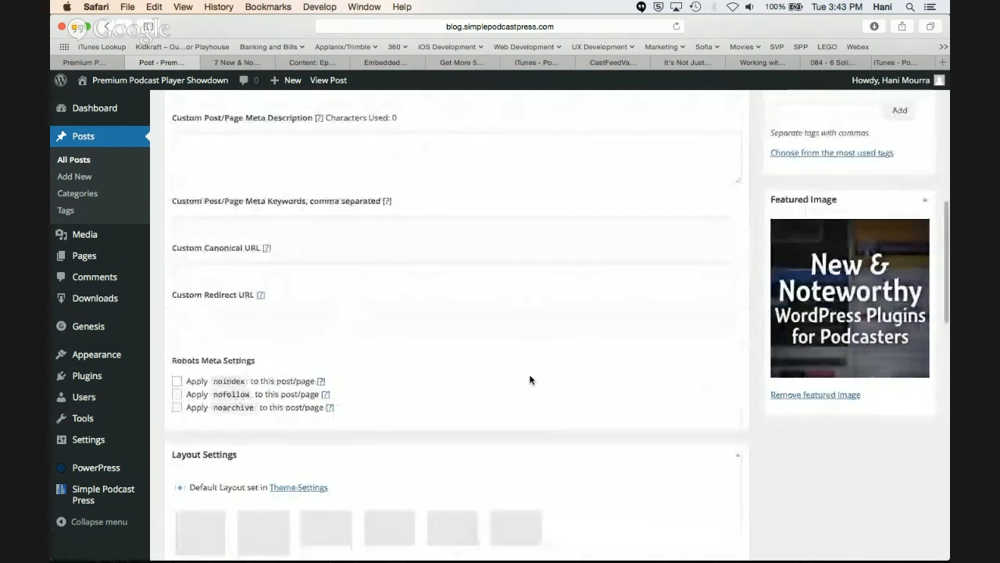
pyautogui.scroll(6, 529, 377)
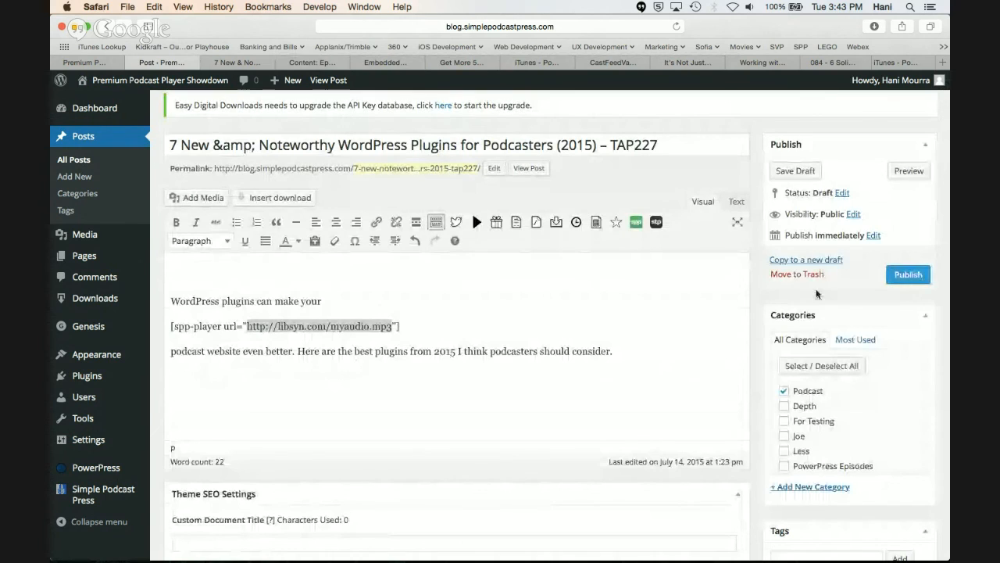
pyautogui.scroll(-2, 666, 365)
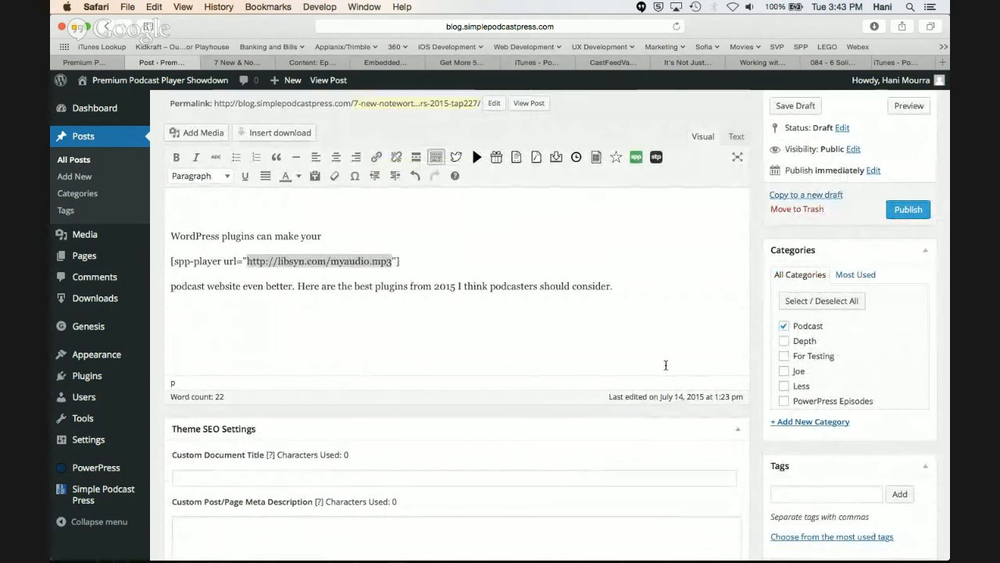
pyautogui.scroll(-1, 665, 365)
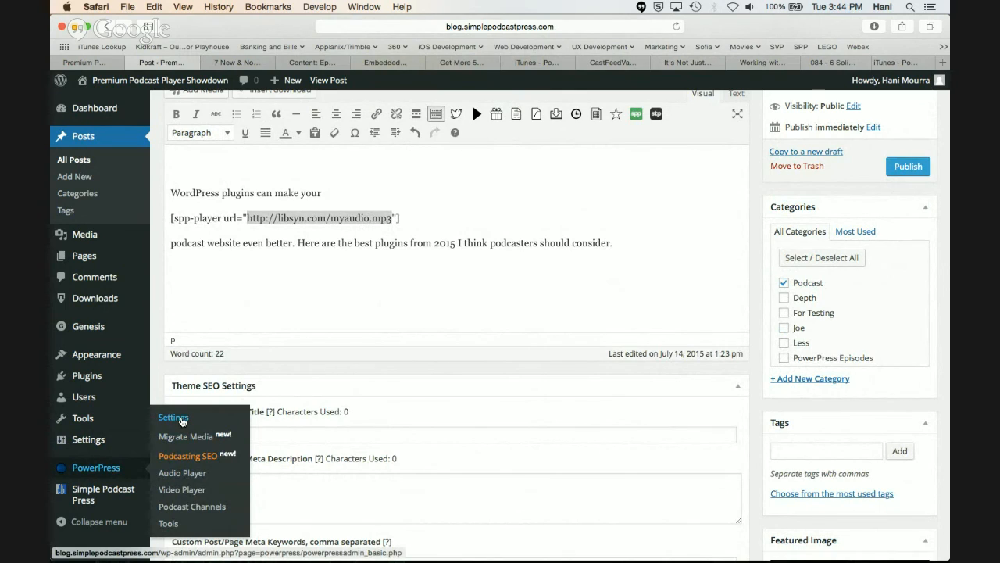
pyautogui.click(284, 310)
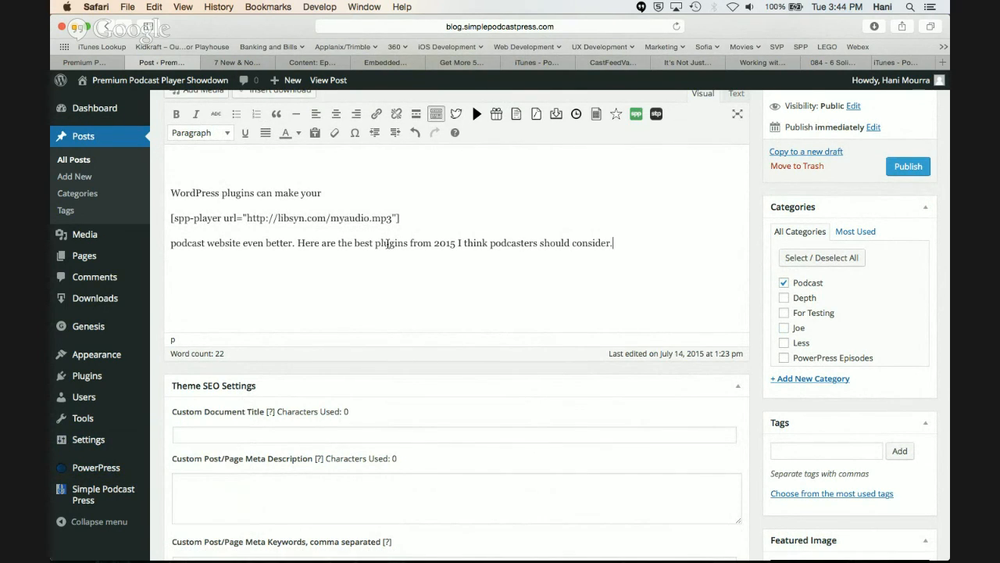
pyautogui.moveTo(397, 219); pyautogui.dragTo(174, 219)
pyautogui.write('powerpre')
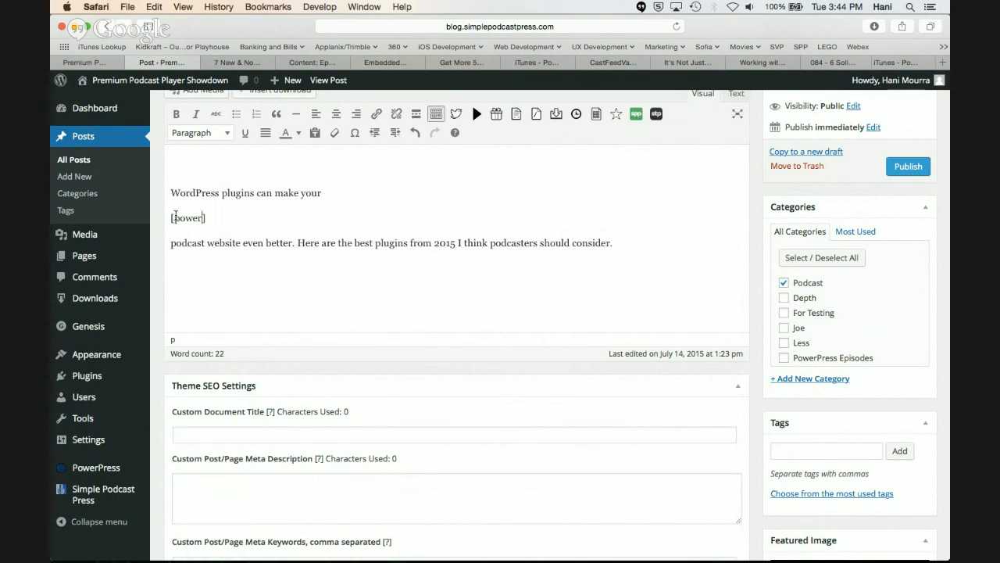
pyautogui.write('ss')
# Preview the post and examine the audio player rendered by the powerpress shortcode between the paragraphs
pyautogui.scroll(-5, 392, 352)
pyautogui.scroll(-1, 392, 351)
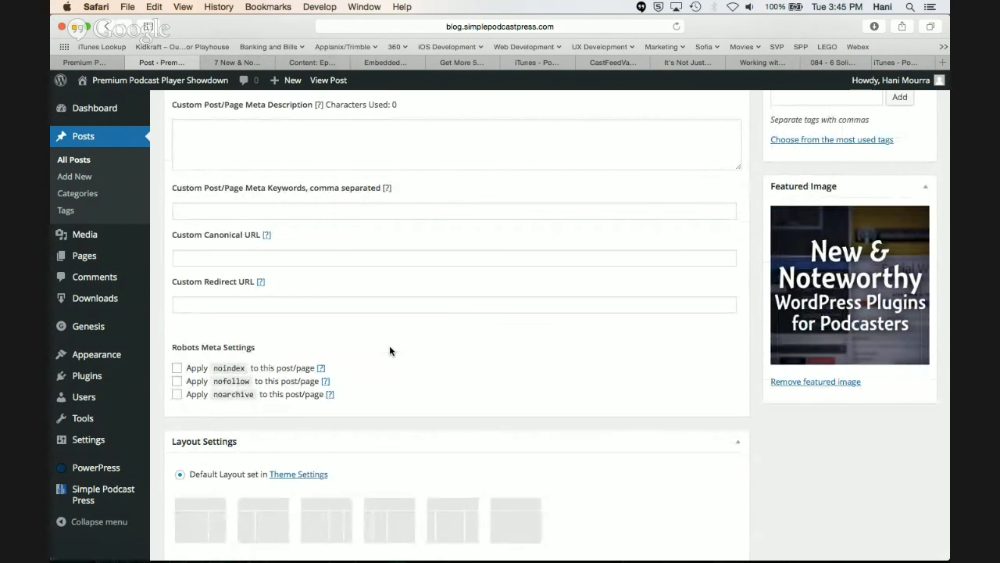
pyautogui.scroll(-2, 391, 352)
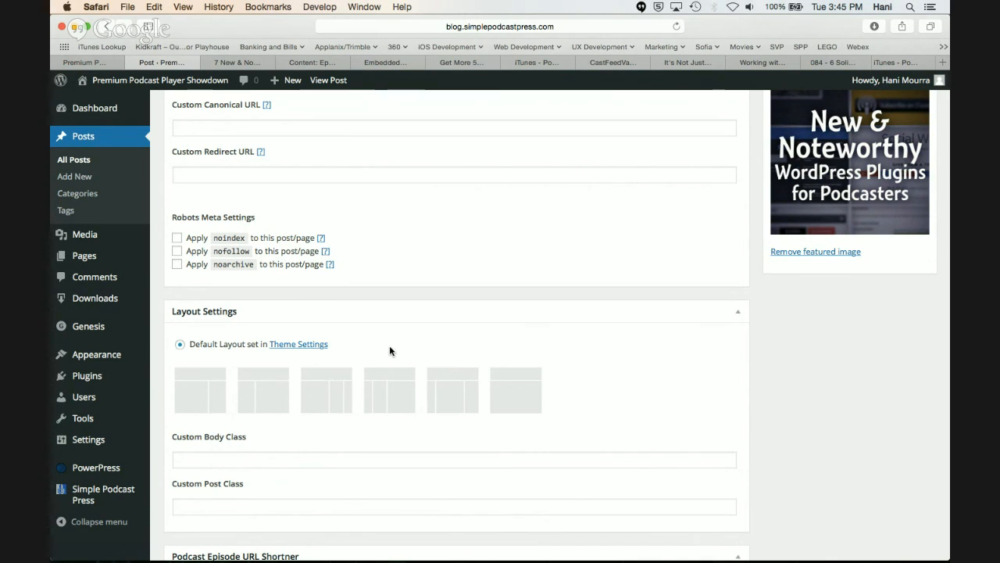
pyautogui.scroll(2, 390, 351)
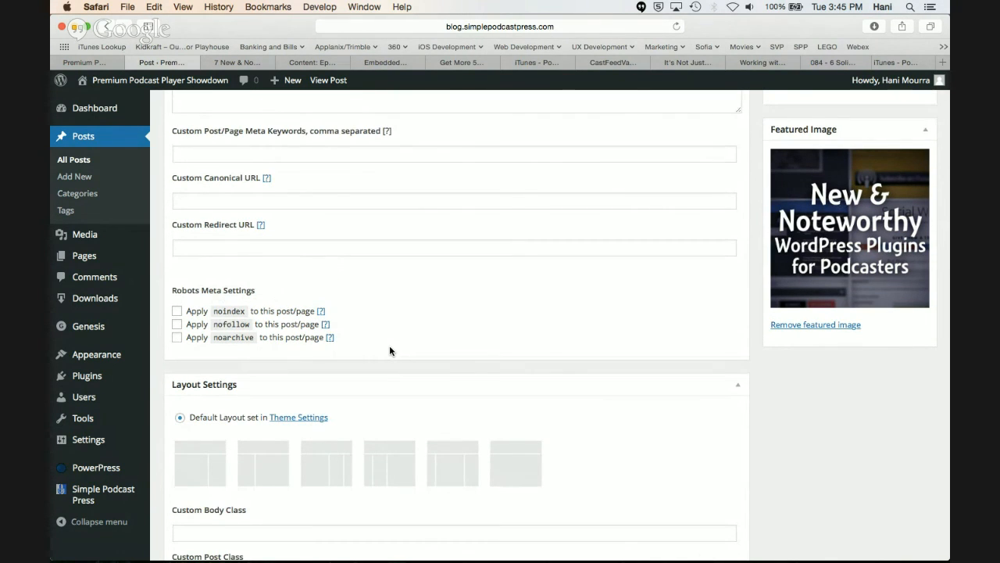
pyautogui.scroll(10, 389, 350)
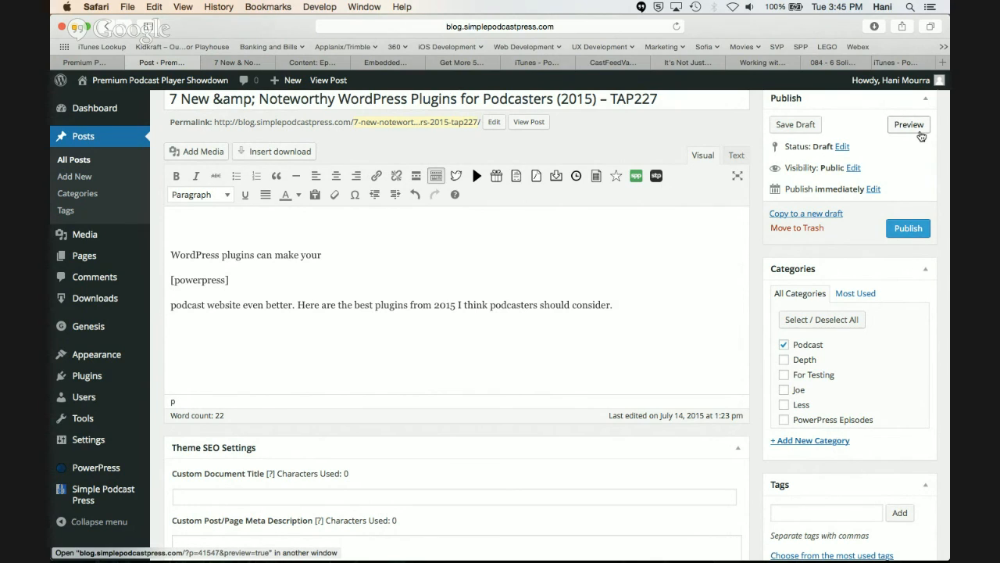
pyautogui.click(909, 125)
pyautogui.click(242, 61)
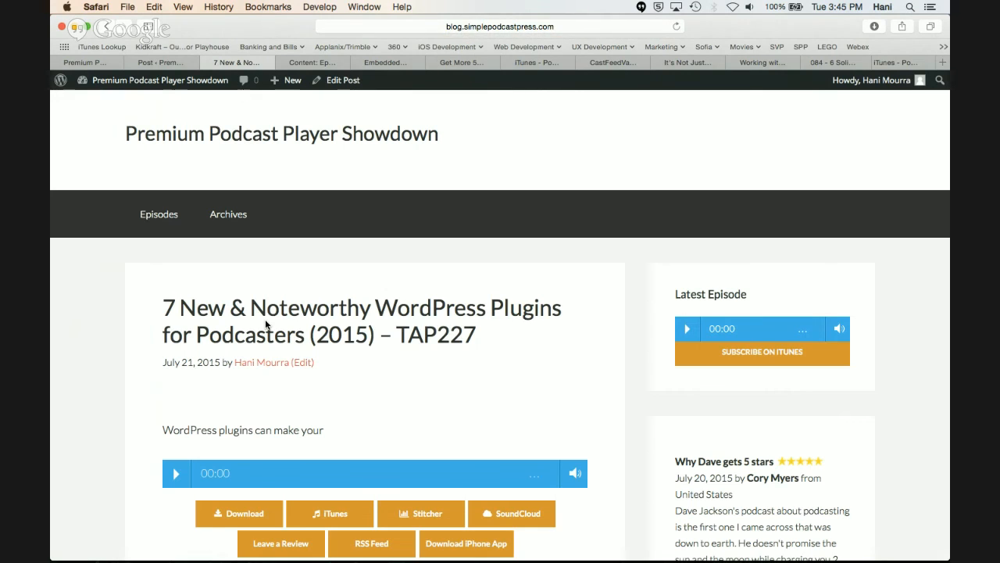
pyautogui.scroll(-5, 265, 324)
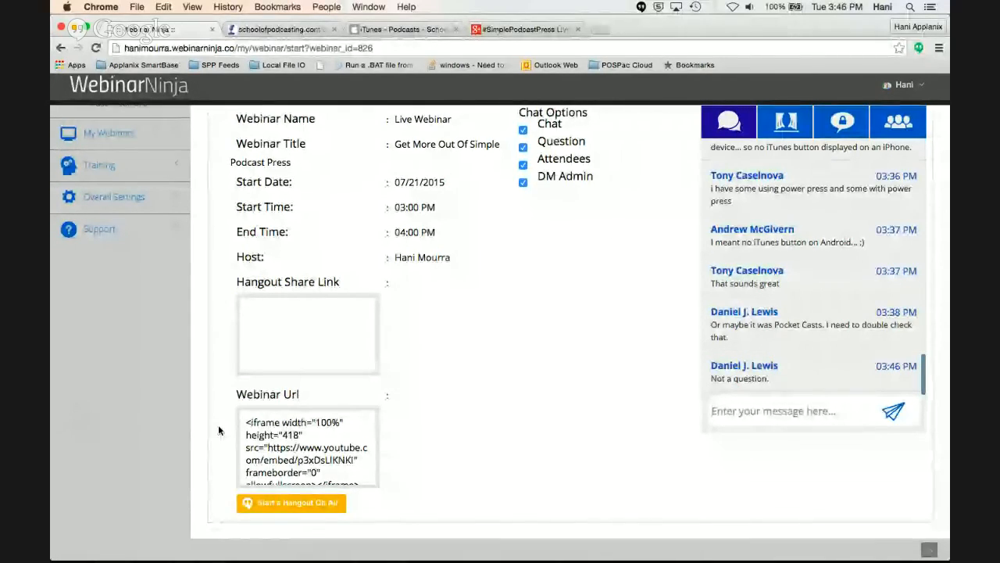
# Switch back to Safari and review the audio player choices in the Simple Podcast Press settings, keeping Simple Podcast Press Custom
pyautogui.press('super+Tab')
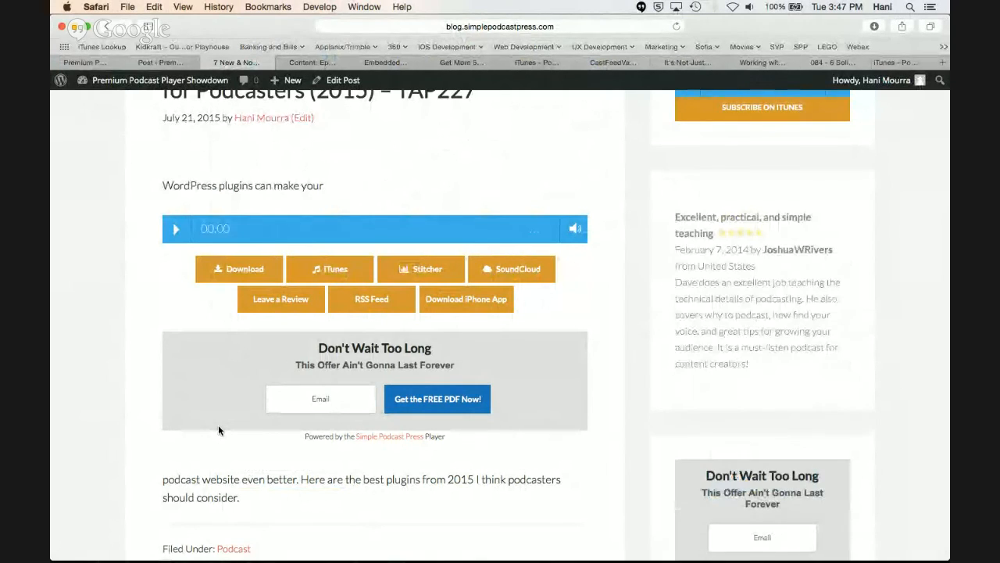
pyautogui.scroll(3, 218, 424)
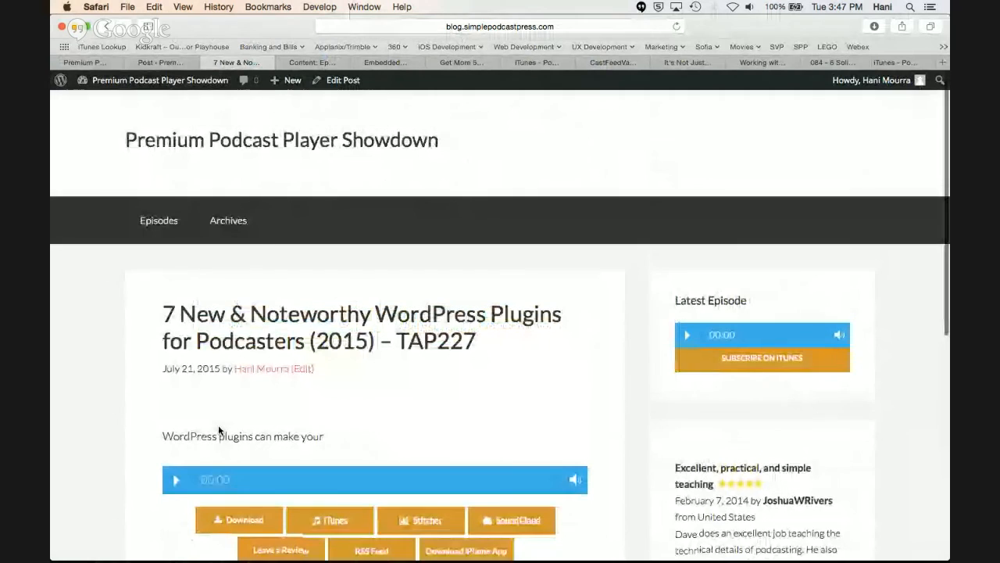
pyautogui.click(178, 64)
pyautogui.click(100, 64)
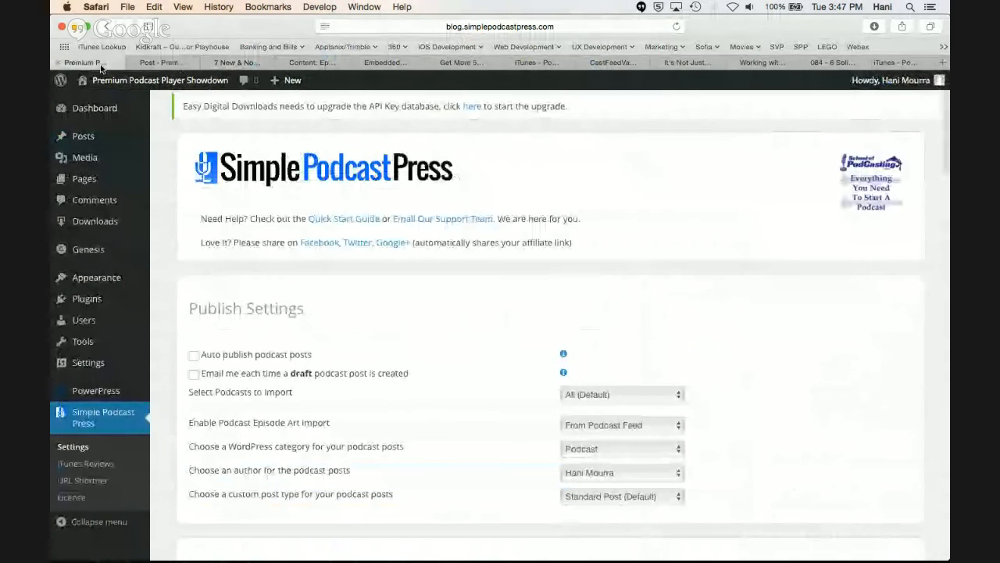
pyautogui.scroll(-1, 323, 280)
pyautogui.scroll(-8, 324, 282)
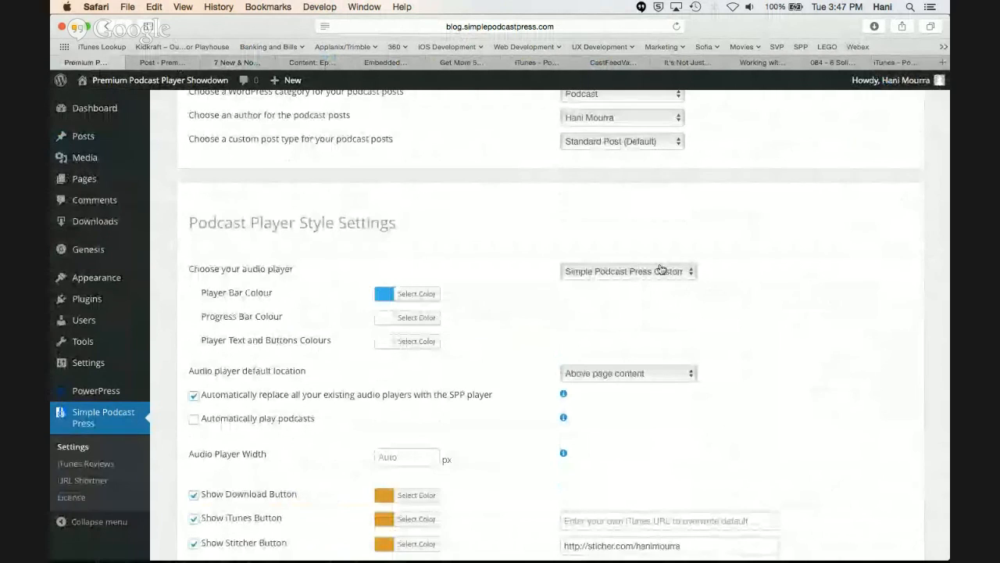
pyautogui.click(599, 278)
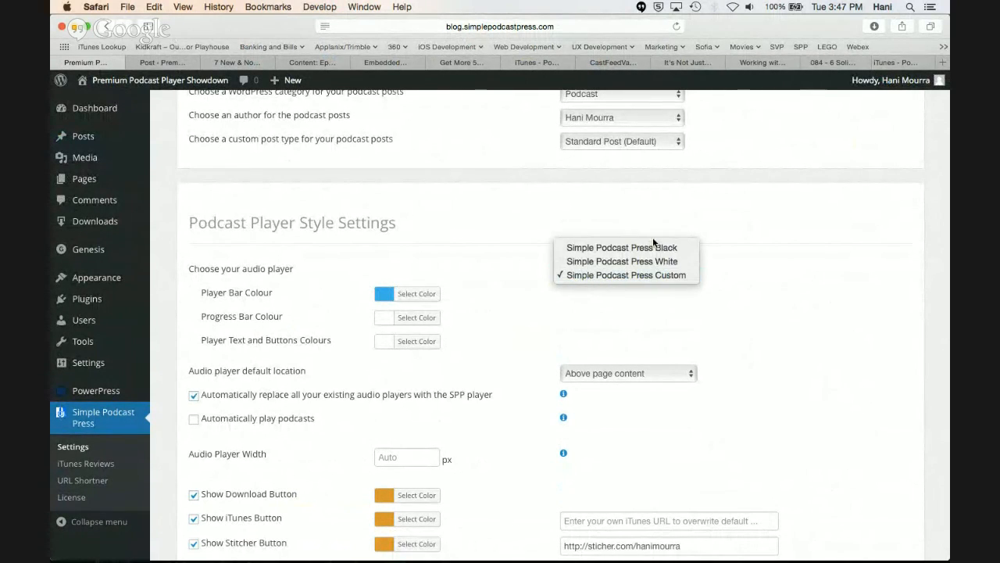
pyautogui.click(681, 277)
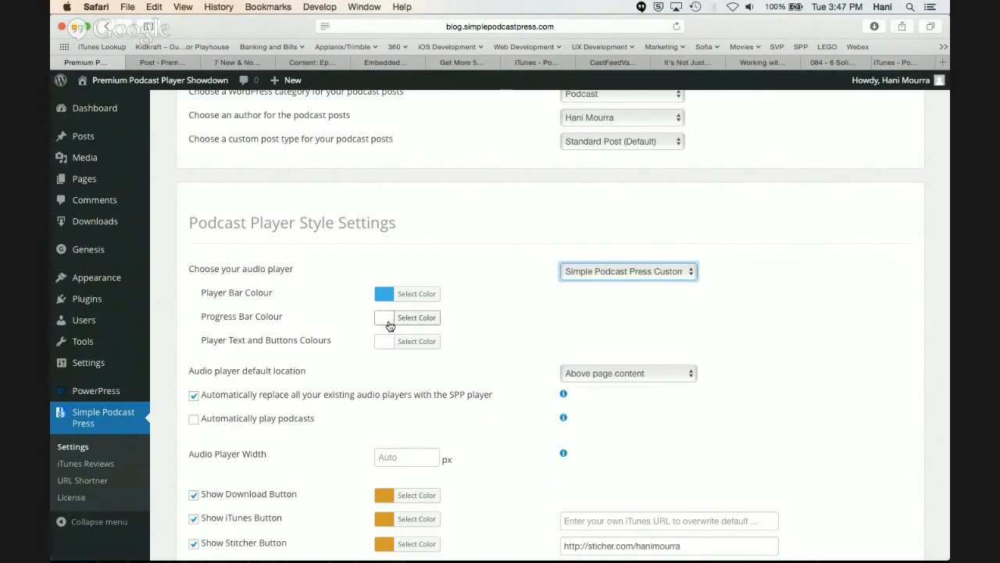
# Play the episode in the post preview, skip ahead in it to check the progress bar, and pause playback
pyautogui.click(168, 62)
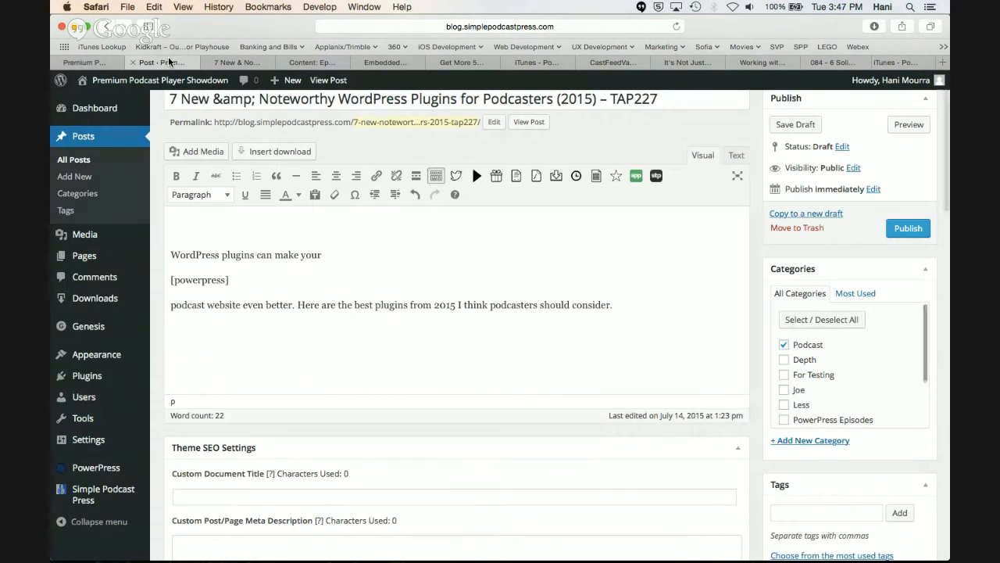
pyautogui.click(237, 62)
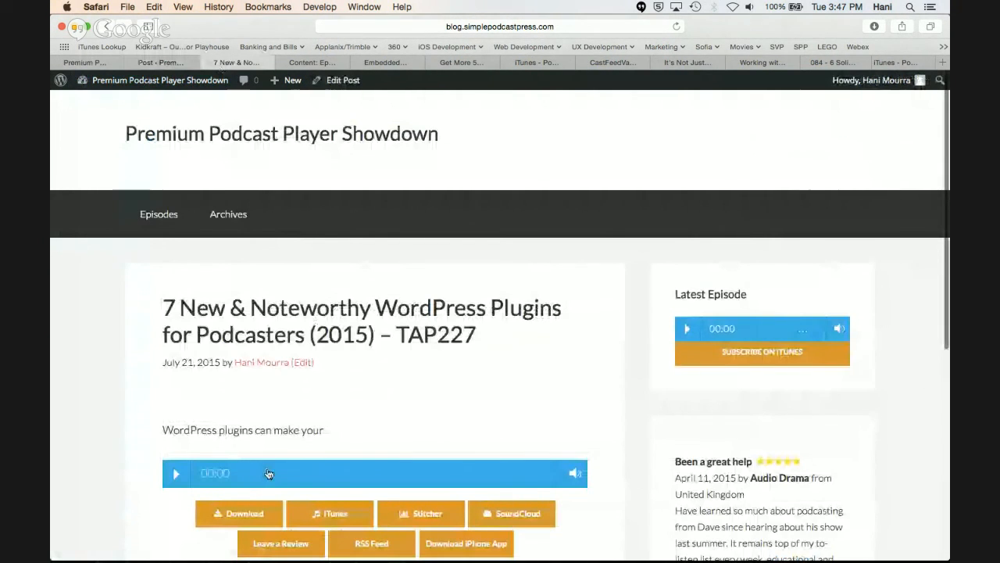
pyautogui.click(177, 476)
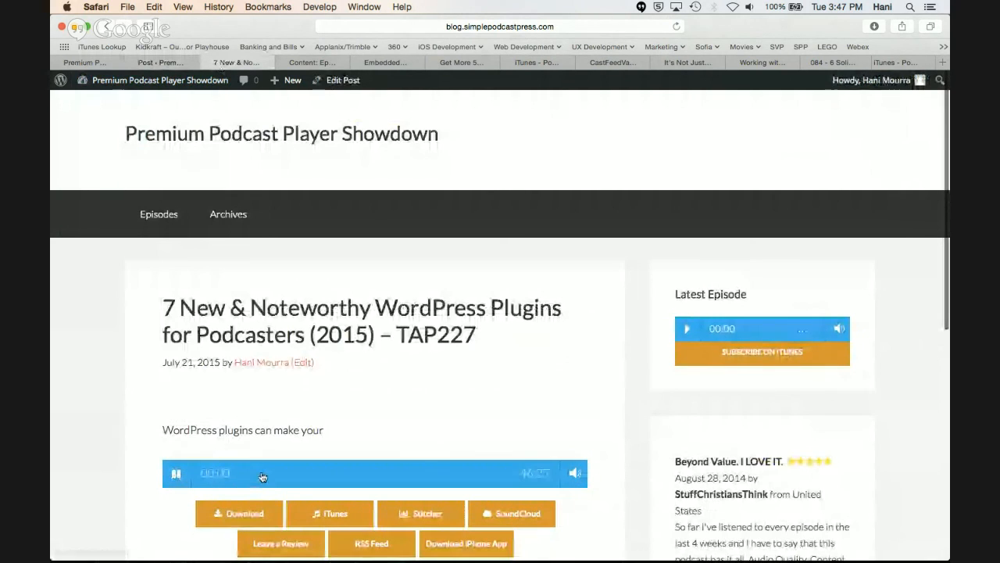
pyautogui.click(176, 473)
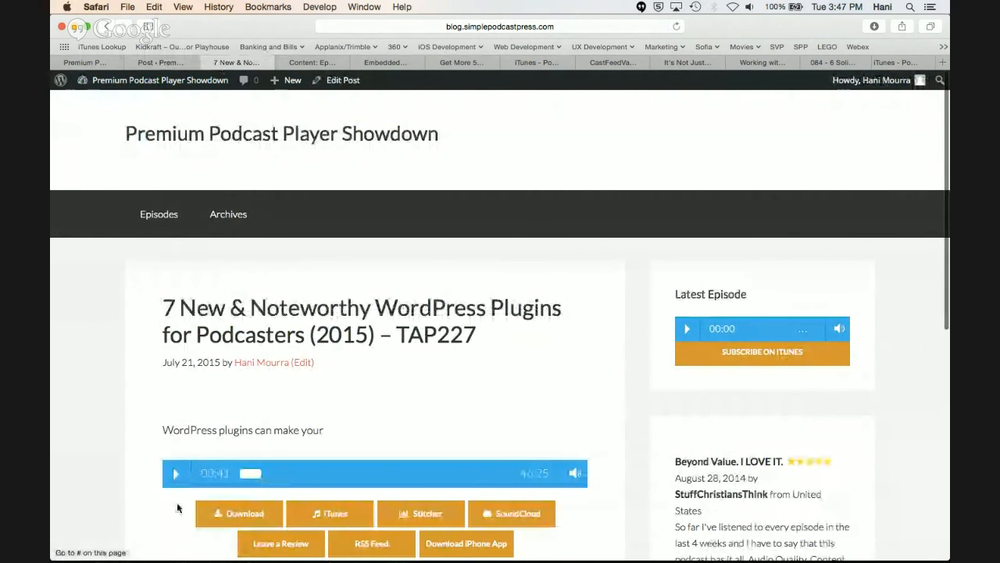
pyautogui.scroll(-1, 179, 500)
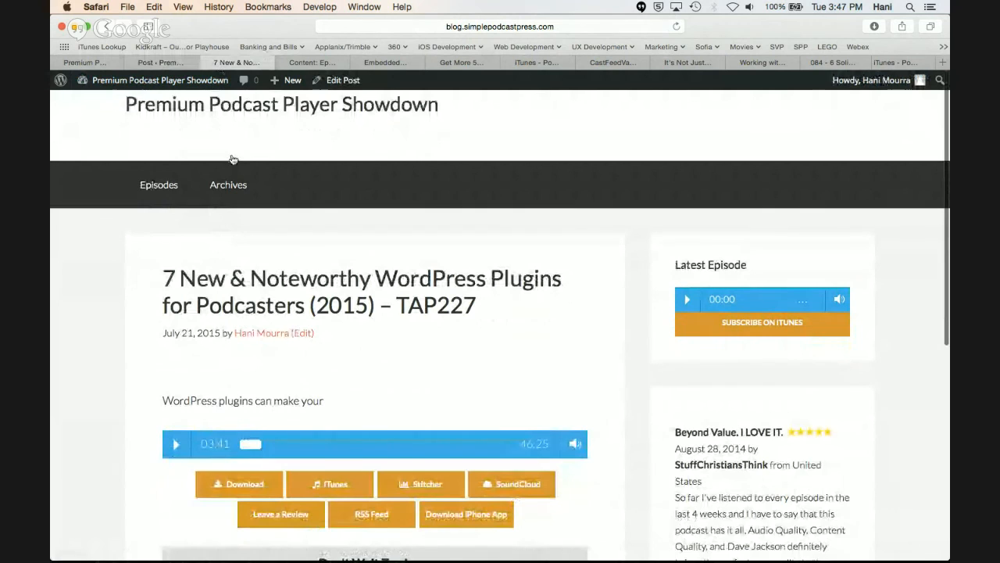
# Return to the Simple Podcast Press settings and examine the player colour, default location and button options
pyautogui.click(181, 63)
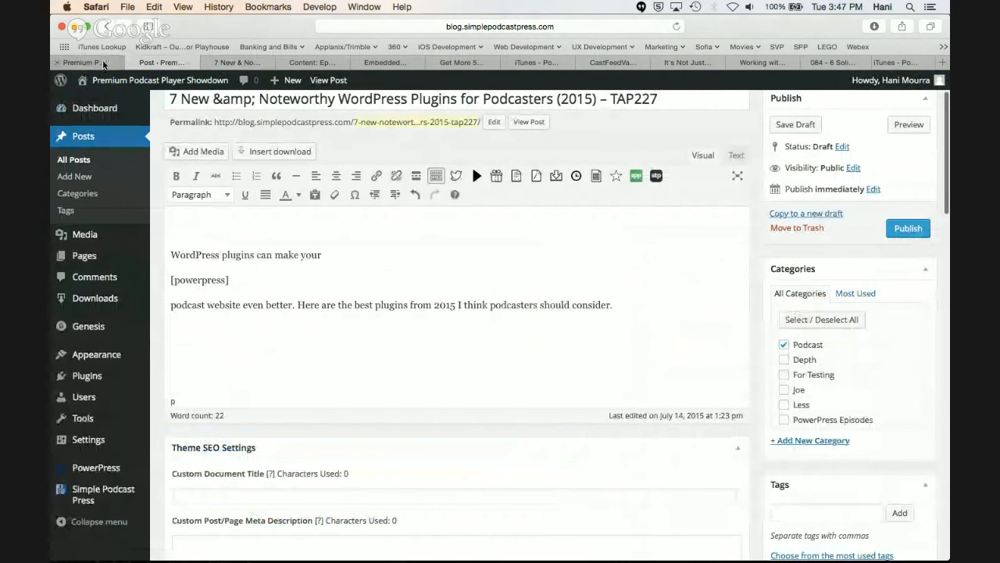
pyautogui.click(84, 63)
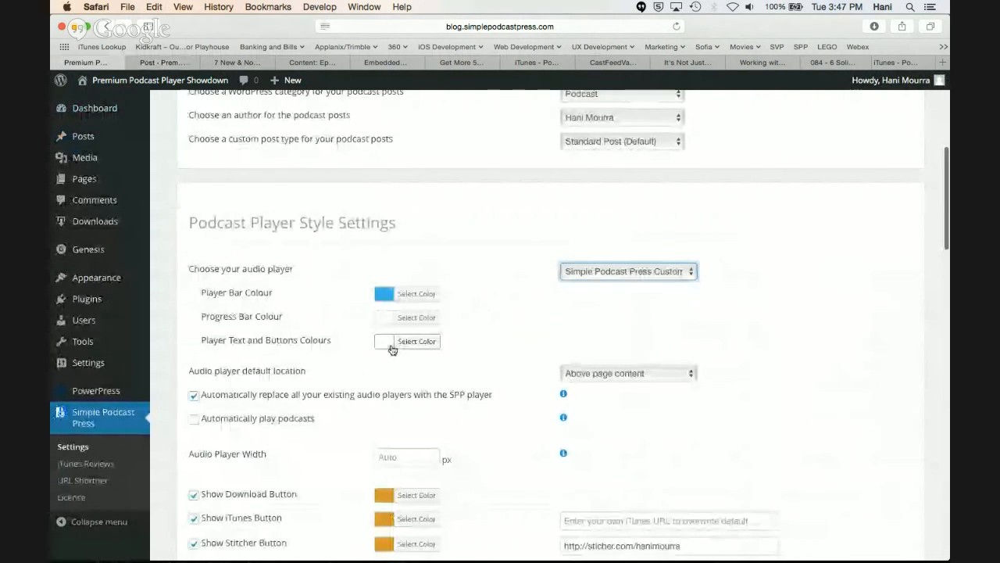
pyautogui.click(175, 63)
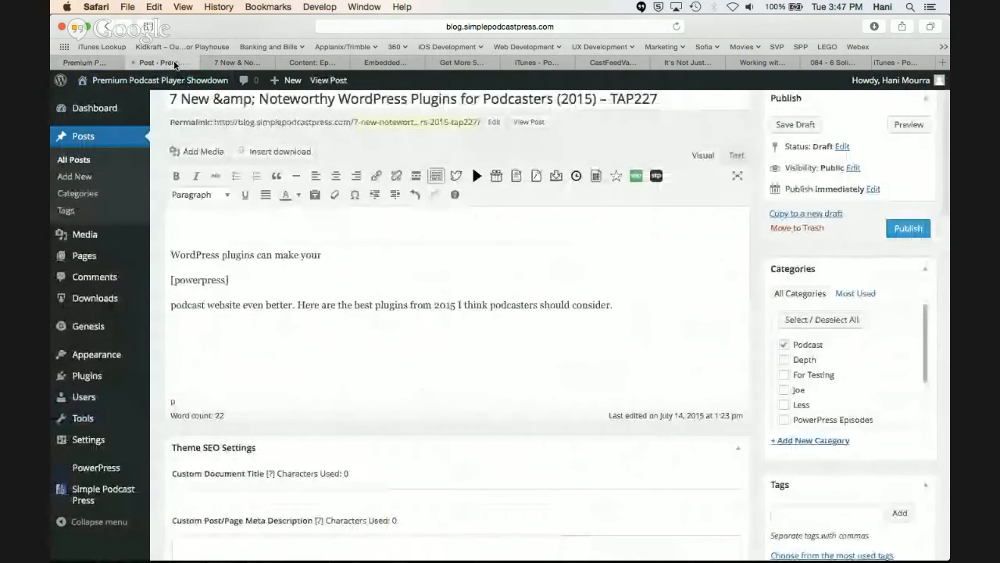
pyautogui.click(110, 62)
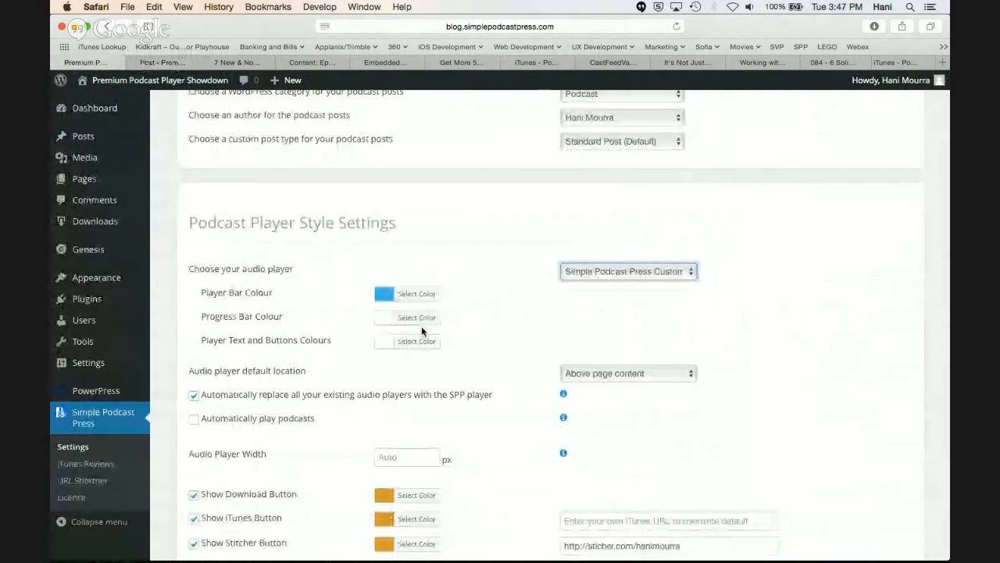
pyautogui.scroll(-2, 569, 282)
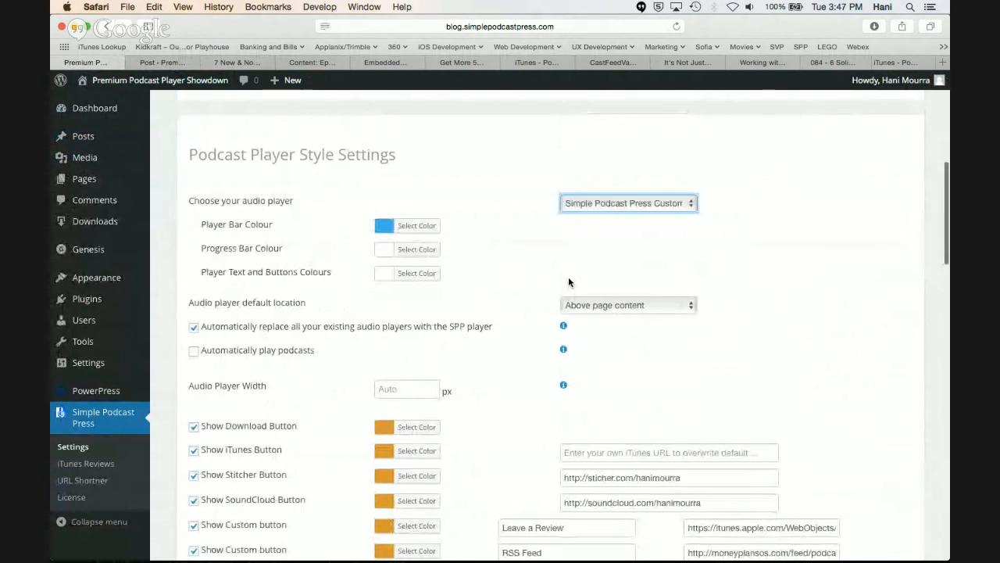
# Review the audio player default location choices, keeping Above page content, and examine the player replacement, autoplay and width options
pyautogui.click(613, 310)
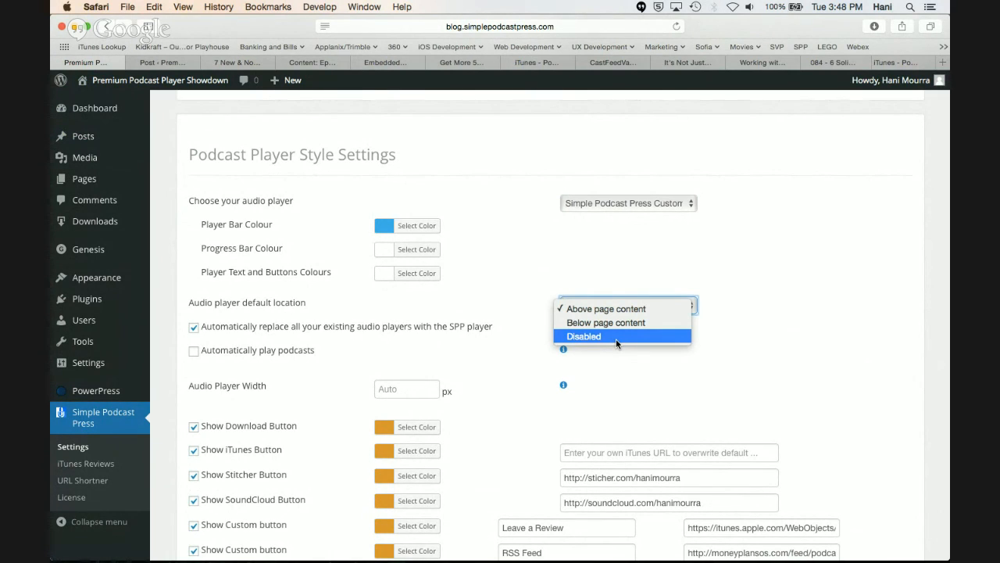
pyautogui.click(702, 312)
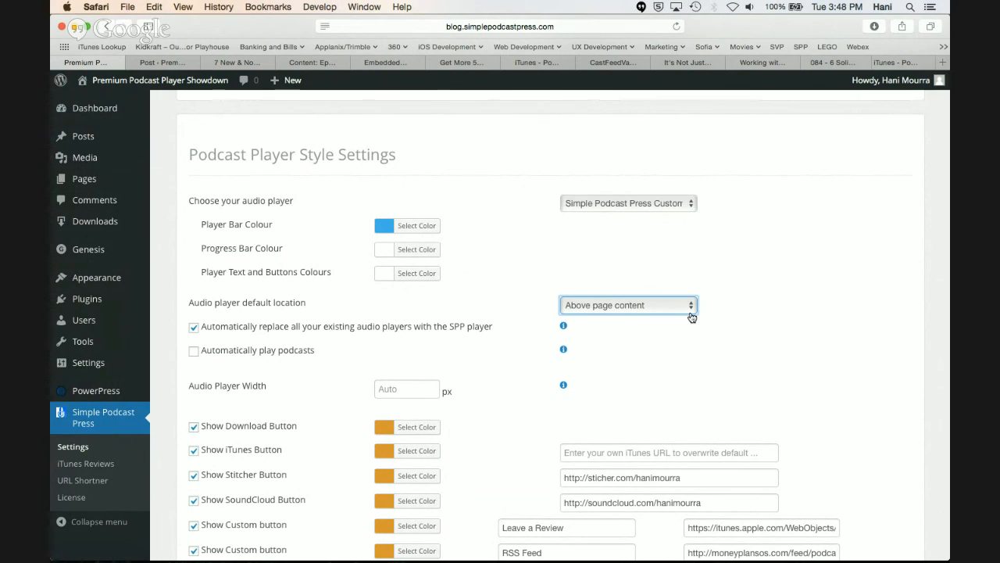
pyautogui.scroll(-3, 691, 317)
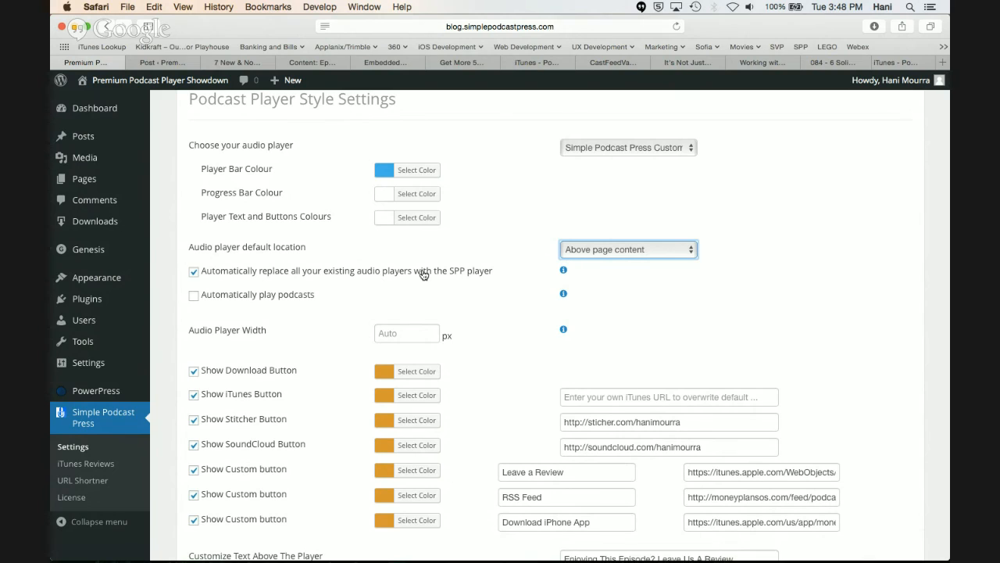
pyautogui.moveTo(564, 272)
pyautogui.scroll(-1, 731, 334)
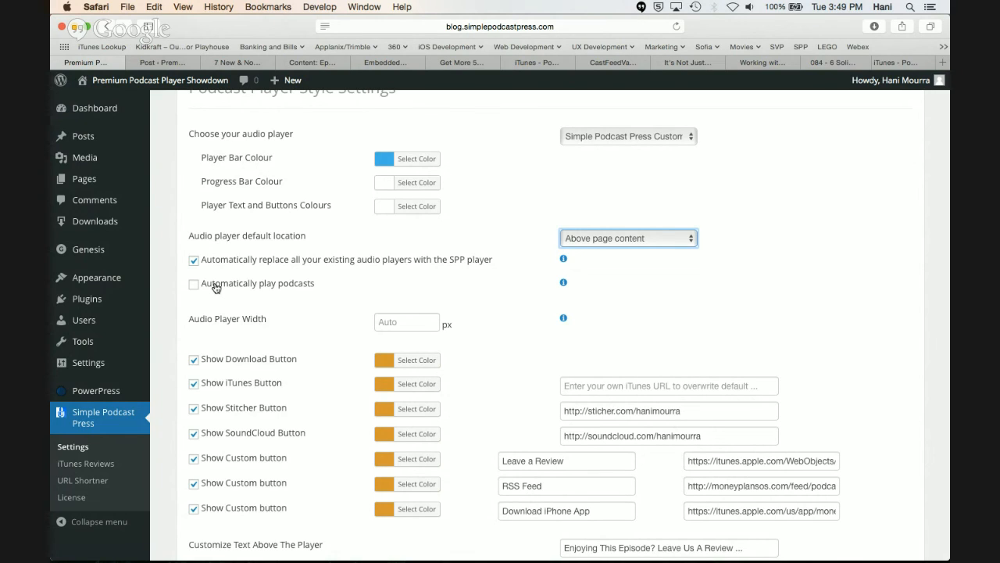
pyautogui.scroll(-1, 350, 307)
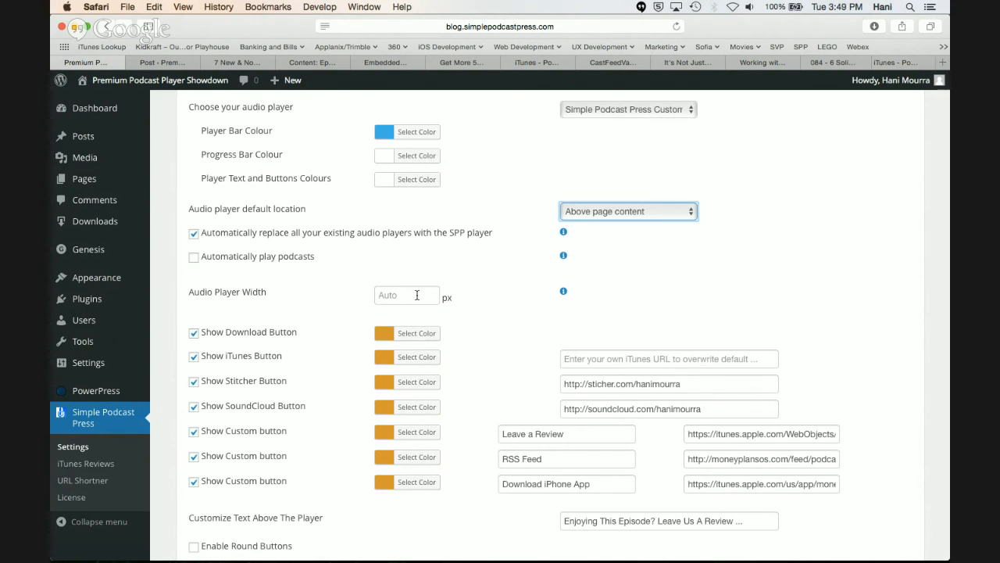
pyautogui.scroll(-2, 417, 295)
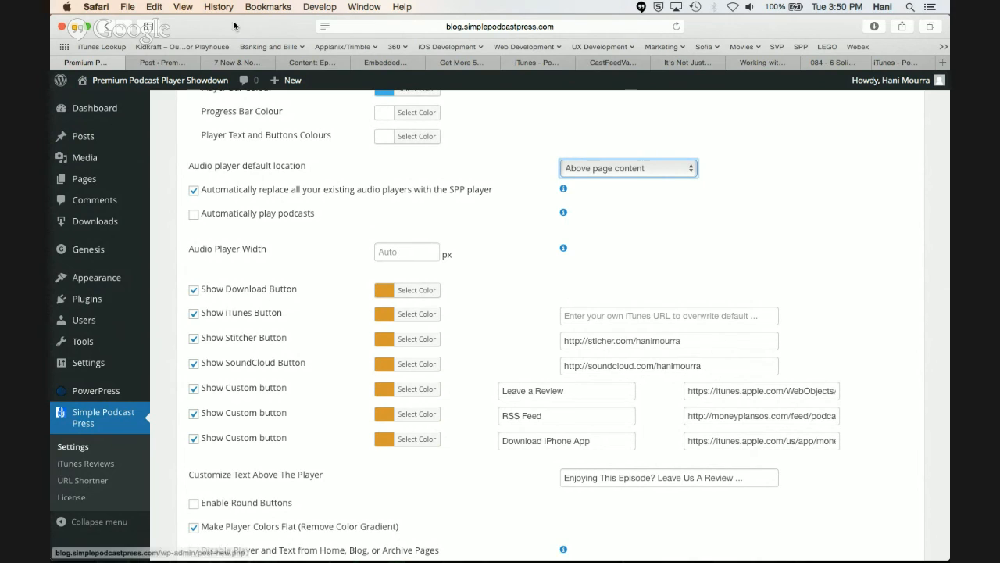
# Check the player's buttons in the post preview, and return to the button options in the Simple Podcast Press settings
pyautogui.click(223, 66)
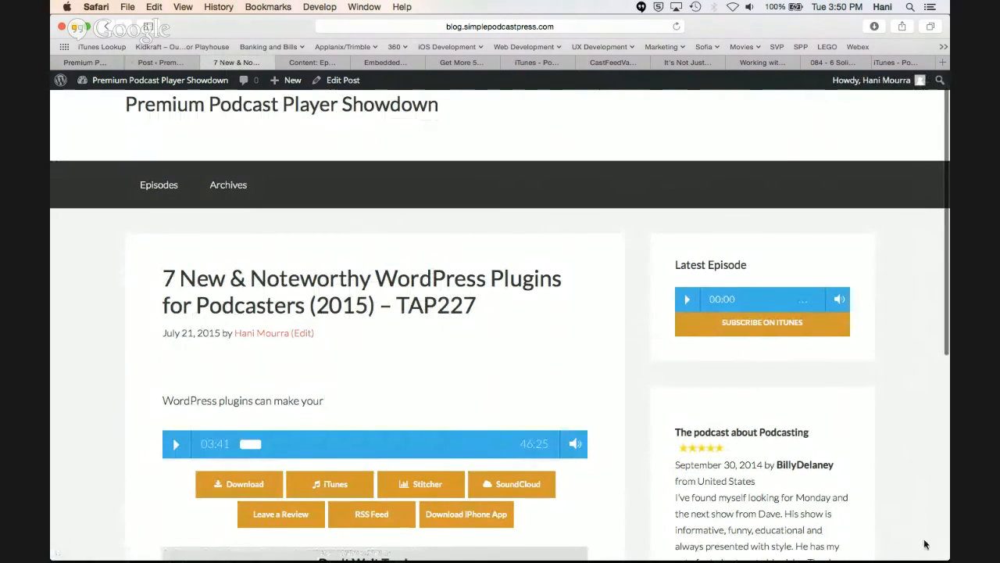
pyautogui.moveTo(948, 559)
pyautogui.mouseDown()
pyautogui.moveTo(678, 531)
pyautogui.moveTo(473, 487)
pyautogui.moveTo(372, 484)
pyautogui.moveTo(786, 525)
pyautogui.moveTo(947, 559)
pyautogui.mouseUp()
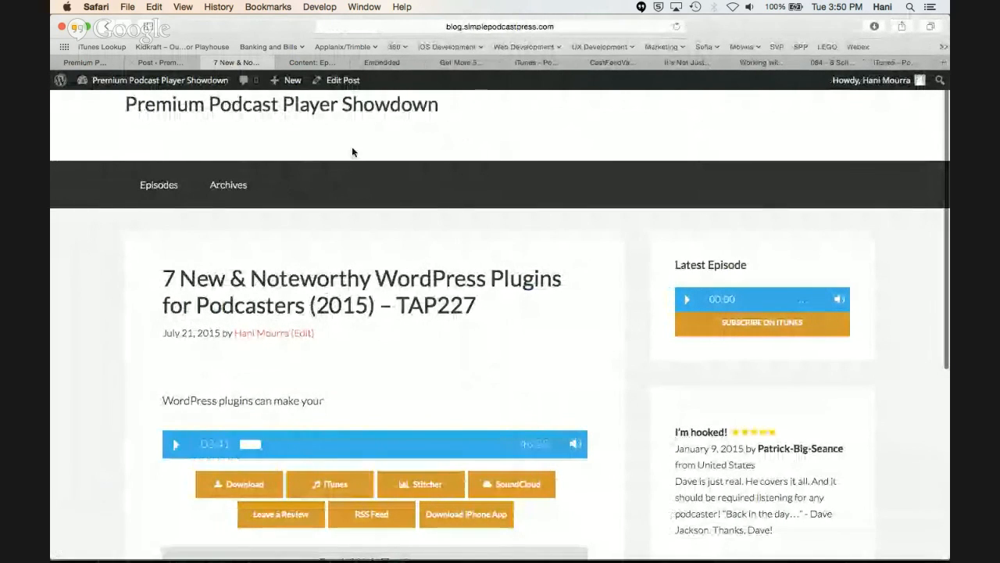
pyautogui.click(172, 64)
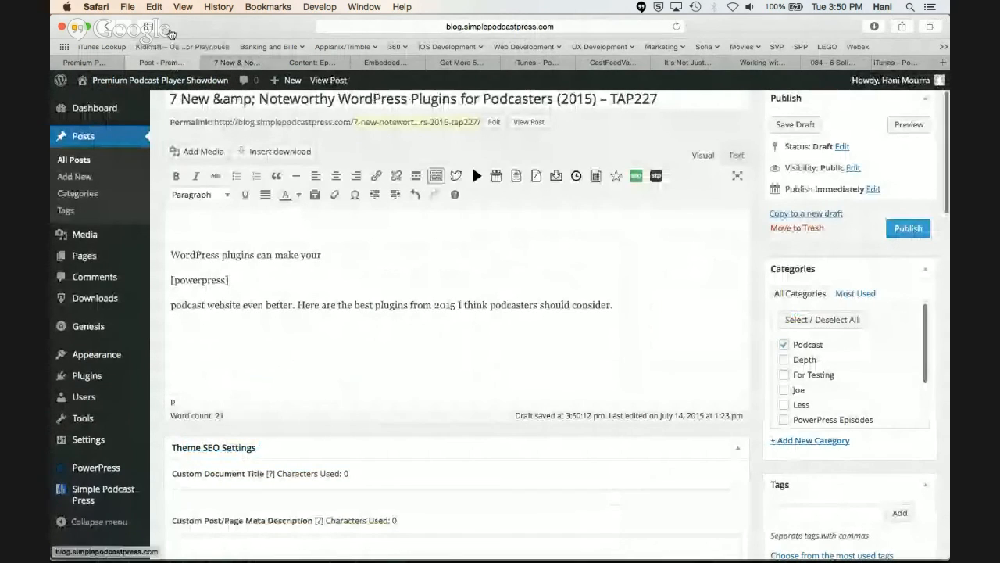
pyautogui.click(107, 64)
pyautogui.scroll(-1, 371, 307)
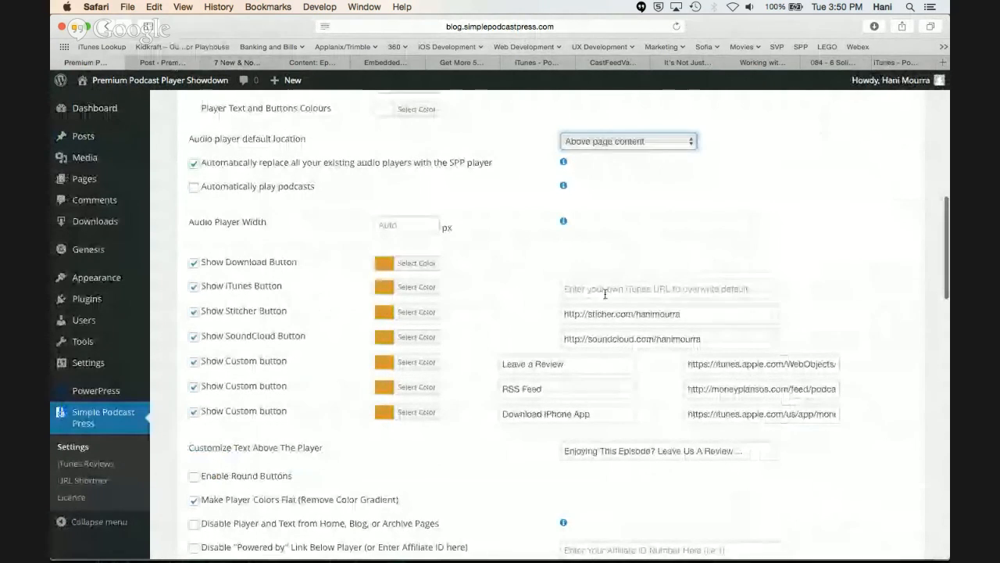
pyautogui.scroll(1, 487, 217)
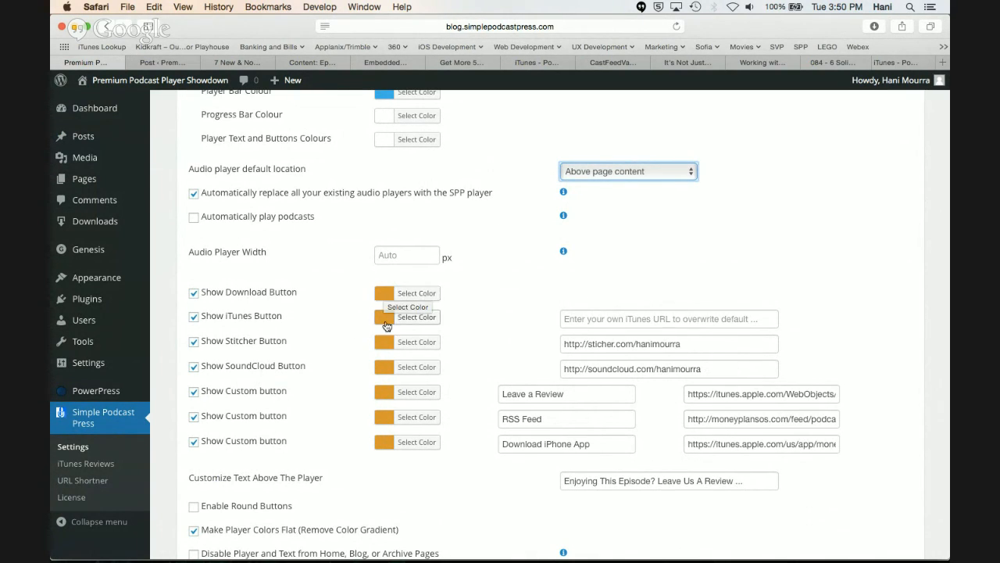
# View the Download button's colour picker, and examine the iTunes, Stitcher and SoundCloud button options with their URL fields
pyautogui.click(394, 294)
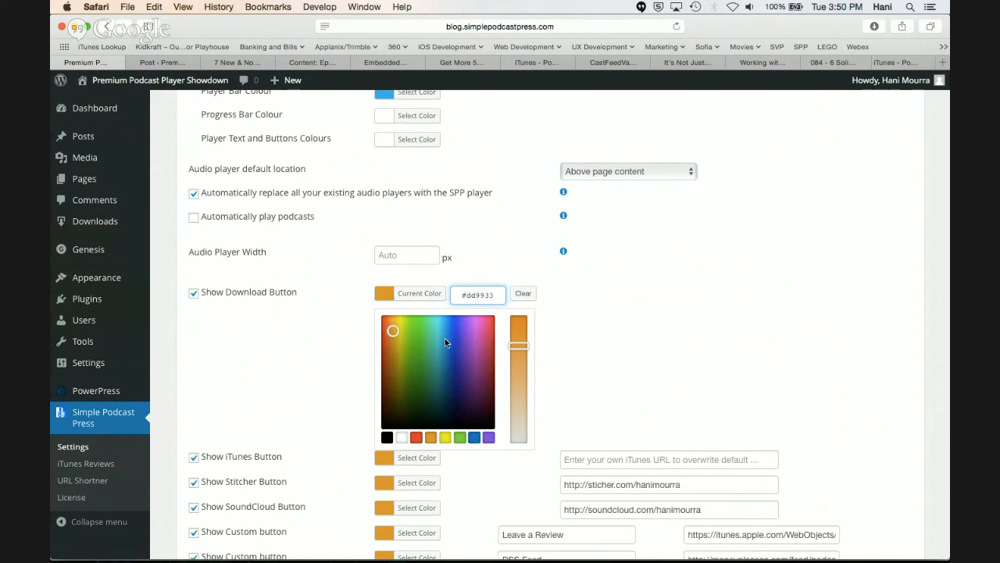
pyautogui.click(351, 315)
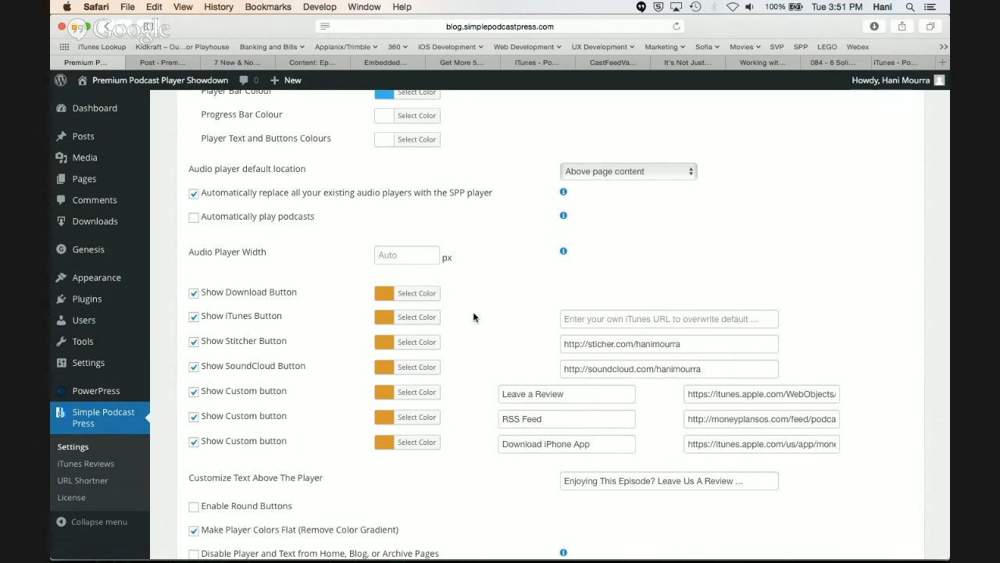
pyautogui.click(601, 325)
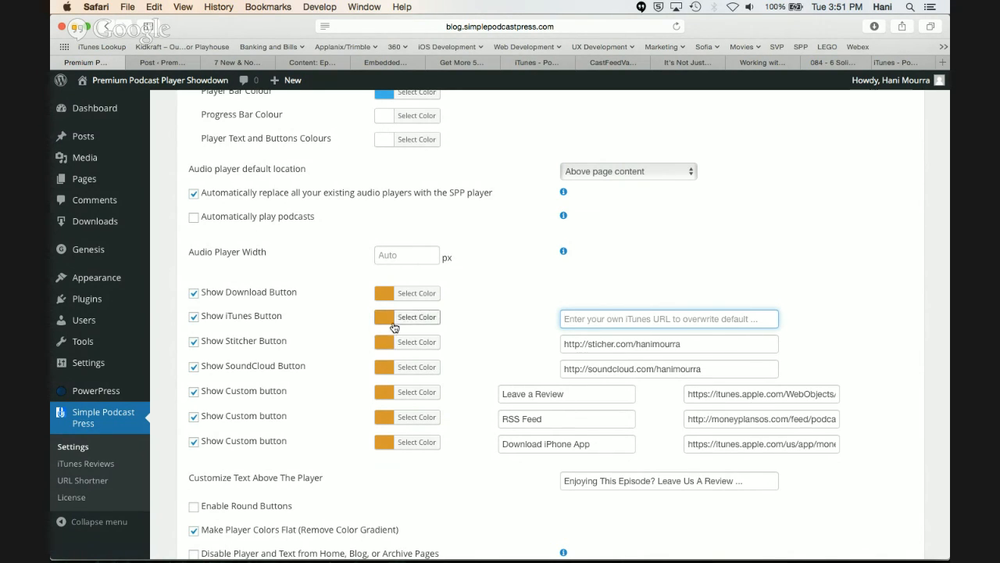
pyautogui.click(618, 343)
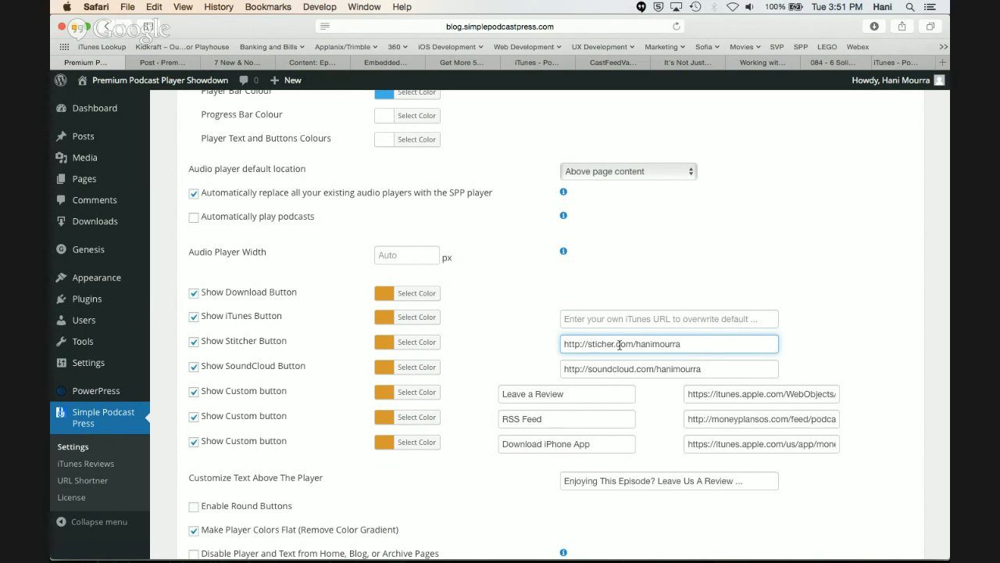
pyautogui.click(660, 368)
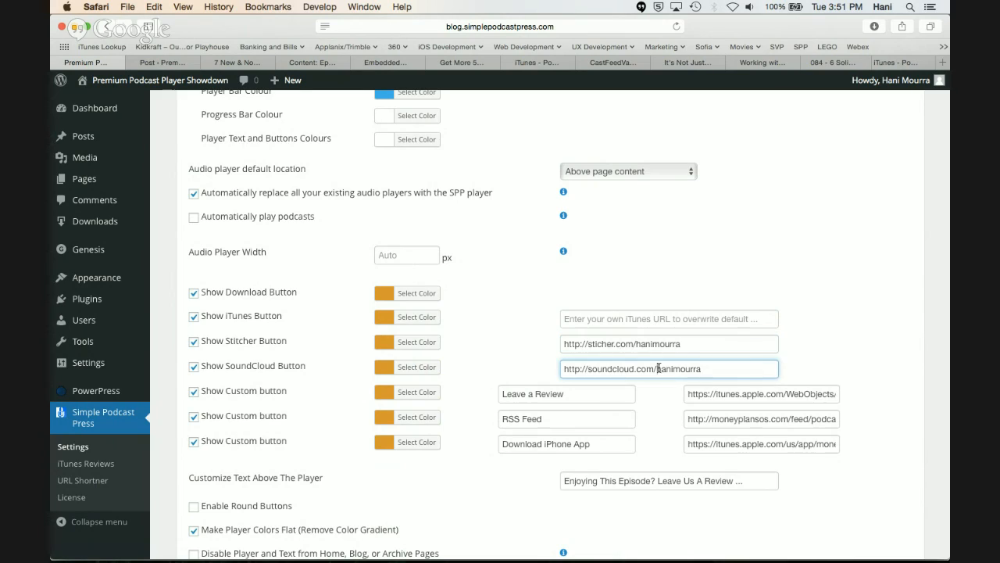
pyautogui.click(194, 368)
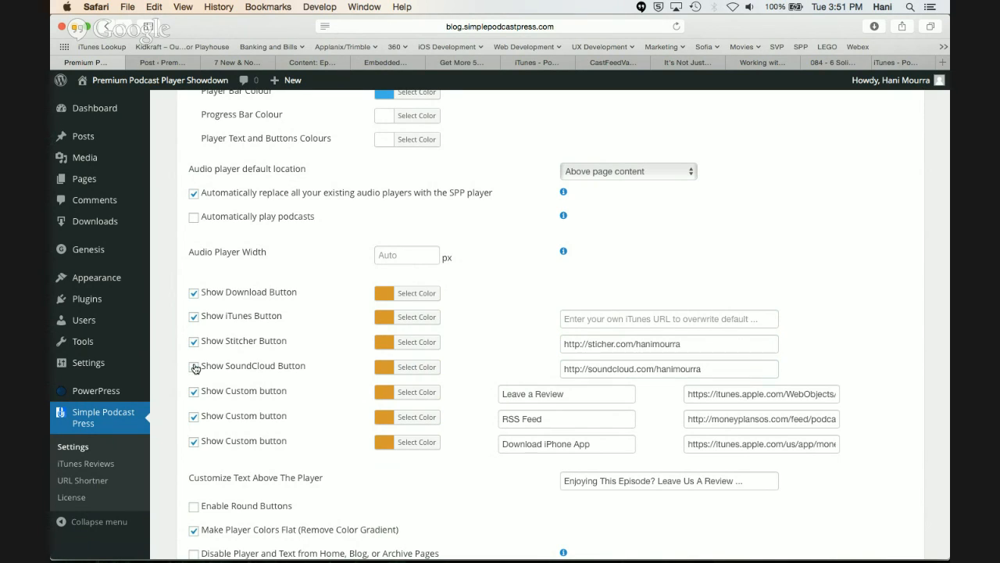
pyautogui.click(194, 344)
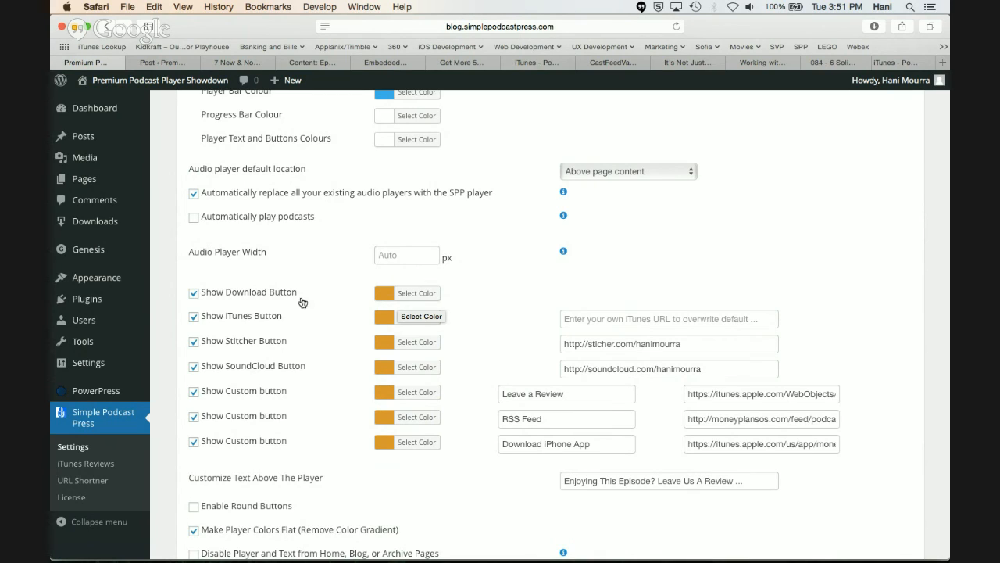
# View the Download button's colour choices again and close the colour picker, keeping the current orange
pyautogui.click(390, 291)
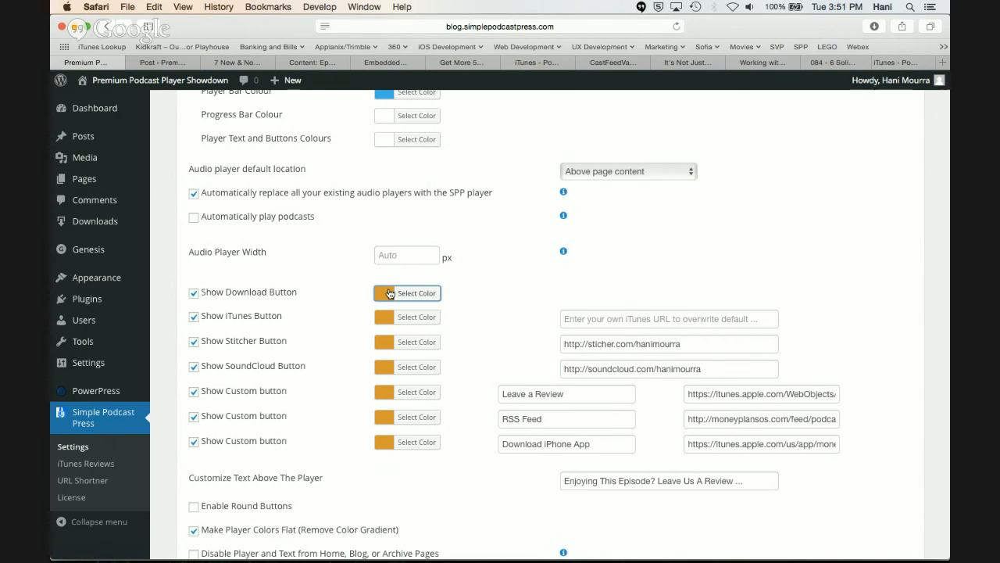
pyautogui.click(356, 300)
pyautogui.click(385, 295)
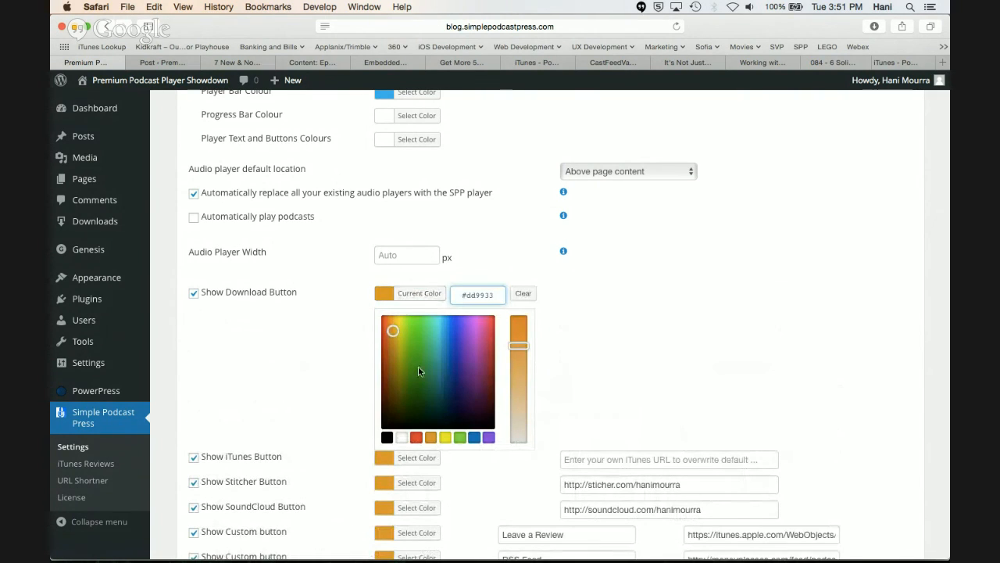
pyautogui.click(356, 322)
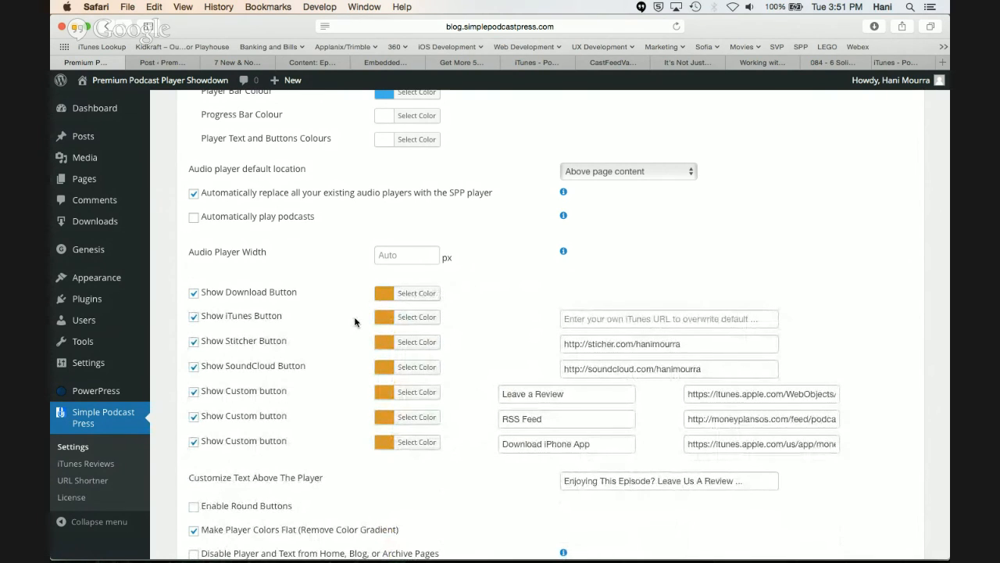
# Compare the custom button settings with the Leave a Review, RSS Feed and Download iPhone App buttons in the post preview
pyautogui.scroll(-2, 356, 322)
pyautogui.scroll(-1, 356, 322)
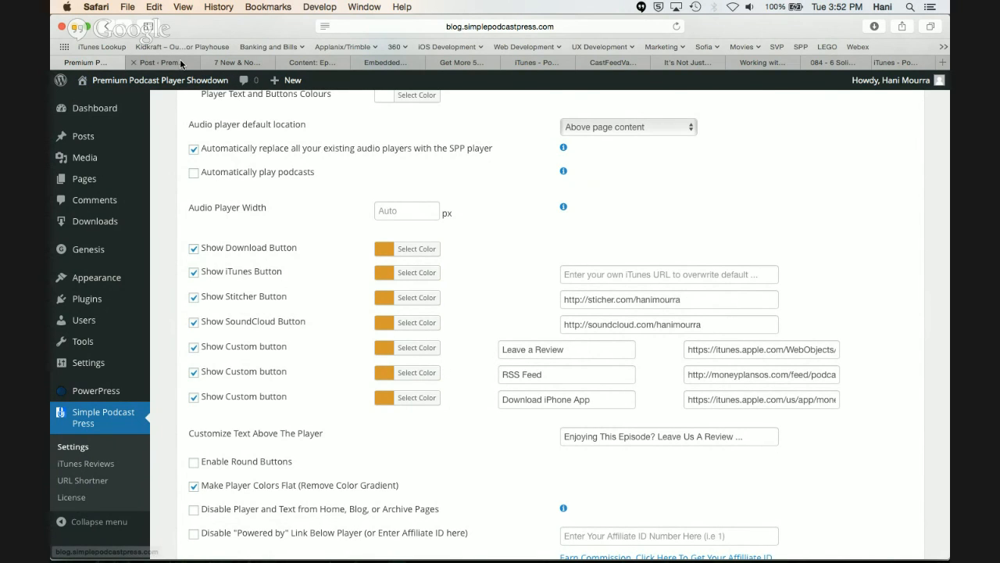
pyautogui.click(237, 63)
pyautogui.scroll(-1, 212, 465)
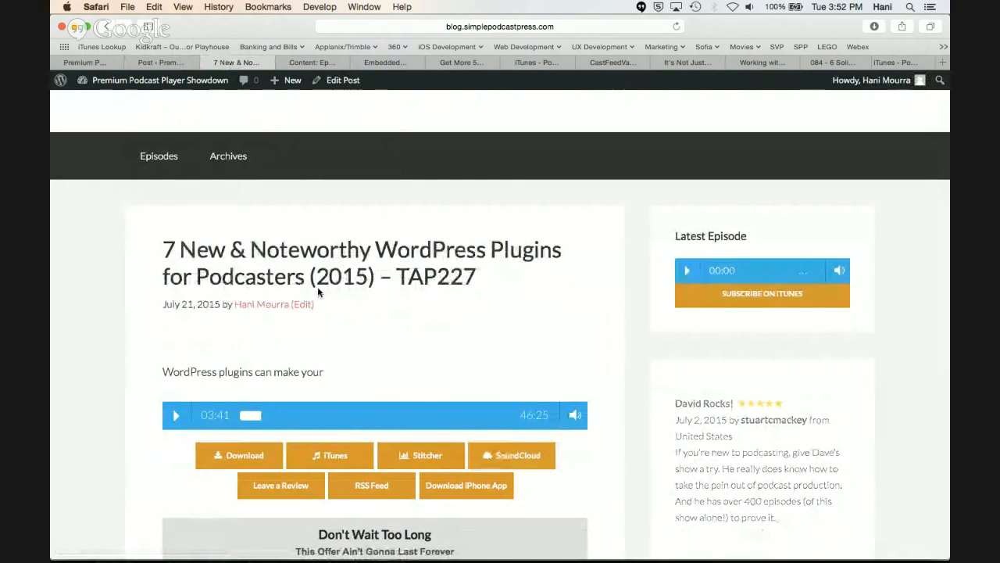
pyautogui.scroll(-1, 218, 408)
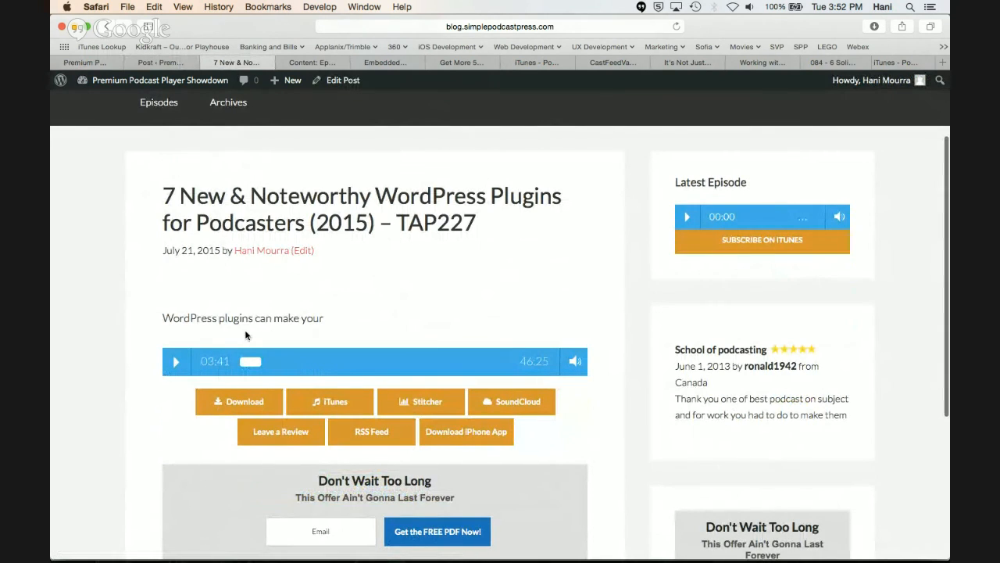
pyautogui.click(178, 62)
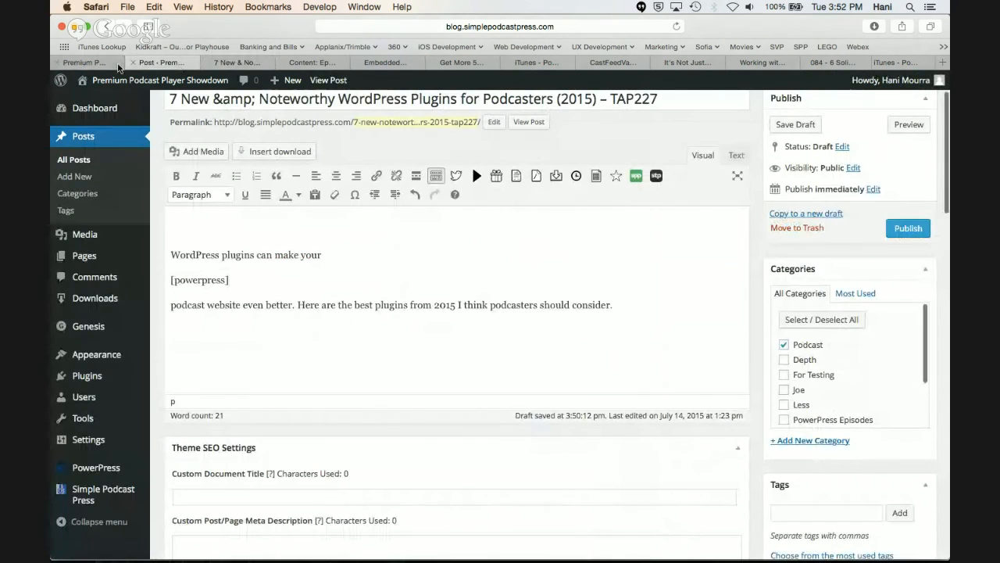
pyautogui.click(118, 66)
# Inspect the link address of the Download iPhone App custom button, and go back to its beginning
pyautogui.scroll(-3, 270, 326)
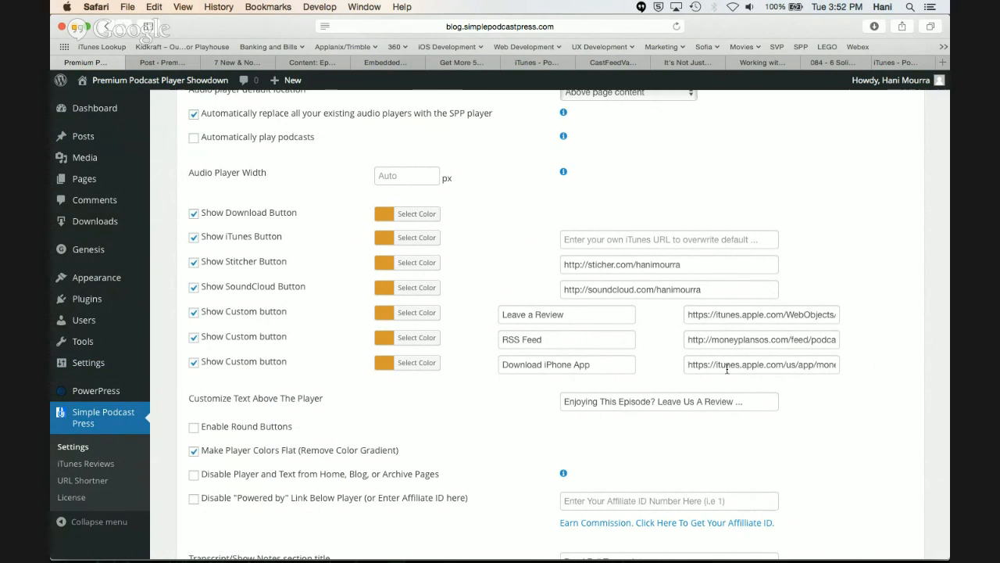
pyautogui.moveTo(726, 367); pyautogui.dragTo(692, 368)
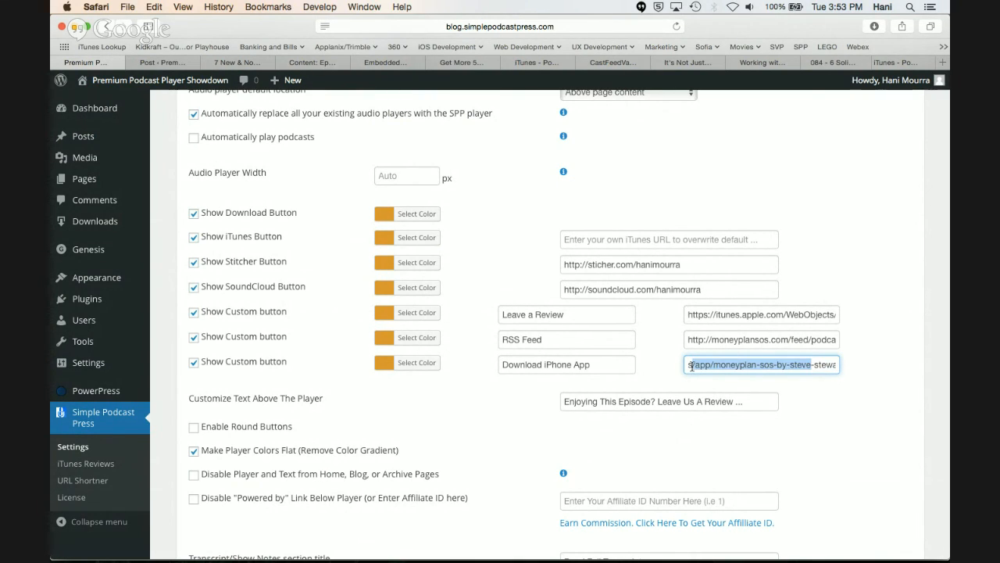
pyautogui.press('Left')
pyautogui.press('Left')
pyautogui.press('Left')
pyautogui.press('Left')
pyautogui.press('Left')
pyautogui.press('Left')
pyautogui.press('Left')
pyautogui.press('Left')
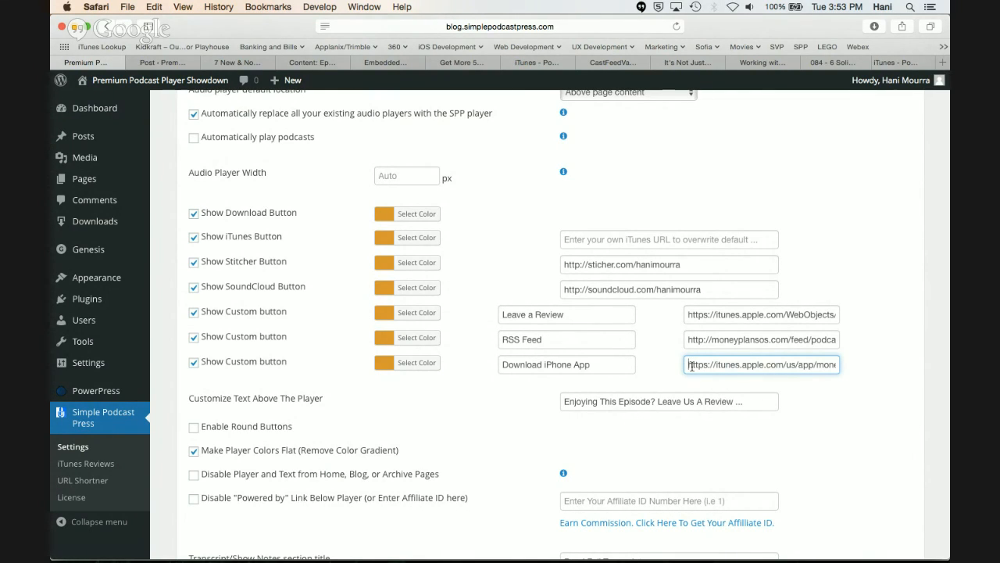
# Examine the Leave a Review button label and the text, button shape, flat colour and affiliate options below the custom buttons
pyautogui.click(604, 321)
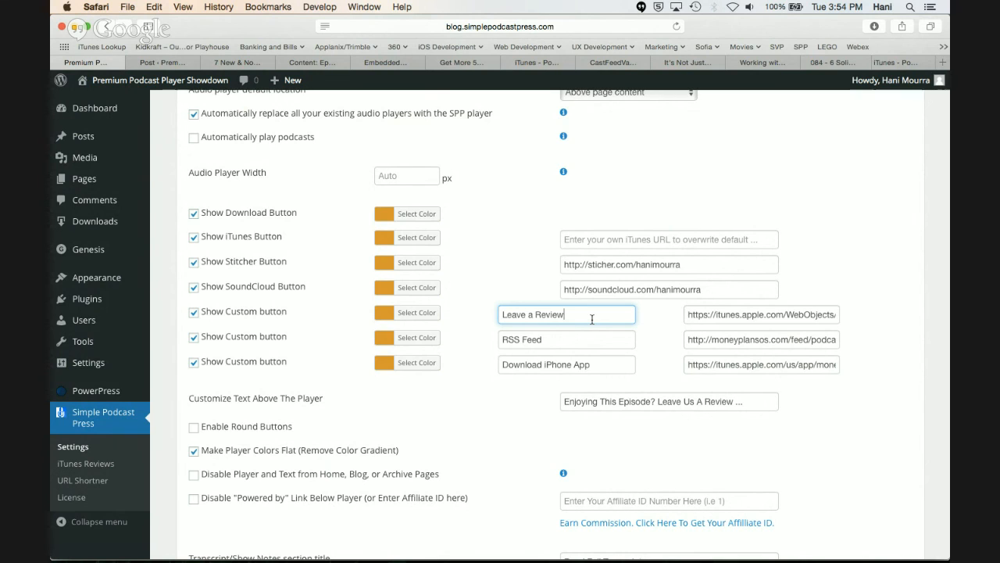
pyautogui.scroll(-1, 591, 319)
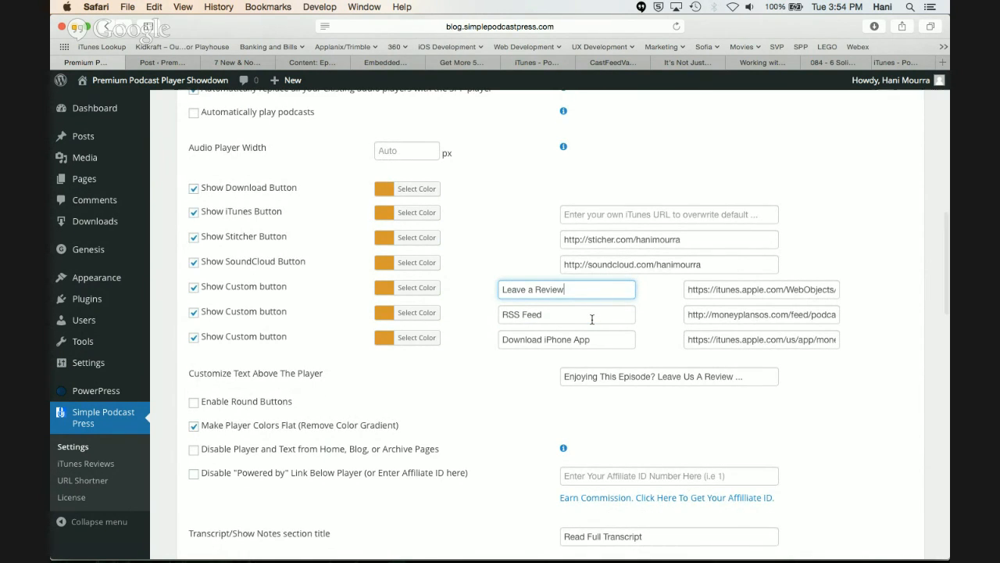
pyautogui.scroll(-5, 591, 319)
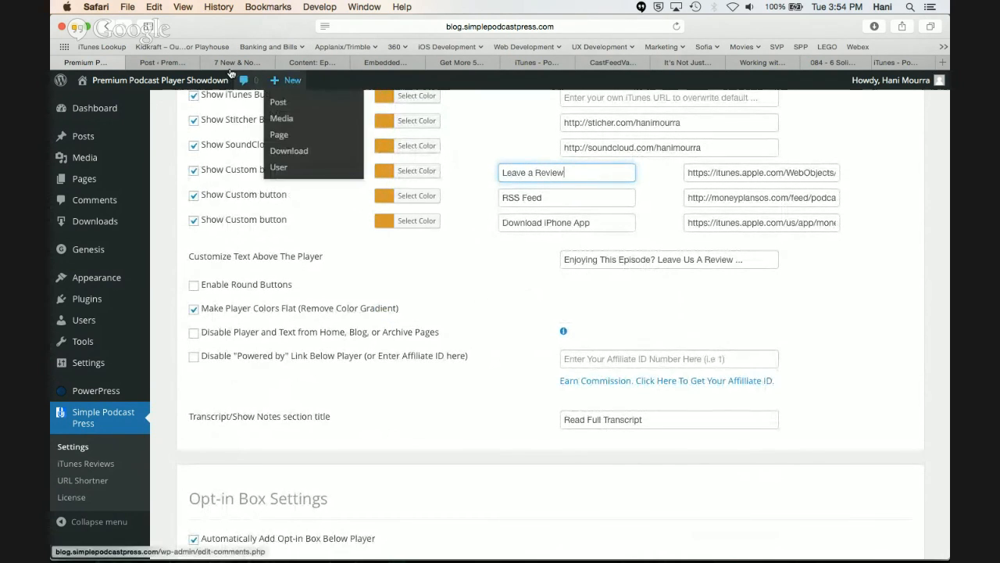
# Check the area around the player in the post preview, and return to the Customize Text Above The Player setting
pyautogui.click(173, 59)
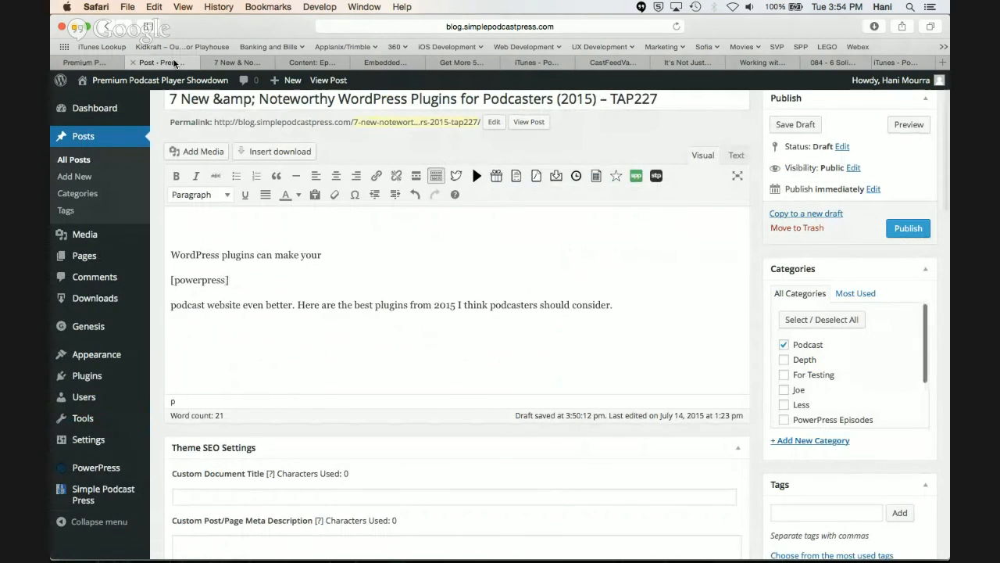
pyautogui.click(120, 62)
pyautogui.moveTo(208, 84)
pyautogui.click(237, 61)
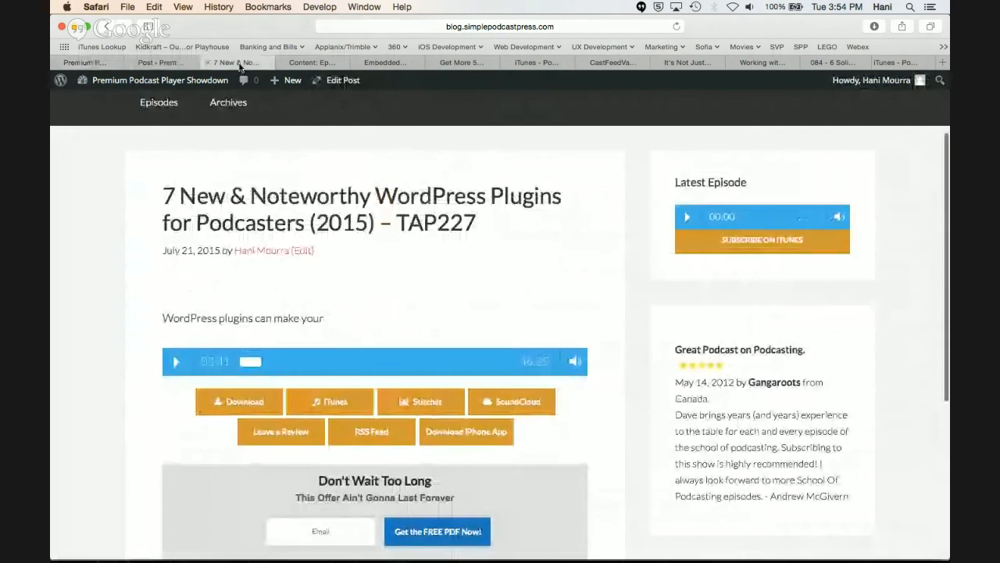
pyautogui.click(163, 63)
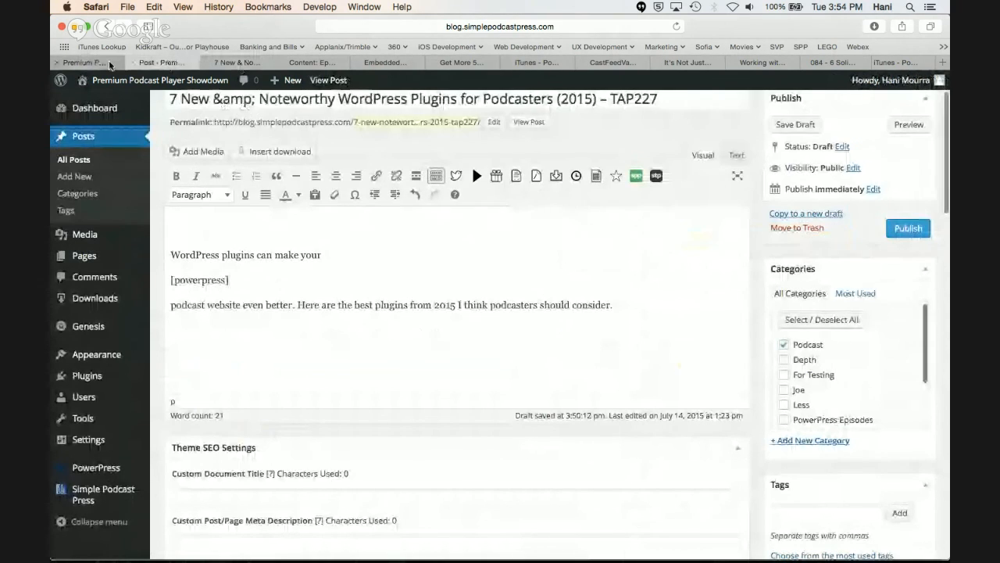
pyautogui.click(112, 63)
pyautogui.click(575, 255)
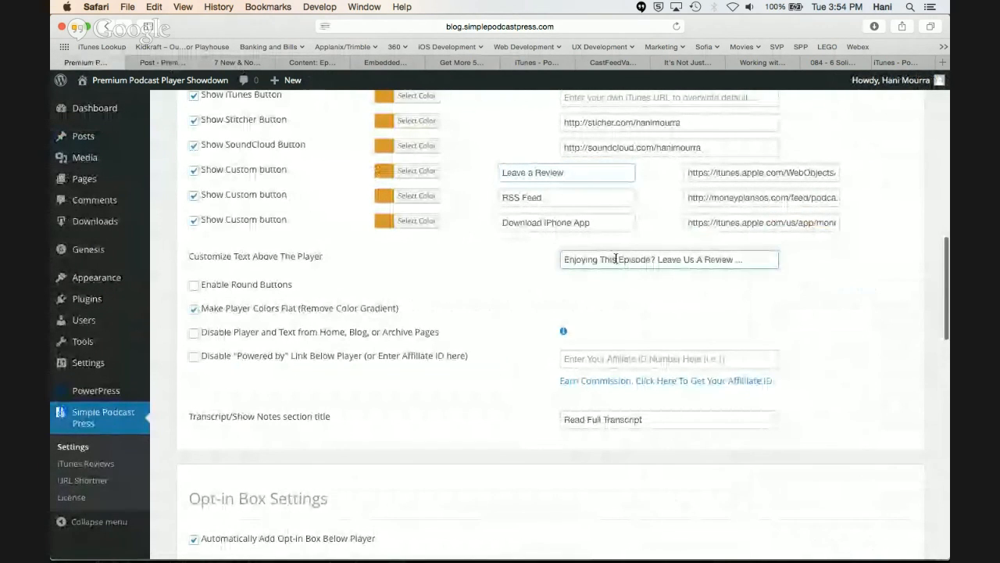
# Check the area above the player in the post preview against the Customize Text Above The Player setting
pyautogui.click(226, 62)
pyautogui.scroll(-5, 280, 251)
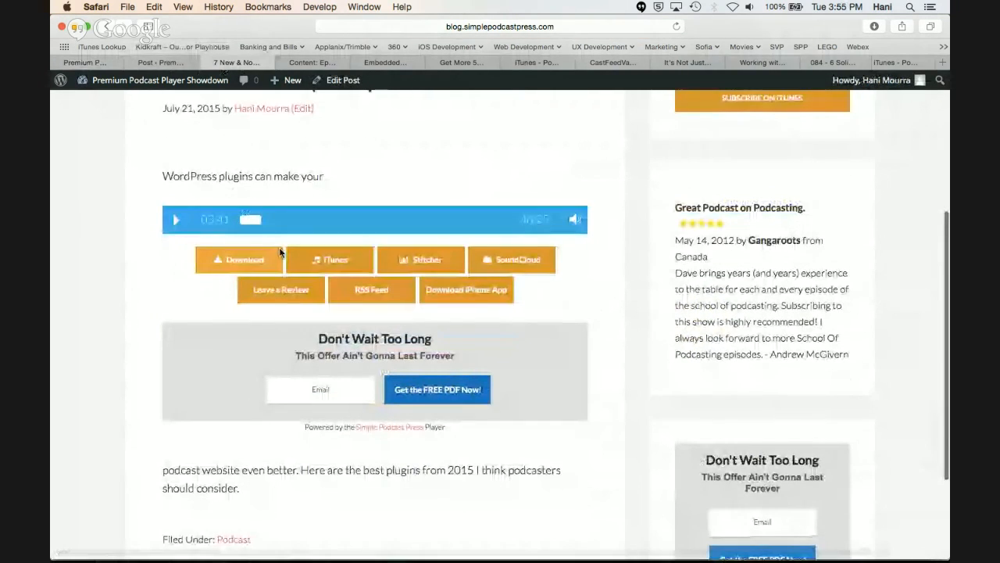
pyautogui.scroll(2, 272, 211)
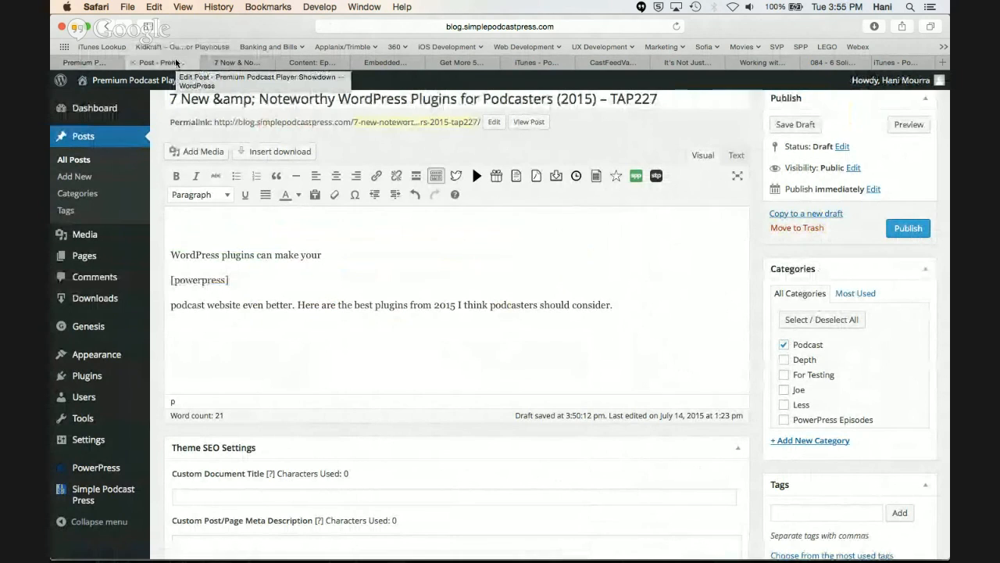
pyautogui.click(104, 66)
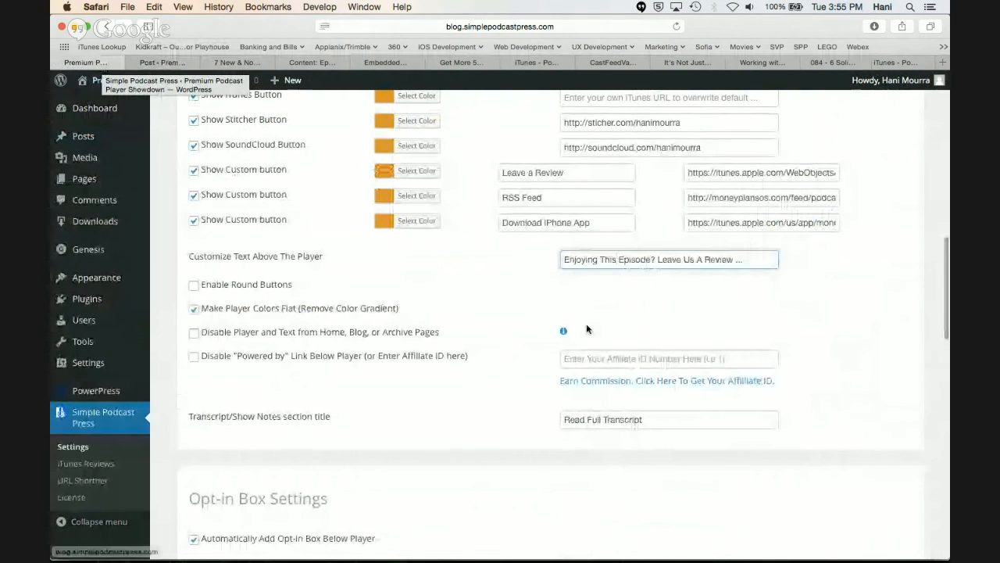
pyautogui.moveTo(748, 259); pyautogui.dragTo(564, 257)
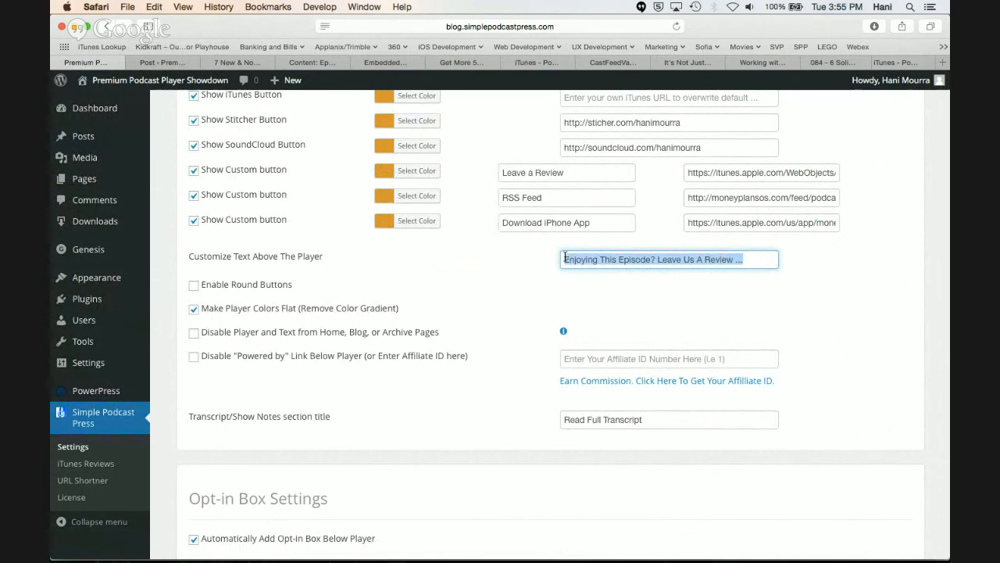
pyautogui.click(668, 295)
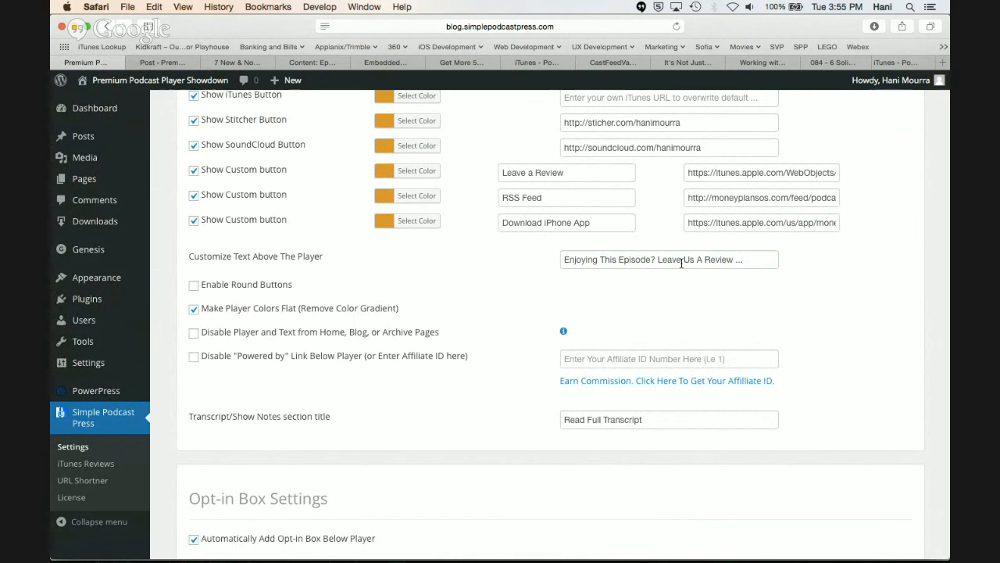
# Open demo.simplepodcastpress.com in a new tab and inspect the custom text line above its episode player
pyautogui.press('super+t')
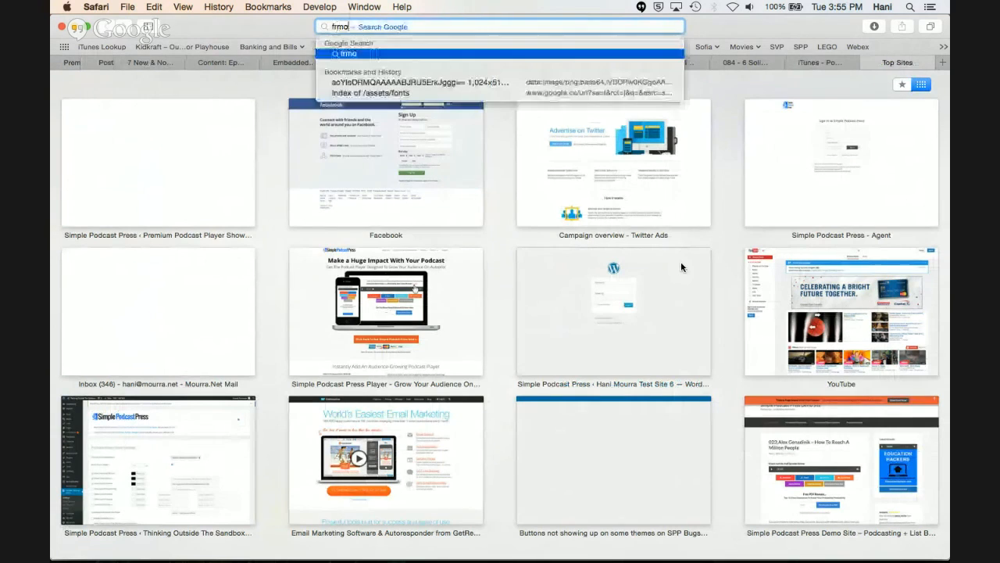
pyautogui.write('d')
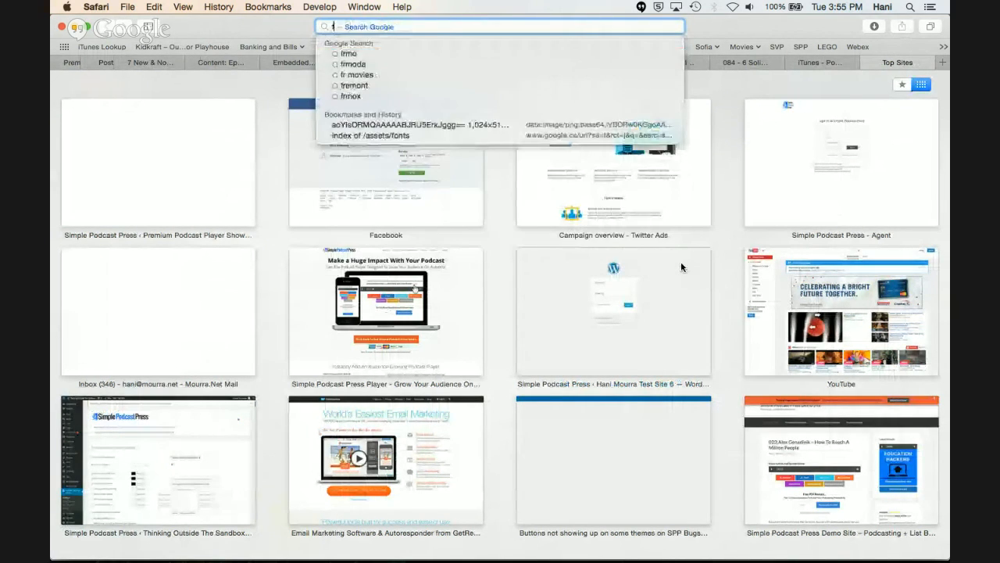
pyautogui.write('emo.simplepodcastpress.com/')
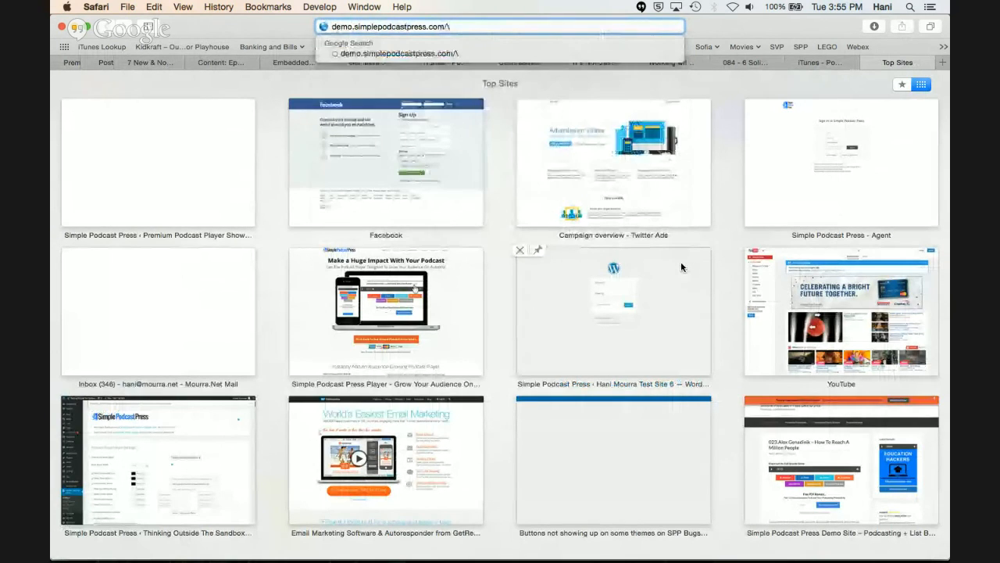
pyautogui.press('Return')
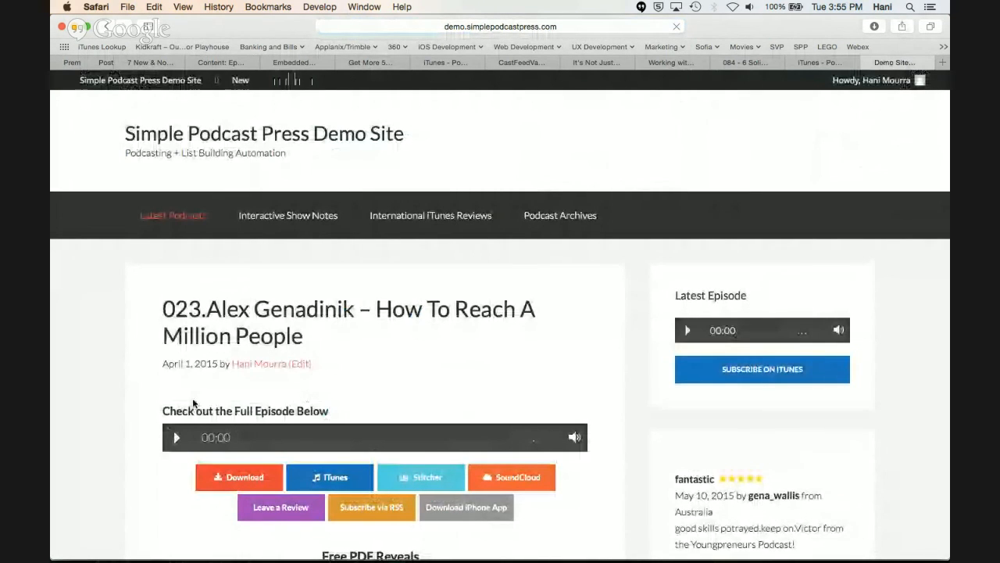
pyautogui.moveTo(338, 410); pyautogui.dragTo(174, 431)
pyautogui.click(365, 409)
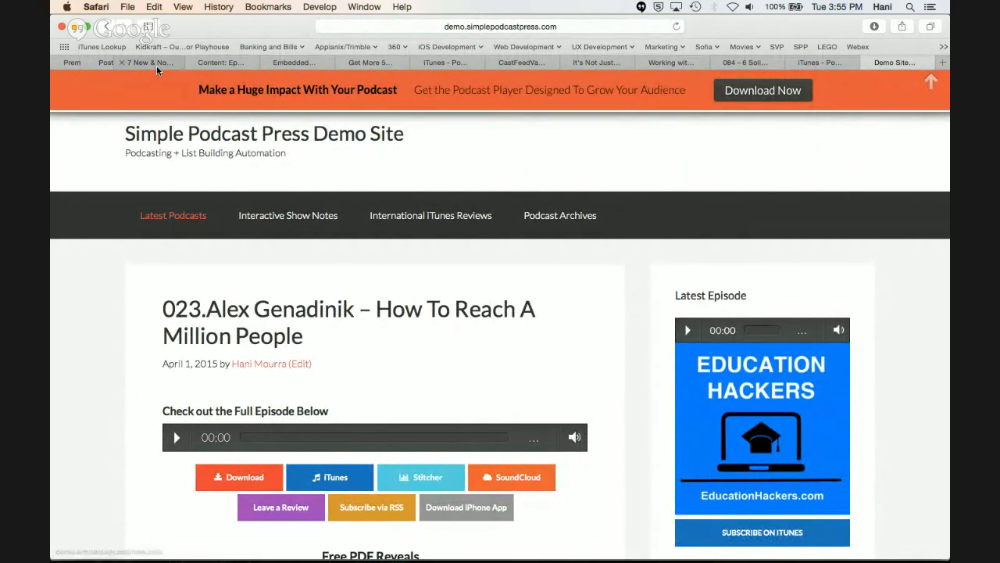
# Compare the round button and flat colour options with the player in the post preview, and return to the player settings
pyautogui.click(108, 64)
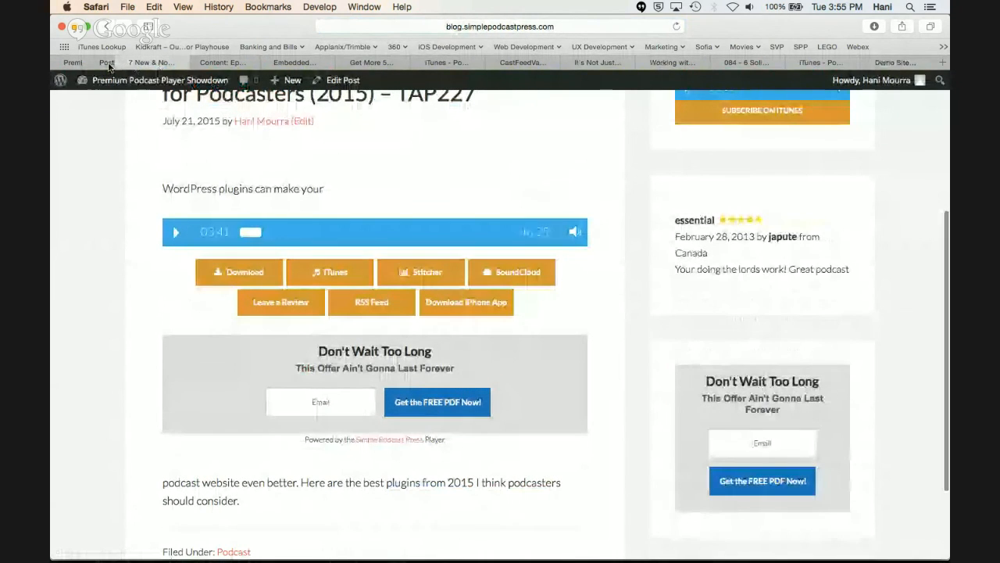
pyautogui.click(112, 67)
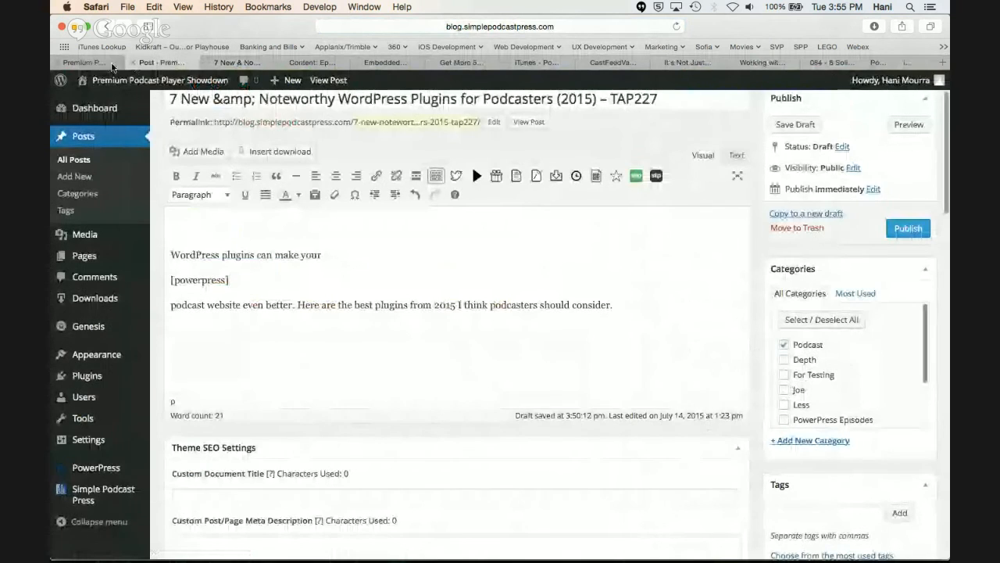
pyautogui.click(112, 67)
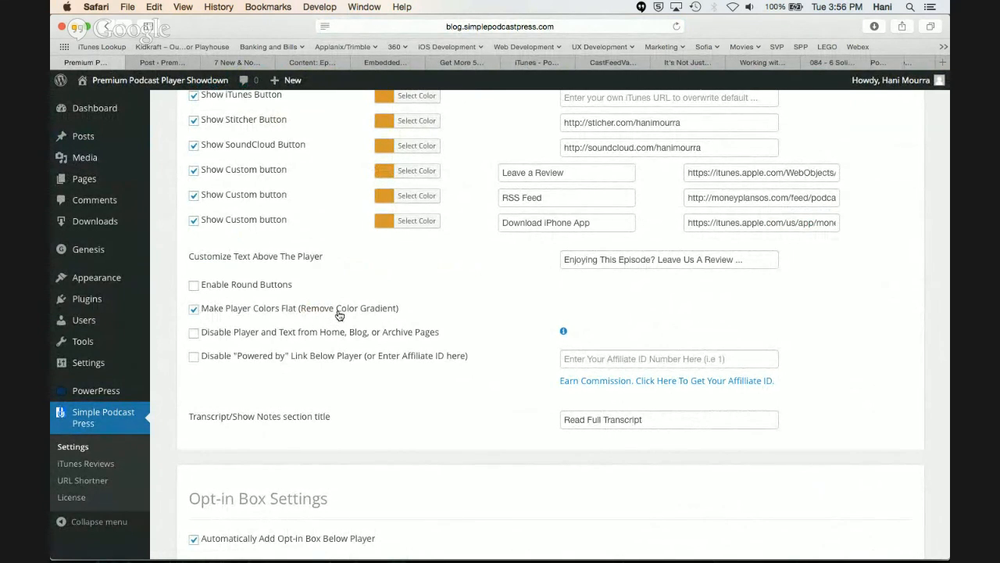
pyautogui.click(184, 63)
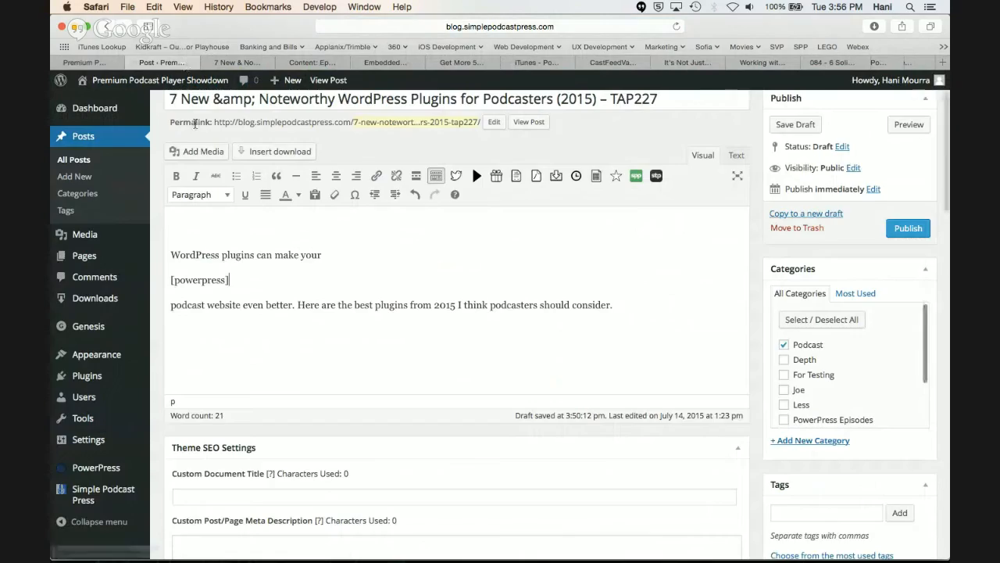
pyautogui.click(236, 63)
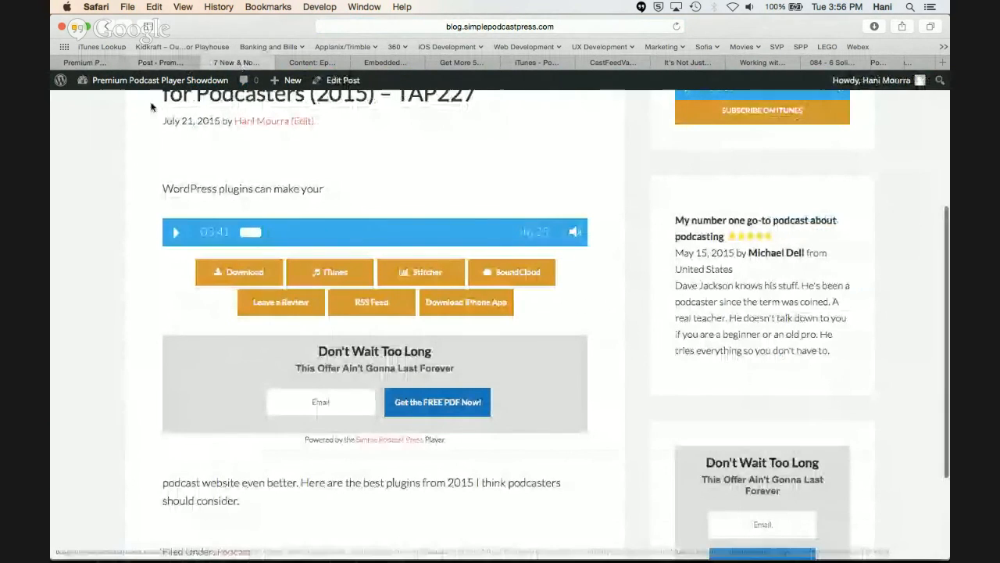
pyautogui.click(101, 64)
pyautogui.scroll(-1, 287, 281)
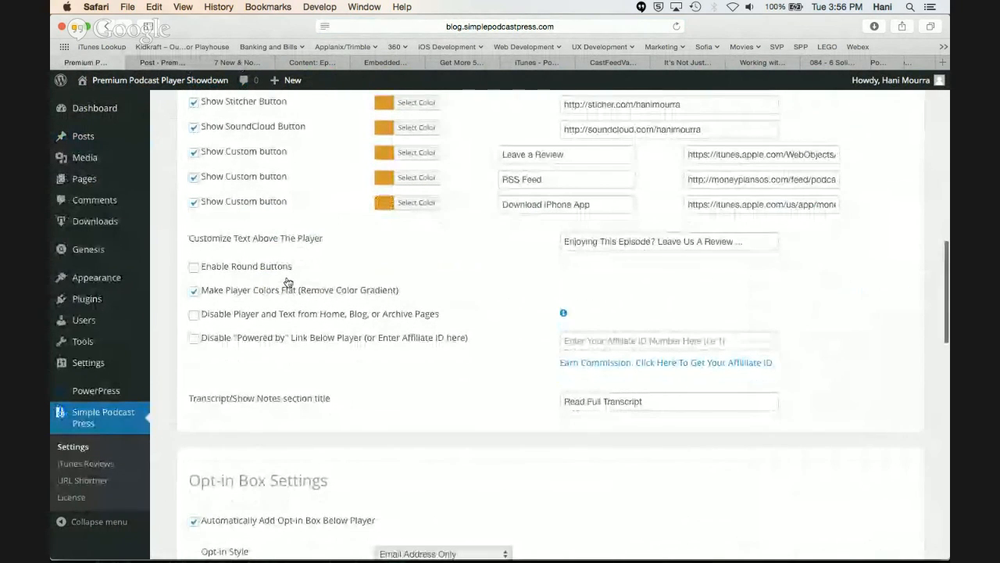
pyautogui.scroll(-1, 287, 282)
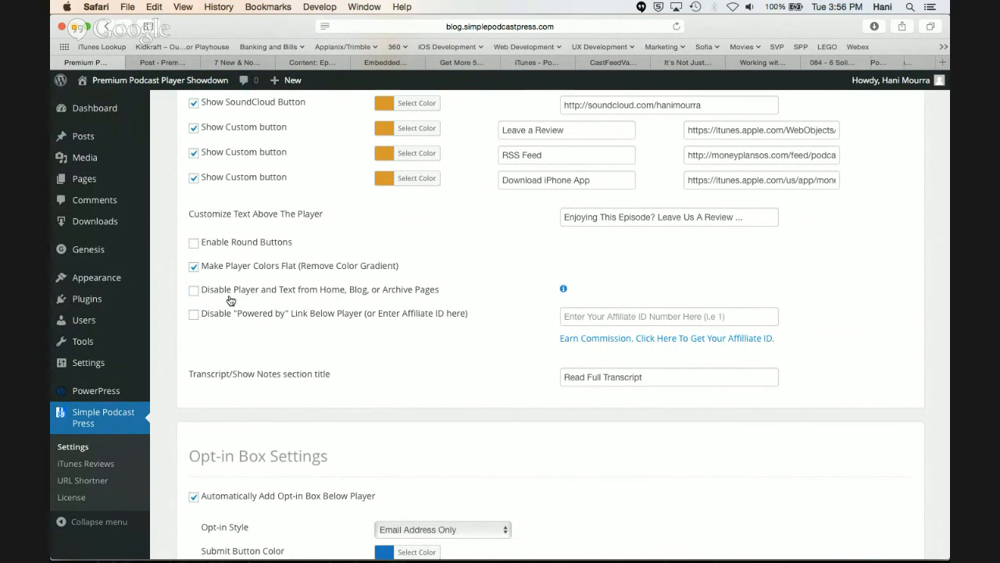
# Try to open the blog's Episodes page from the post preview, and go back to the post
pyautogui.click(236, 62)
pyautogui.scroll(4, 276, 188)
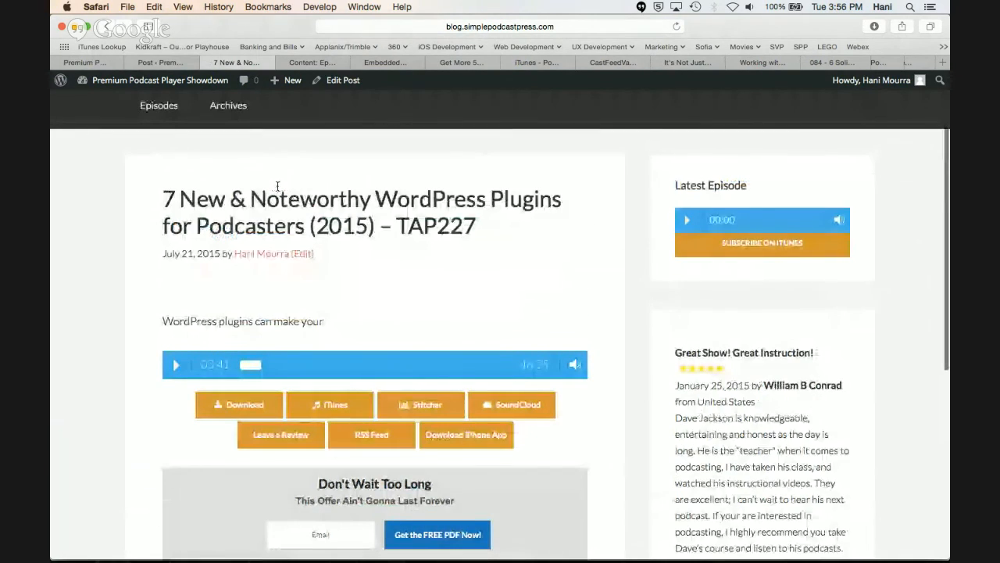
pyautogui.click(166, 120)
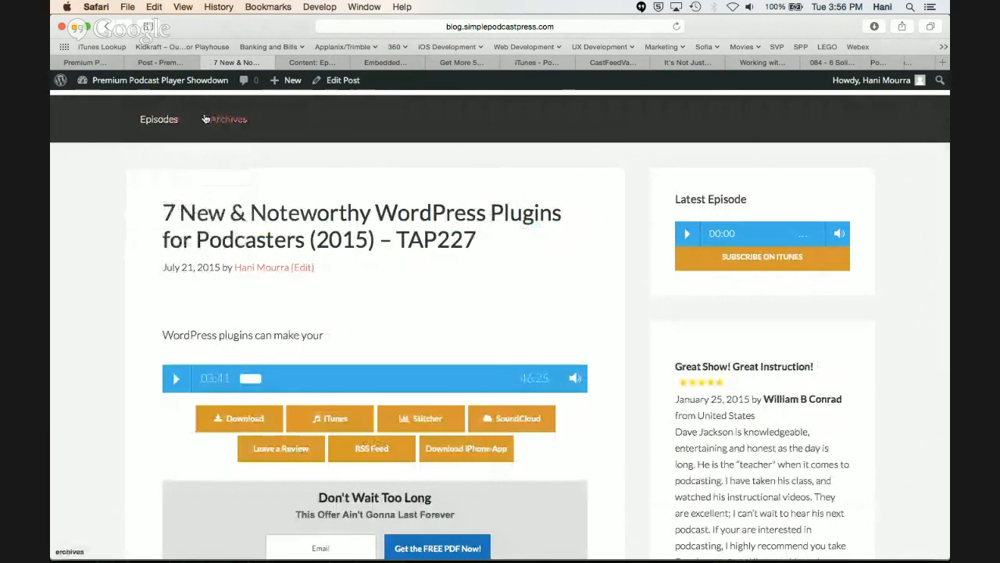
pyautogui.press('super+r')
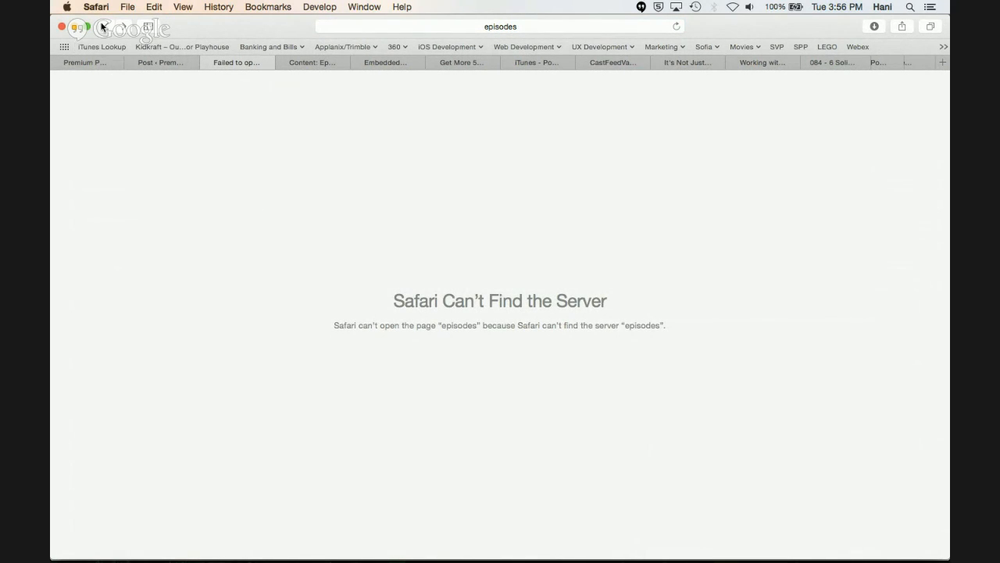
pyautogui.click(107, 28)
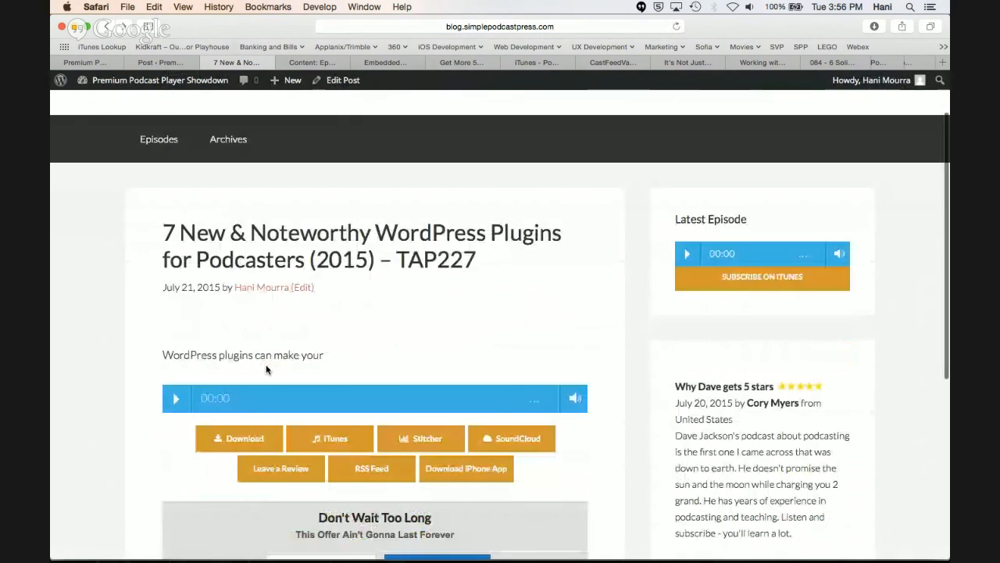
# Examine the player and the Powered by link in the post preview, and return to the Simple Podcast Press settings
pyautogui.scroll(-4, 267, 368)
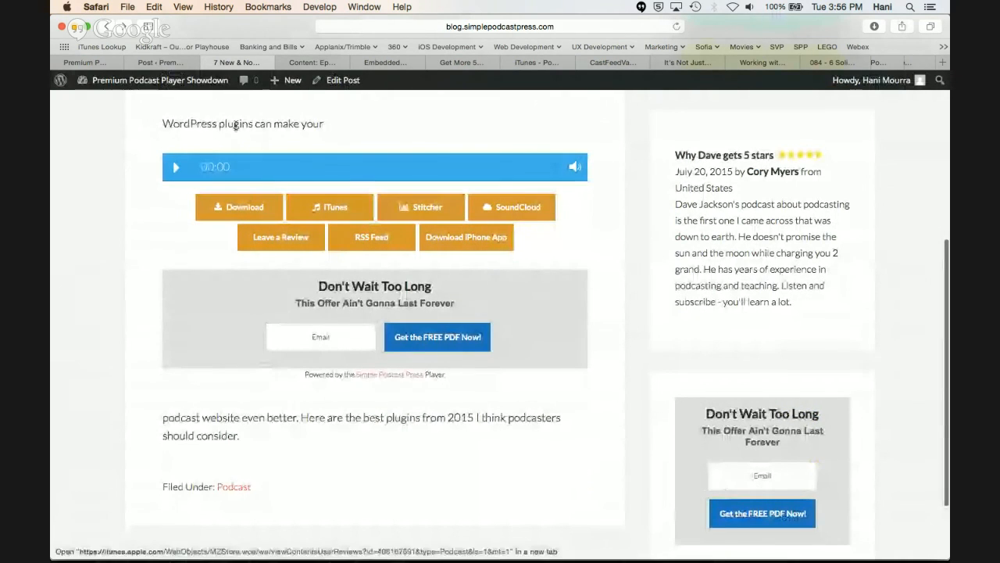
pyautogui.click(328, 77)
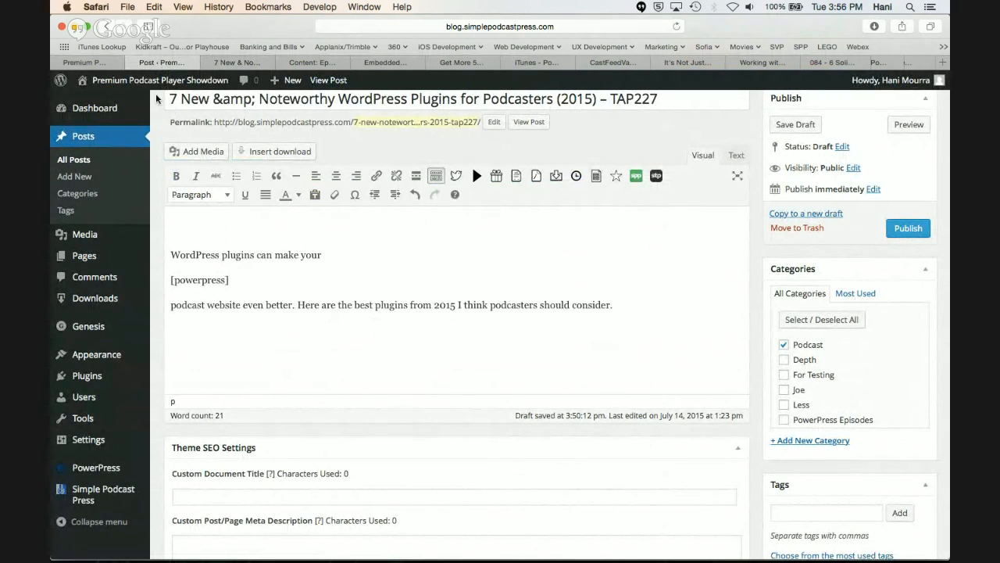
pyautogui.click(111, 62)
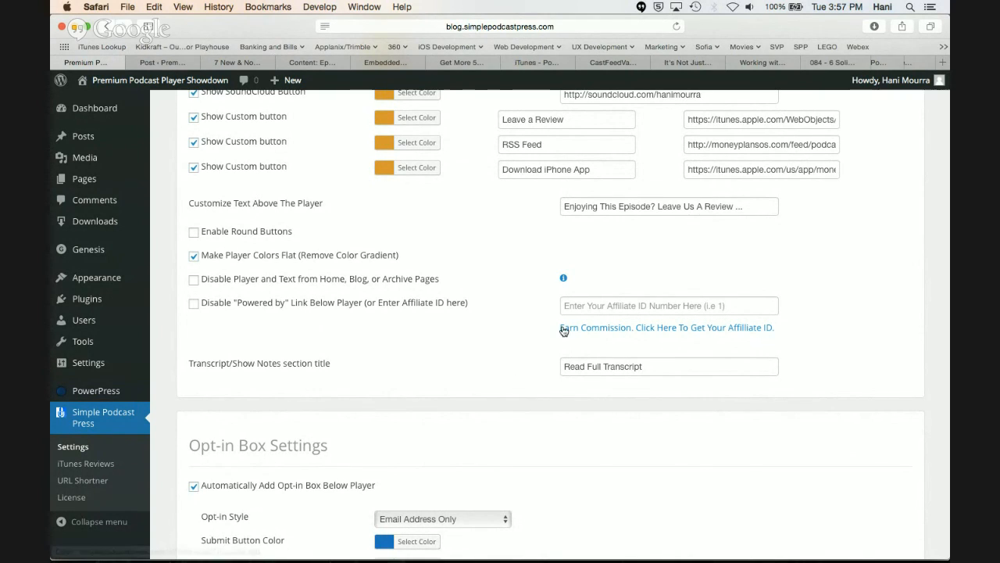
# Enter a sample affiliate ID for the Powered by link, and clear it again
pyautogui.click(636, 306)
pyautogui.write('100')
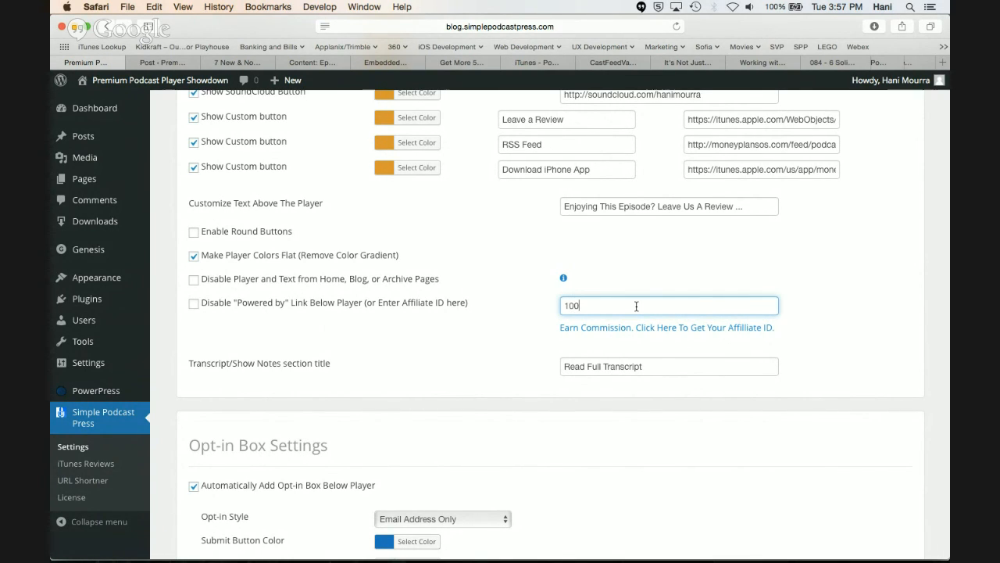
pyautogui.click(529, 342)
pyautogui.click(593, 307)
pyautogui.press('BackSpace')
pyautogui.press('BackSpace')
# Examine the Opt-in Box Settings, including the style, colours, headline, sub headline, submit button text and form HTML code
pyautogui.scroll(-2, 401, 354)
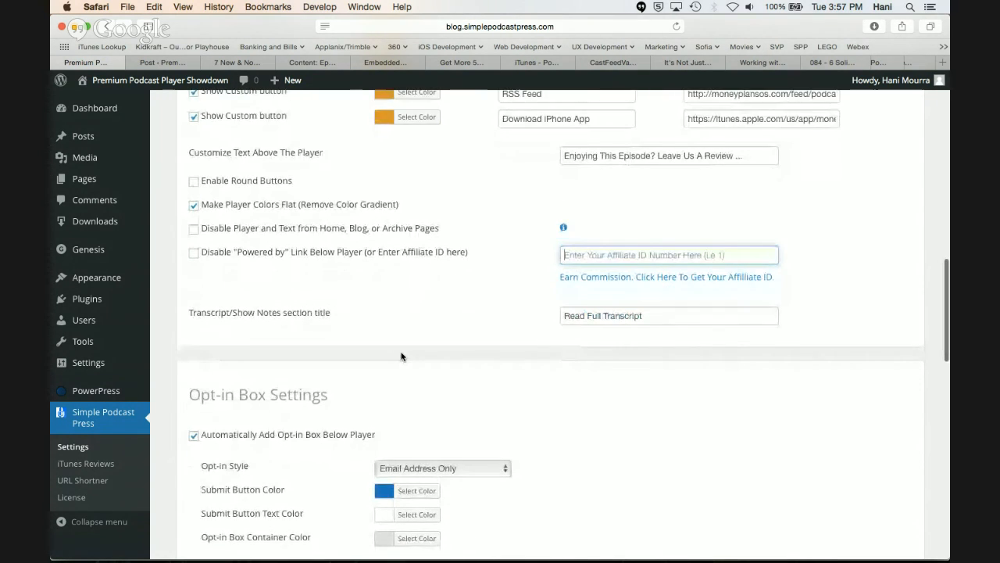
pyautogui.scroll(-1, 402, 356)
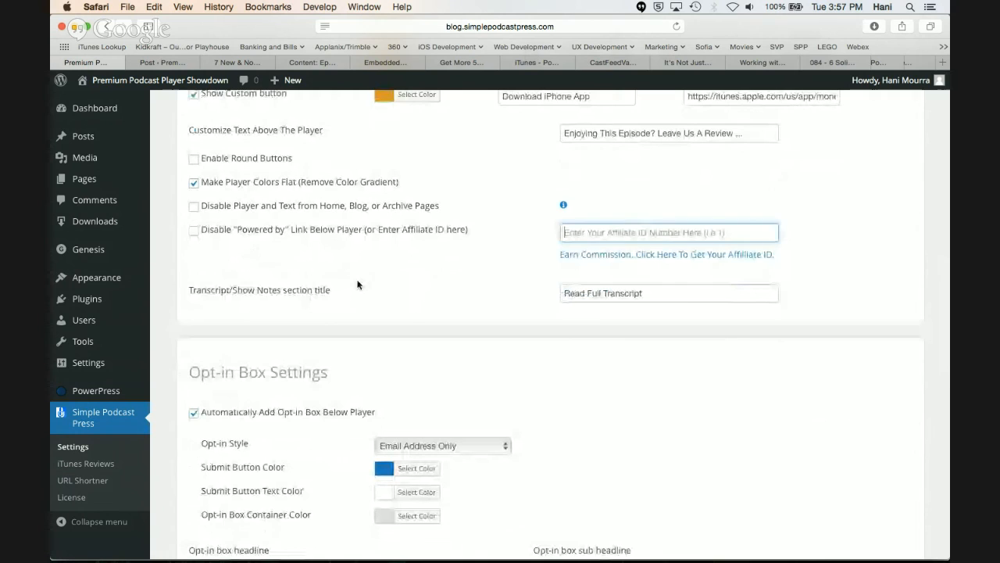
pyautogui.scroll(-5, 357, 284)
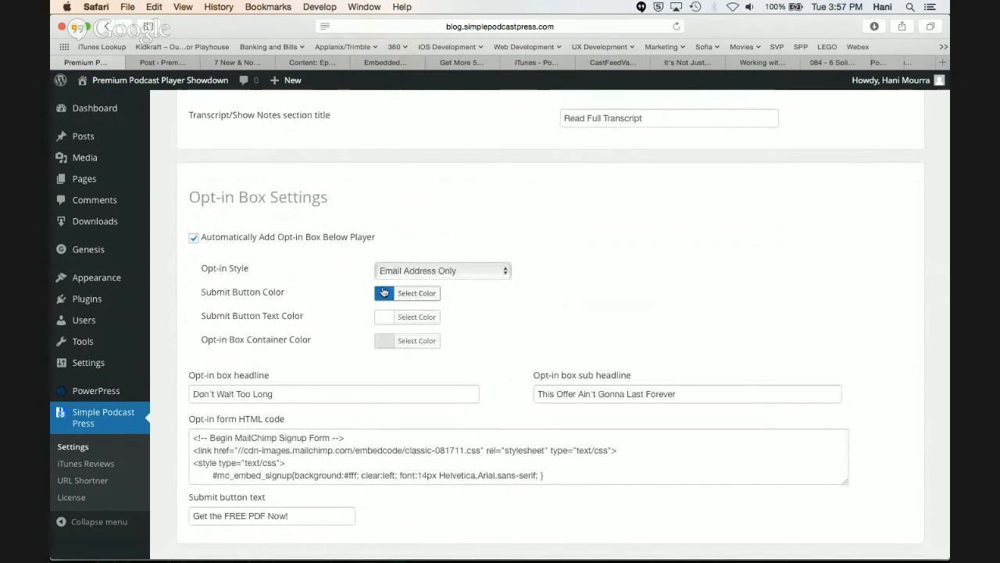
pyautogui.scroll(-1, 387, 383)
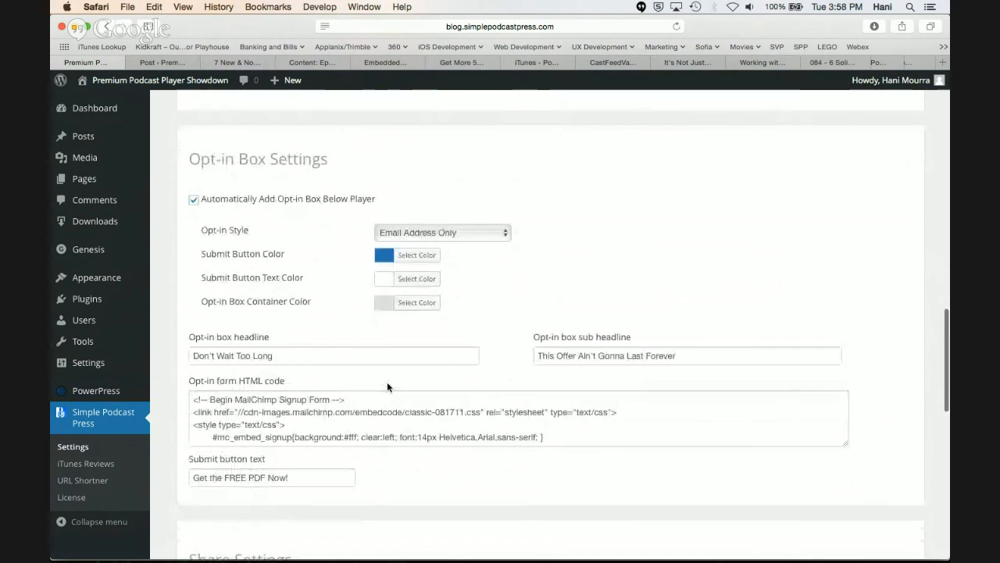
pyautogui.click(353, 357)
pyautogui.click(575, 355)
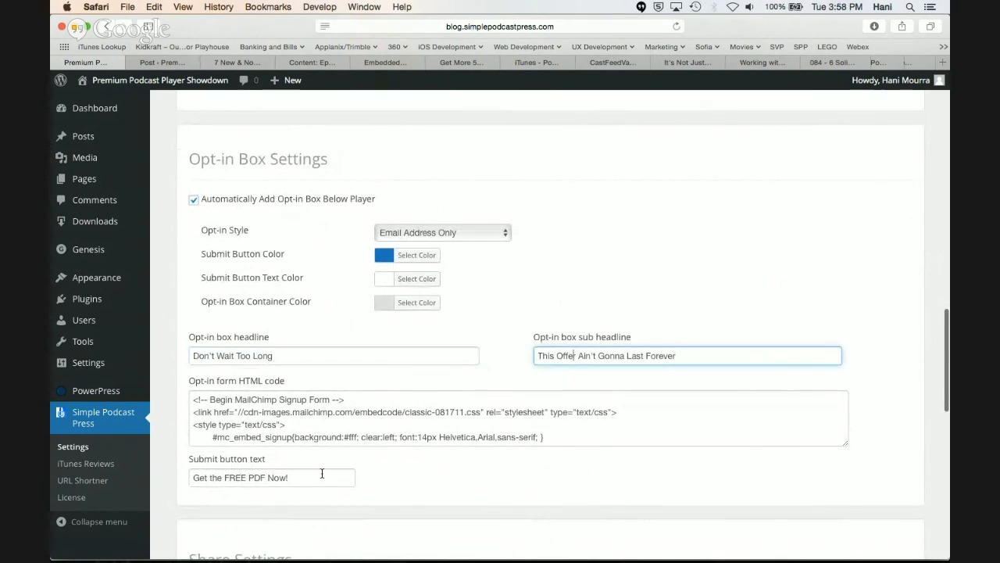
pyautogui.click(297, 478)
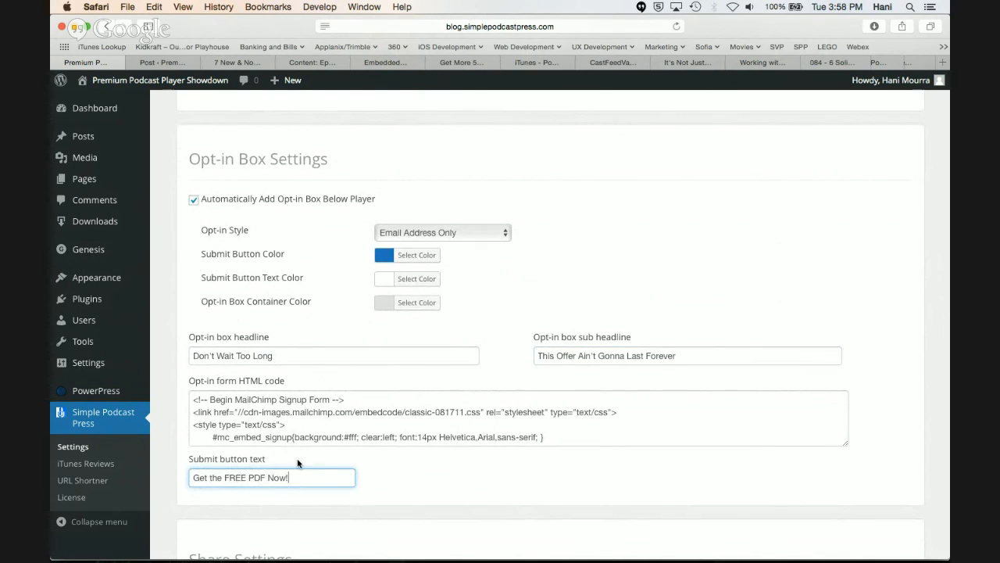
pyautogui.doubleClick(299, 422)
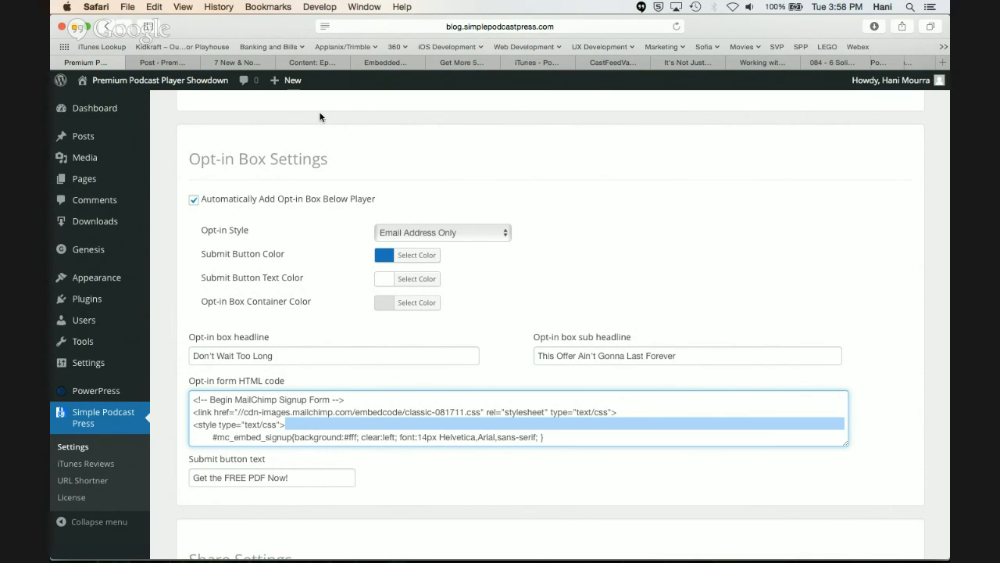
# Switch to the MailChimp embedded form page with the signup code, and open the overview of all mailing lists
pyautogui.click(311, 60)
pyautogui.click(383, 62)
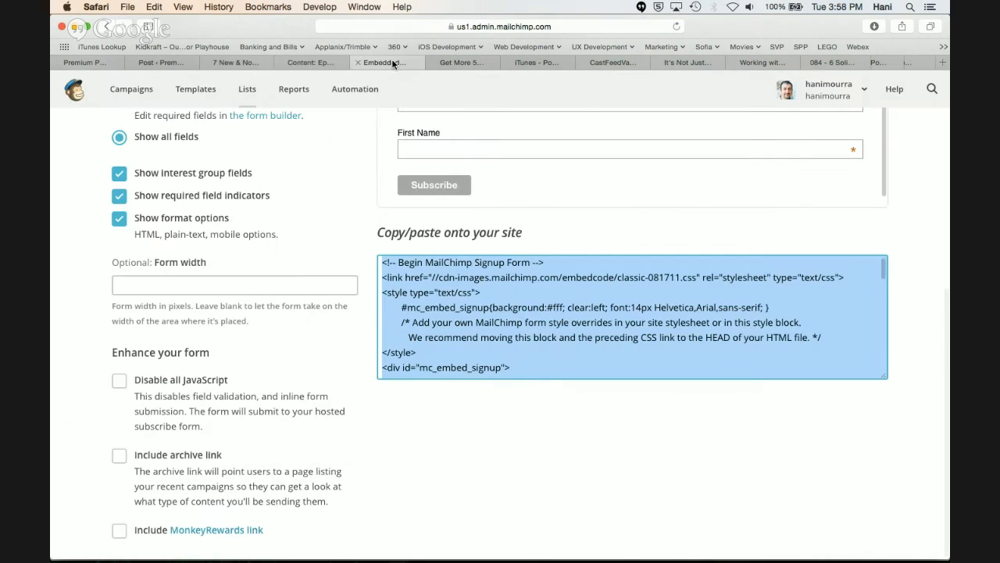
pyautogui.scroll(5, 328, 257)
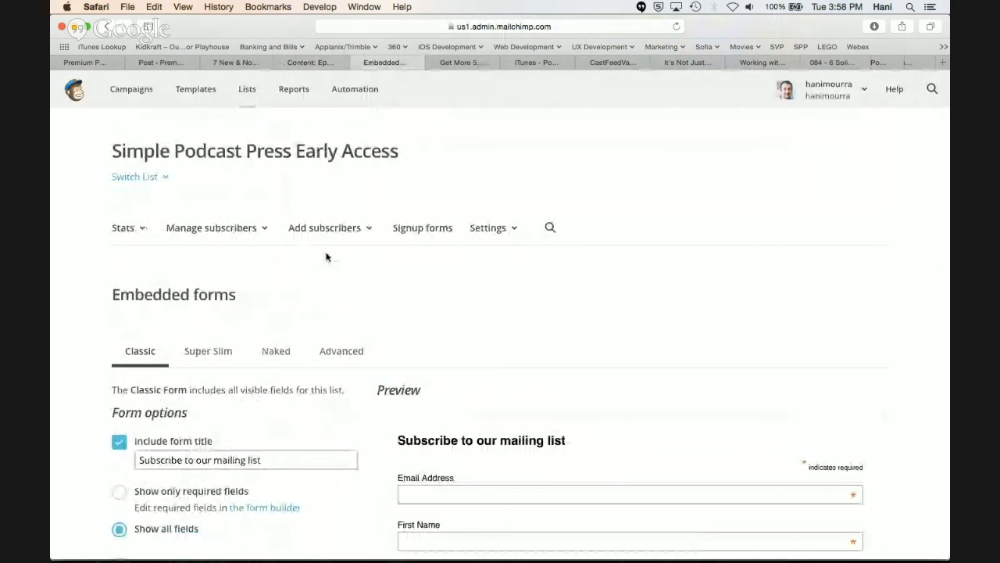
pyautogui.click(249, 91)
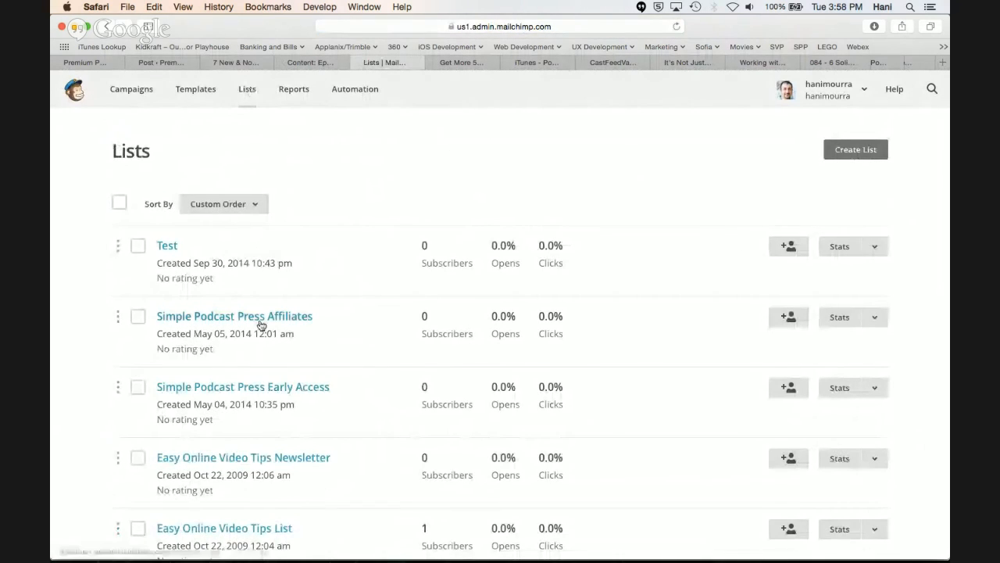
# Open the embedded signup forms of the Simple Podcast Press Early Access list
pyautogui.scroll(-1, 260, 320)
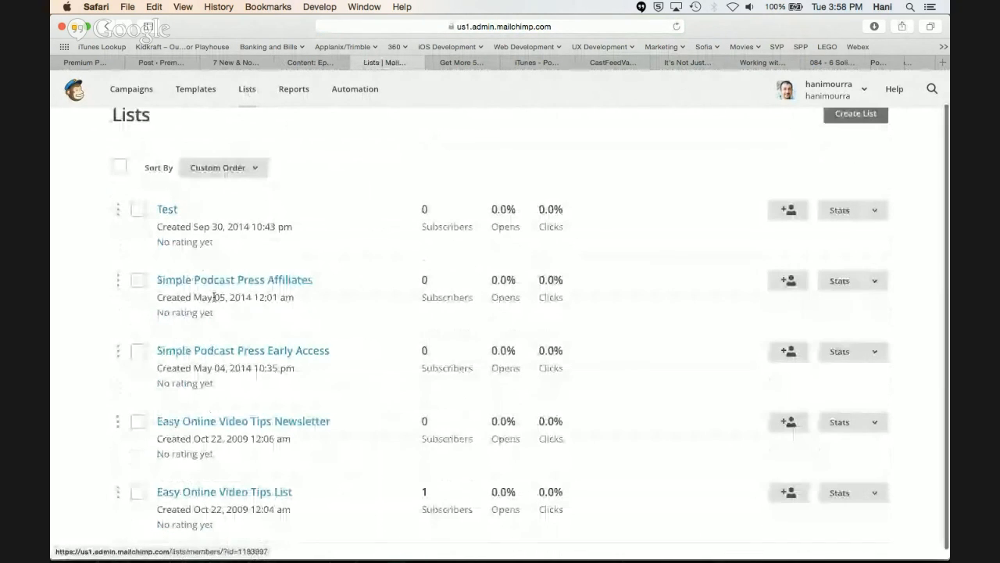
pyautogui.click(182, 351)
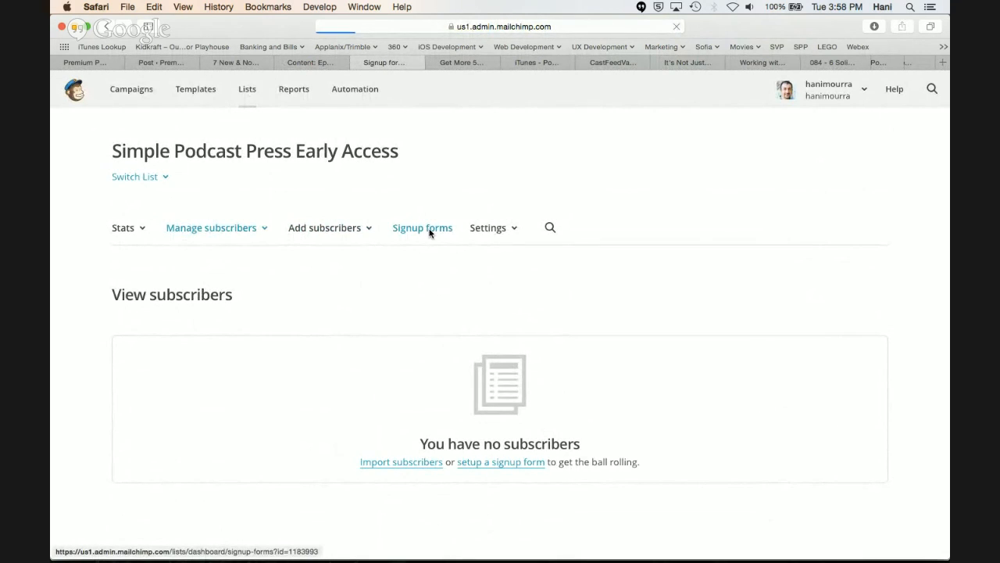
pyautogui.scroll(-1, 422, 247)
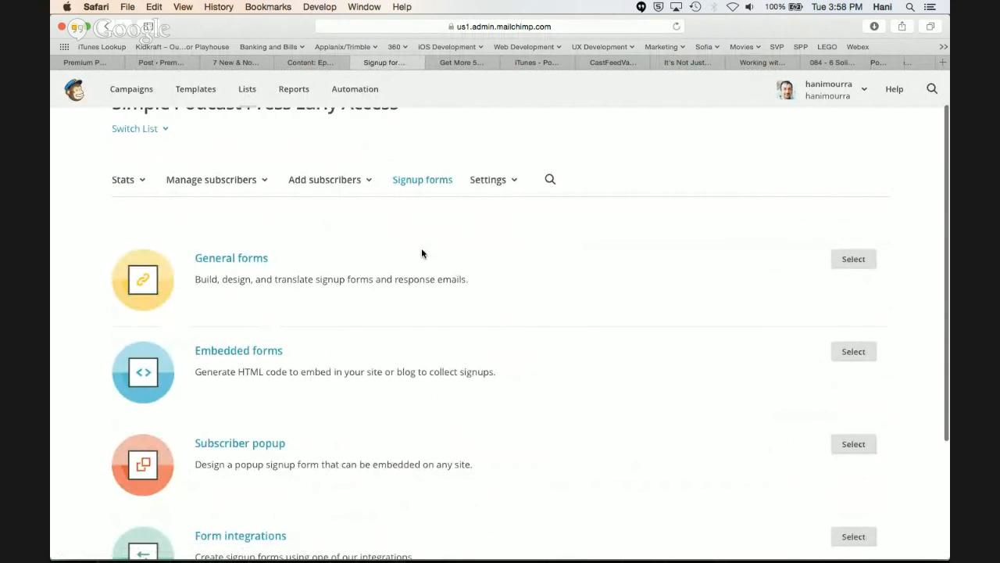
pyautogui.click(256, 353)
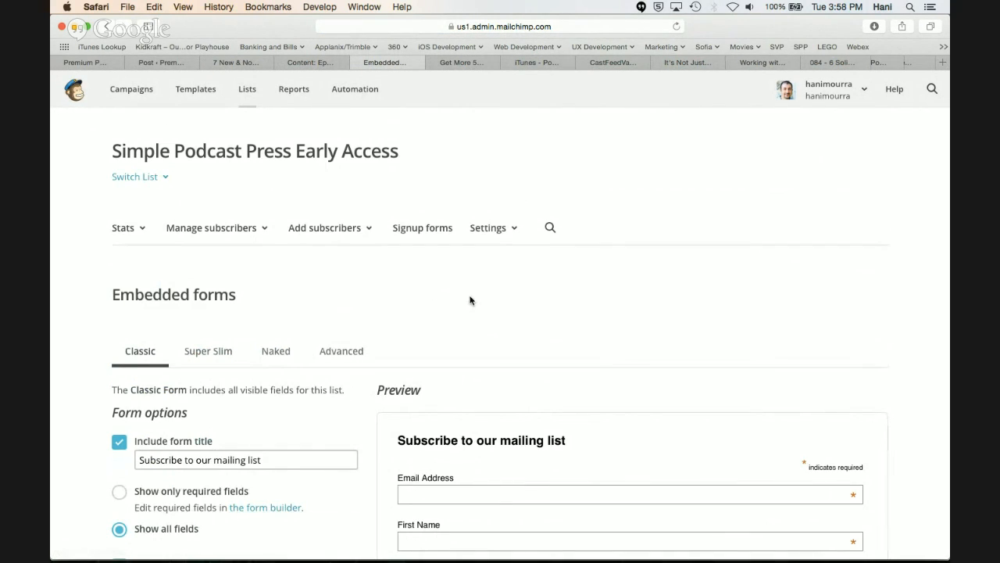
# Select the complete MailChimp embed code, and return to the Opt-in form HTML code field in the Simple Podcast Press settings
pyautogui.scroll(-4, 469, 300)
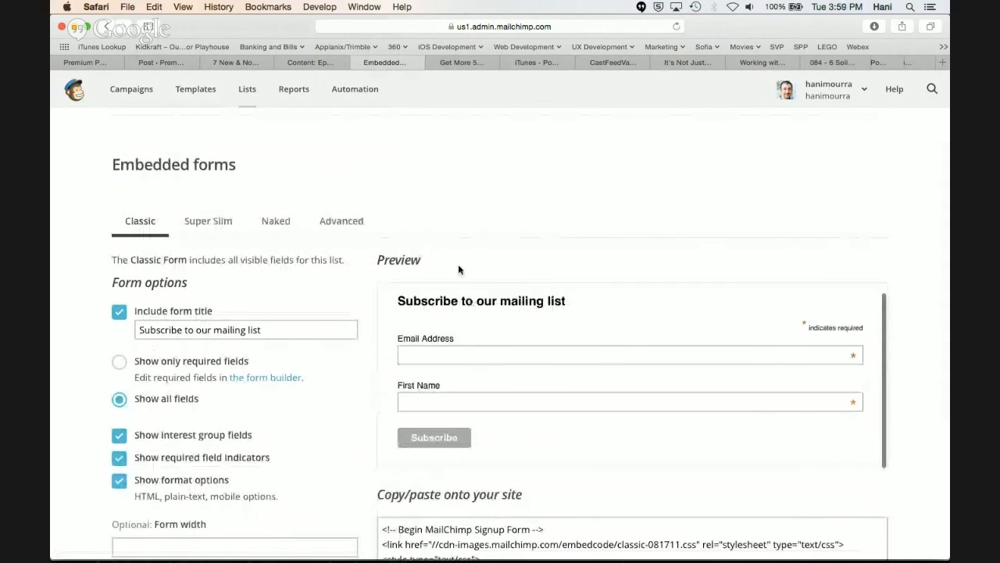
pyautogui.scroll(-5, 459, 270)
pyautogui.click(457, 399)
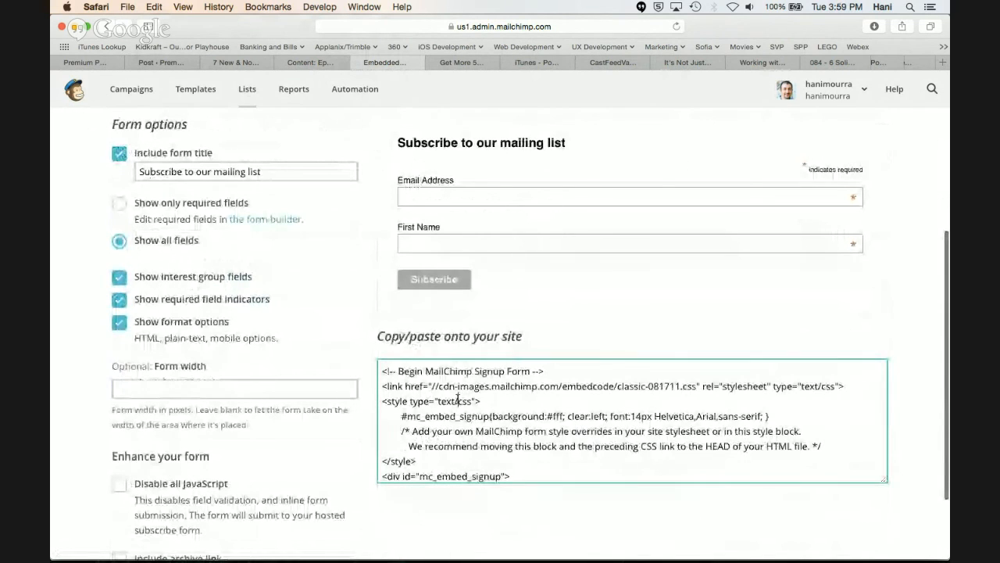
pyautogui.press('super+a')
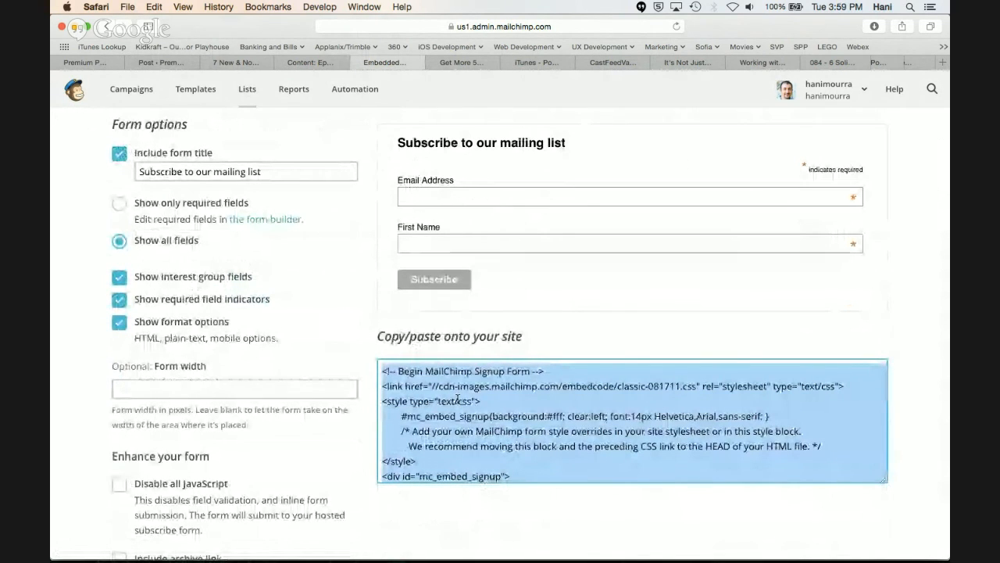
pyautogui.click(155, 67)
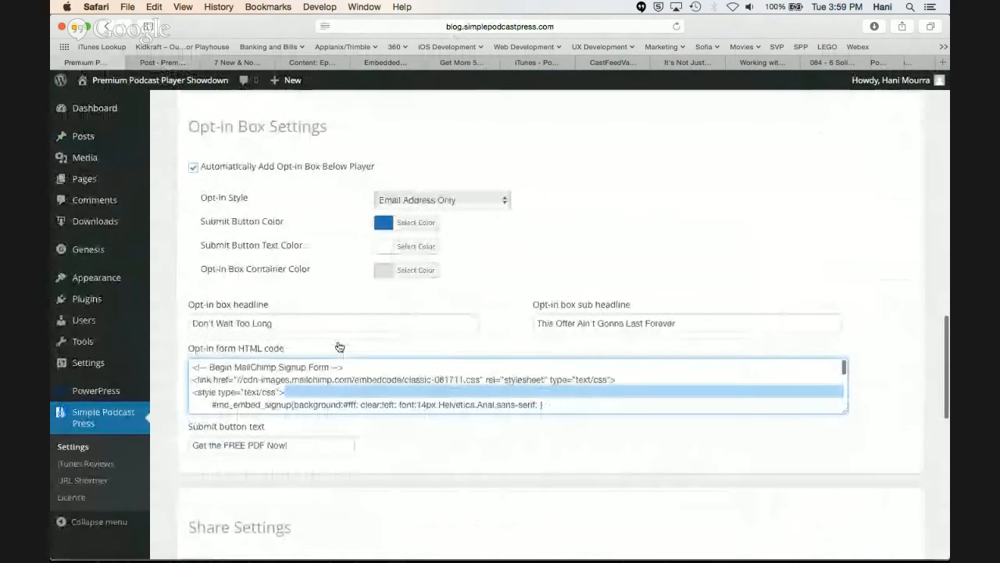
pyautogui.click(280, 380)
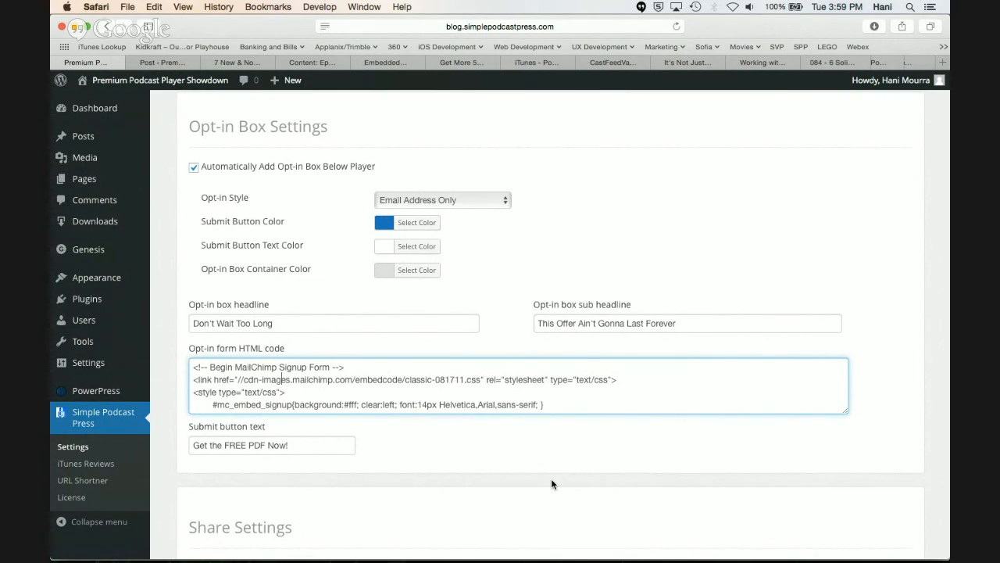
# Review the available opt-in styles, compare the Email Address Only box in the post preview, and return to the Opt-in Box Settings
pyautogui.scroll(-1, 552, 484)
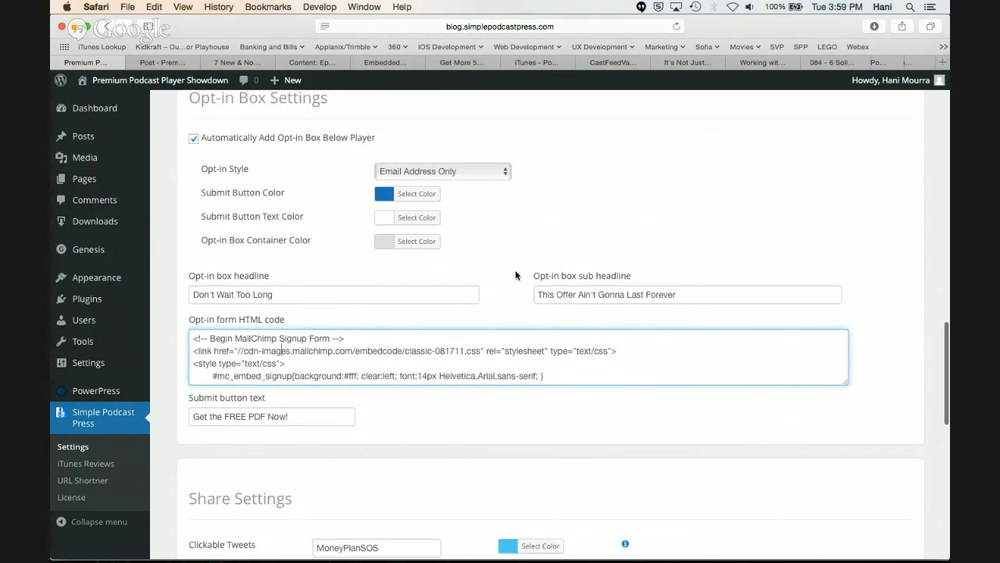
pyautogui.scroll(1, 497, 183)
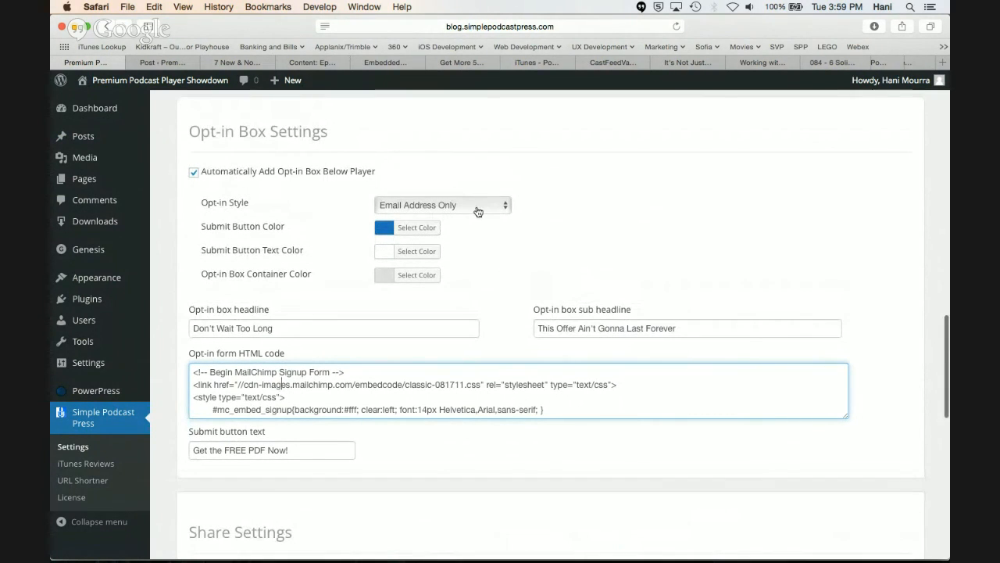
pyautogui.click(478, 210)
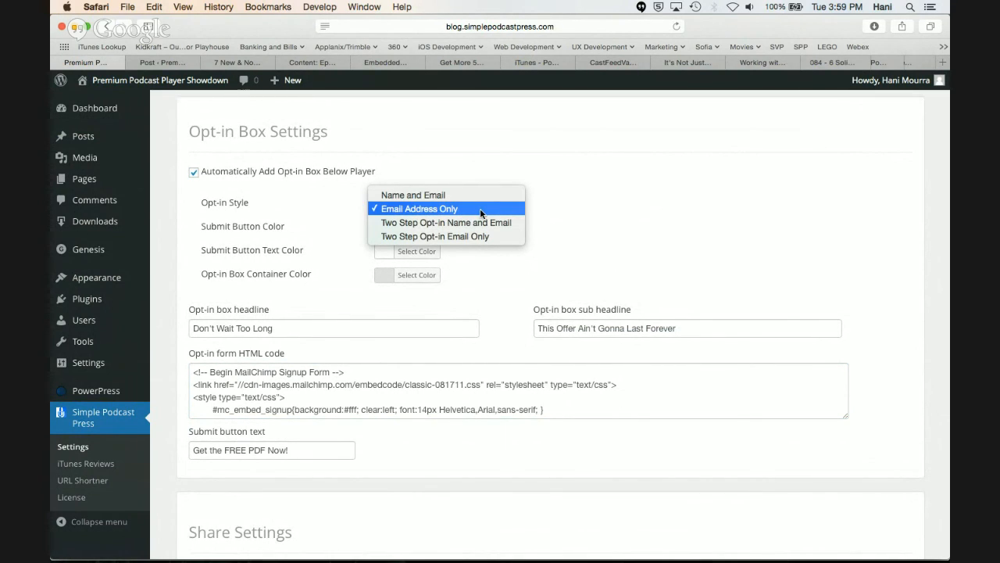
pyautogui.click(551, 210)
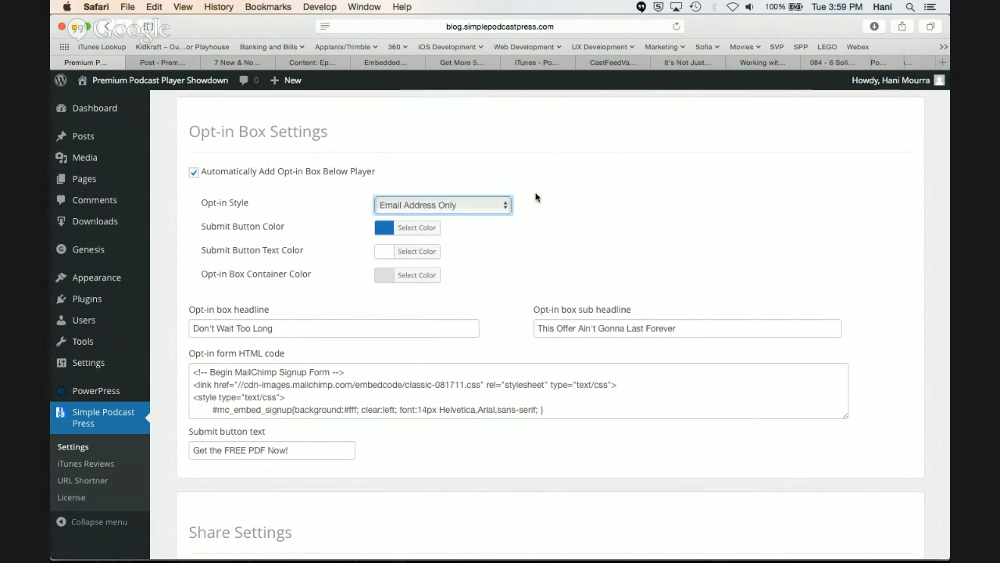
pyautogui.click(238, 62)
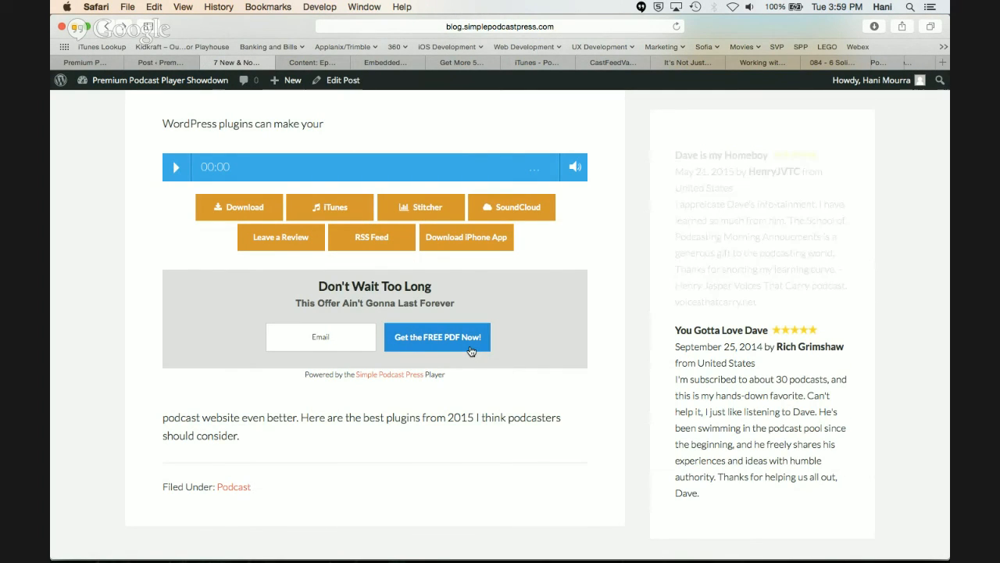
pyautogui.click(164, 65)
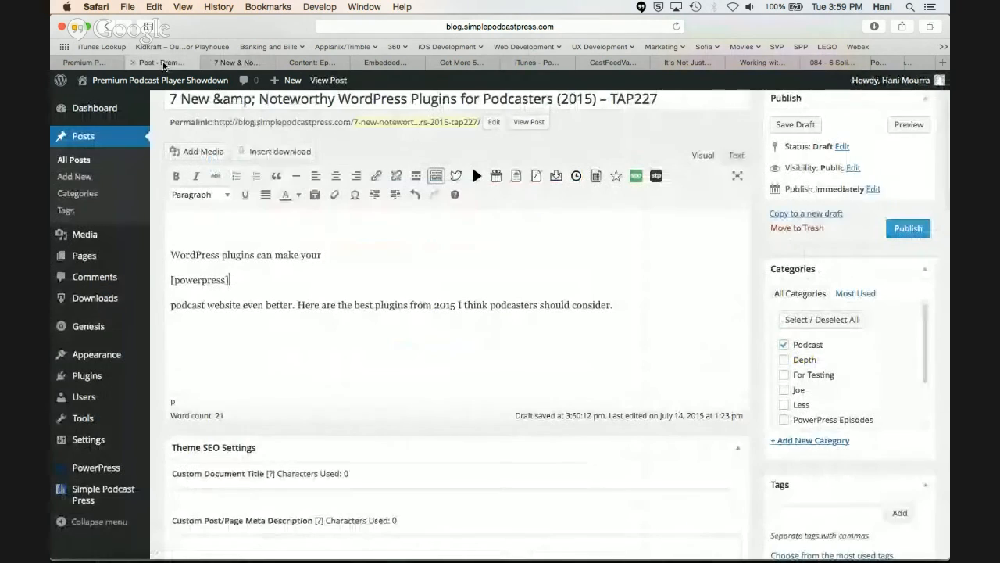
pyautogui.click(108, 62)
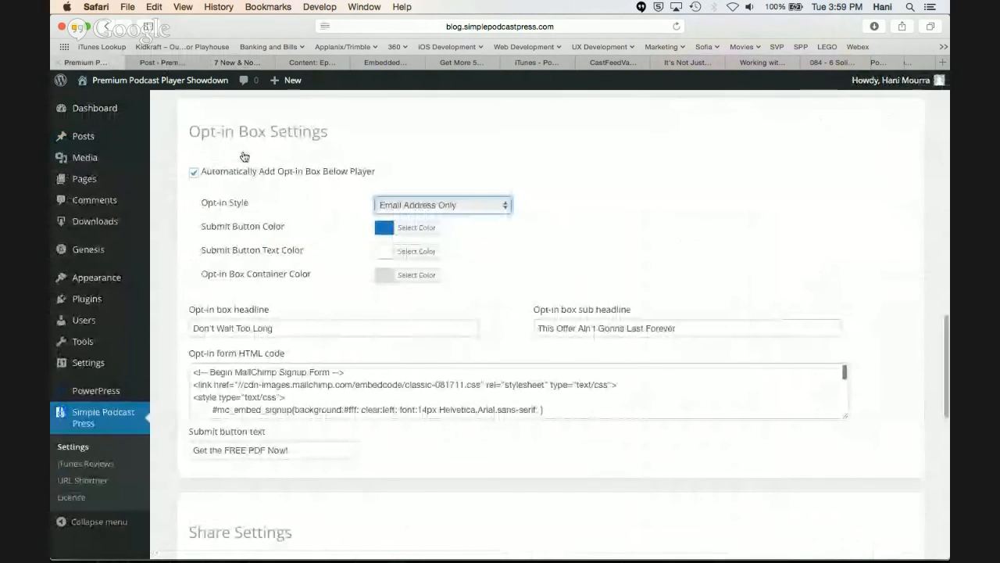
# Set the Opt-in Style to Two Step Opt-in Name and Email, and save the plugin settings
pyautogui.click(468, 207)
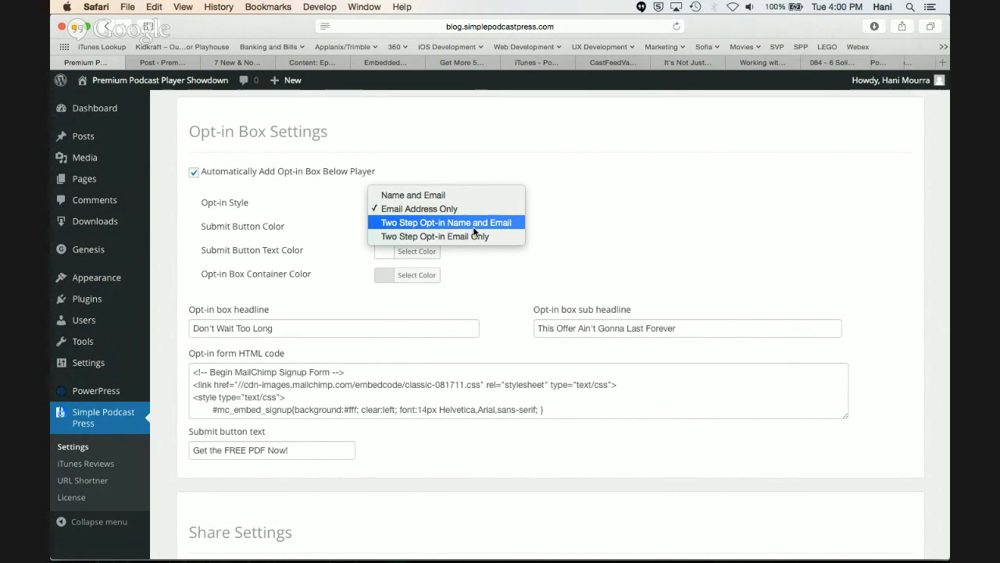
pyautogui.click(473, 227)
pyautogui.scroll(-3, 474, 231)
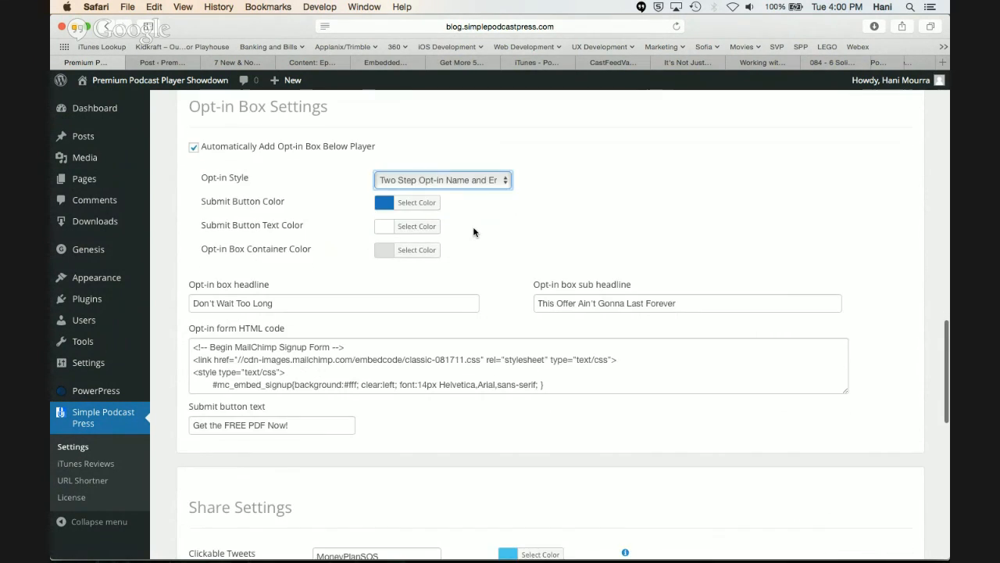
pyautogui.scroll(-10, 474, 231)
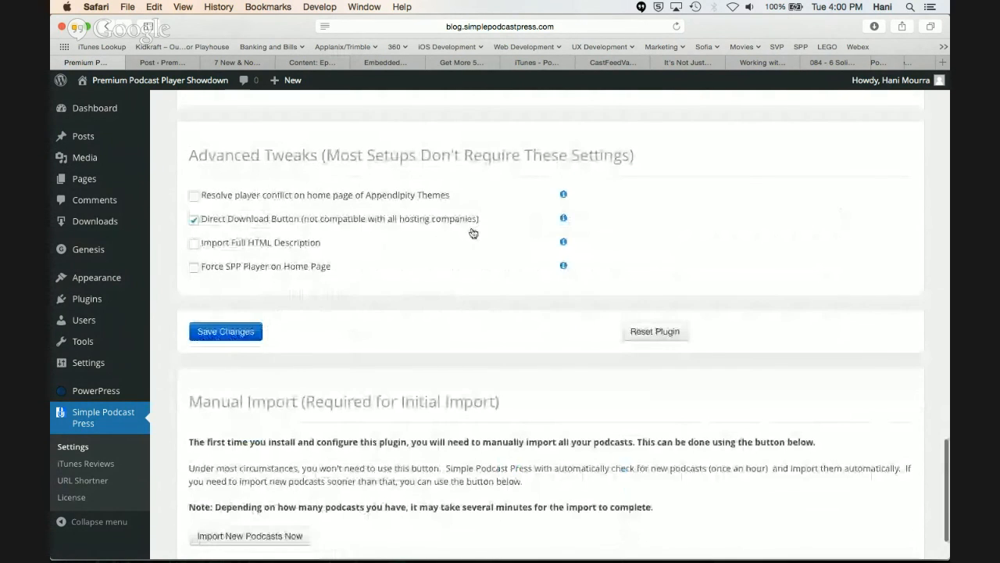
pyautogui.click(244, 334)
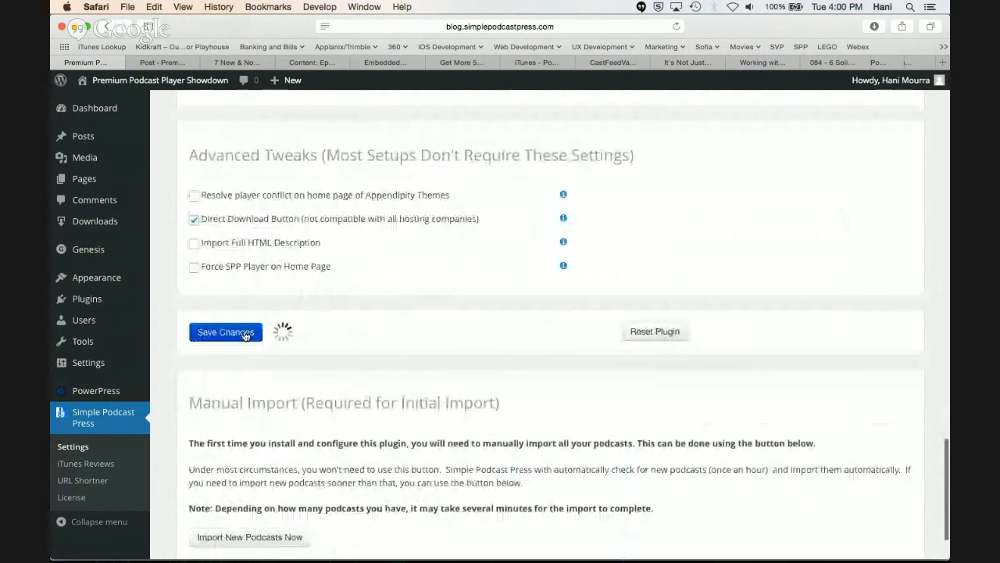
# Test the two-step opt-in popup twice from the button below the player in the post preview, closing it each time
pyautogui.click(237, 62)
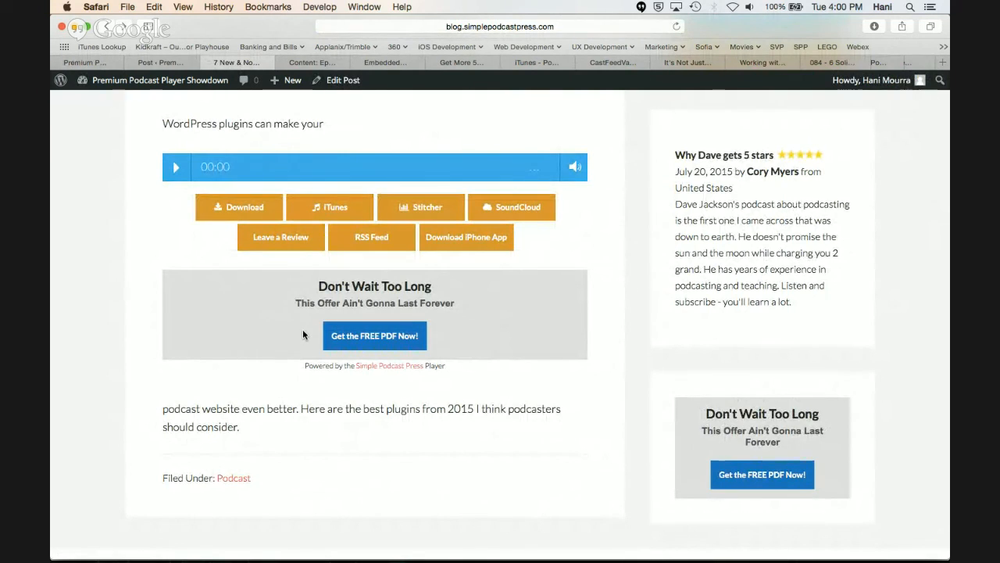
pyautogui.click(378, 338)
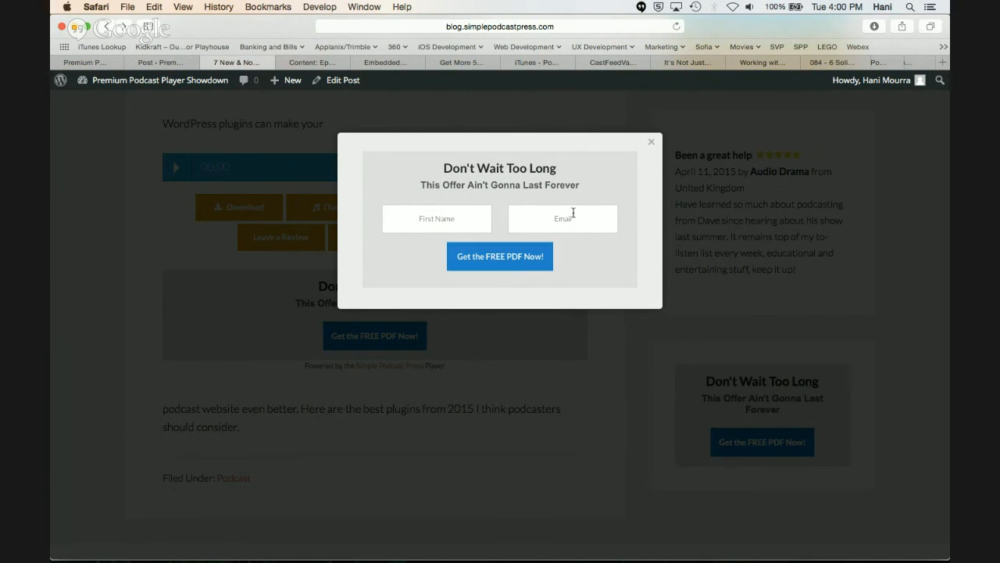
pyautogui.click(653, 144)
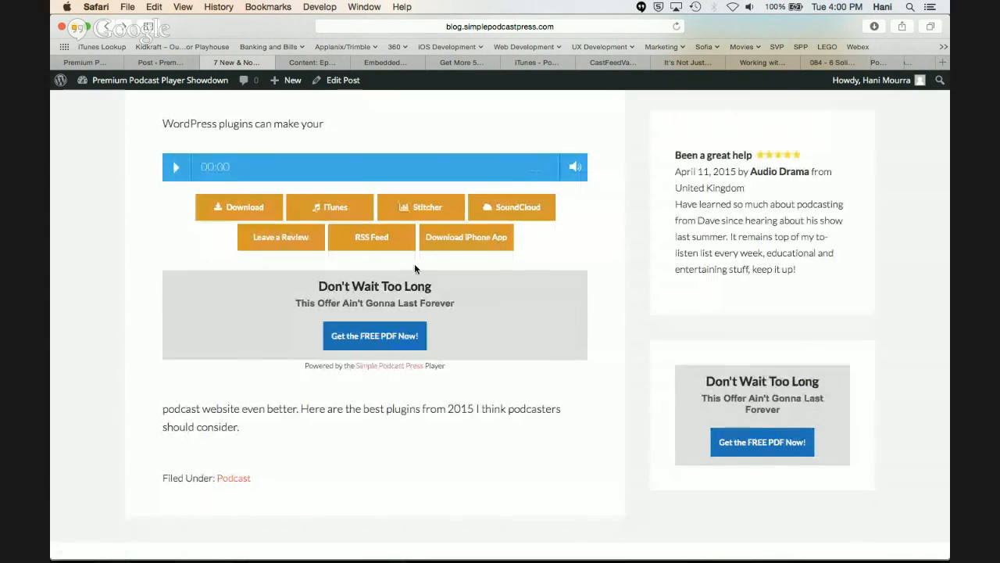
pyautogui.click(369, 337)
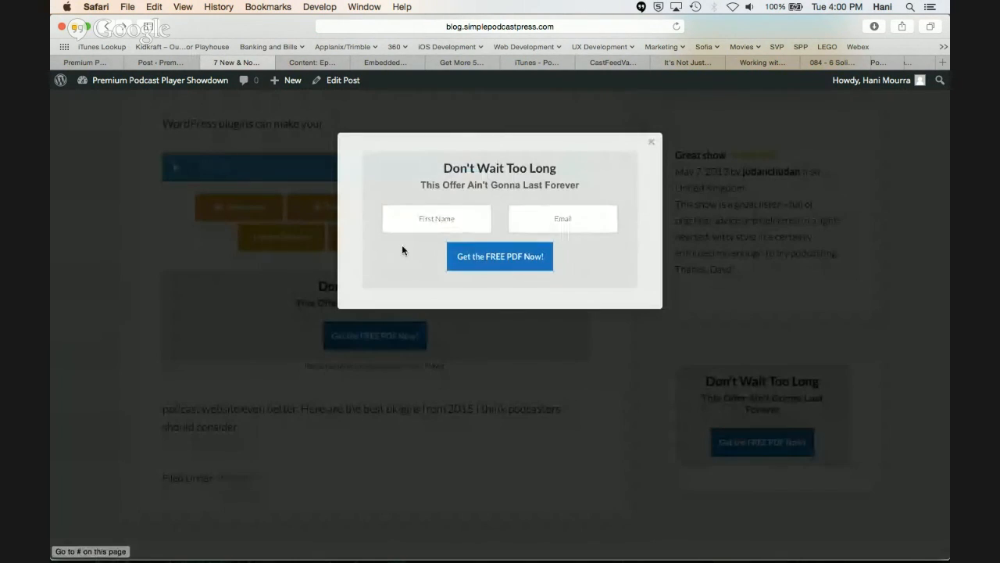
pyautogui.click(652, 145)
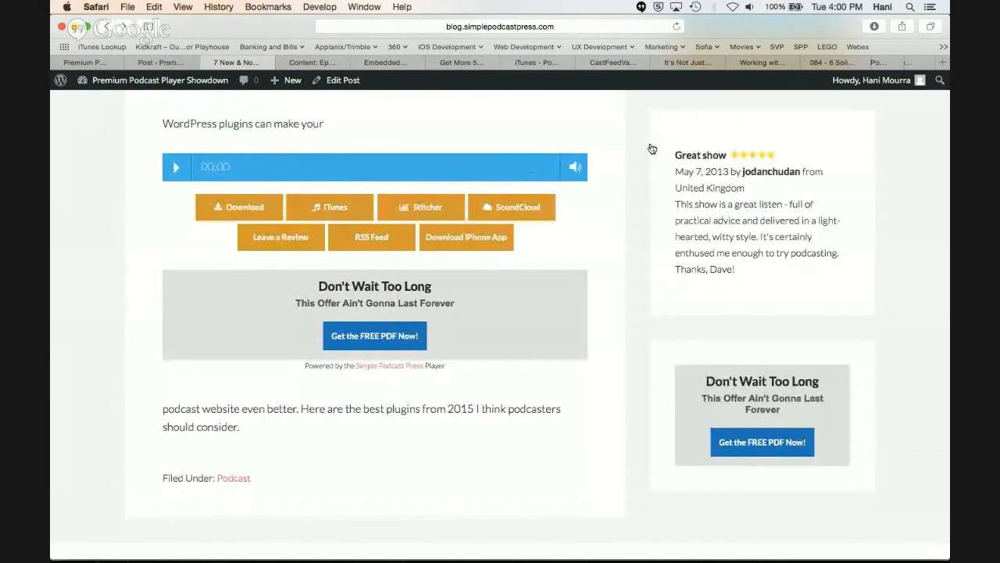
# Return to the Simple Podcast Press settings and examine the opt-in form code and the Share Settings
pyautogui.click(164, 62)
pyautogui.click(96, 67)
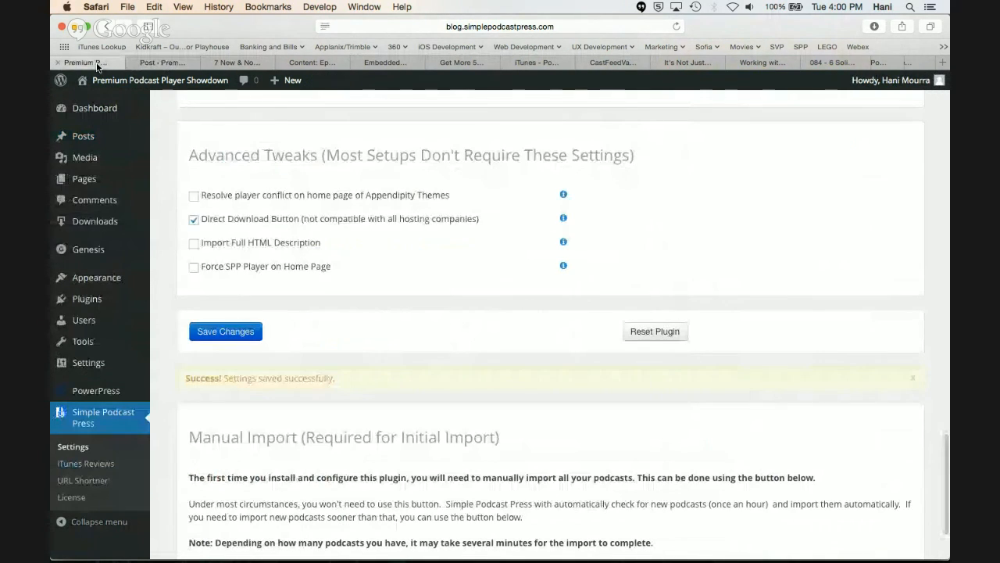
pyautogui.scroll(5, 287, 224)
pyautogui.scroll(5, 286, 226)
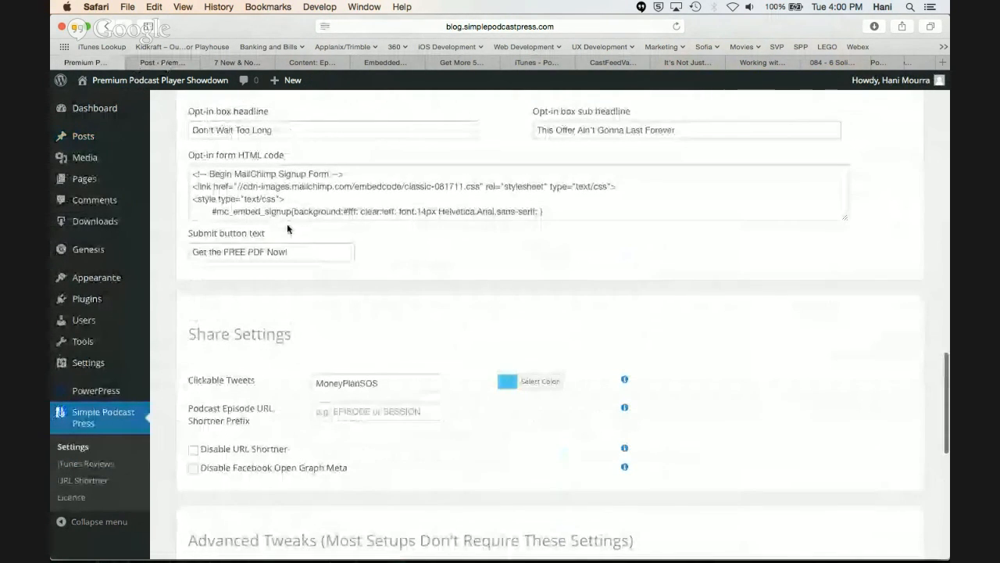
pyautogui.scroll(-5, 286, 228)
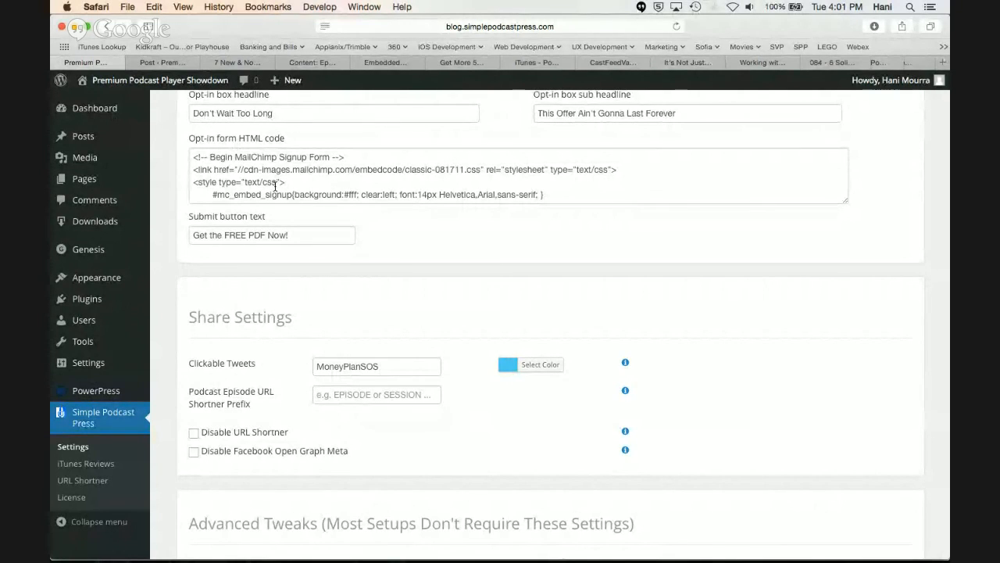
# Open the WordPress Dashboard and examine its International iTunes Reviews widget
pyautogui.click(101, 110)
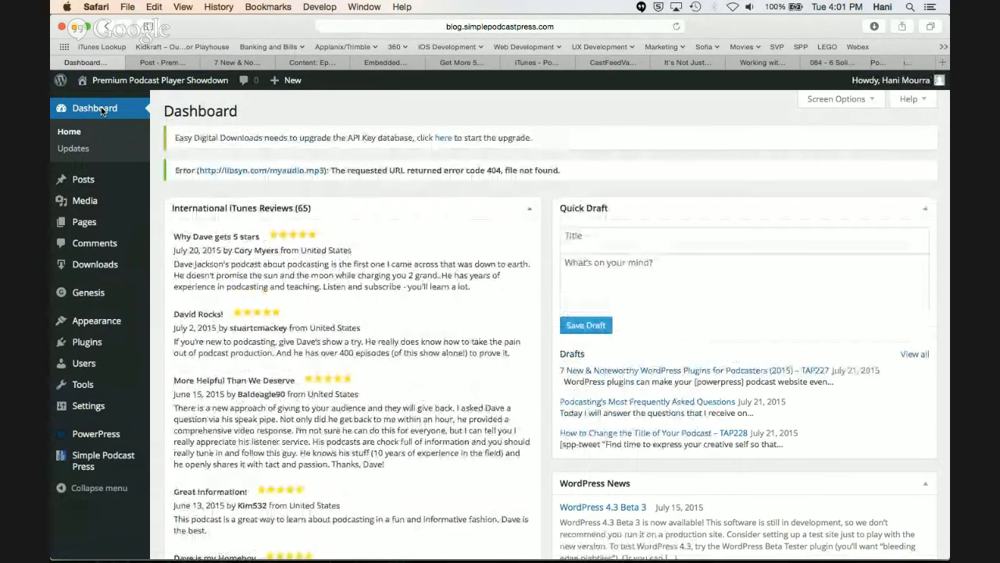
pyautogui.scroll(-2, 259, 260)
pyautogui.scroll(-3, 260, 259)
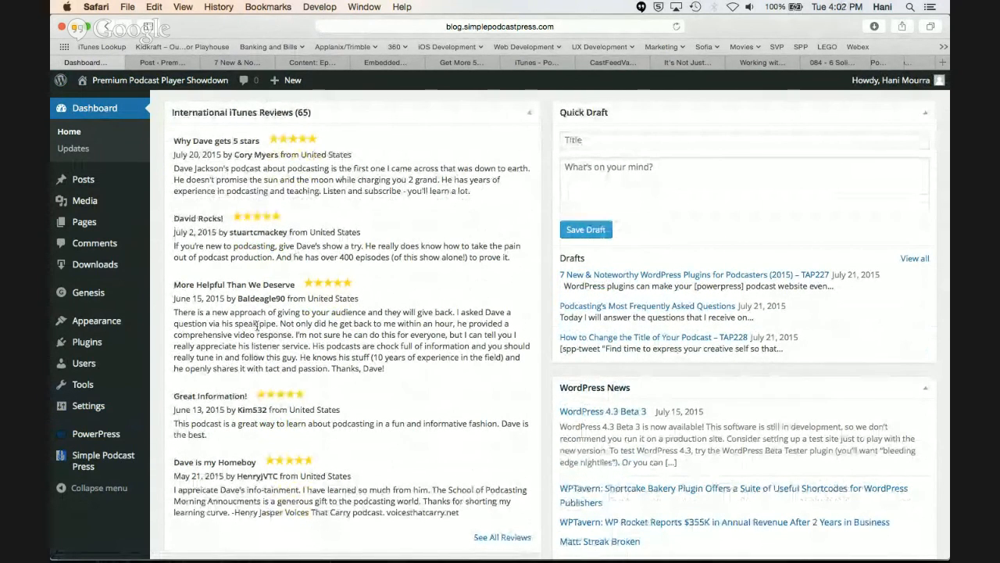
pyautogui.scroll(-5, 258, 328)
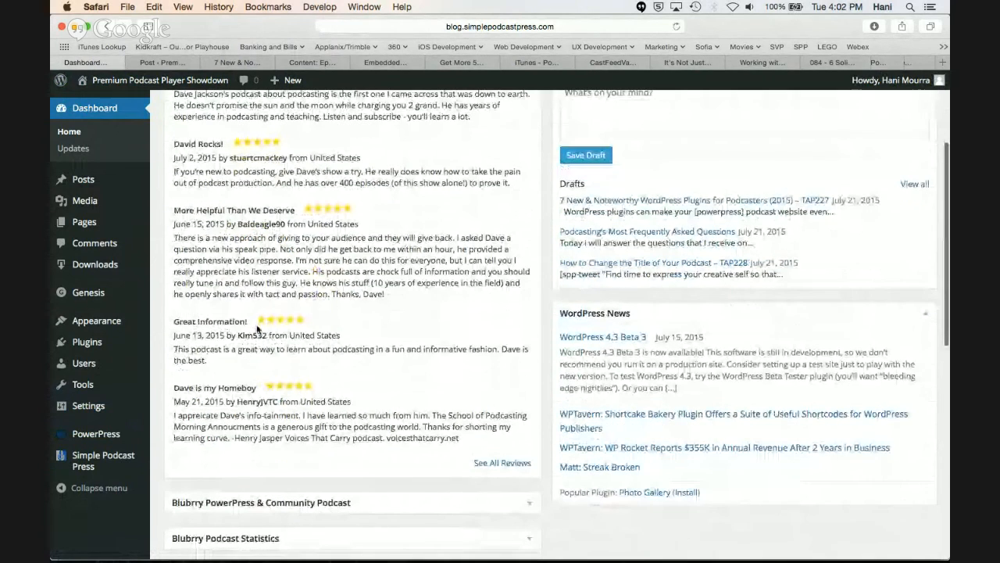
# Open the full list of International iTunes Reviews and read through the entries
pyautogui.click(493, 464)
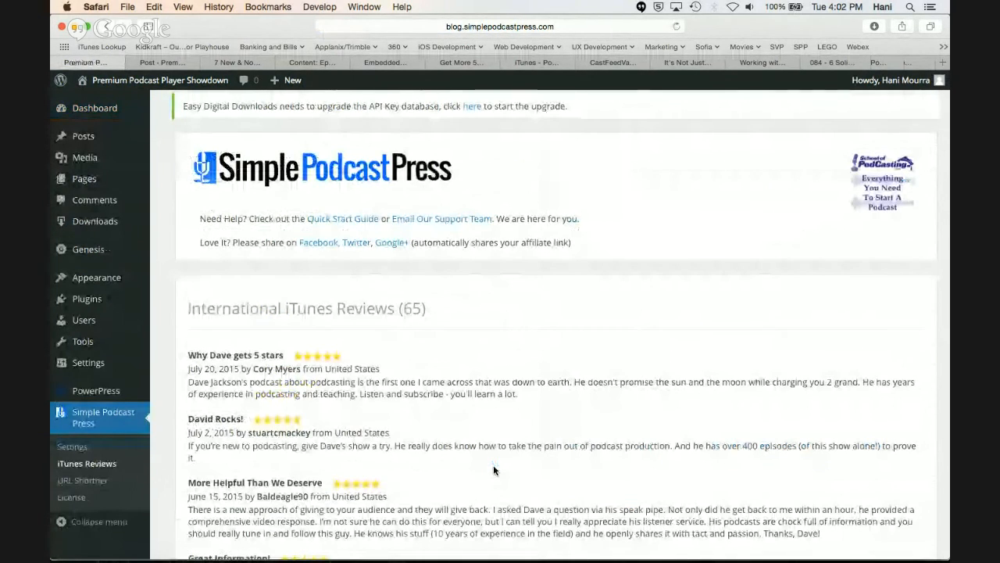
pyautogui.scroll(-2, 494, 468)
pyautogui.scroll(2, 494, 467)
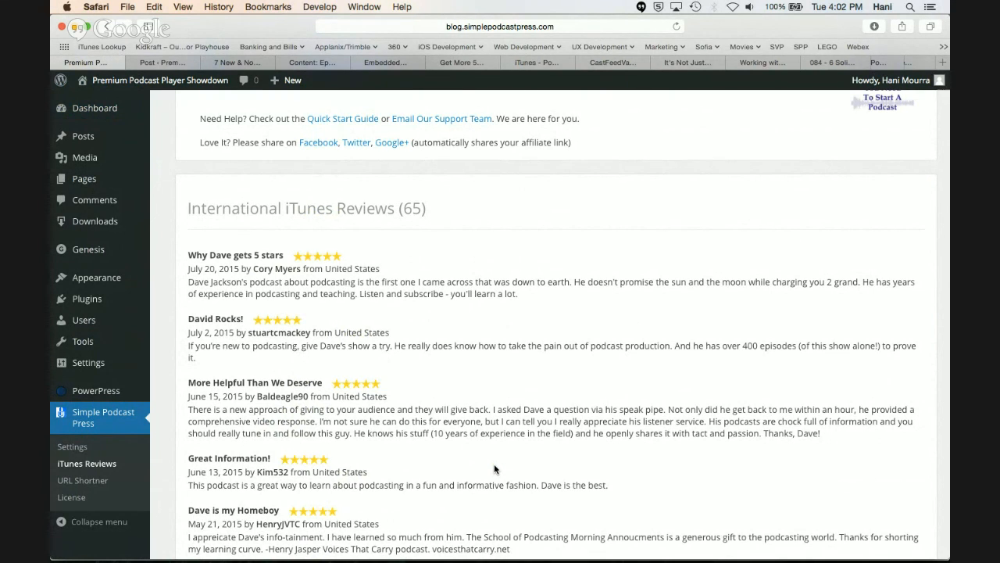
pyautogui.scroll(-2, 493, 466)
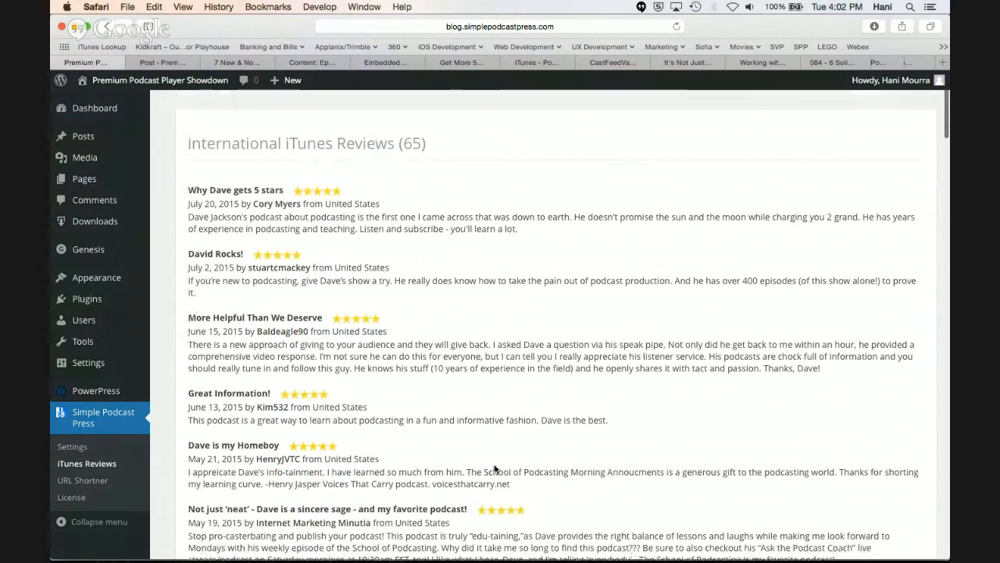
pyautogui.scroll(-1, 494, 466)
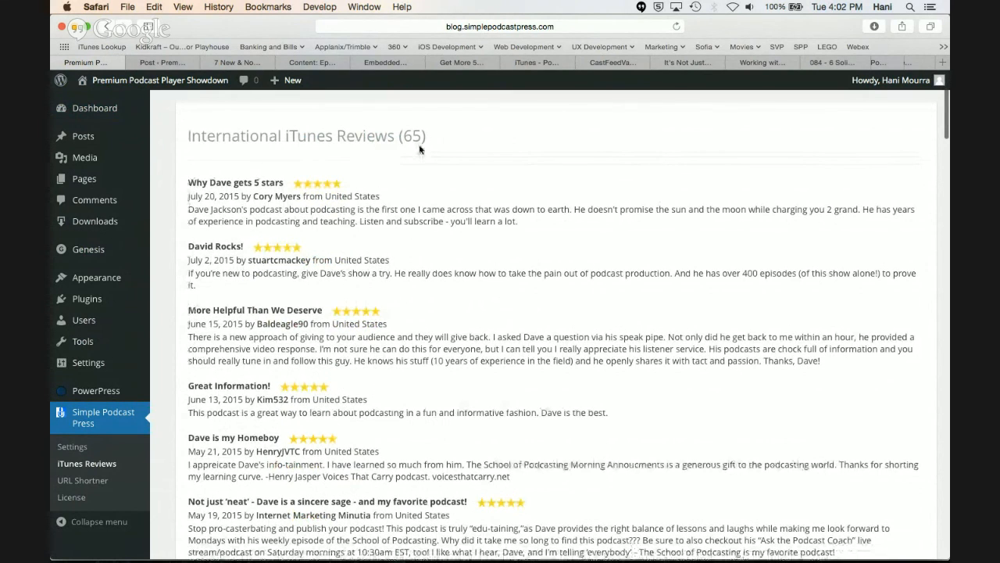
# Browse the International iTunes Reviews down to the oldest entry and return to the start of the list
pyautogui.scroll(-5, 419, 146)
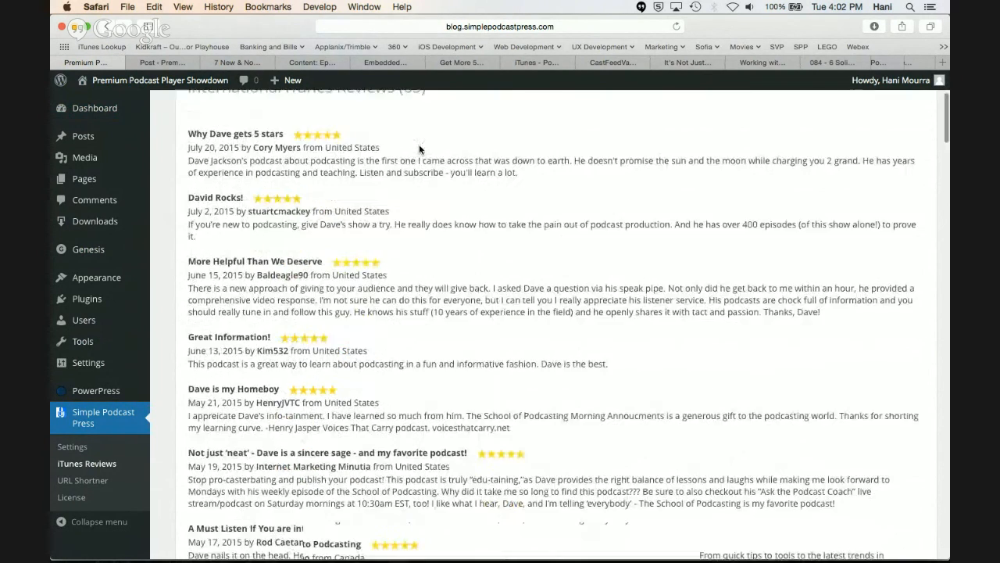
pyautogui.scroll(-1, 419, 148)
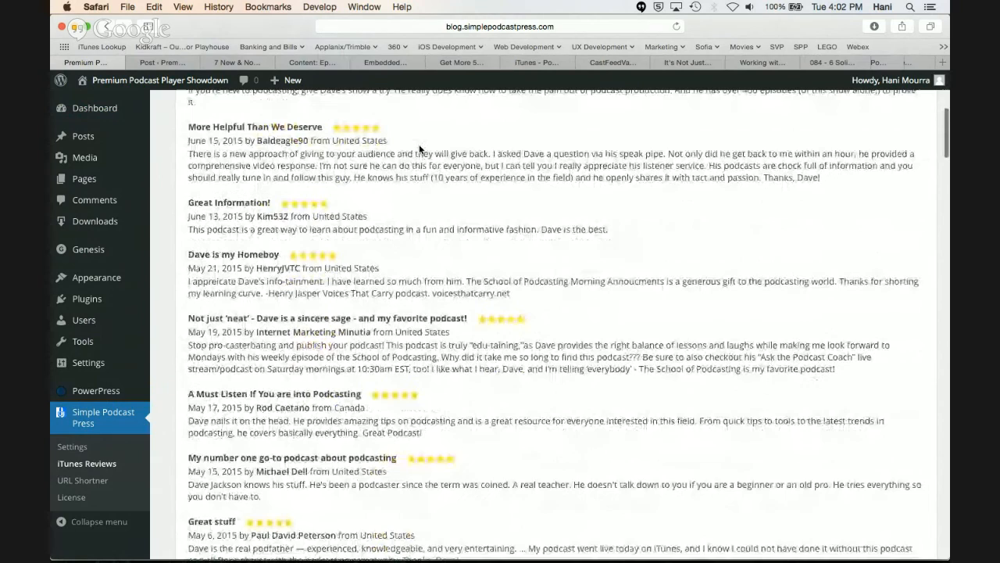
pyautogui.scroll(-3, 340, 449)
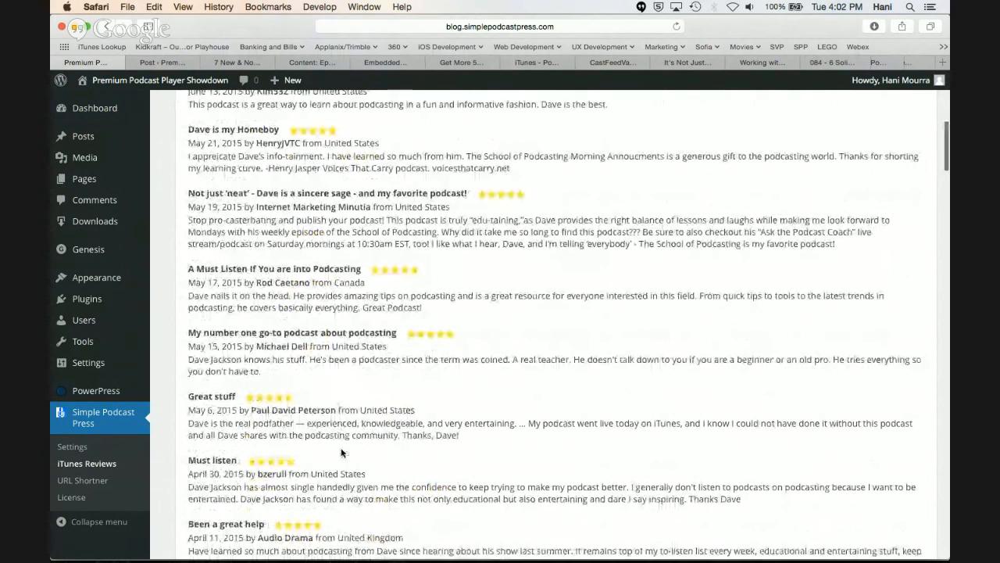
pyautogui.scroll(4, 341, 447)
pyautogui.scroll(3, 340, 450)
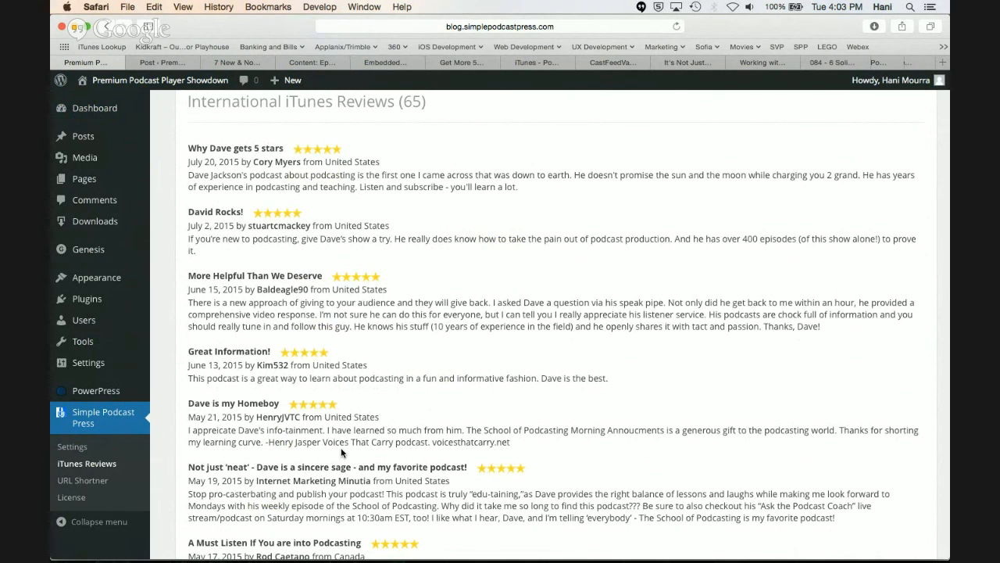
pyautogui.scroll(2, 340, 451)
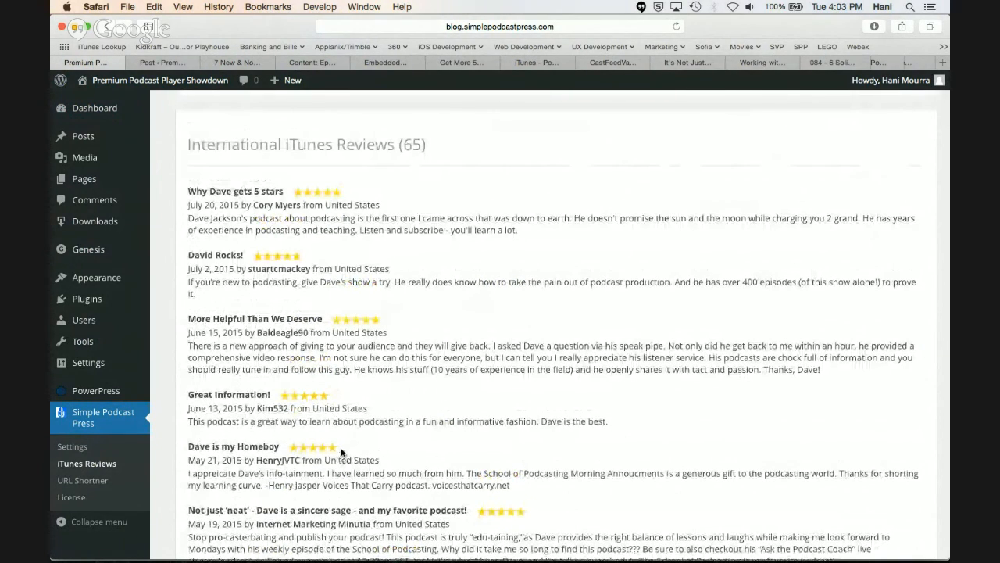
pyautogui.scroll(-10, 340, 451)
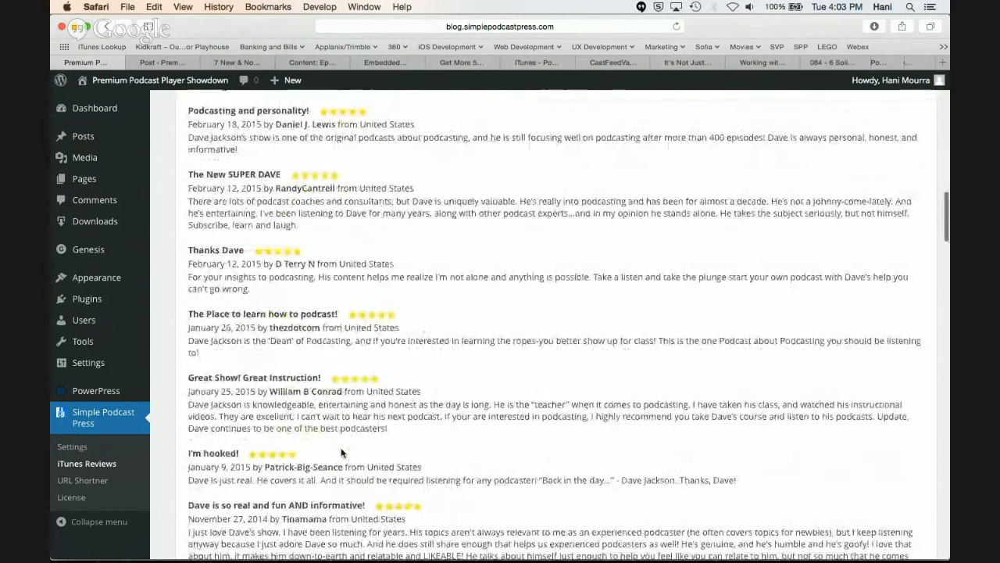
pyautogui.scroll(-8, 341, 448)
pyautogui.scroll(-15, 341, 449)
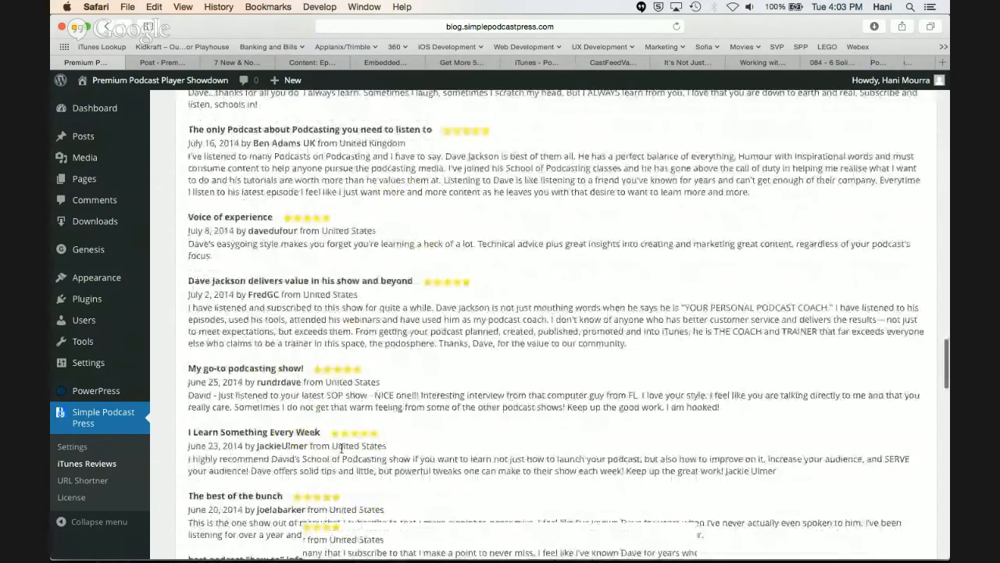
pyautogui.scroll(-10, 341, 448)
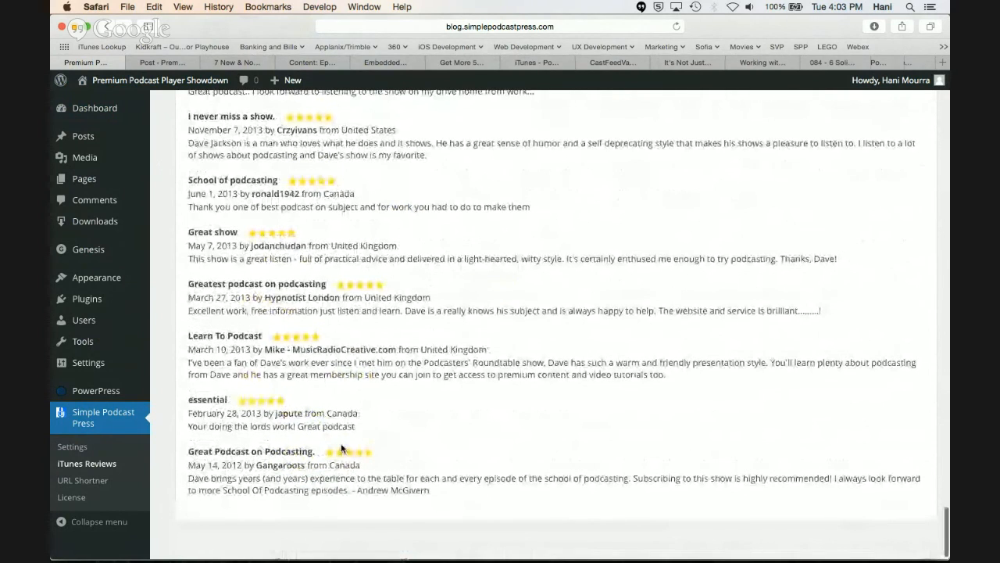
pyautogui.scroll(20, 341, 449)
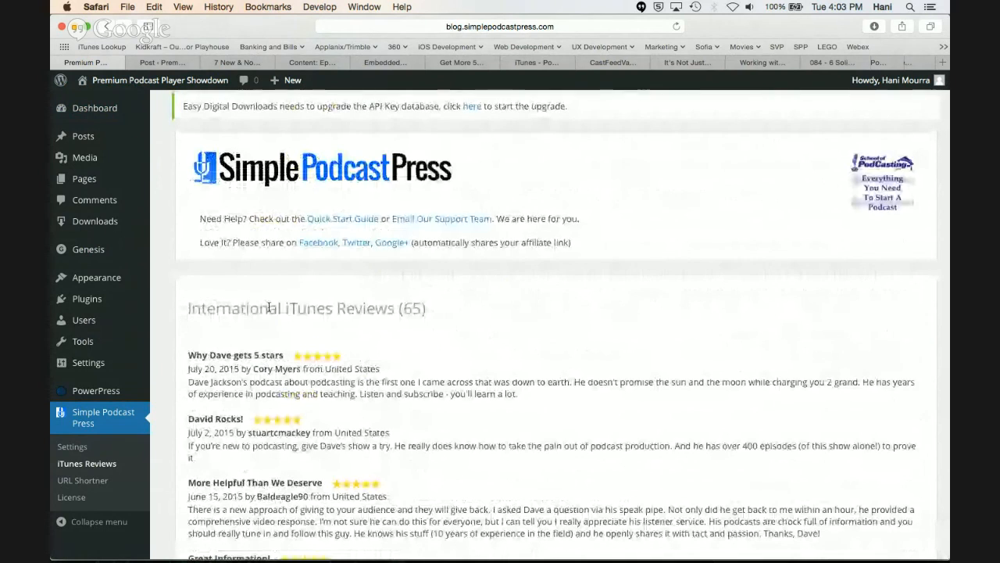
# Open the Widgets settings, expand the Primary Sidebar and remove its Podcast Reviews widget
pyautogui.moveTo(110, 114)
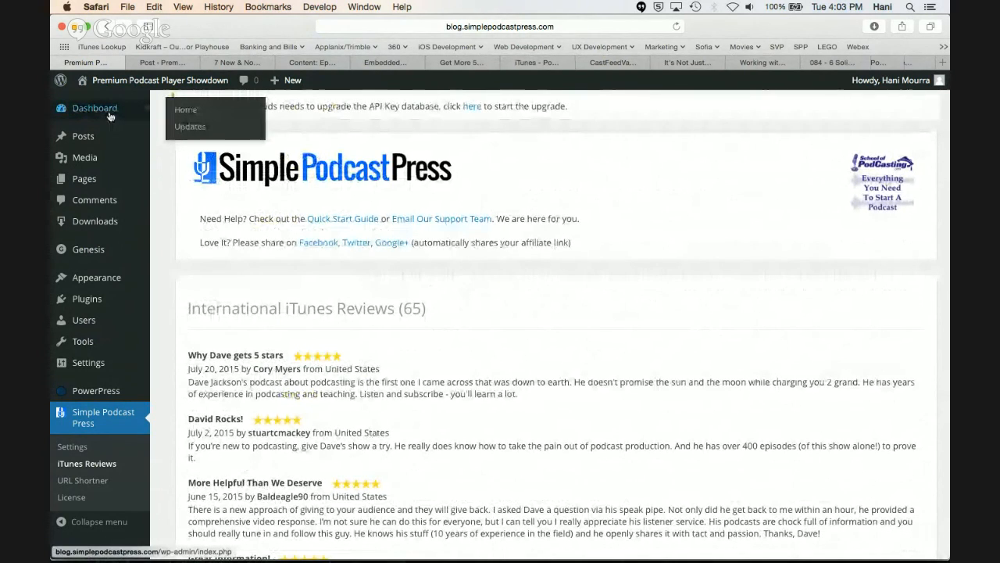
pyautogui.moveTo(97, 139)
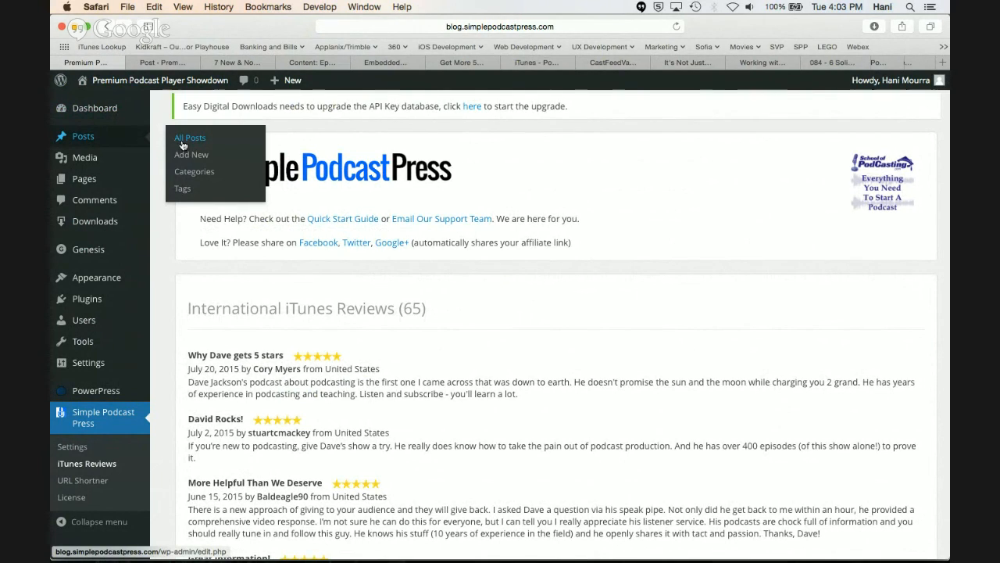
pyautogui.moveTo(123, 285)
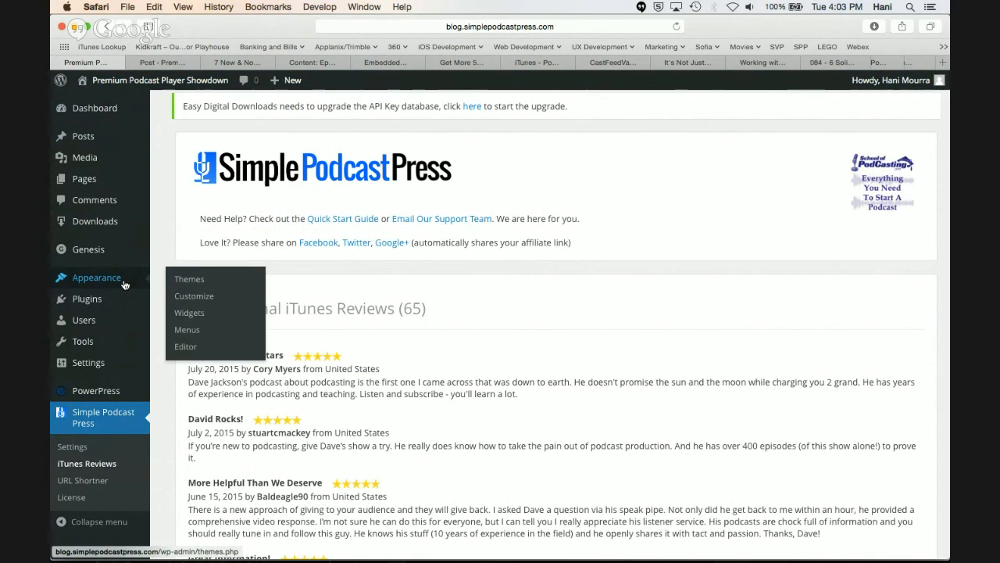
pyautogui.click(208, 320)
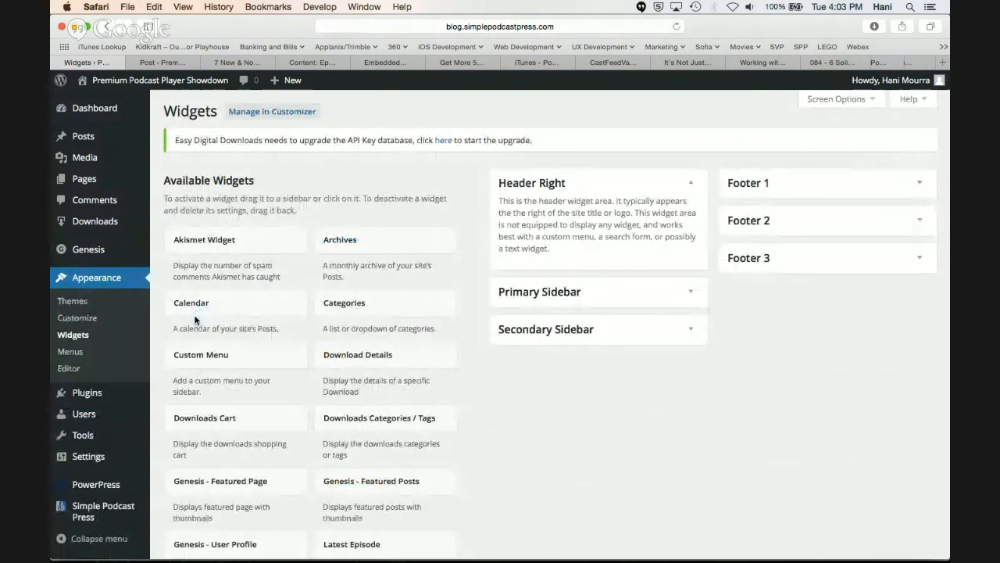
pyautogui.click(693, 296)
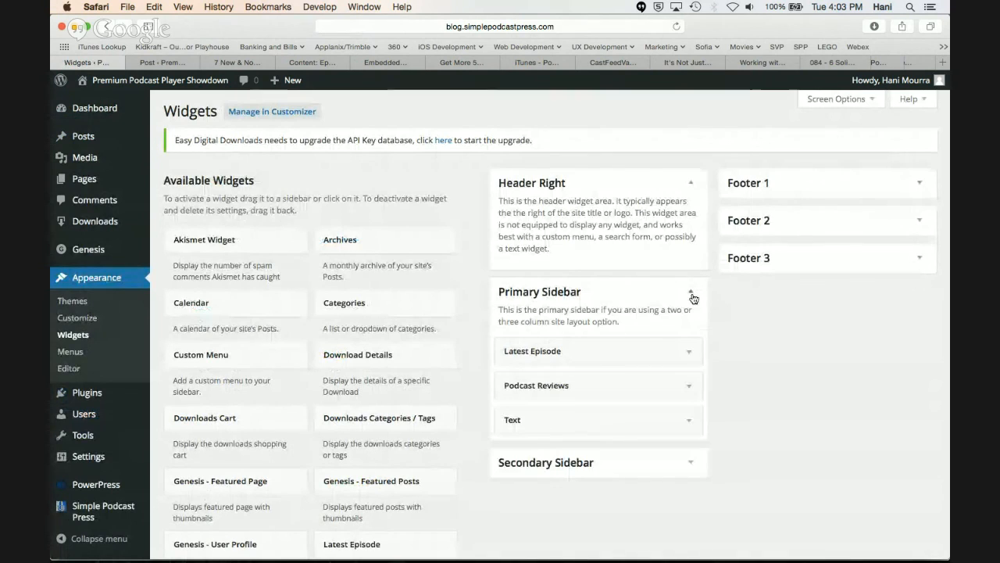
pyautogui.scroll(-1, 670, 301)
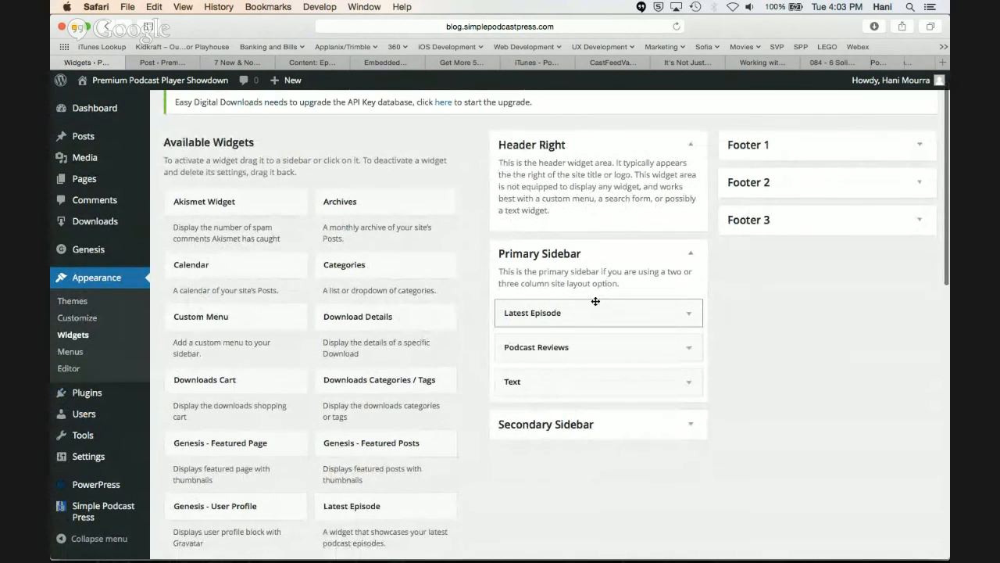
pyautogui.scroll(-1, 617, 293)
pyautogui.scroll(-1, 627, 273)
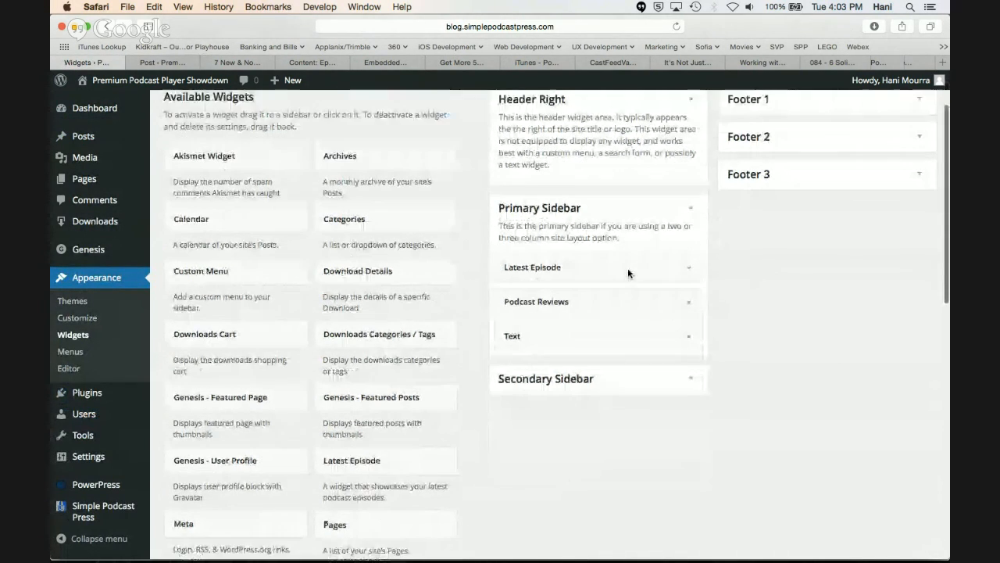
pyautogui.moveTo(546, 303); pyautogui.dragTo(261, 352)
# Add the Podcast Reviews widget at the top of the Primary Sidebar and save it with 5 reviews in the List style
pyautogui.scroll(-1, 250, 371)
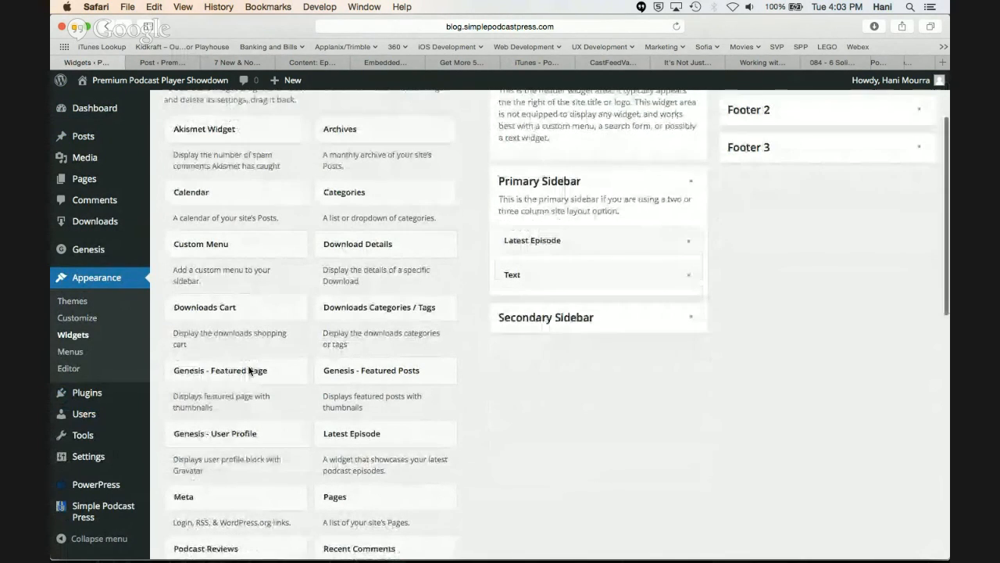
pyautogui.scroll(1, 356, 344)
pyautogui.scroll(-3, 355, 344)
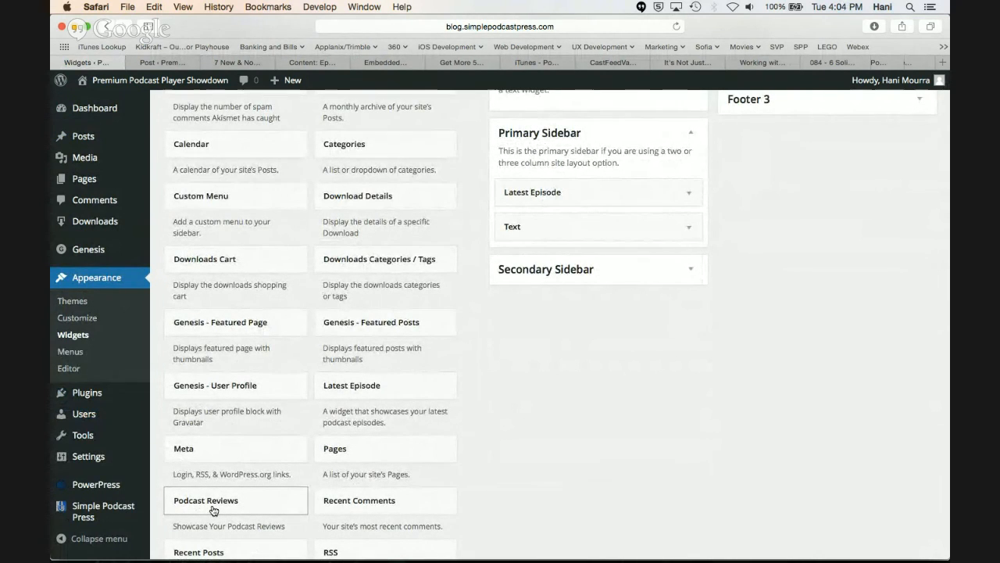
pyautogui.moveTo(213, 508); pyautogui.dragTo(548, 191)
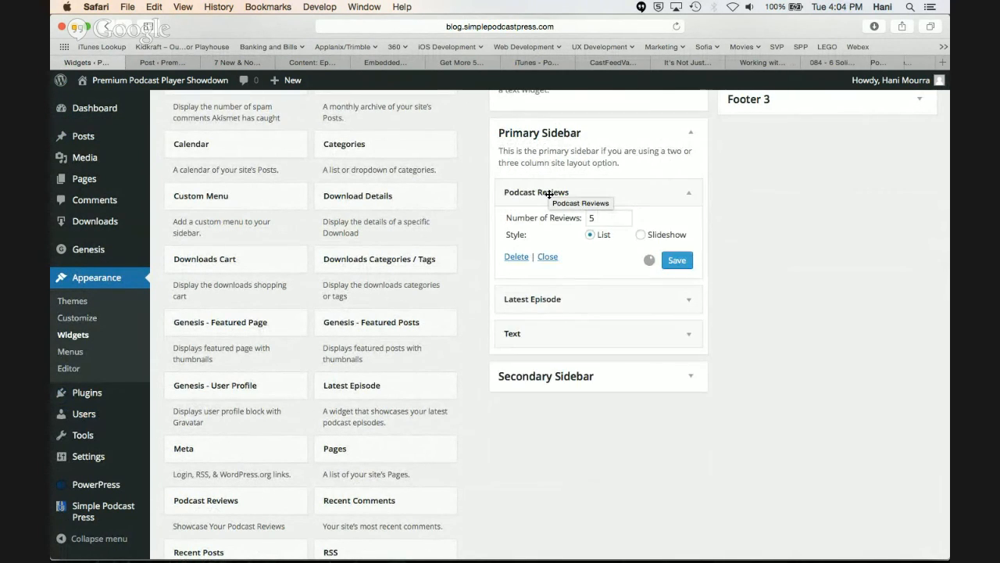
pyautogui.click(642, 235)
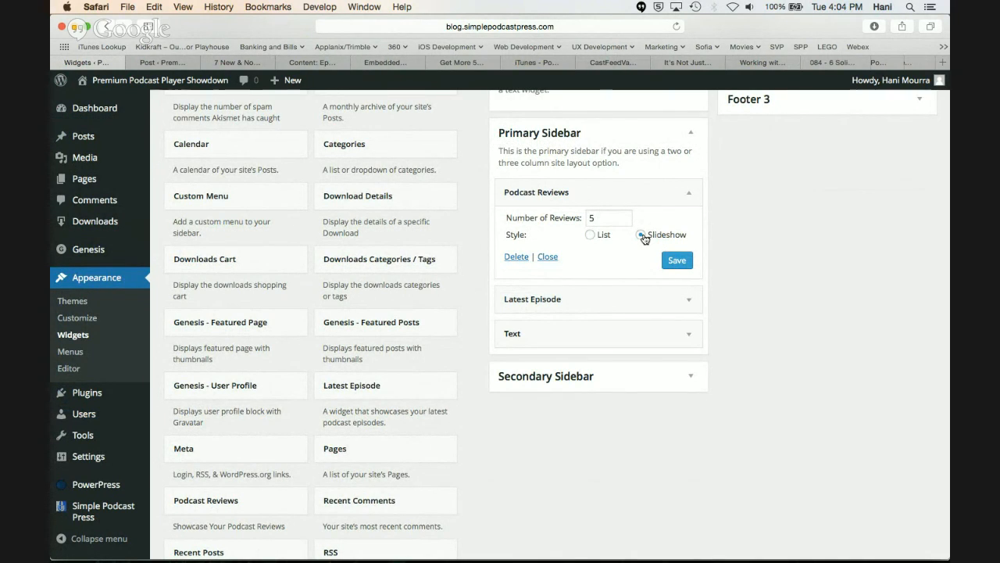
pyautogui.click(598, 221)
pyautogui.click(671, 265)
pyautogui.click(678, 261)
# Switch to the post preview and examine the podcast reviews displayed in the sidebar
pyautogui.click(266, 65)
pyautogui.scroll(-1, 554, 319)
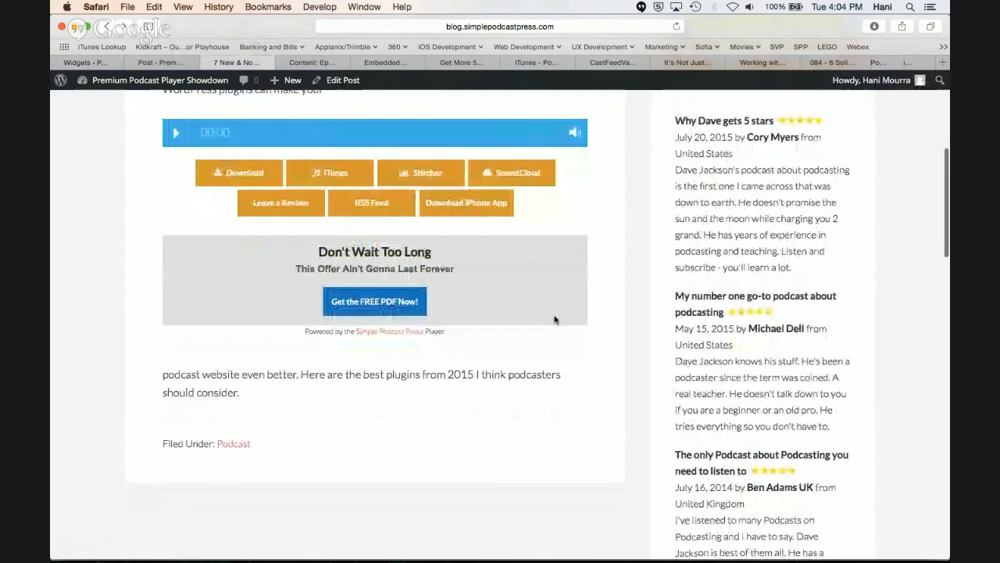
pyautogui.scroll(-2, 881, 368)
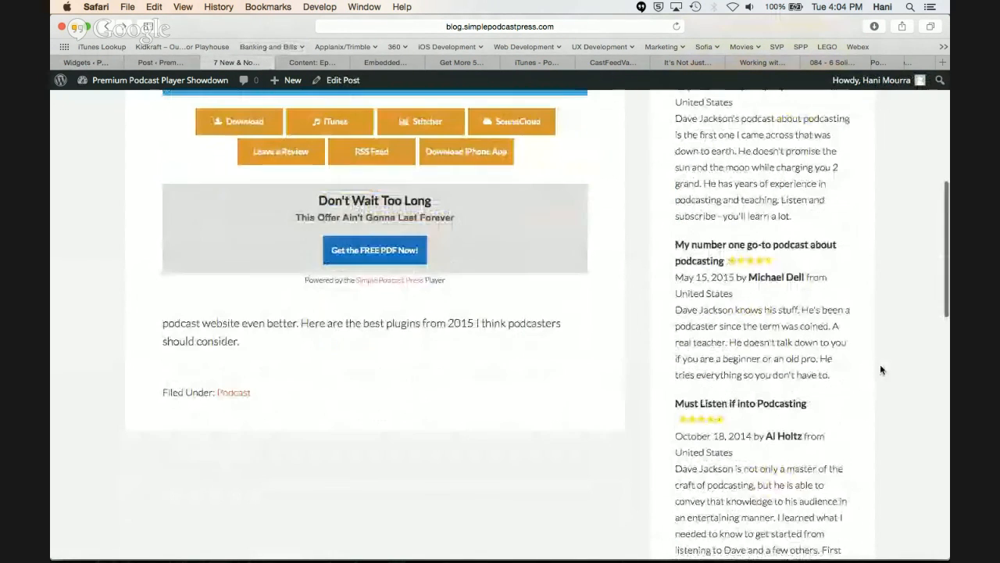
pyautogui.scroll(4, 880, 370)
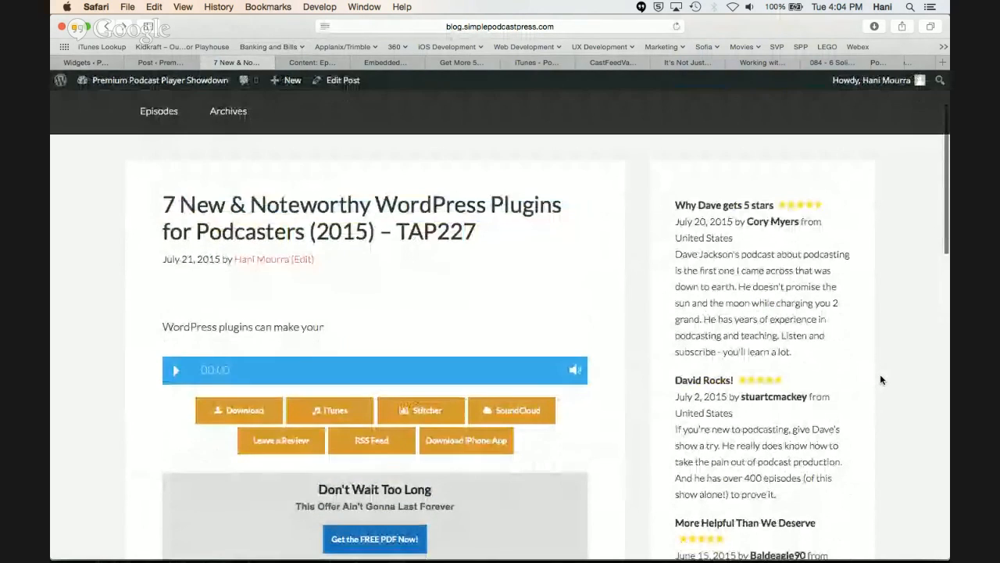
pyautogui.scroll(-10, 880, 379)
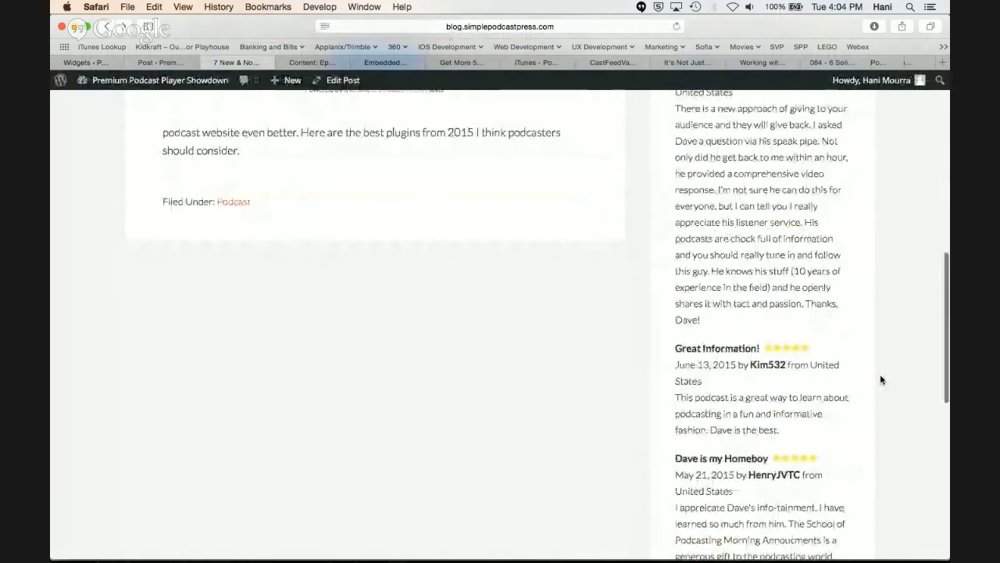
pyautogui.scroll(12, 881, 379)
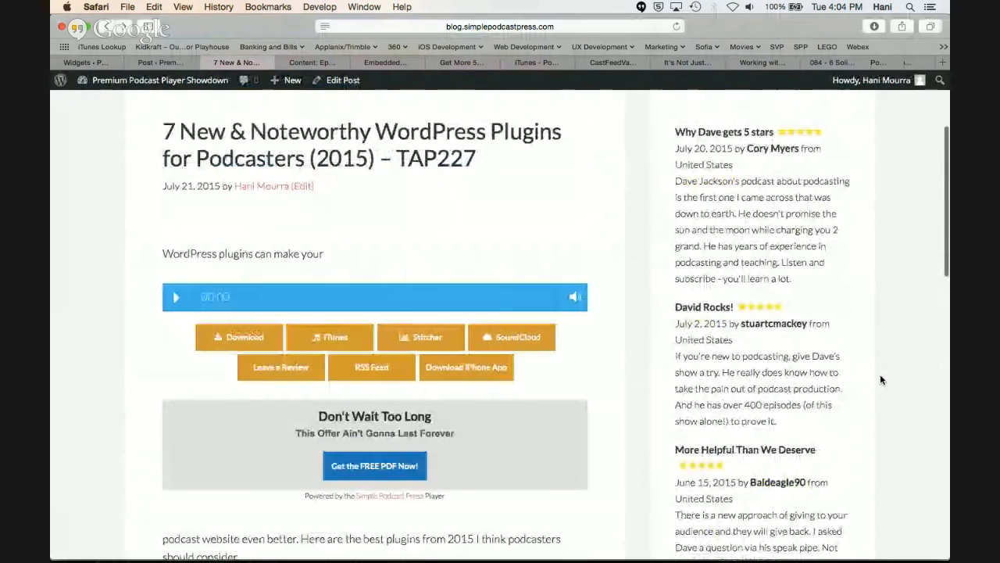
pyautogui.scroll(-2, 881, 379)
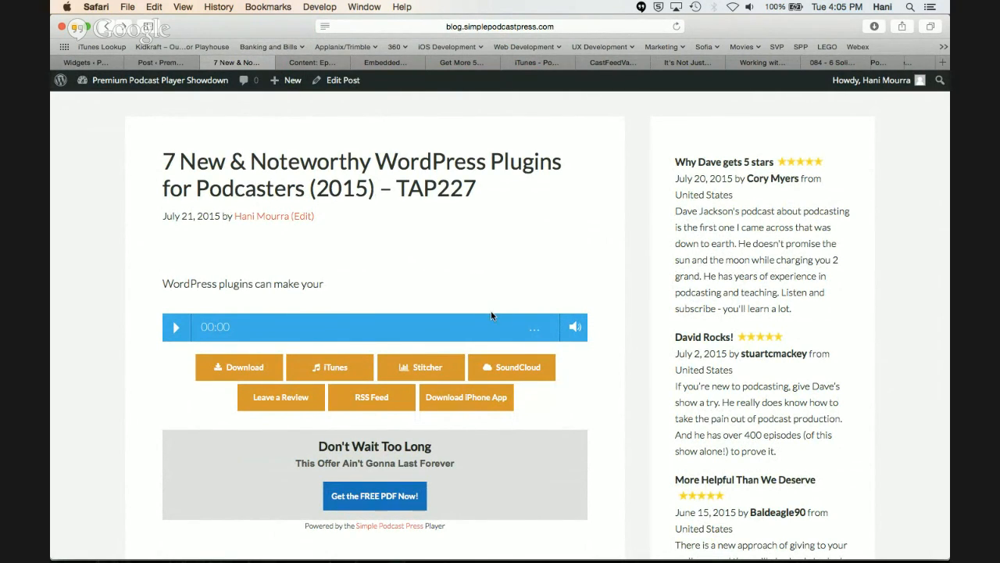
# Return to the post editor and insert the [spp-reviews] shortcode on a new line below [powerpress]
pyautogui.click(156, 62)
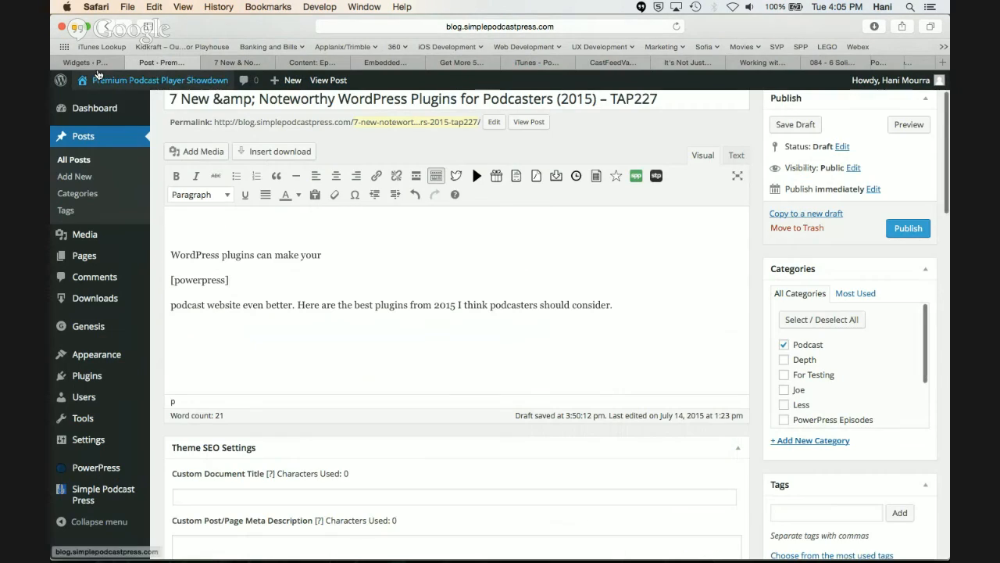
pyautogui.moveTo(97, 75)
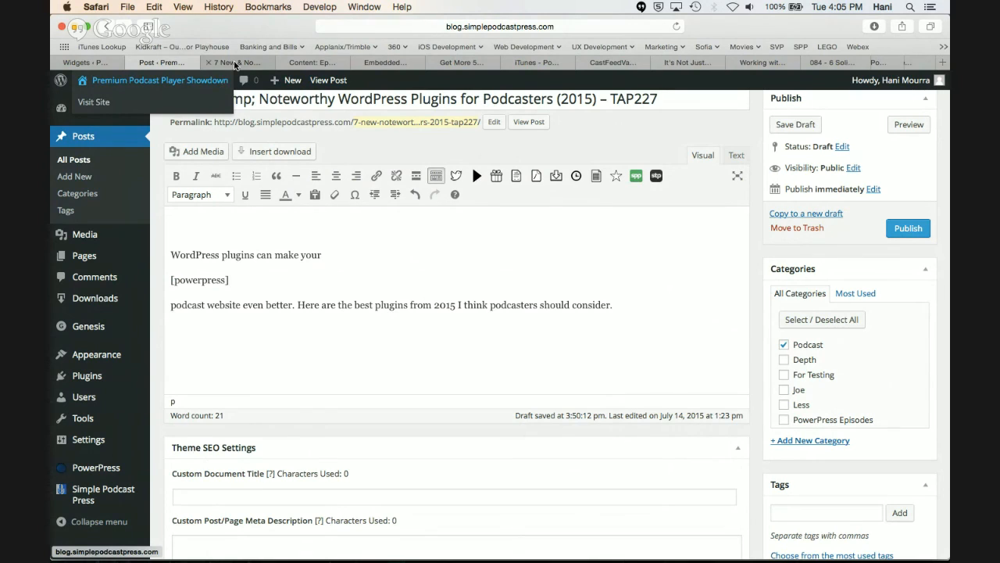
pyautogui.click(235, 63)
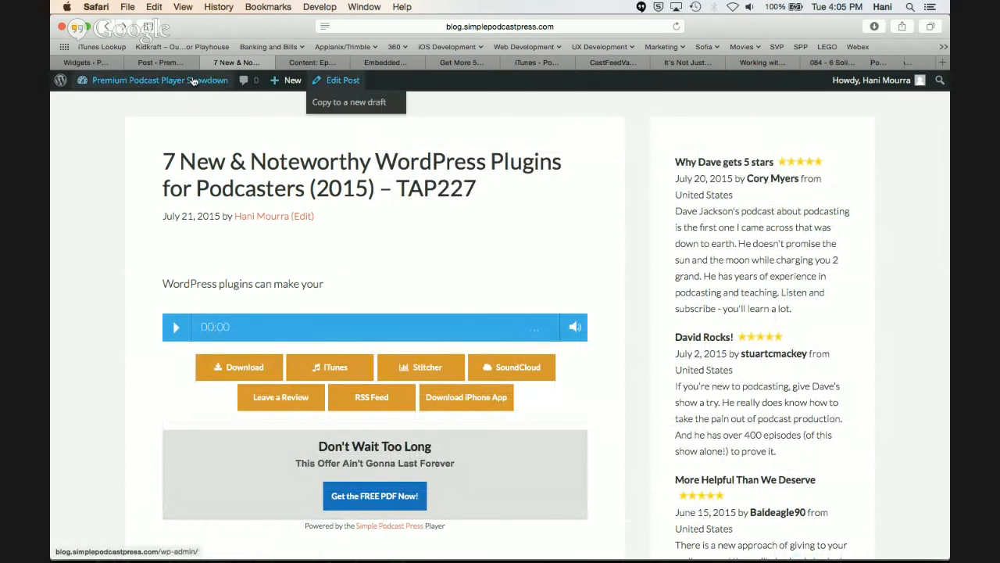
pyautogui.click(165, 63)
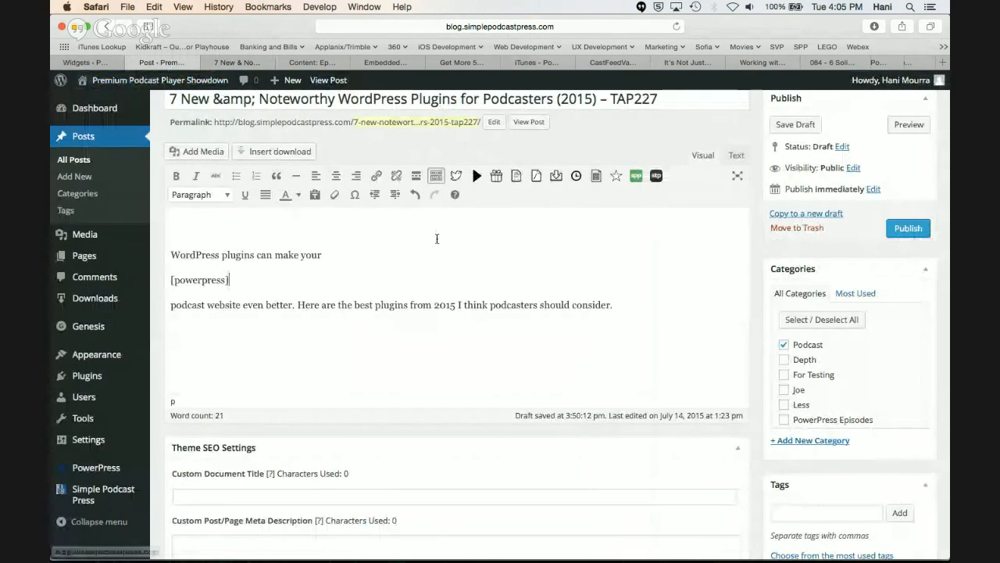
pyautogui.scroll(-1, 437, 238)
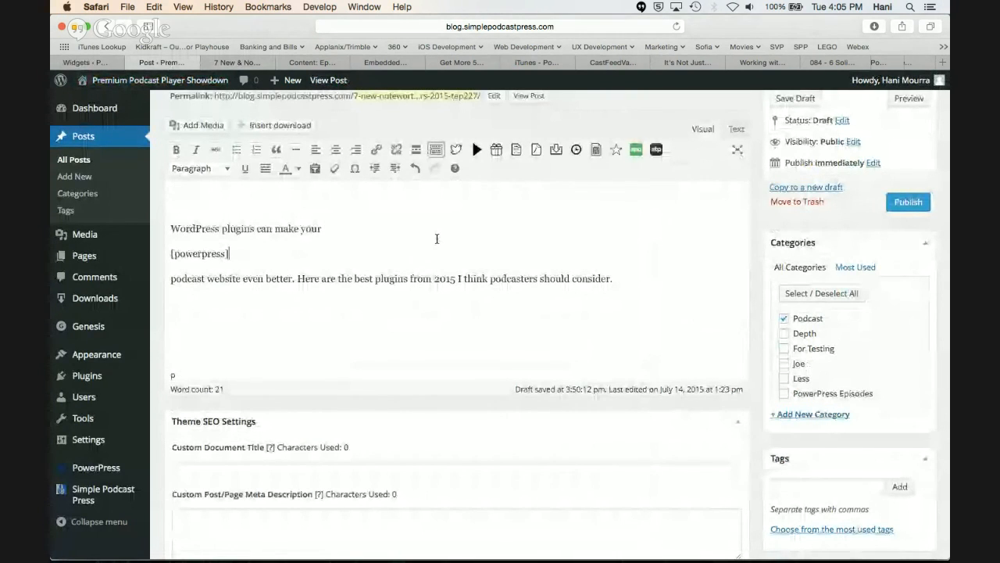
pyautogui.press('Return')
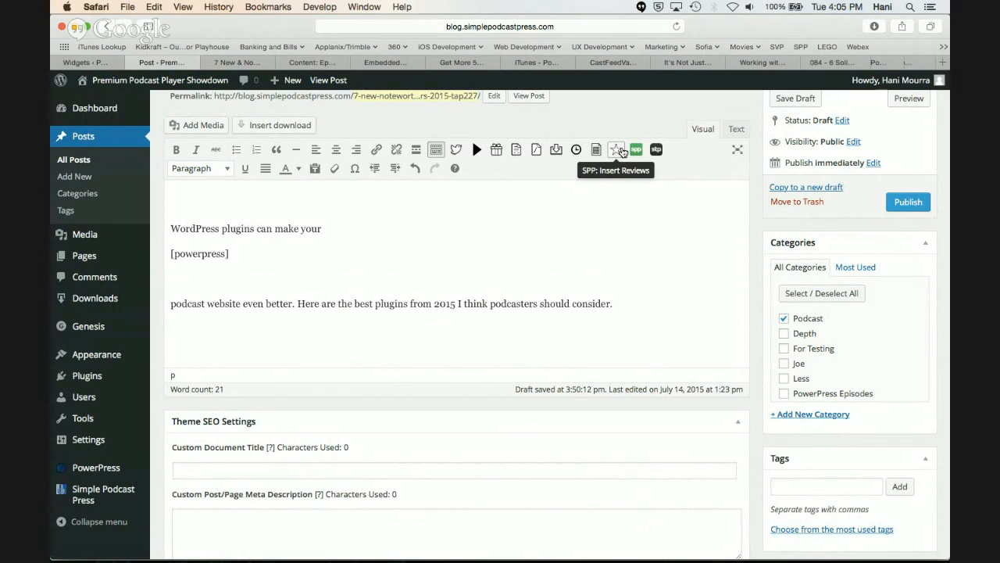
pyautogui.click(618, 152)
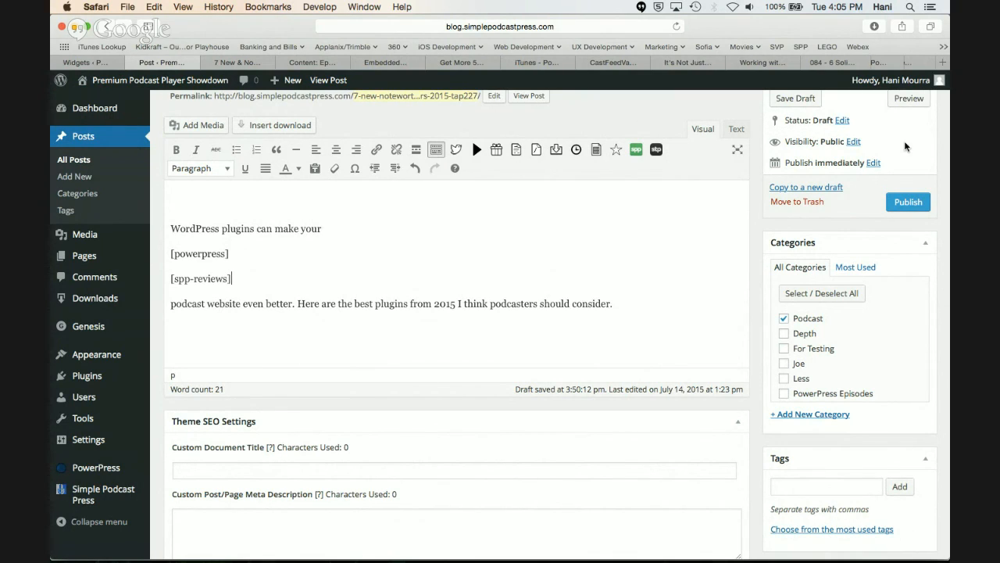
# Preview the post and examine the review inserted below the player and opt-in box
pyautogui.click(909, 98)
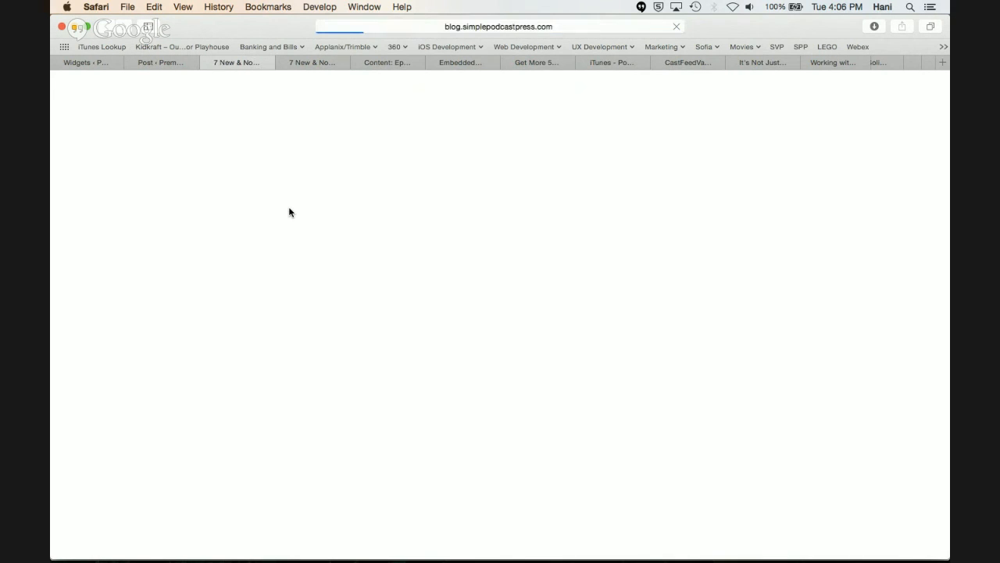
pyautogui.scroll(-2, 289, 212)
pyautogui.scroll(-5, 289, 212)
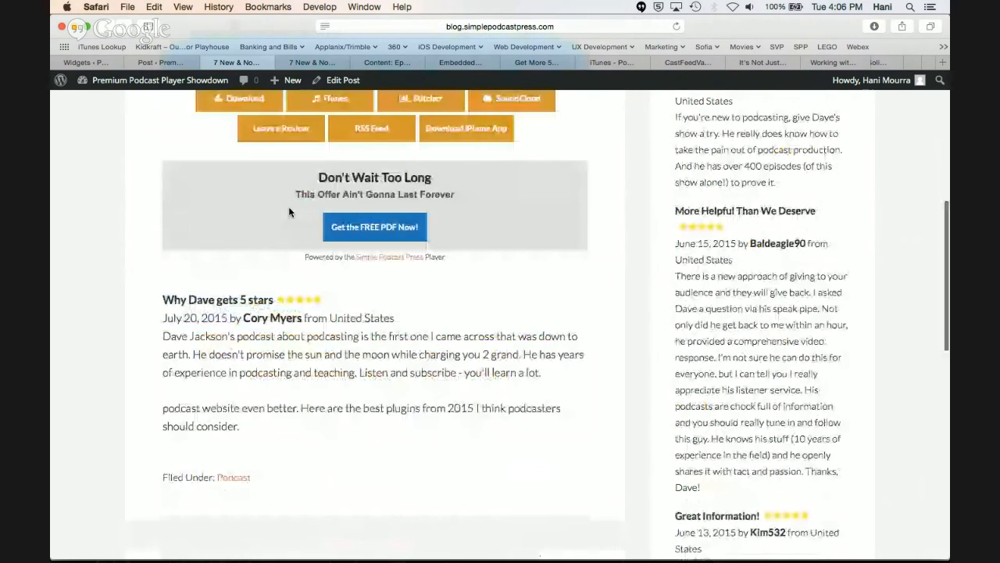
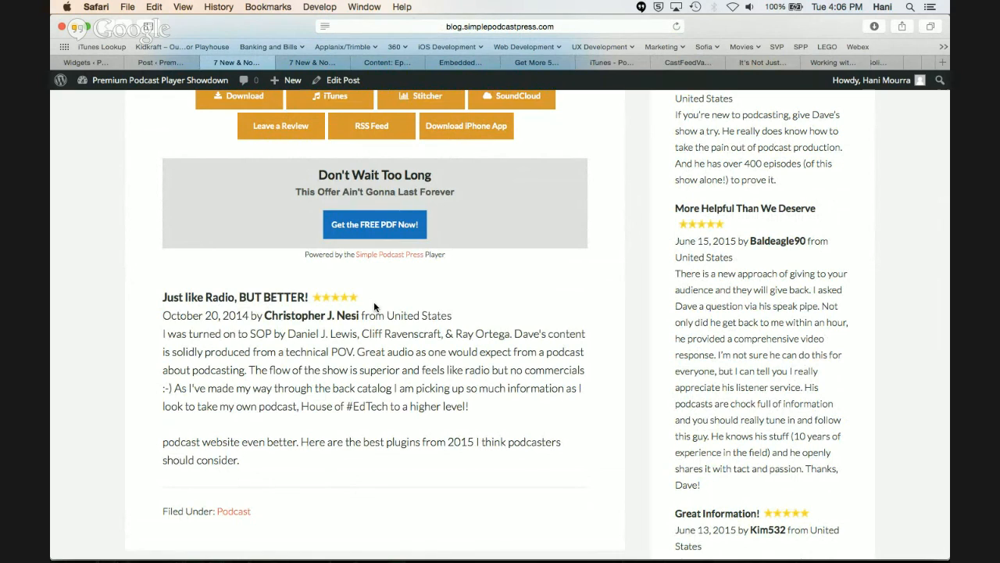
# Return to the post editor and extend the spp-reviews shortcode with the attributes style="list" and max=3
pyautogui.scroll(5, 607, 296)
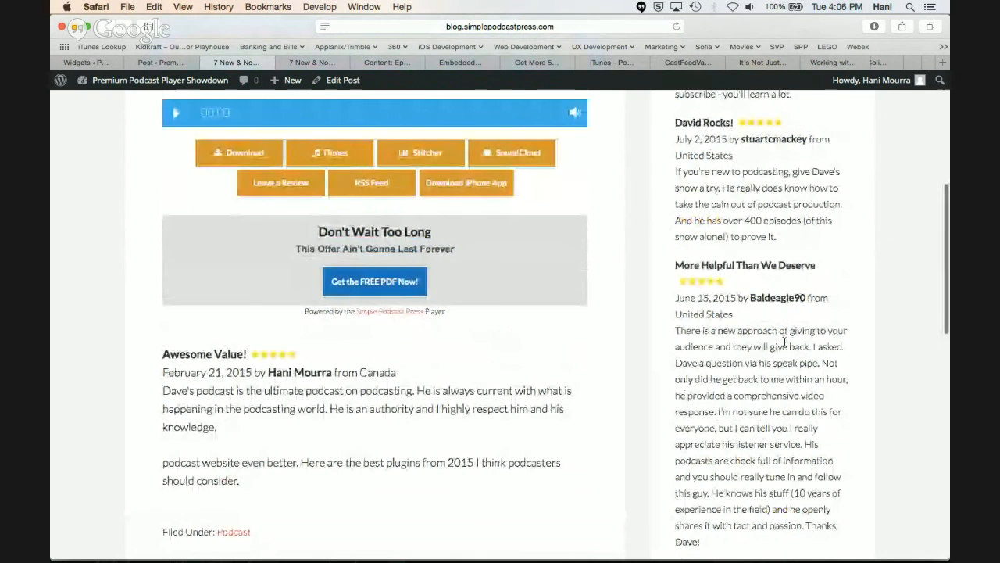
pyautogui.scroll(-6, 784, 341)
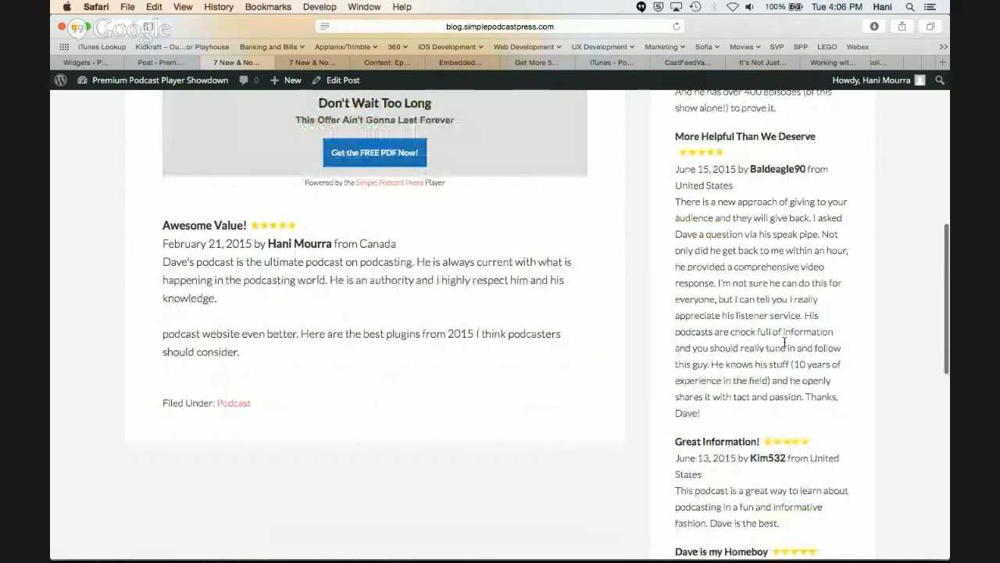
pyautogui.click(188, 63)
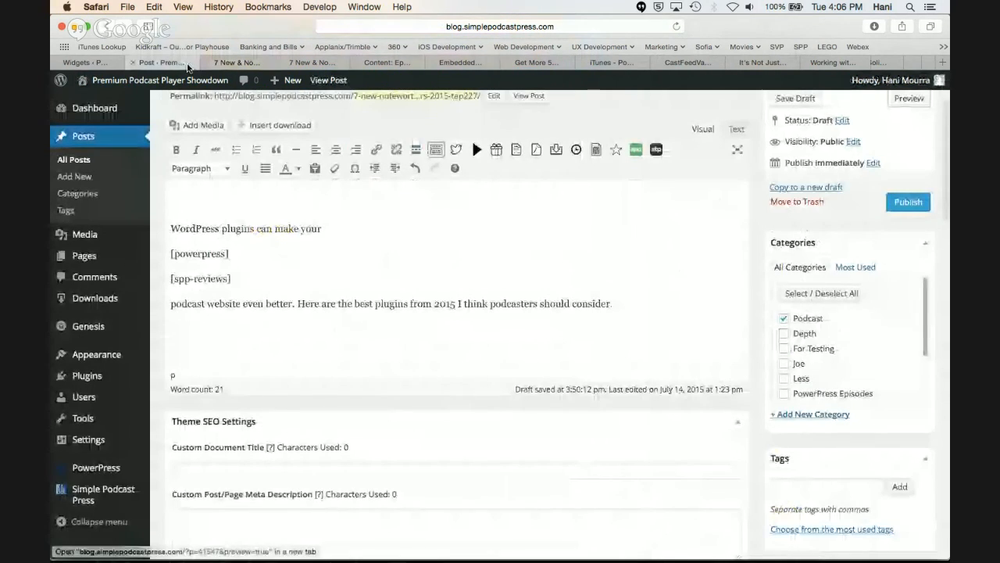
pyautogui.click(227, 278)
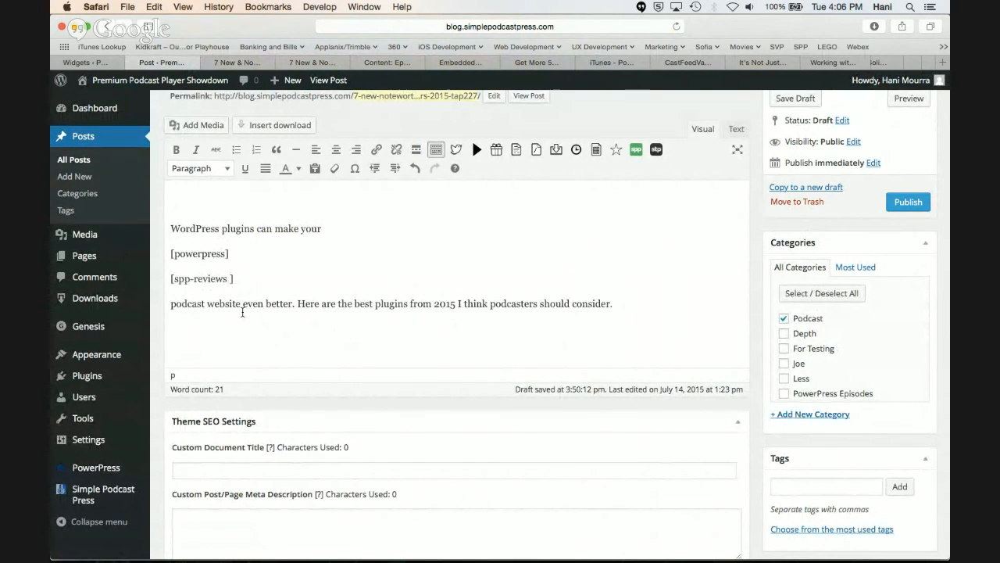
pyautogui.write('max')
pyautogui.press('BackSpace')
pyautogui.press('BackSpace')
pyautogui.press('BackSpace')
pyautogui.write('sytle')
pyautogui.press('BackSpace')
pyautogui.press('BackSpace')
pyautogui.write('tyle="list" max=3')
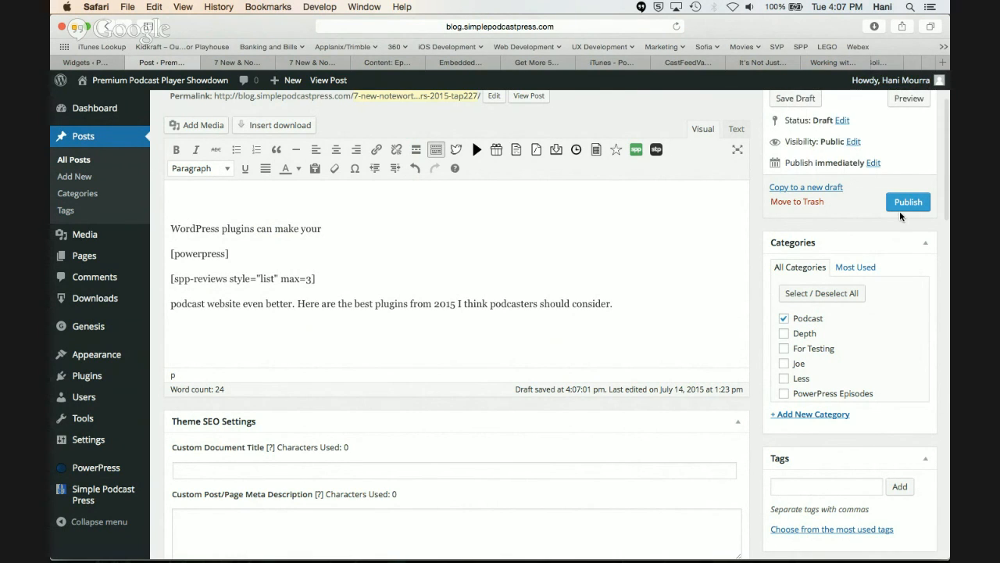
# Preview the post and examine the list of reviews inserted below the opt-in box
pyautogui.scroll(2, 900, 216)
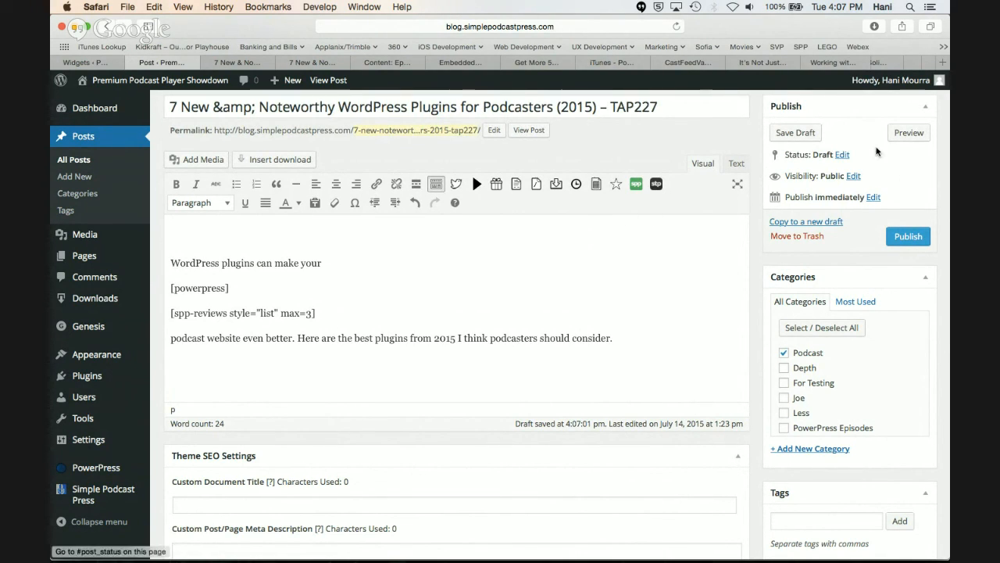
pyautogui.click(907, 135)
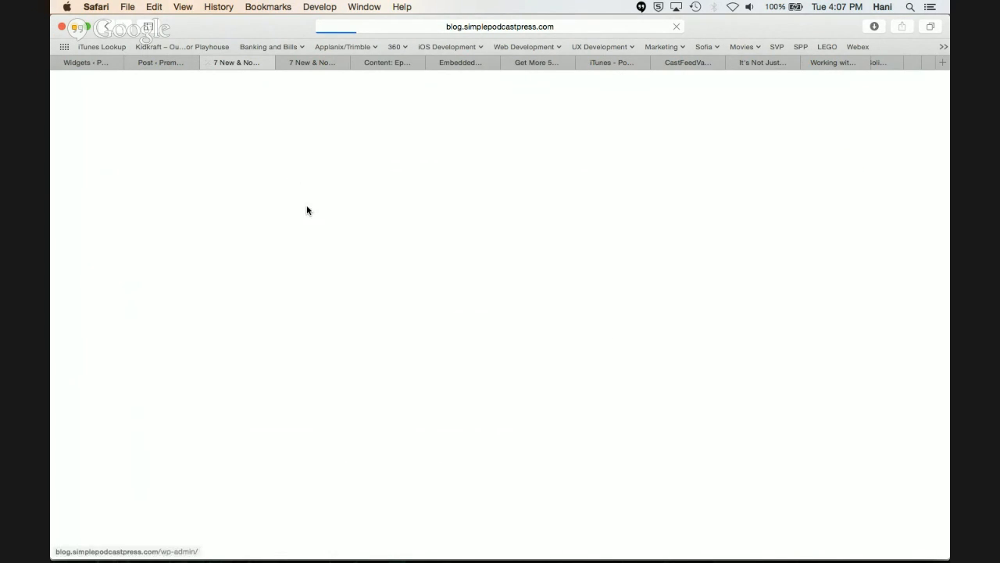
pyautogui.scroll(-6, 307, 210)
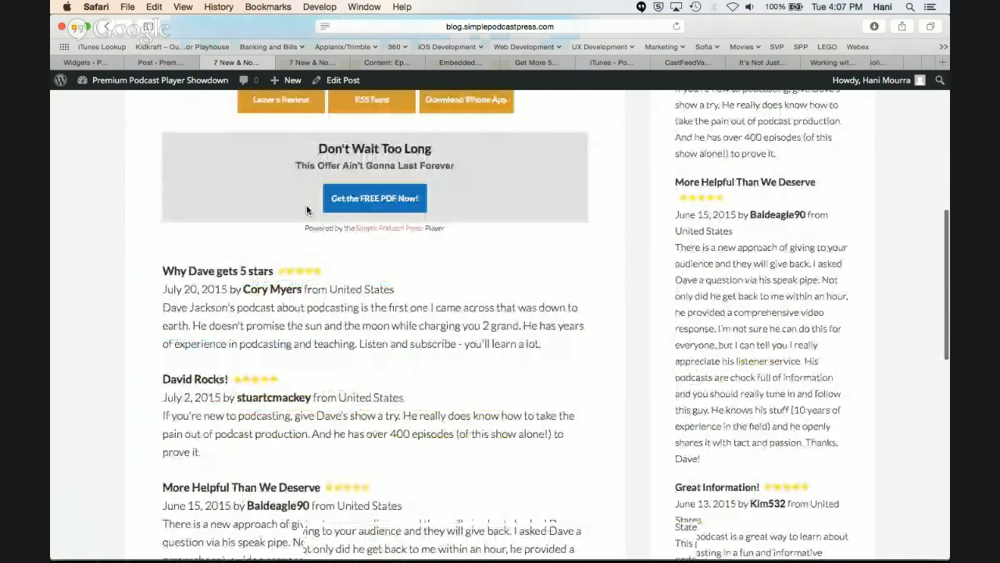
pyautogui.scroll(-5, 306, 209)
pyautogui.scroll(2, 300, 258)
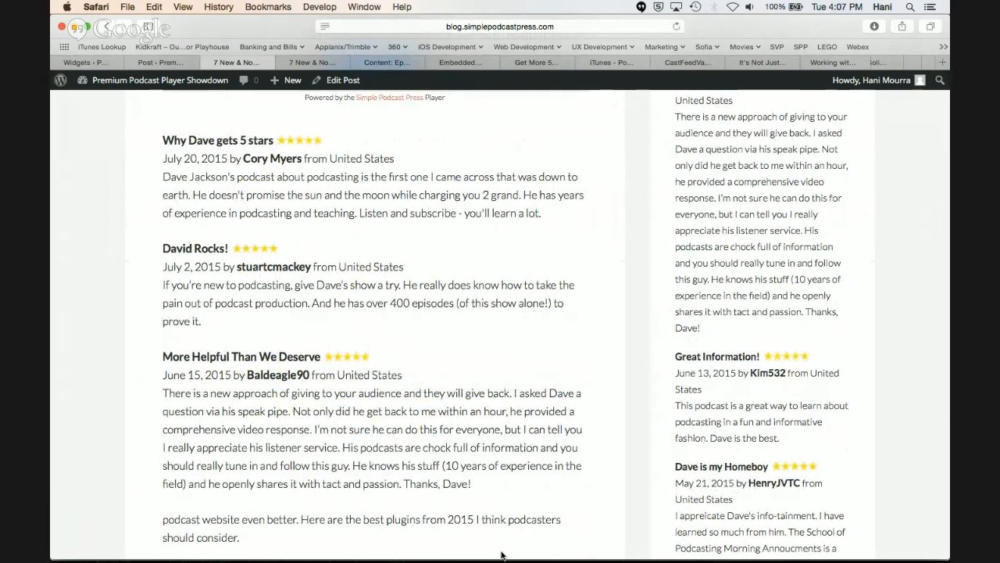
# Check the WebinarNinja chat in Chrome, return to the post preview in Safari and look over its player and reviews
pyautogui.press('super+Tab')
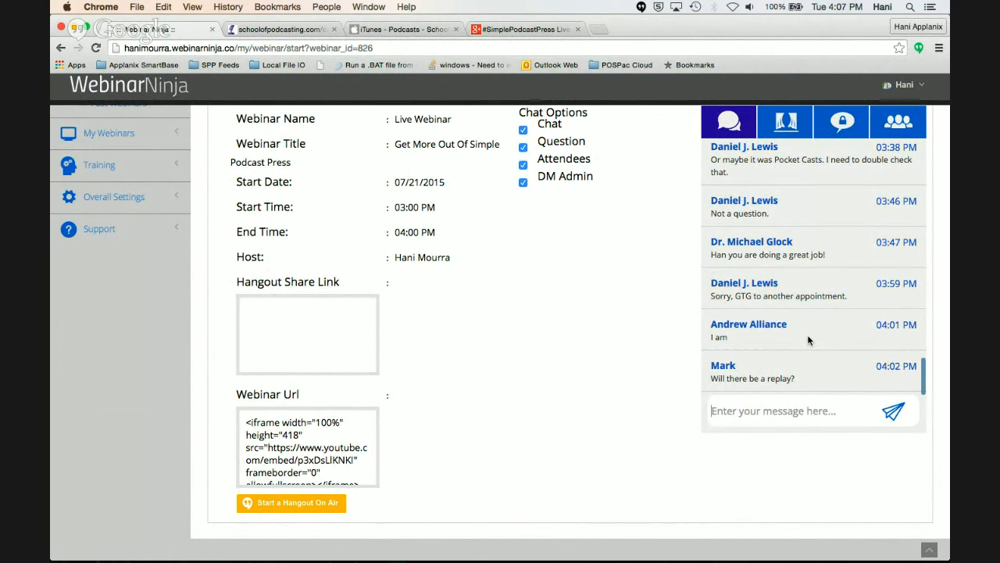
pyautogui.press('super+Tab')
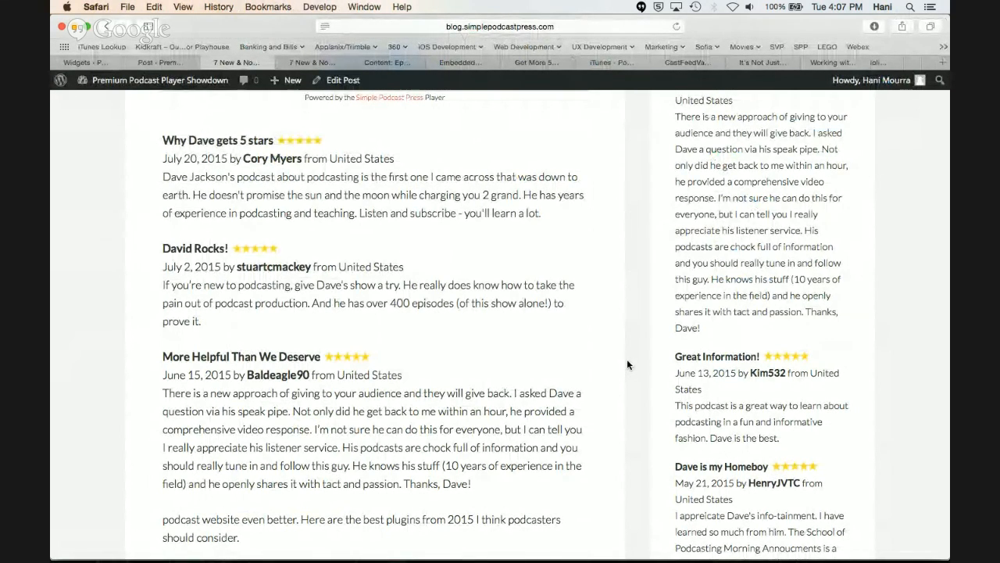
pyautogui.scroll(-3, 627, 361)
pyautogui.scroll(10, 627, 361)
pyautogui.scroll(7, 627, 364)
pyautogui.scroll(-5, 627, 364)
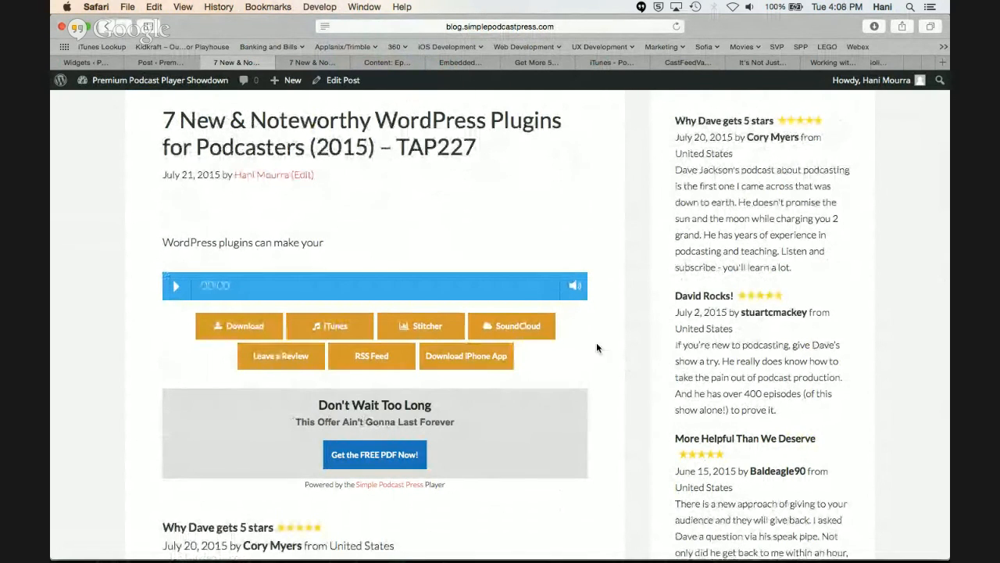
pyautogui.scroll(-1, 480, 307)
pyautogui.scroll(-1, 480, 307)
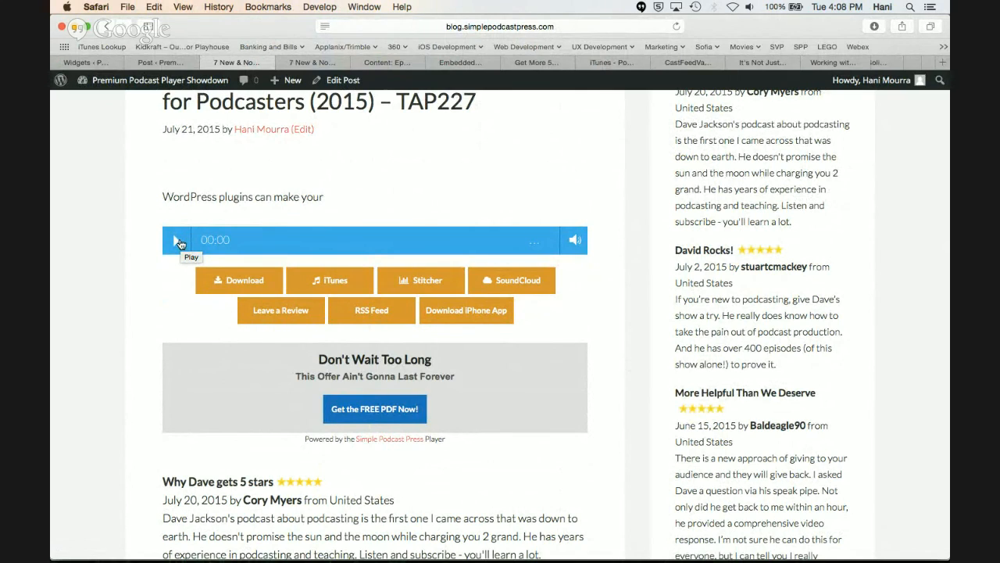
pyautogui.scroll(-1, 179, 244)
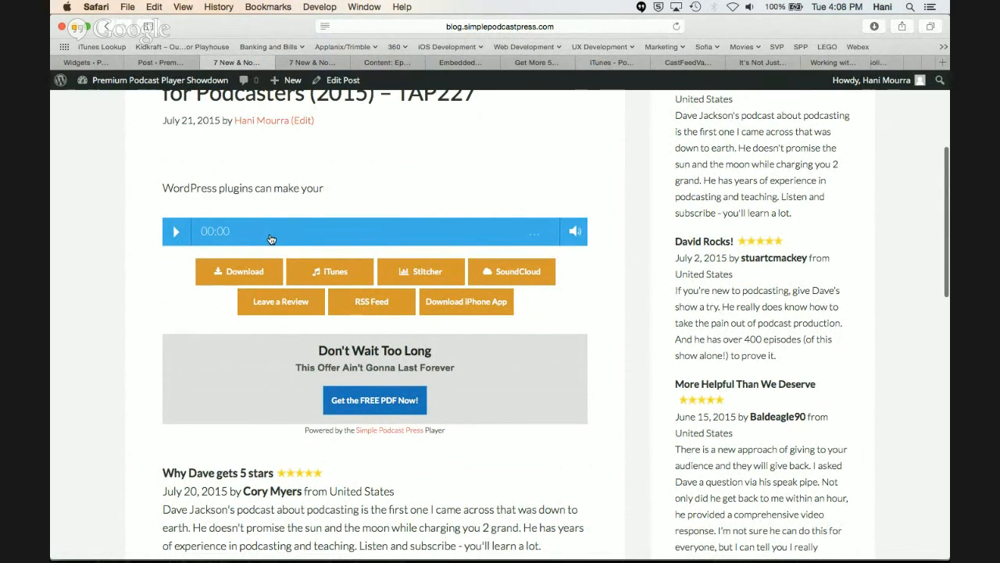
# Play and pause the episode in the podcast player, seeking to about 16:06 and back to about 3:53
pyautogui.click(178, 233)
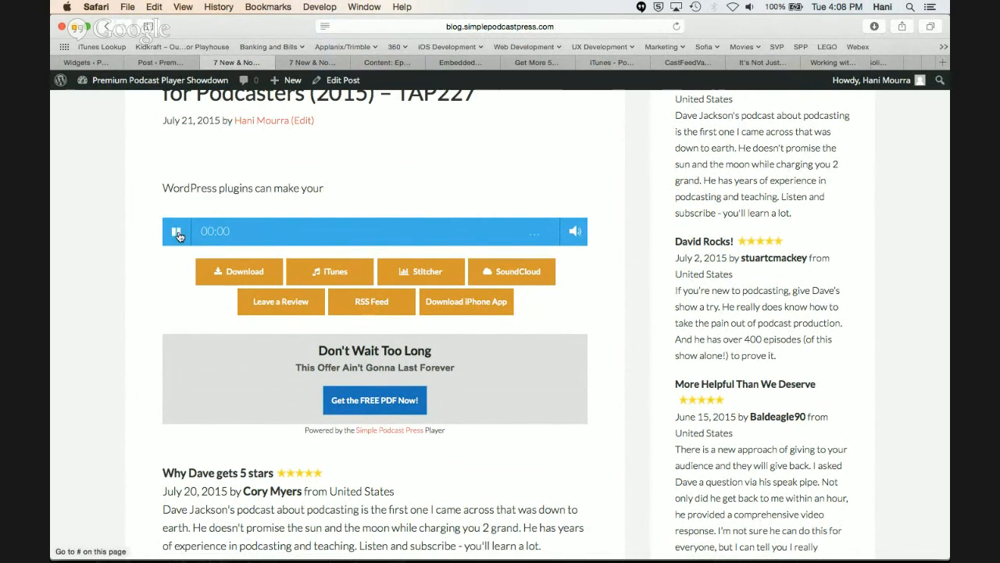
pyautogui.click(178, 236)
pyautogui.moveTo(241, 236); pyautogui.dragTo(333, 230)
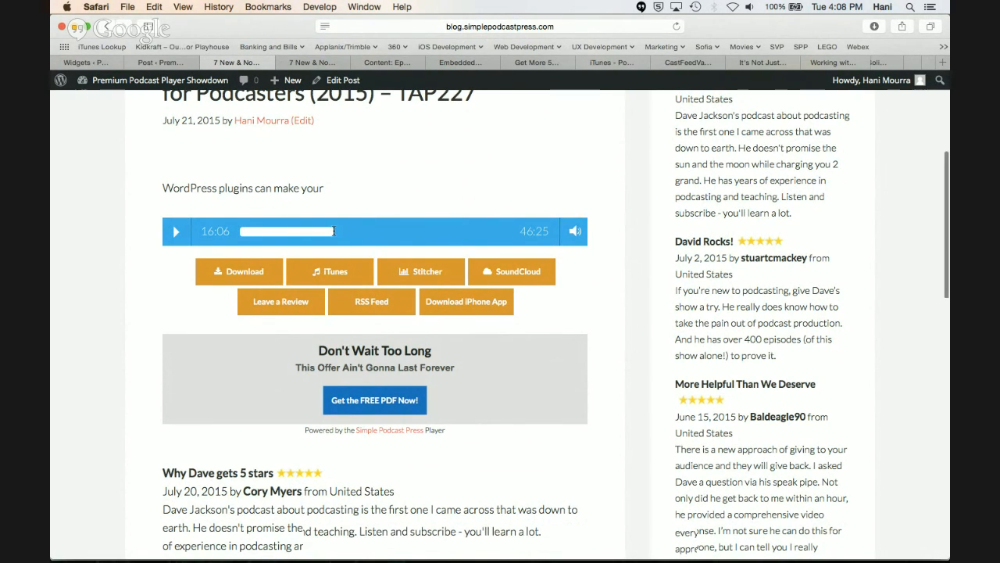
pyautogui.scroll(-2, 333, 231)
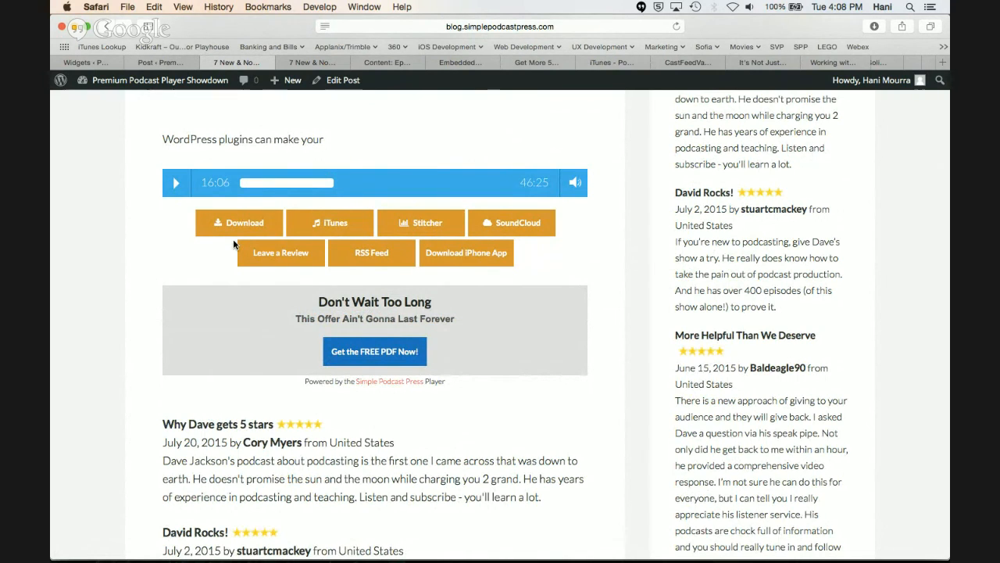
pyautogui.click(268, 183)
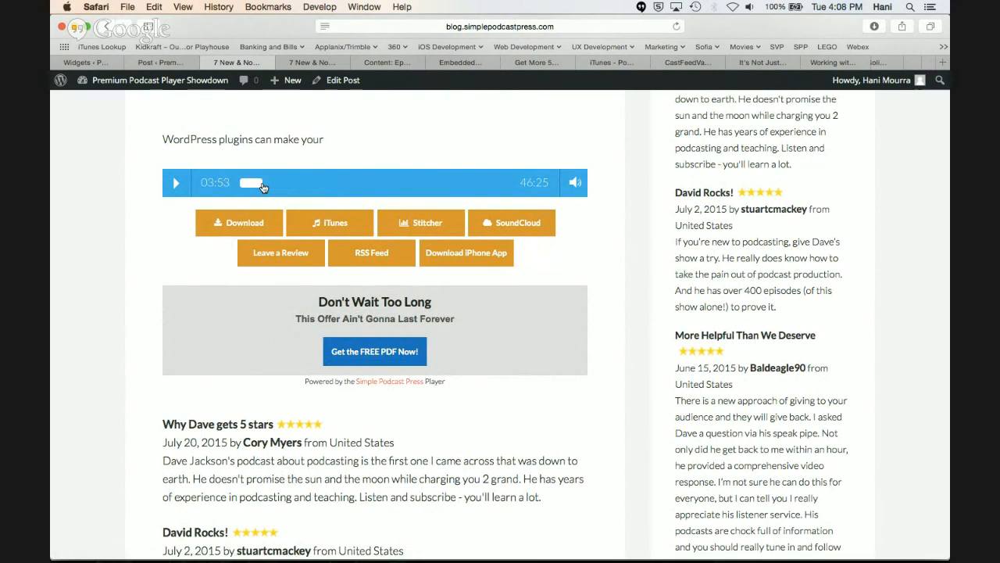
pyautogui.moveTo(268, 183)
pyautogui.mouseDown()
pyautogui.moveTo(281, 183)
pyautogui.moveTo(267, 184)
pyautogui.mouseUp()
# Return to the post editor and add a line below [powerpress] with a clickable 2:00 time stamp and text about listening to the host talk
pyautogui.click(175, 65)
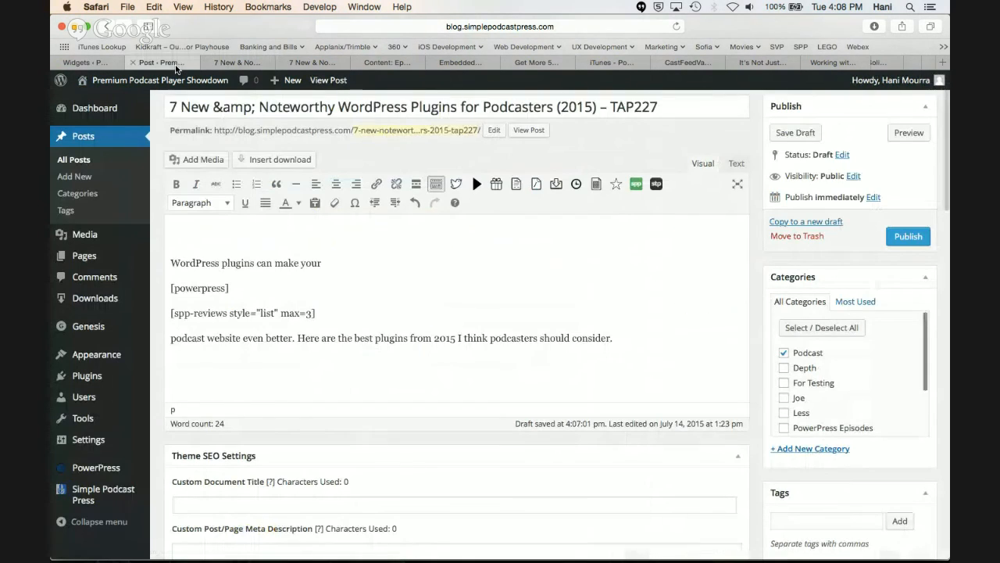
pyautogui.click(265, 293)
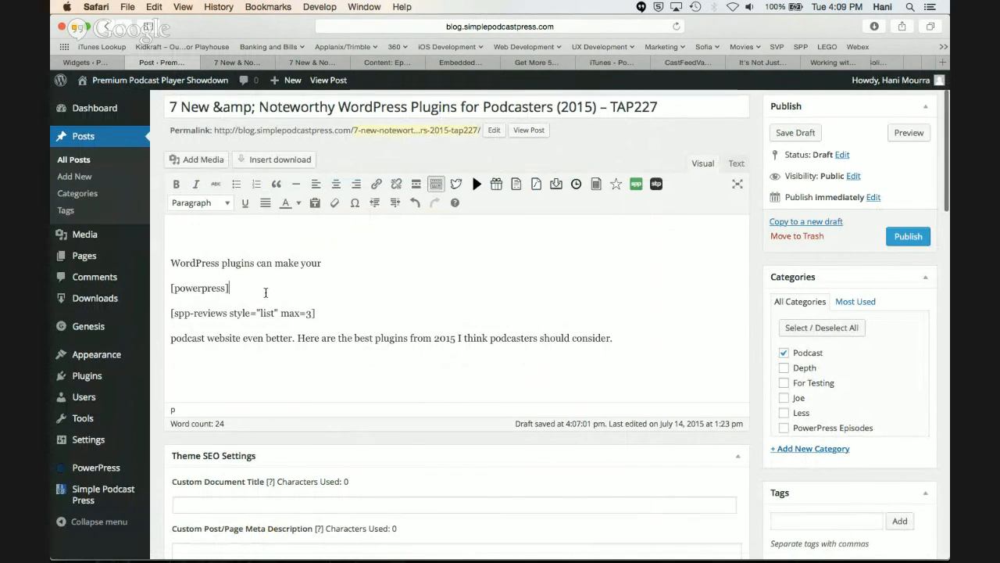
pyautogui.press('Return')
pyautogui.write('2:00')
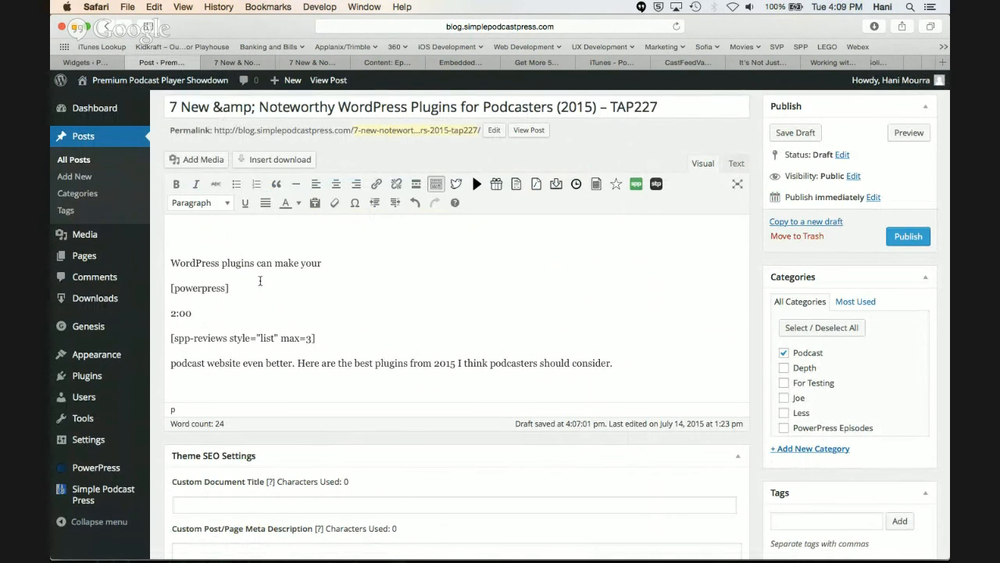
pyautogui.write(' Listen to Dave talk')
pyautogui.moveTo(192, 313); pyautogui.dragTo(170, 313)
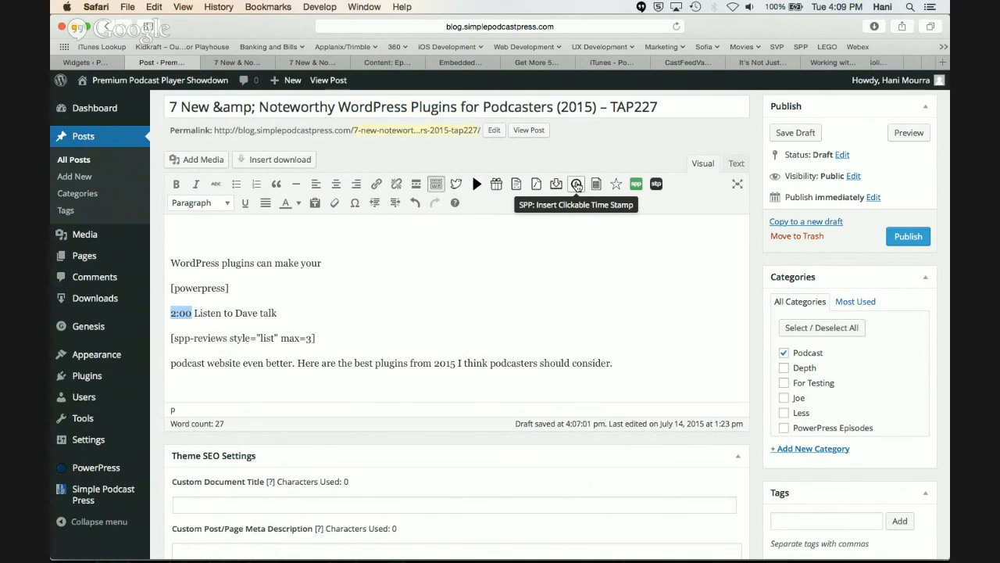
pyautogui.click(577, 185)
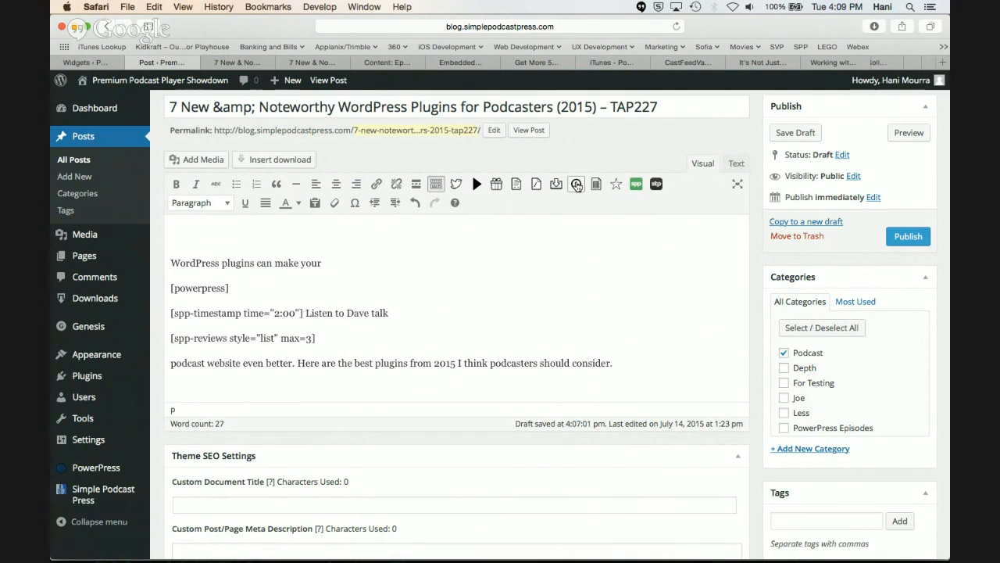
# Add a second line below the 2:00 one with a clickable 3:00 time stamp and text about listening to another speaker talk
pyautogui.click(453, 311)
pyautogui.press('Return')
pyautogui.write('3:00 ')
pyautogui.write('listen to Mike talk')
pyautogui.moveTo(191, 337); pyautogui.dragTo(171, 337)
pyautogui.click(575, 183)
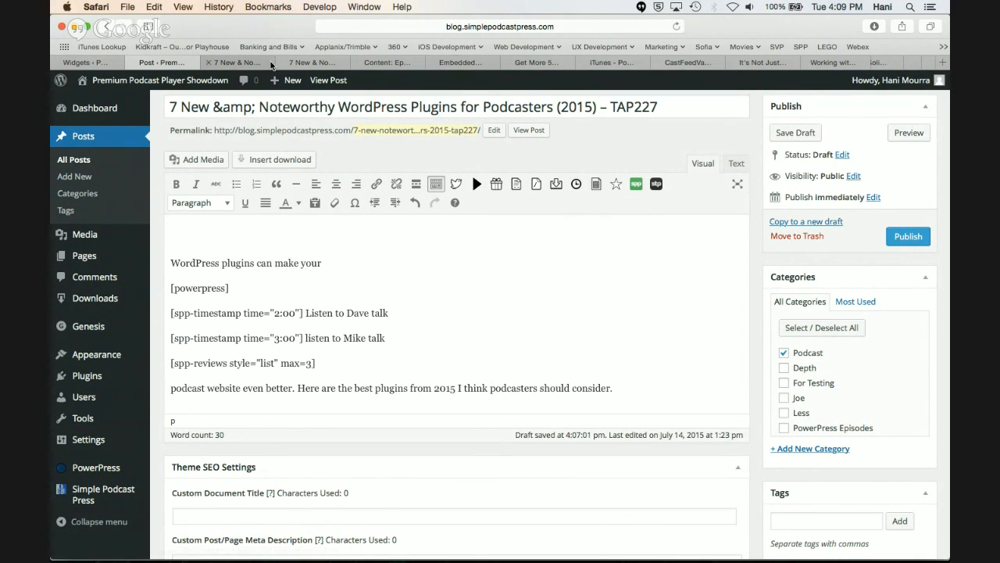
# Switch to the refreshed post preview, play the episode, test the 2:00 and 3:00 time stamp links and pause playback
pyautogui.click(247, 63)
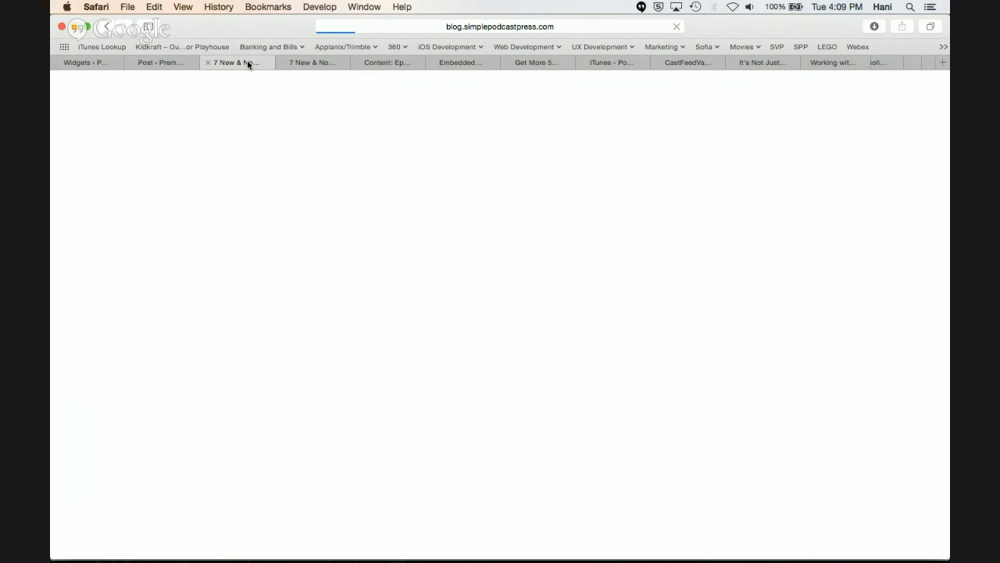
pyautogui.scroll(-1, 216, 346)
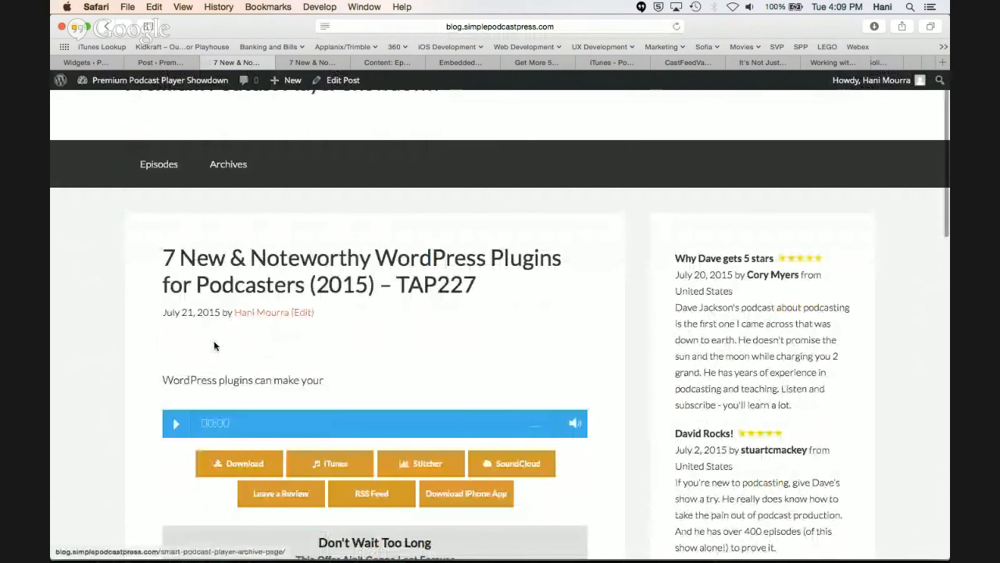
pyautogui.scroll(-5, 216, 346)
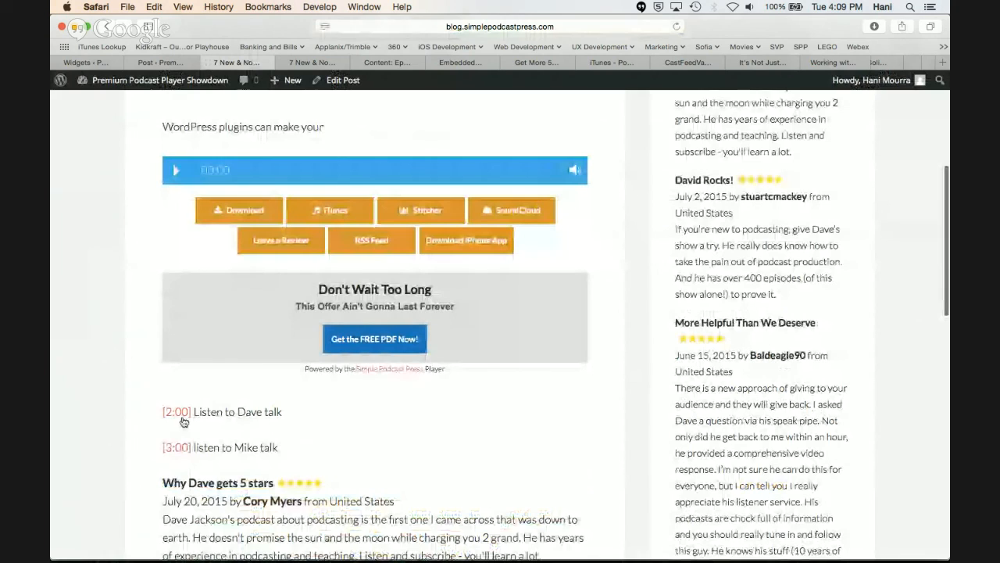
pyautogui.click(176, 172)
pyautogui.click(185, 414)
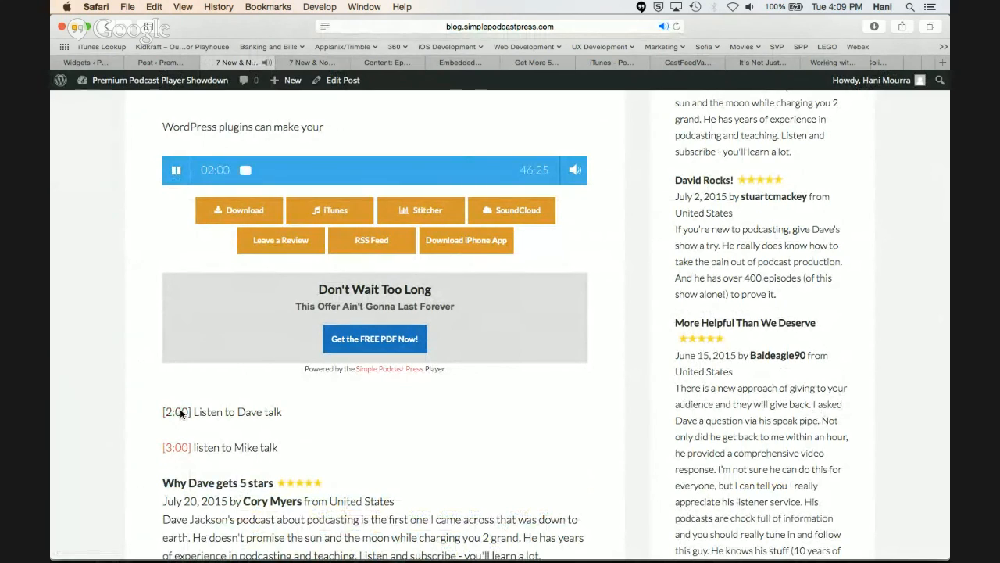
pyautogui.click(177, 451)
pyautogui.click(175, 169)
pyautogui.scroll(-1, 195, 333)
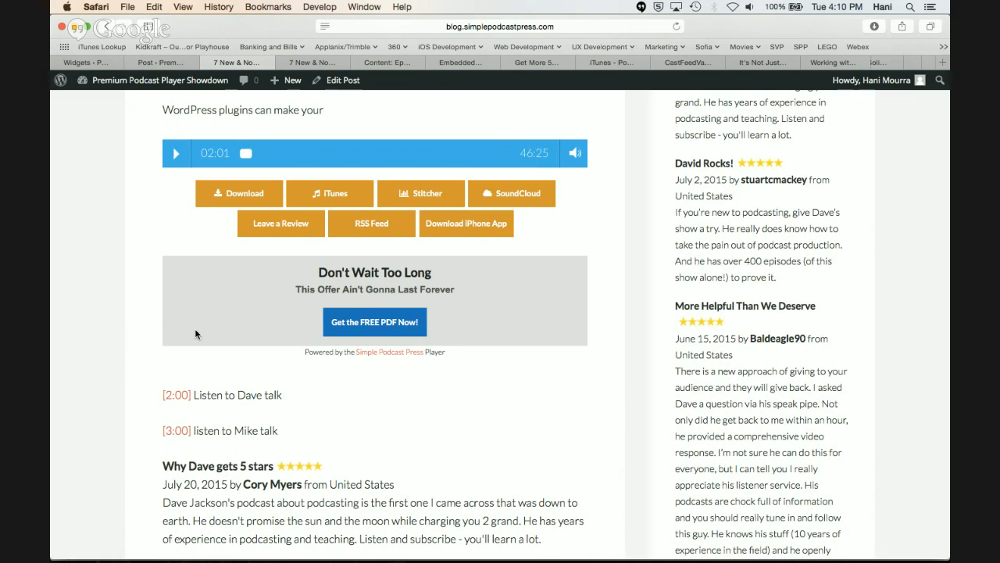
# Return to the post editor and enter asdfjdslfkjsadlfkjsa, flaskfja, asfdlkjsadf, aslkjasdf and sdfkl on separate lines in the Clutter-Free Transcript box
pyautogui.click(169, 67)
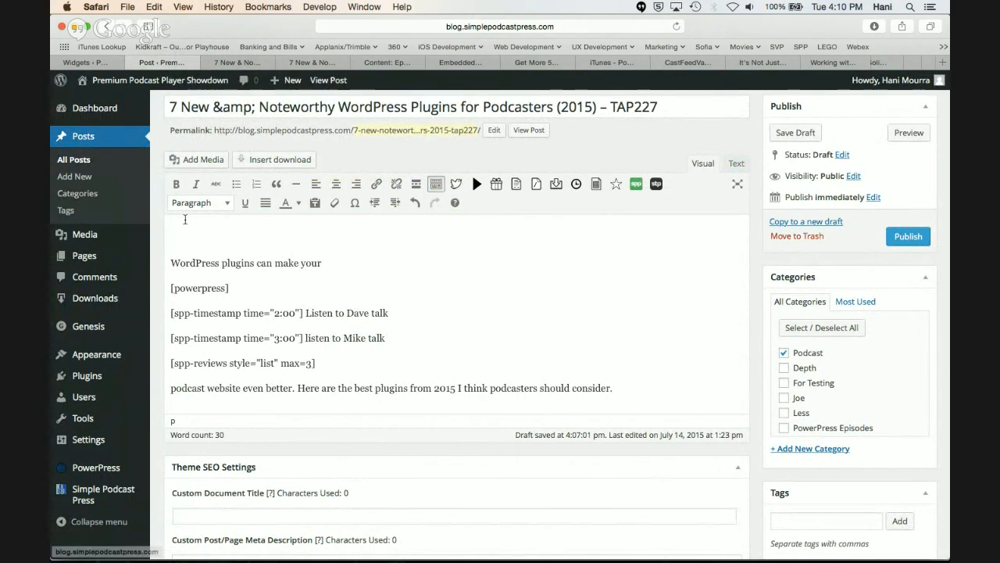
pyautogui.scroll(-3, 252, 275)
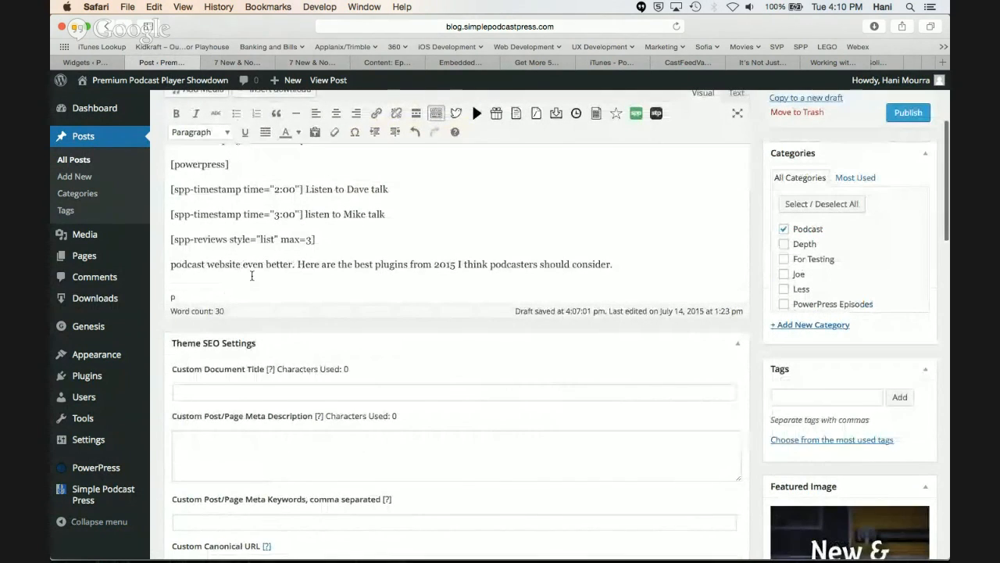
pyautogui.scroll(1, 252, 275)
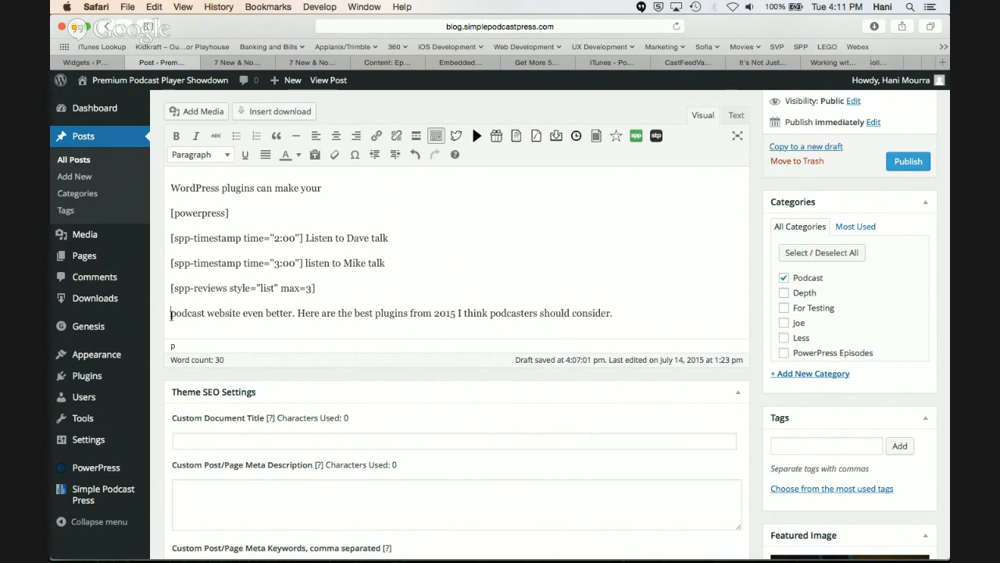
pyautogui.scroll(-5, 385, 332)
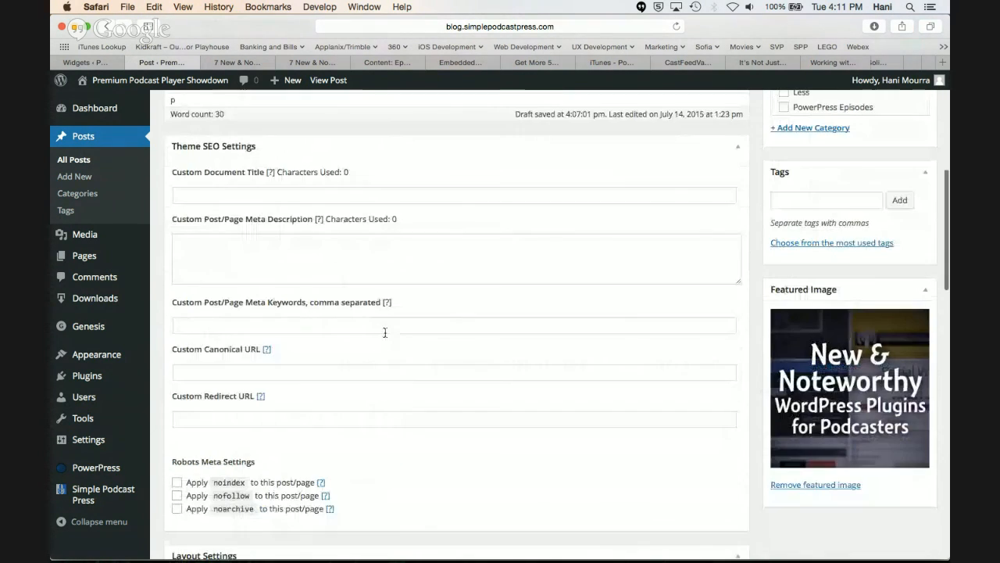
pyautogui.scroll(-8, 385, 332)
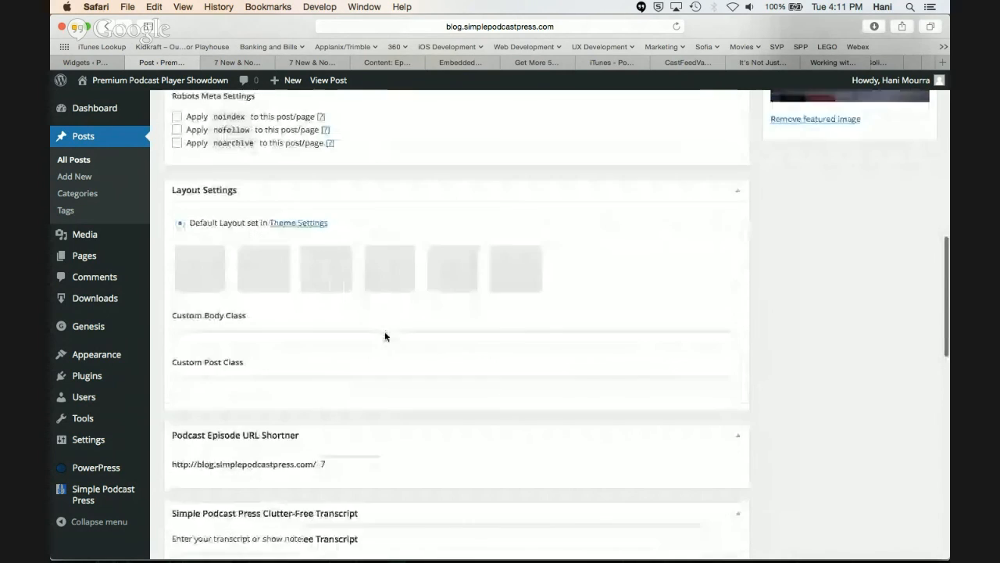
pyautogui.scroll(-3, 385, 336)
pyautogui.click(312, 368)
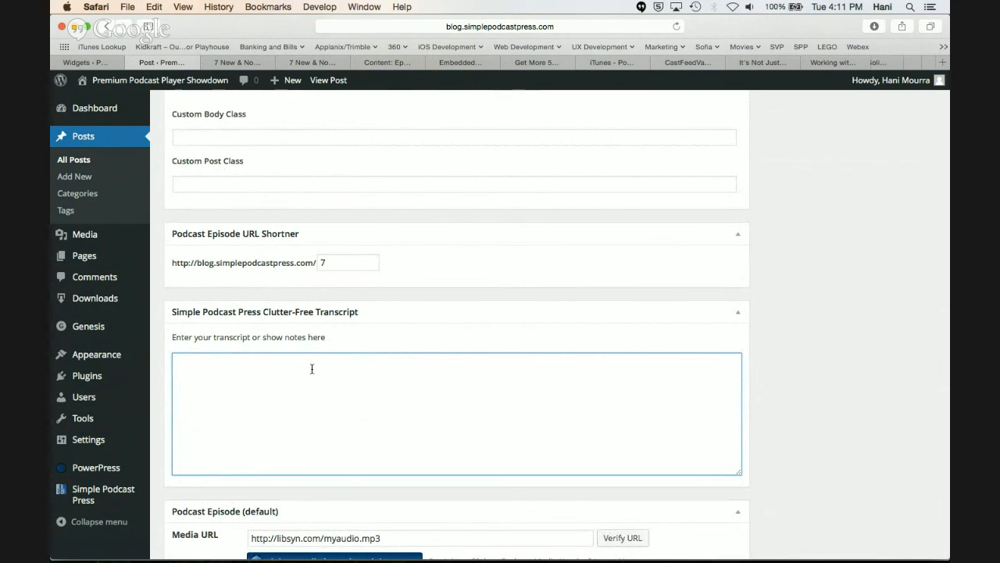
pyautogui.write('asdfjdslfkjsadlfkjsa')
pyautogui.press('Return')
pyautogui.write('flaskfja')
pyautogui.press('Return')
pyautogui.write('asdfjdslfkjsadlf')
pyautogui.press('Return')
pyautogui.write('aslkjasdf')
pyautogui.press('Return')
pyautogui.write('sdfkl')
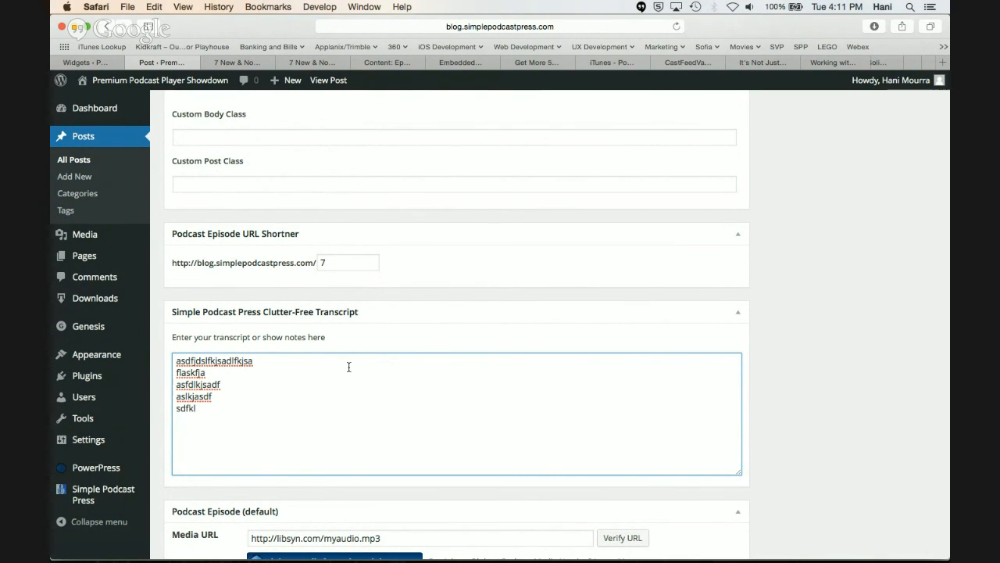
# Insert the Simple Podcast Press transcript shortcode on a new line below the post's last paragraph
pyautogui.scroll(10, 348, 366)
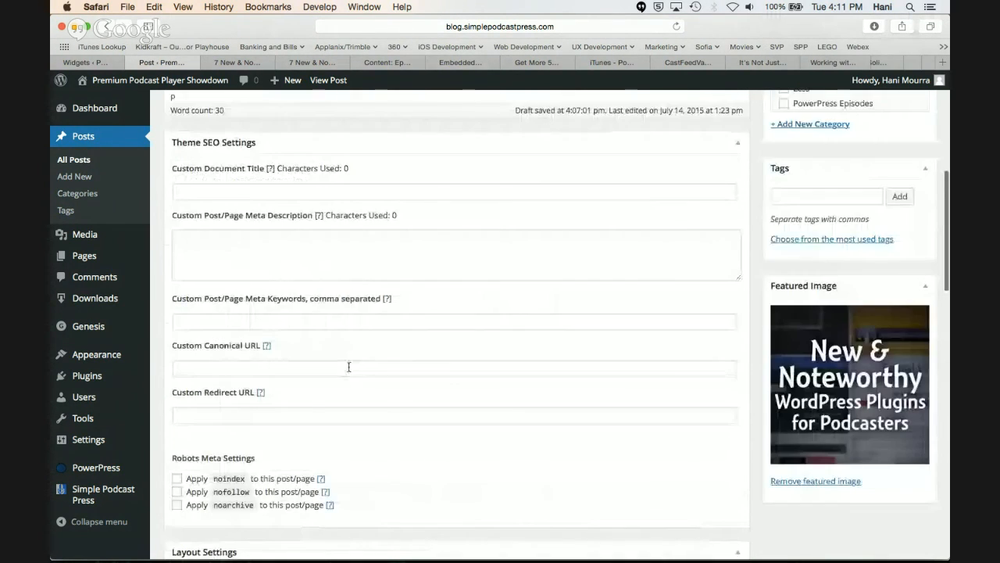
pyautogui.scroll(5, 348, 367)
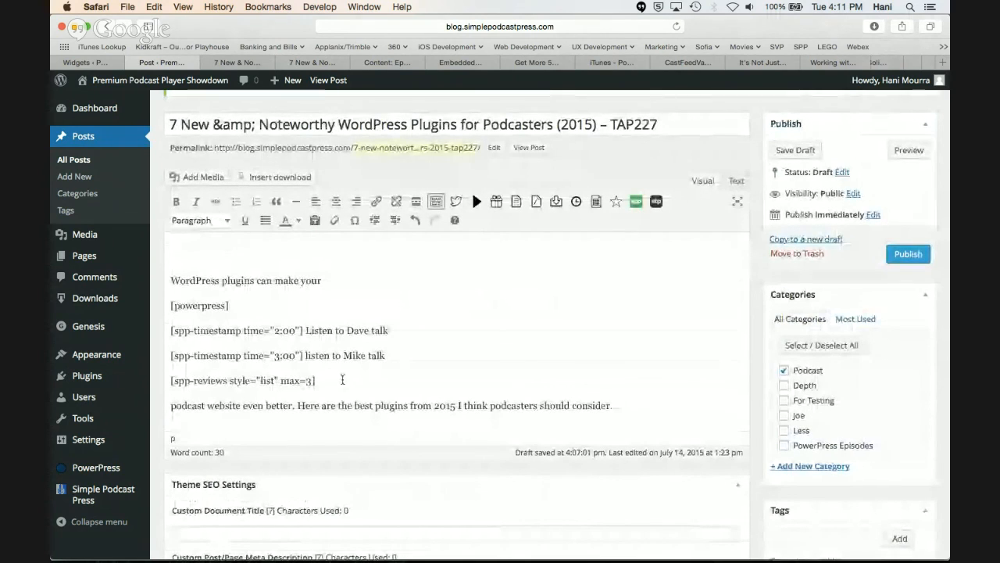
pyautogui.scroll(-1, 342, 380)
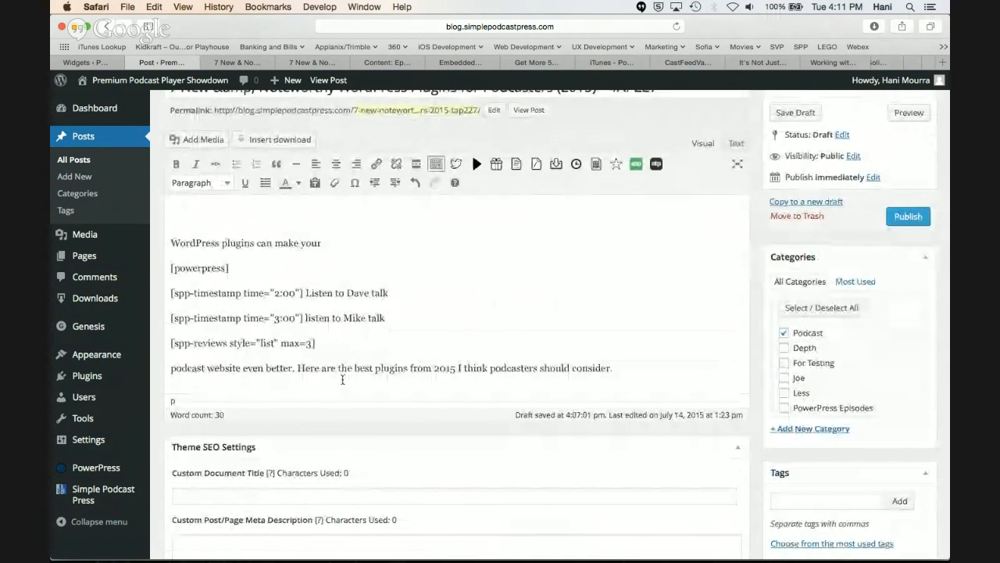
pyautogui.click(620, 368)
pyautogui.press('Return')
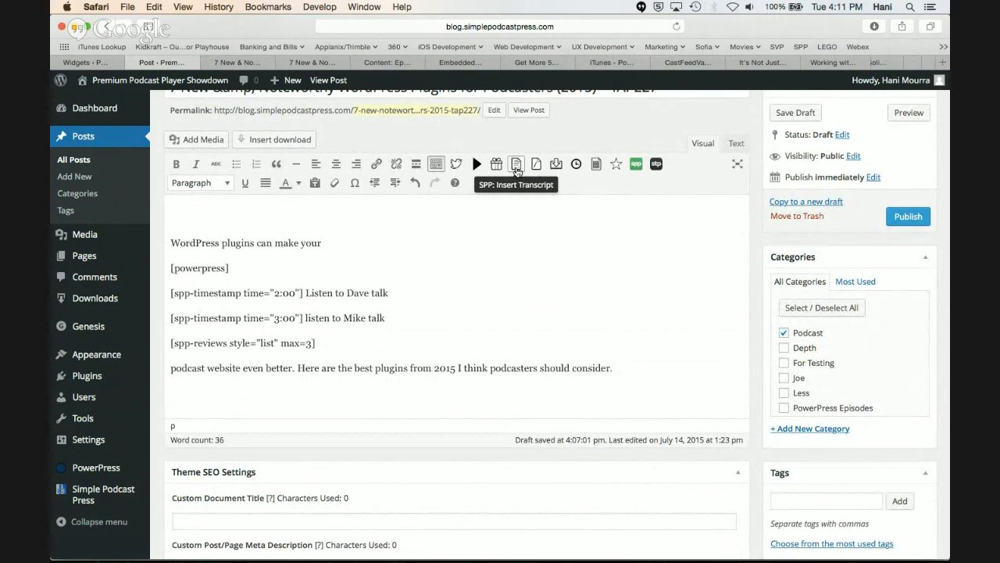
pyautogui.click(516, 166)
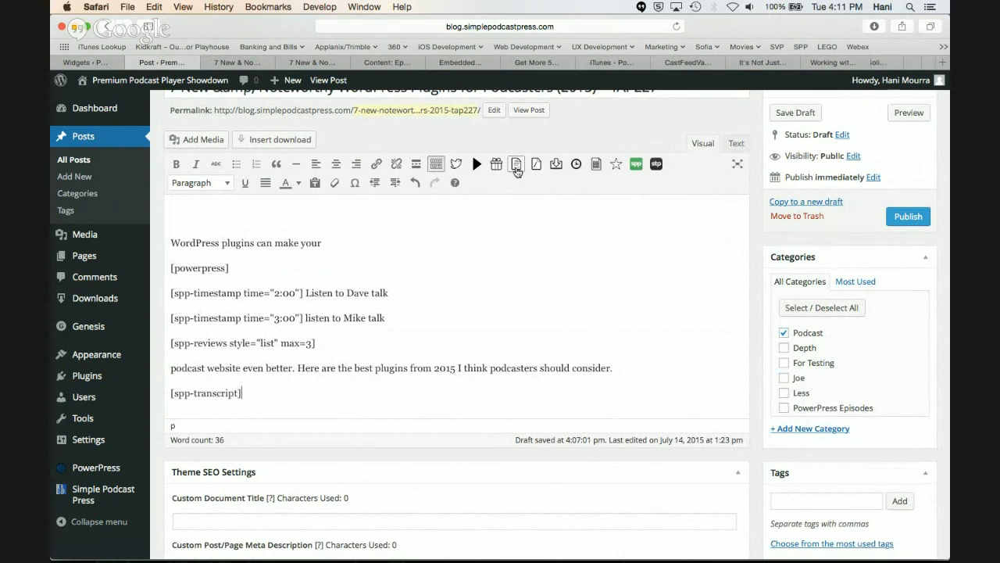
# Add the line "Res of my post" below the [spp-transcript] shortcode
pyautogui.write('kkjfkljsaldfjlsdfjls')
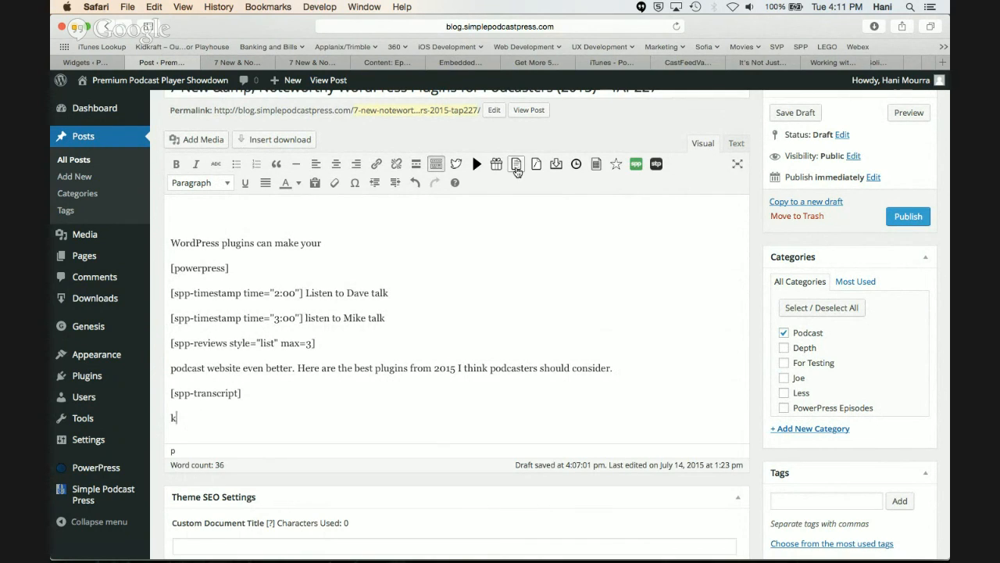
pyautogui.write('Res of my ost')
pyautogui.press('BackSpace')
pyautogui.press('BackSpace')
pyautogui.write('post')
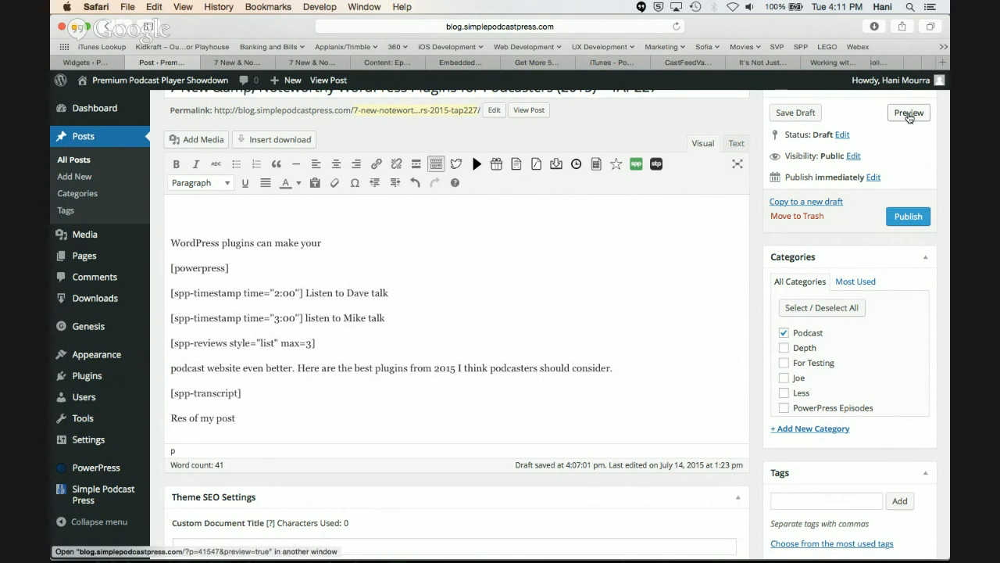
# Preview the updated post and find the Read Full Transcript section below the reviews
pyautogui.click(909, 114)
pyautogui.click(231, 62)
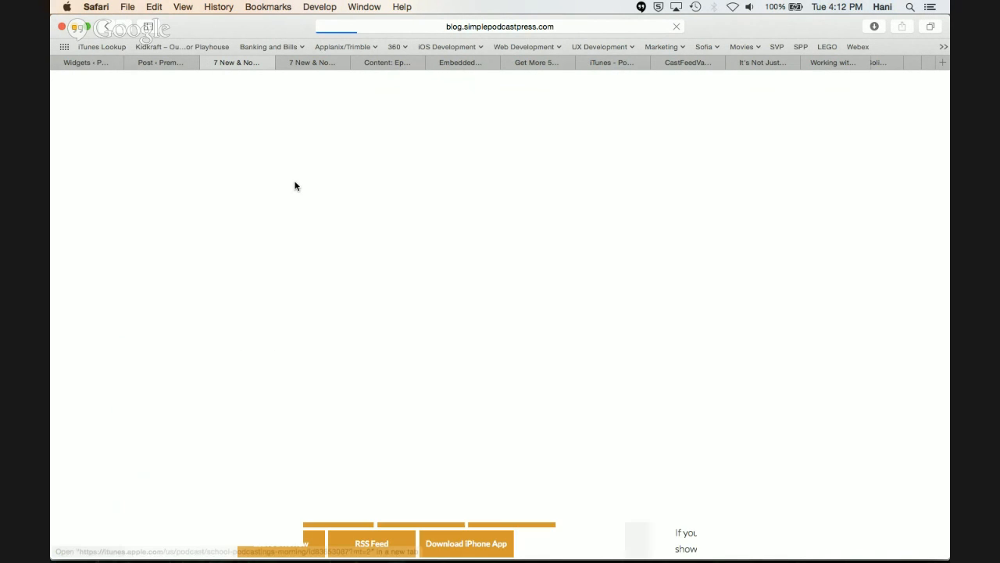
pyautogui.scroll(-10, 295, 186)
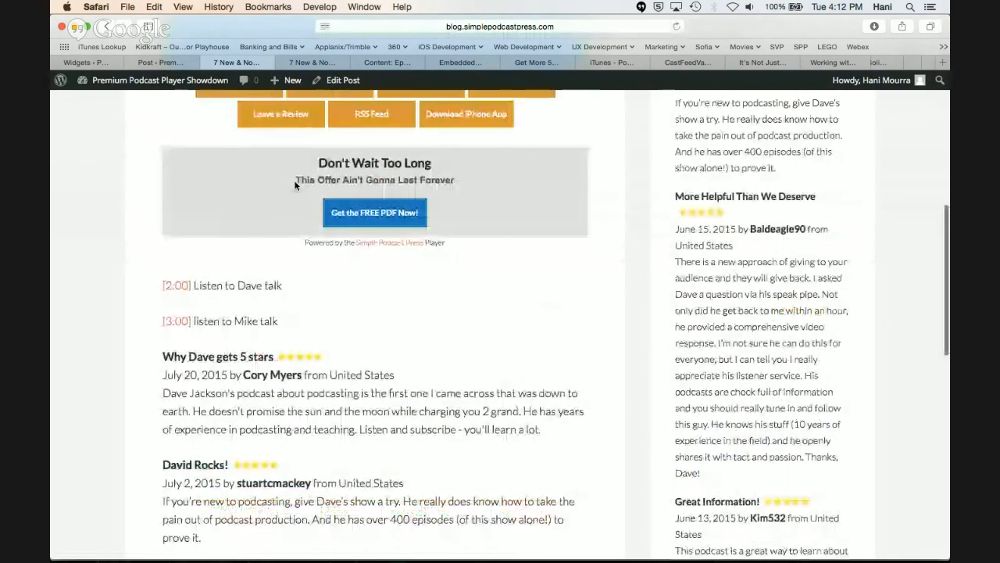
pyautogui.scroll(-10, 242, 334)
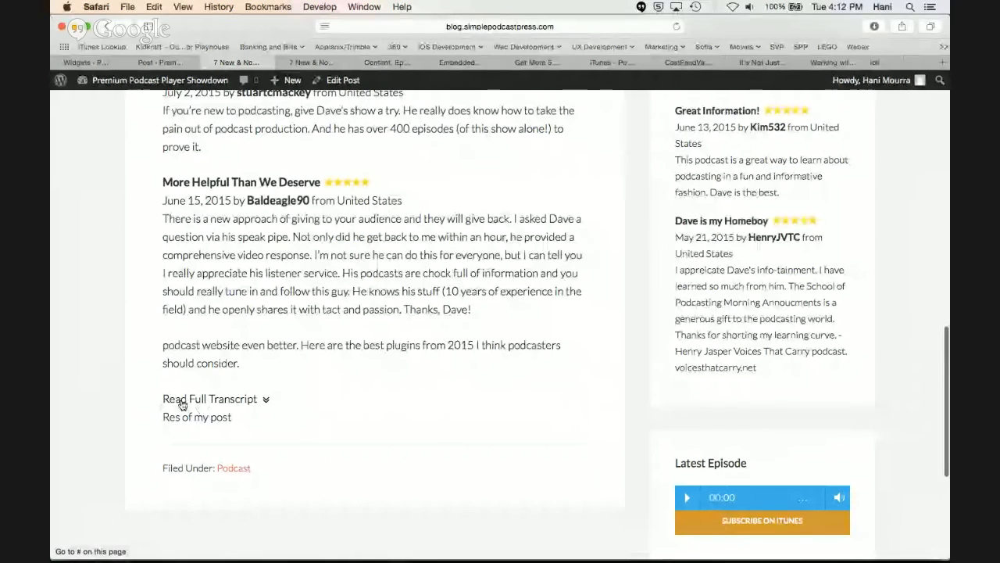
# Open the Simple Podcast Press settings and examine the Transcript/Show Notes section title under Podcast Player Style Settings
pyautogui.click(176, 65)
pyautogui.click(86, 62)
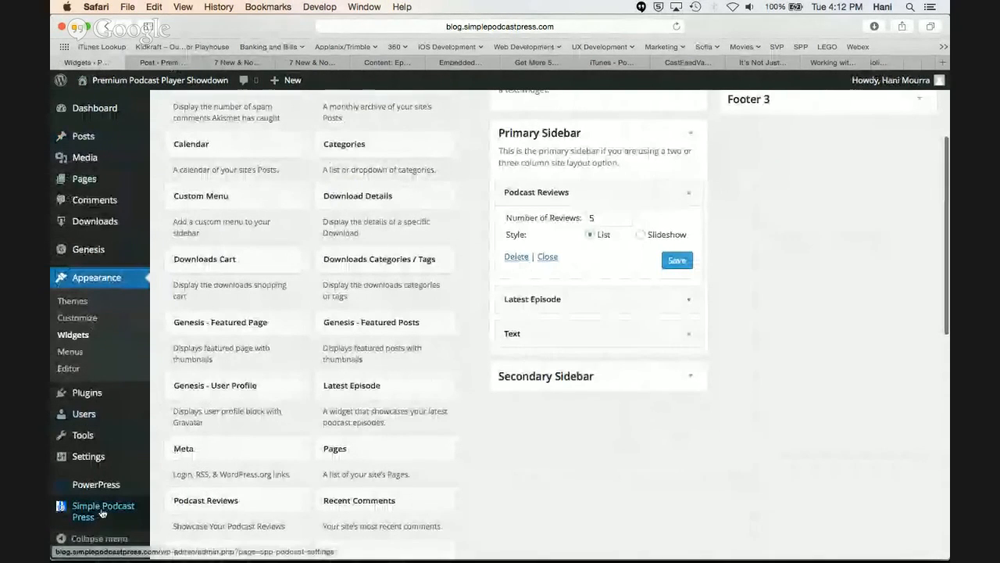
pyautogui.moveTo(100, 507)
pyautogui.click(187, 488)
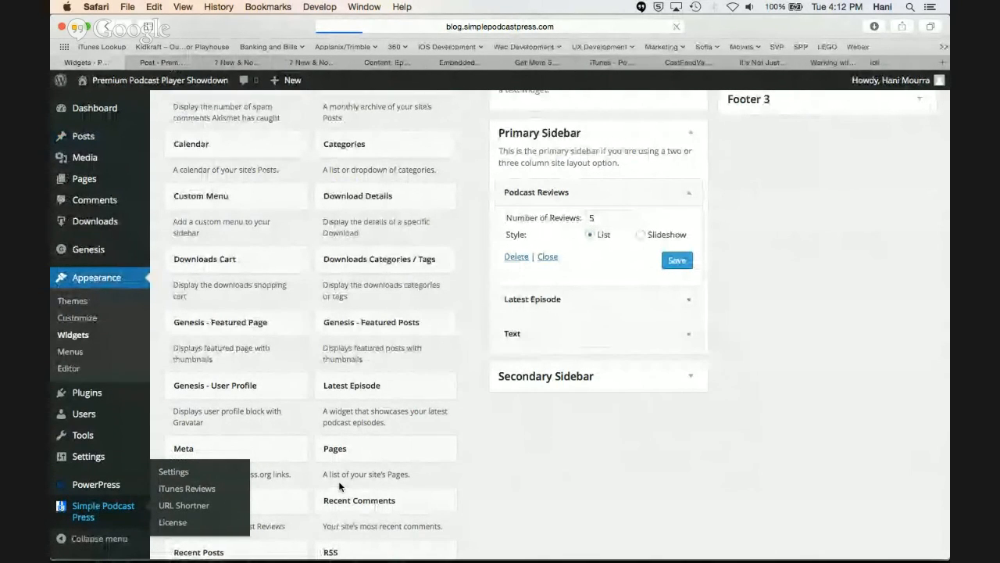
pyautogui.scroll(-15, 338, 486)
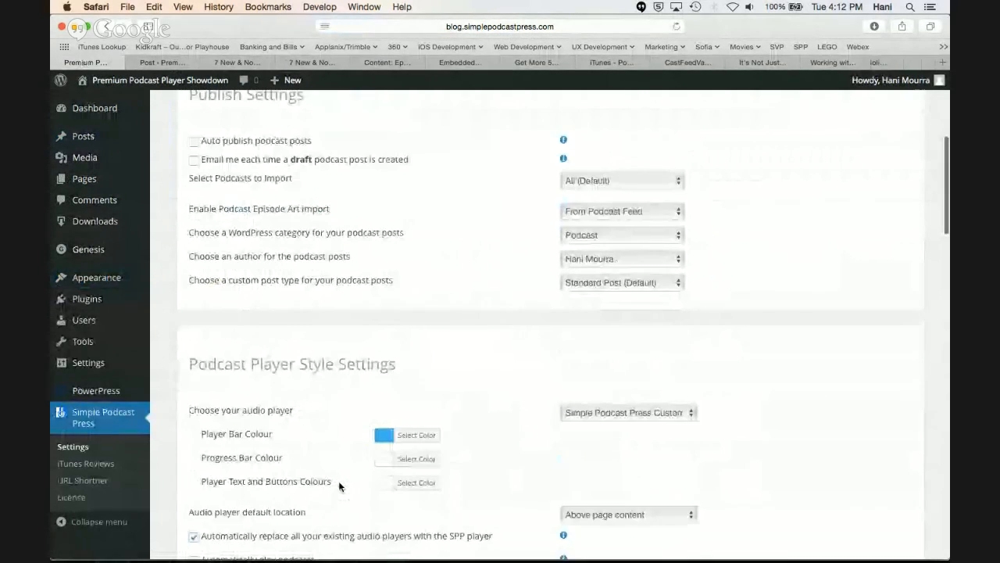
pyautogui.scroll(-5, 338, 486)
pyautogui.moveTo(649, 376); pyautogui.dragTo(538, 379)
pyautogui.scroll(5, 455, 373)
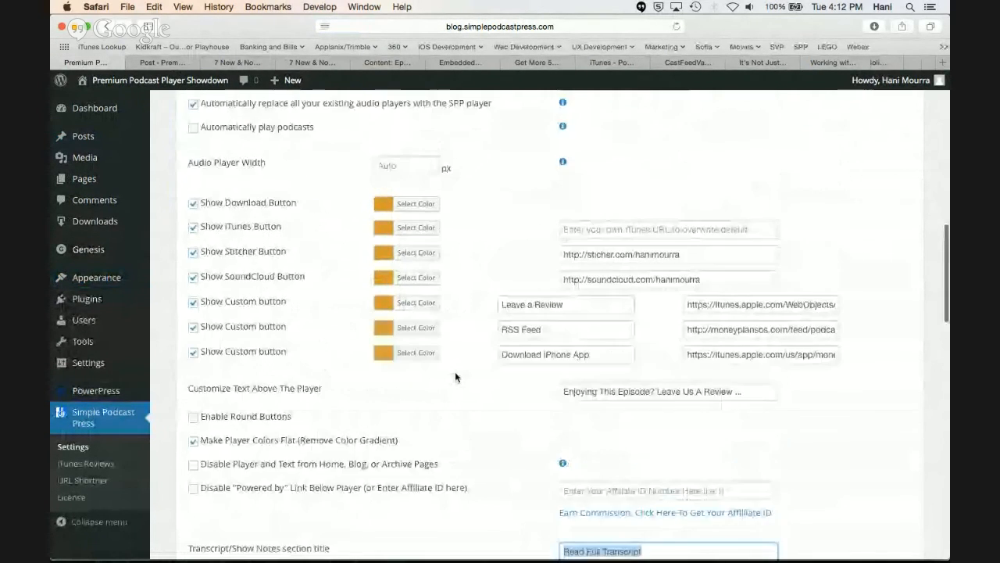
pyautogui.scroll(2, 454, 371)
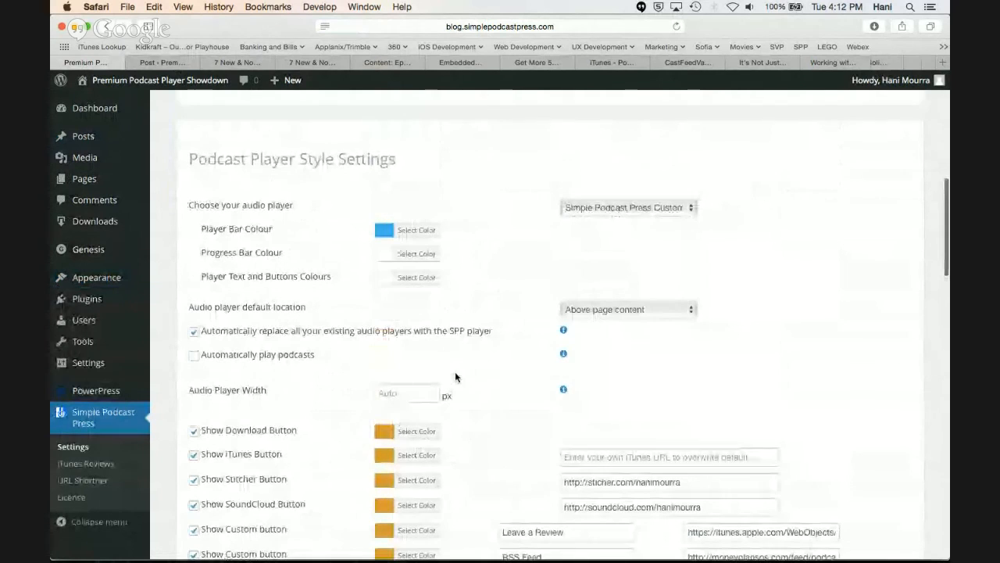
pyautogui.scroll(-4, 455, 371)
pyautogui.scroll(-2, 454, 378)
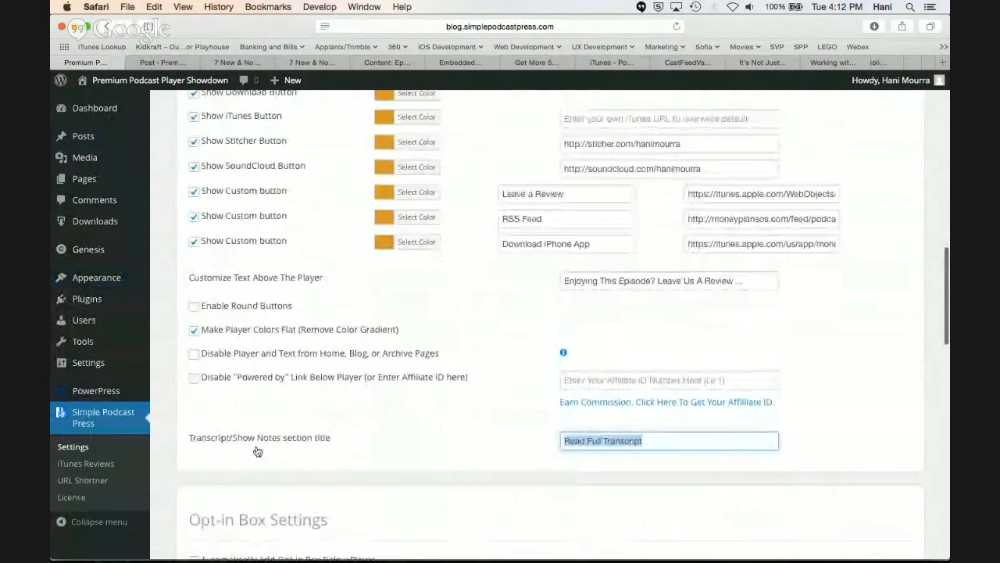
pyautogui.moveTo(603, 440); pyautogui.dragTo(654, 441)
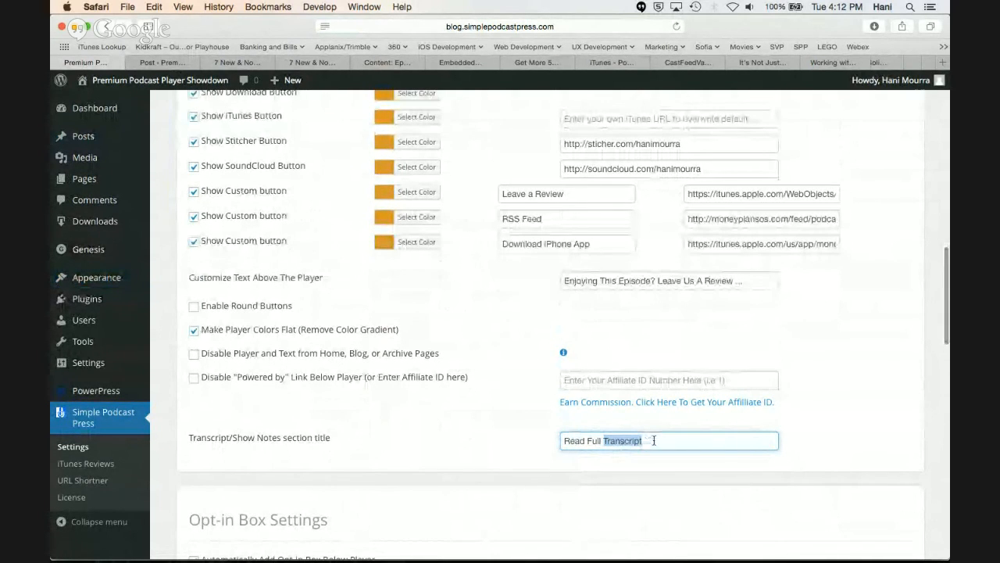
# Go back to the post preview and expand and collapse the Read Full Transcript section, leaving it expanded
pyautogui.click(230, 63)
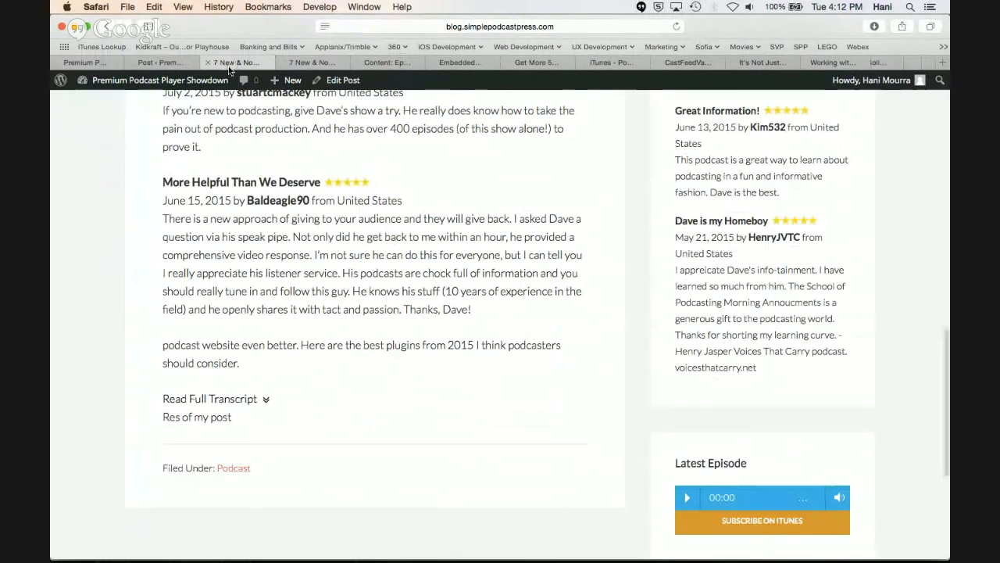
pyautogui.click(267, 401)
pyautogui.scroll(-2, 268, 406)
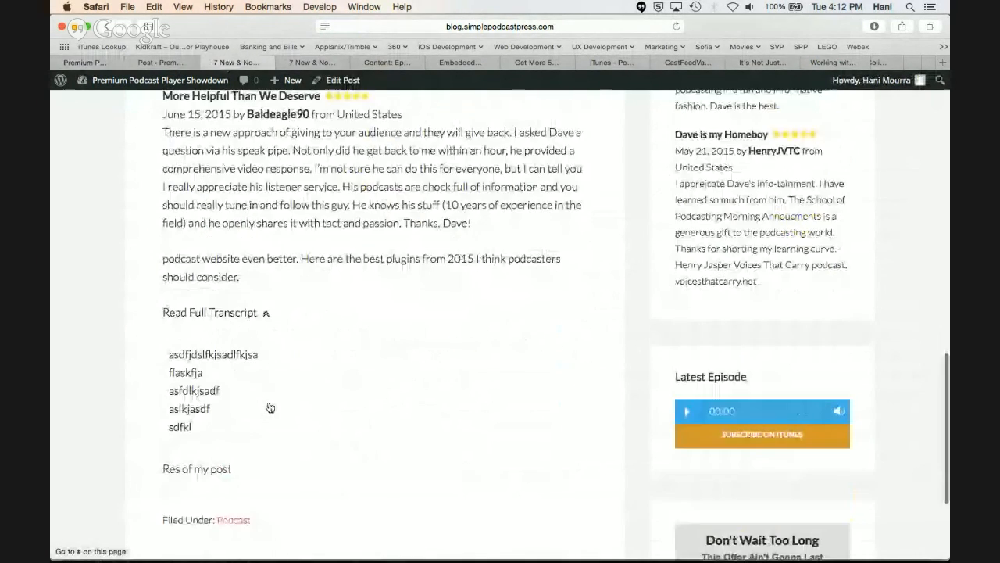
pyautogui.click(266, 314)
pyautogui.click(266, 314)
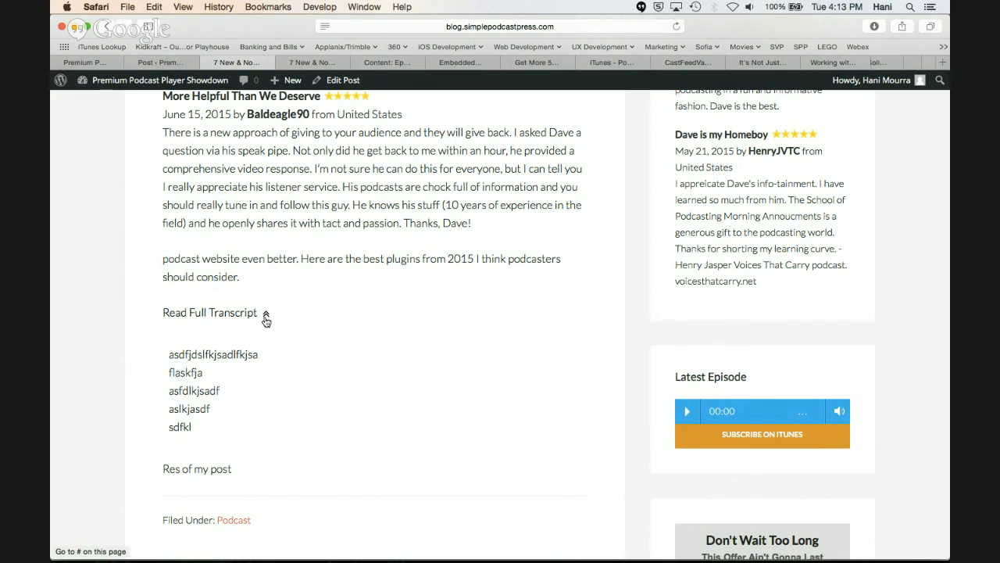
pyautogui.click(266, 315)
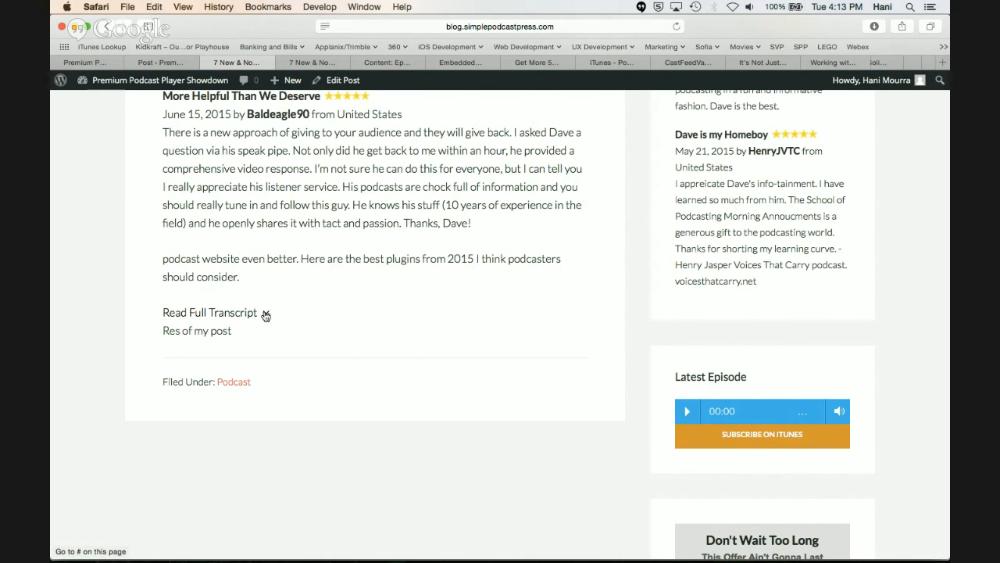
pyautogui.click(266, 315)
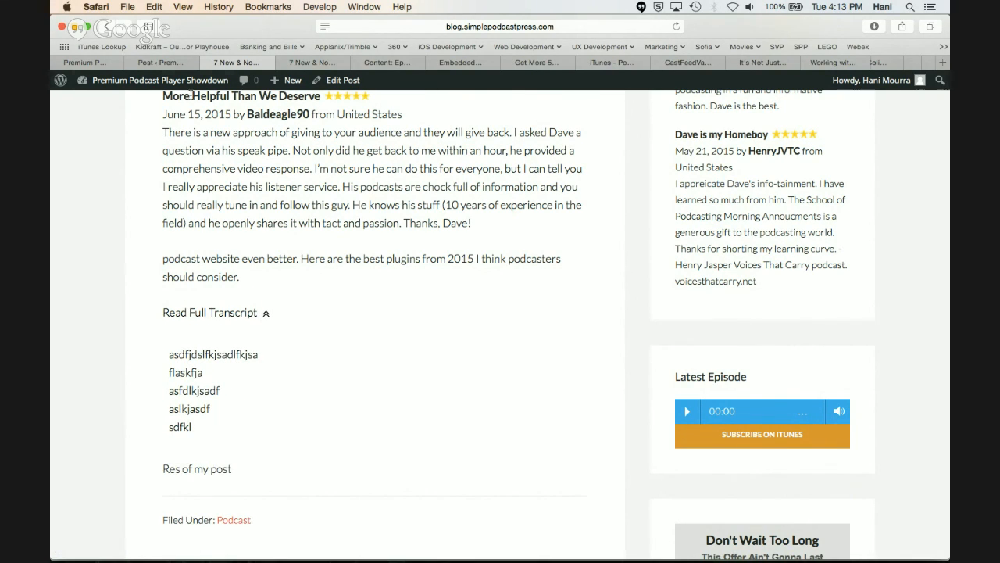
# Return to the post editor, review the Clutter-Free Transcript box and highlight the [spp-transcript] shortcode in the content
pyautogui.click(174, 63)
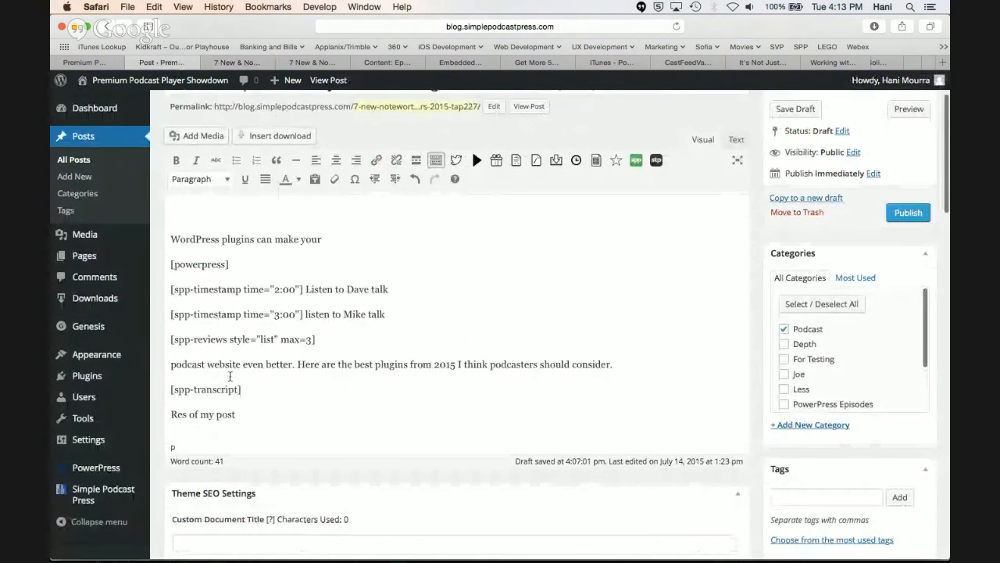
pyautogui.scroll(-15, 230, 376)
pyautogui.scroll(-5, 230, 376)
pyautogui.scroll(3, 227, 312)
pyautogui.click(224, 241)
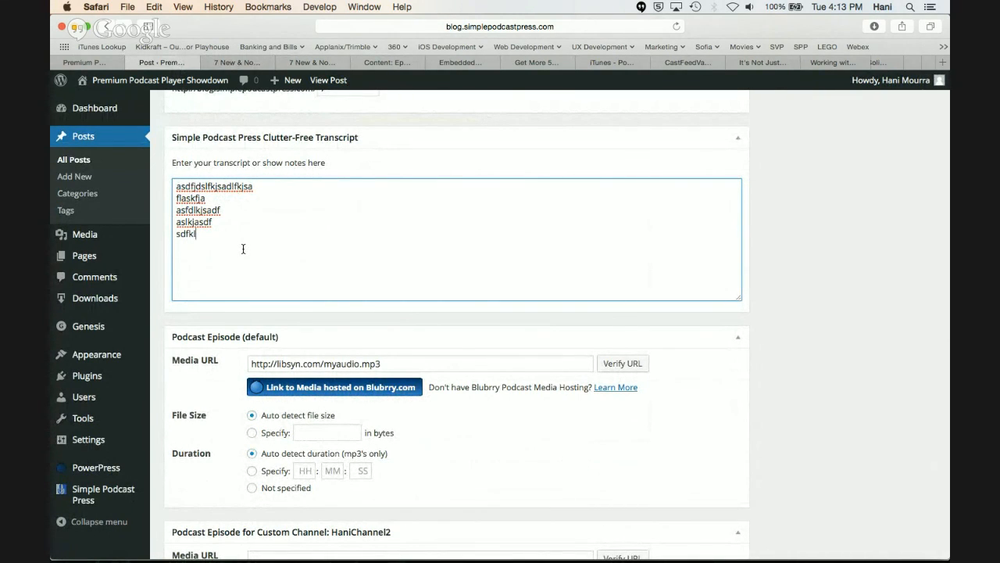
pyautogui.scroll(12, 243, 248)
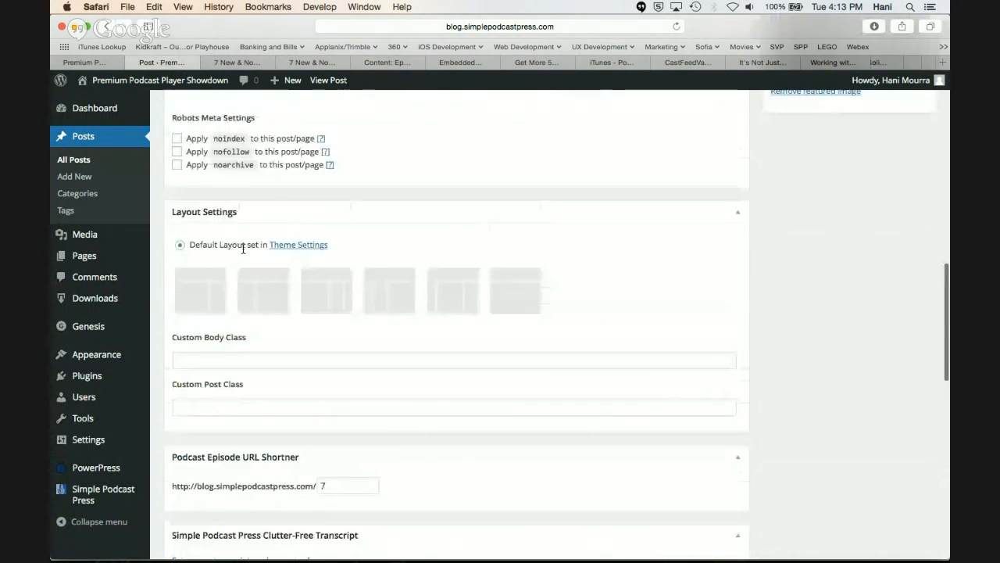
pyautogui.scroll(8, 243, 248)
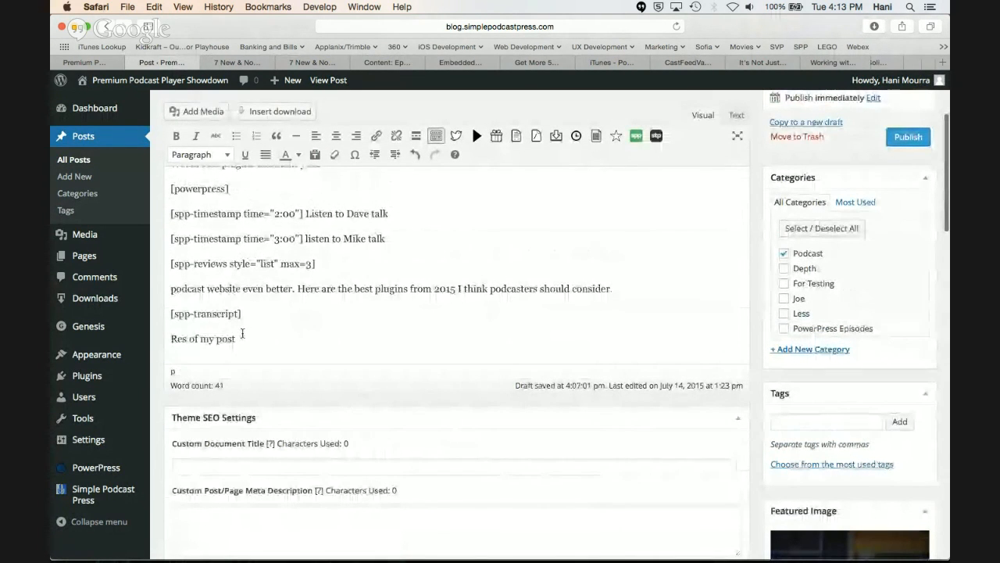
pyautogui.moveTo(236, 338); pyautogui.dragTo(222, 338)
pyautogui.click(251, 317)
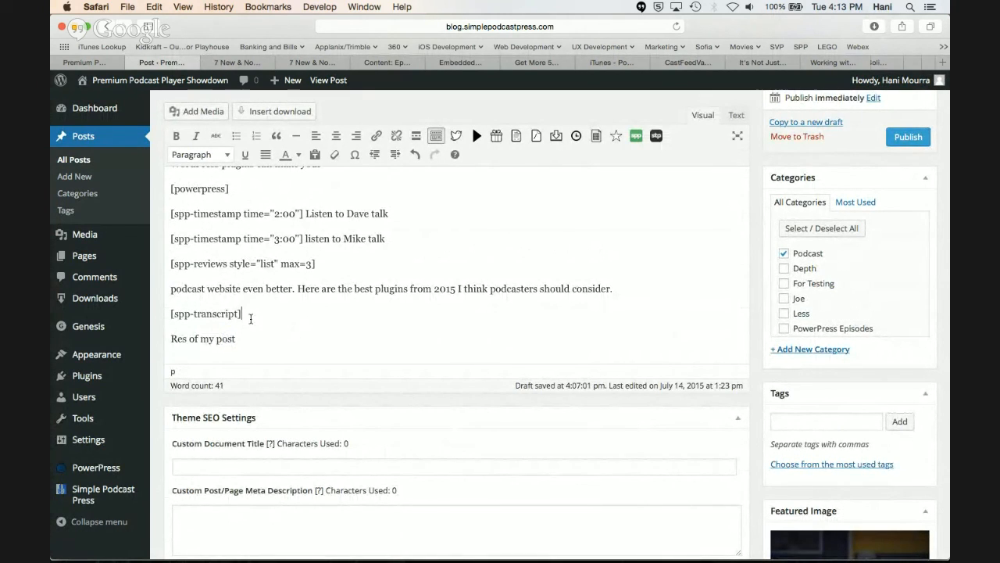
pyautogui.moveTo(255, 318); pyautogui.dragTo(162, 315)
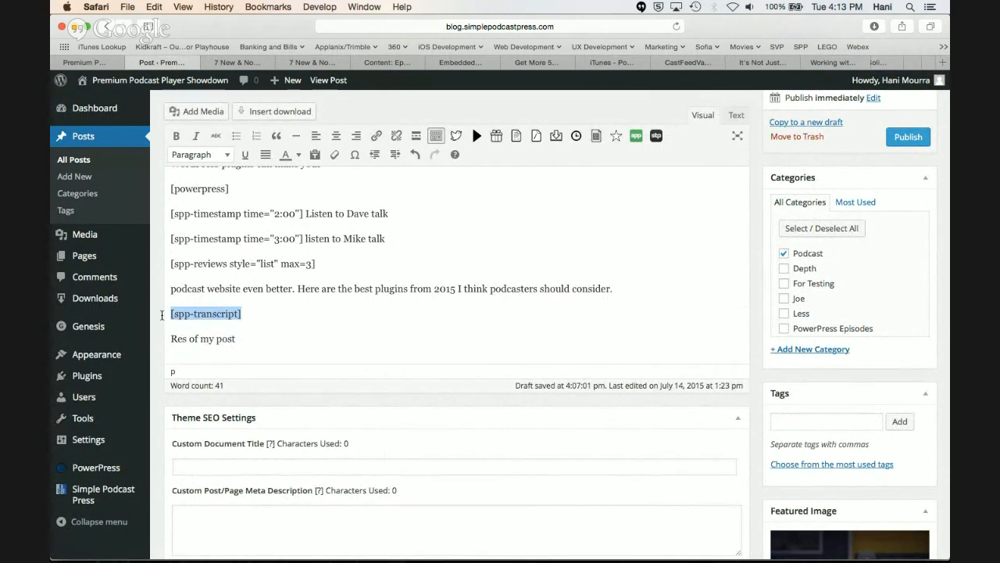
# Replace the highlighted [spp-transcript] shortcode with the text "This is my transcript" and make the word "transcript" bold
pyautogui.press('BackSpace')
pyautogui.write('This is my transcript')
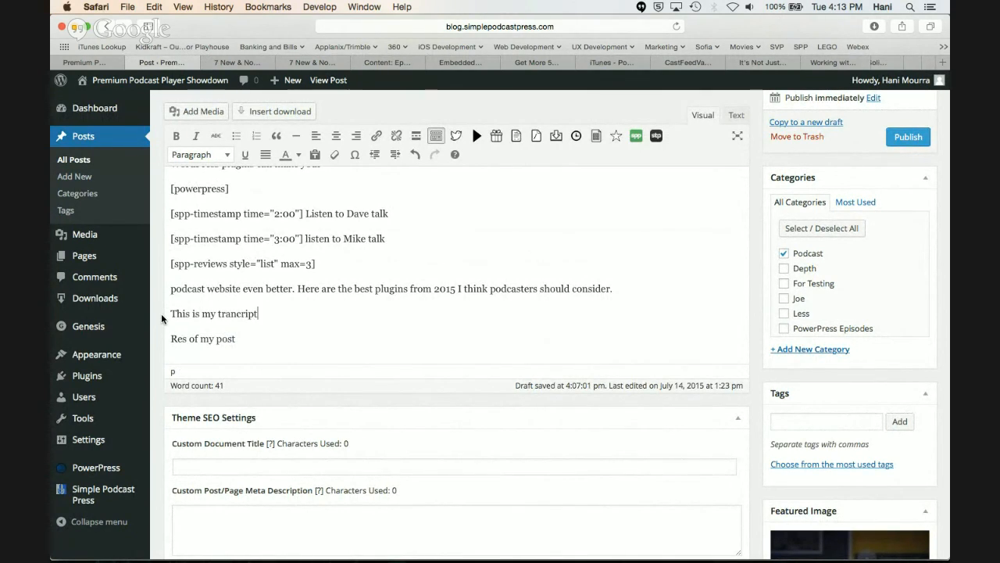
pyautogui.doubleClick(225, 313)
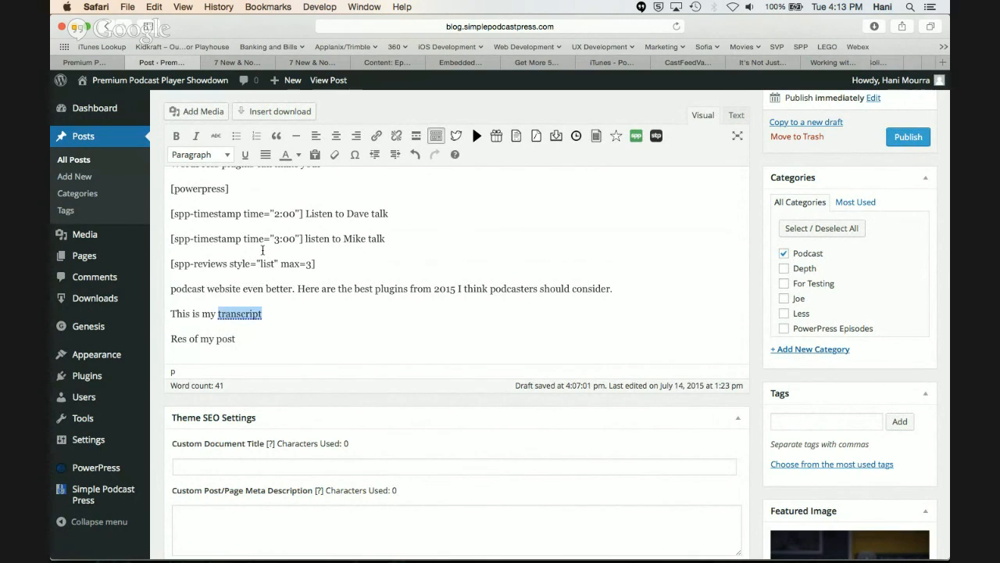
pyautogui.click(176, 136)
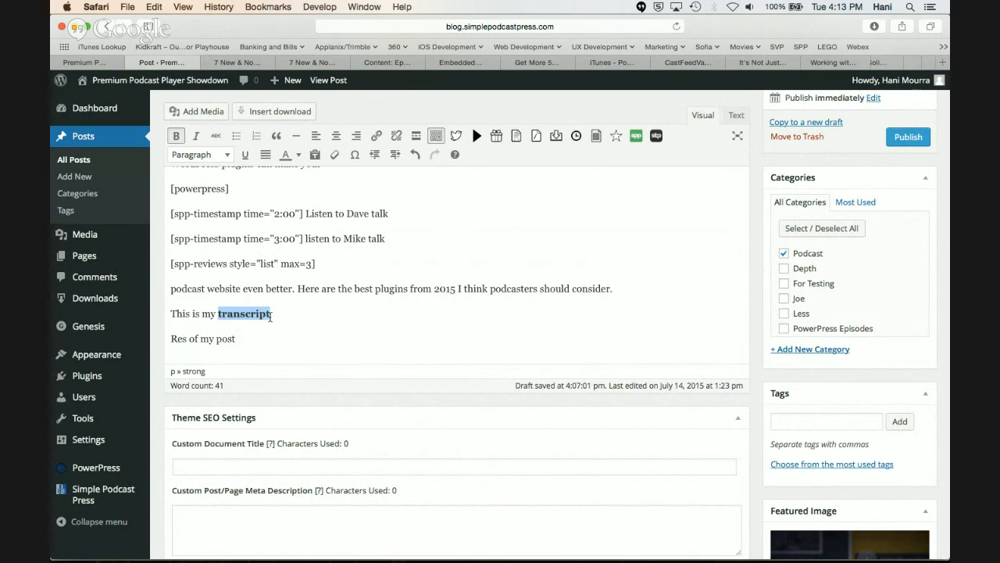
# Continue the transcript line with "dsfjsdlkf" and add two new lines below it reading "1." and "2."
pyautogui.click(299, 315)
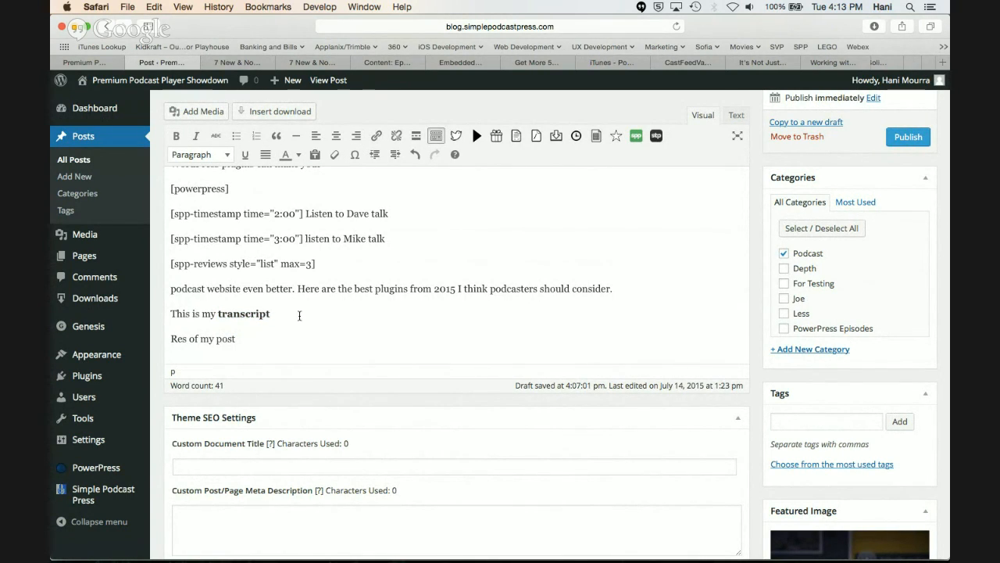
pyautogui.write('dsfjsdlkf')
pyautogui.press('Return')
pyautogui.write('1.')
pyautogui.press('Return')
pyautogui.write('2.')
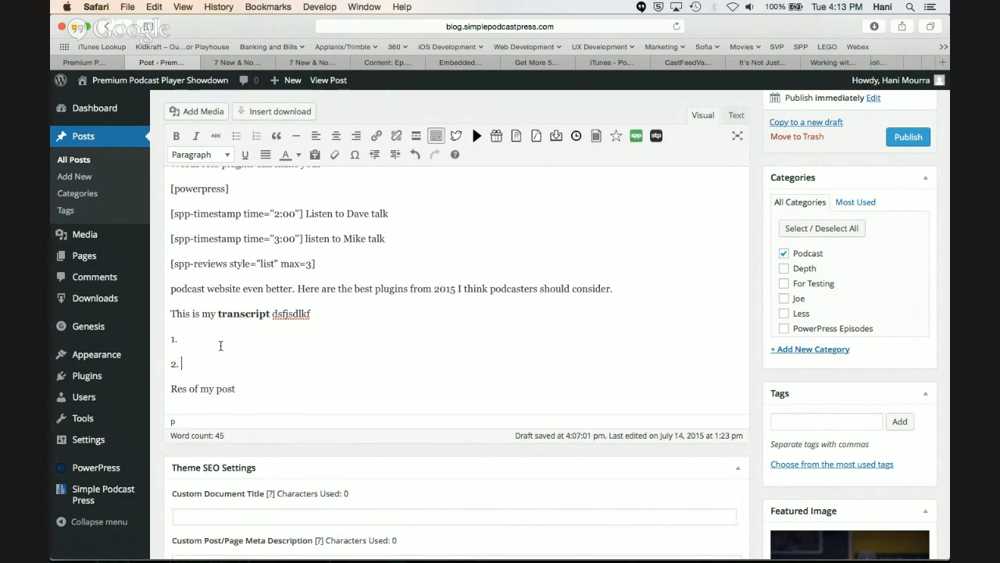
# Insert the opening [spp-transcript] shortcode on a new line above "This is my transcript"
pyautogui.click(172, 313)
pyautogui.press('Return')
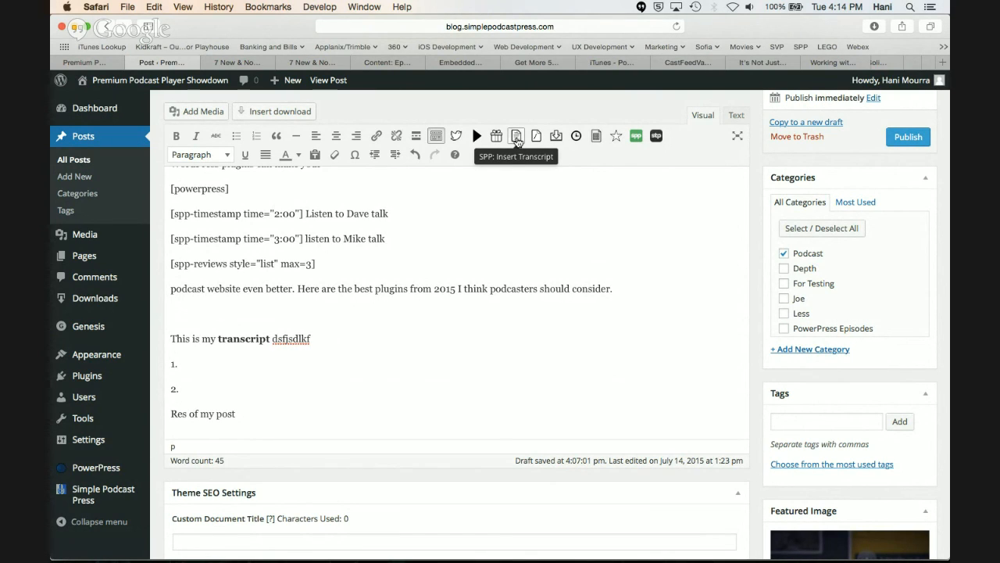
pyautogui.click(516, 137)
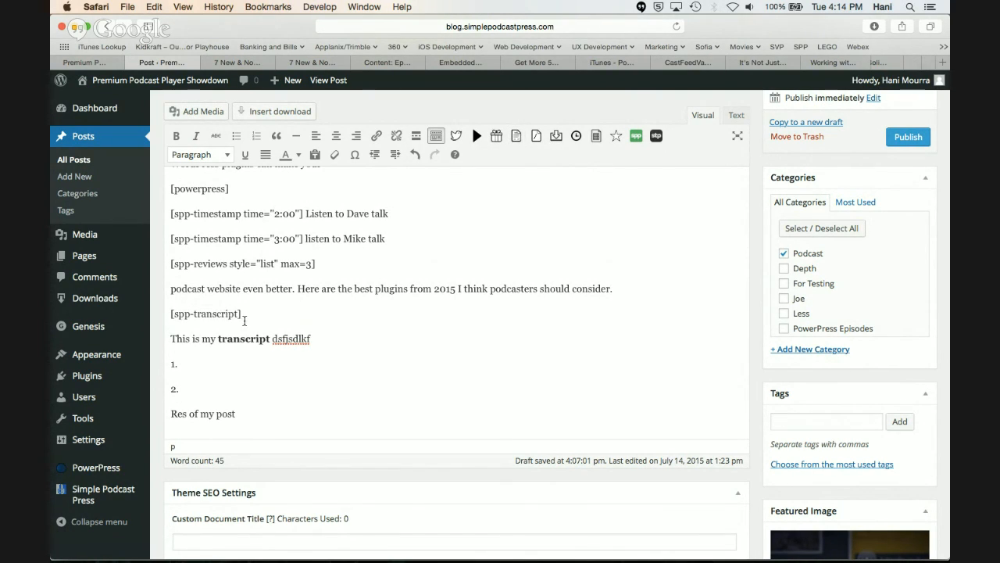
# Insert the closing [/spp-transcript] shortcode on a new line below "2." and highlight the text enclosed by the two shortcodes
pyautogui.scroll(-2, 244, 320)
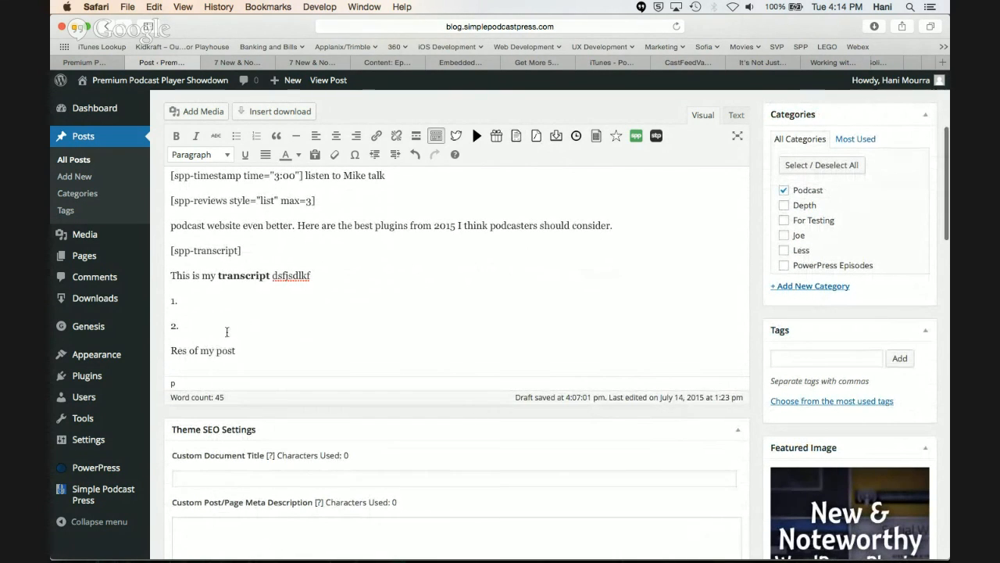
pyautogui.click(228, 335)
pyautogui.press('Return')
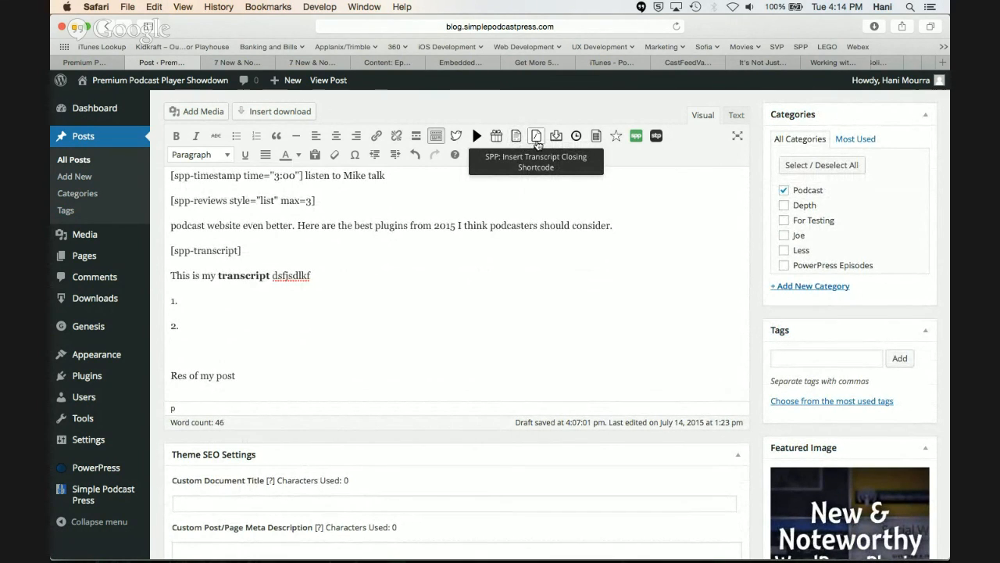
pyautogui.click(536, 141)
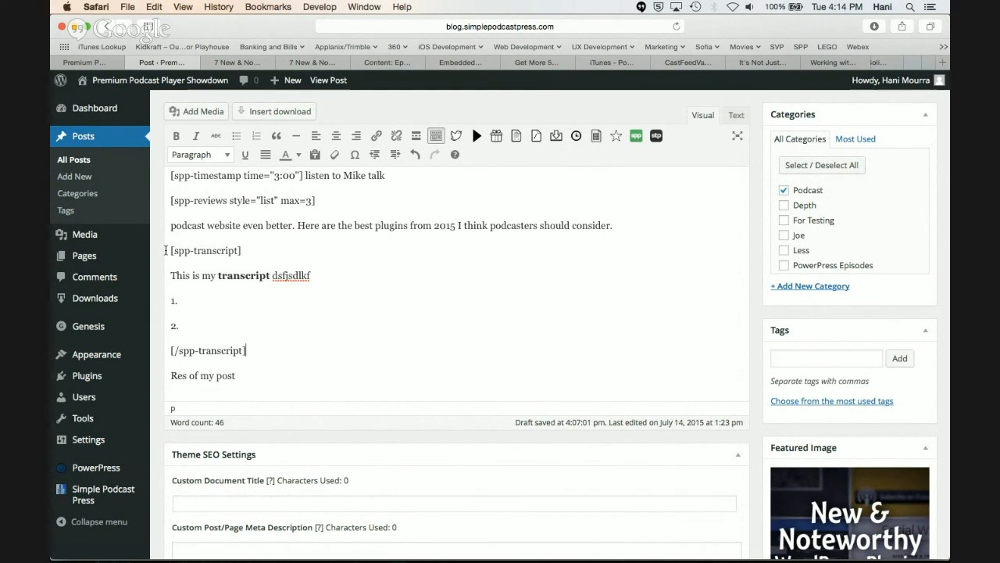
pyautogui.click(171, 250)
pyautogui.moveTo(249, 331); pyautogui.dragTo(164, 275)
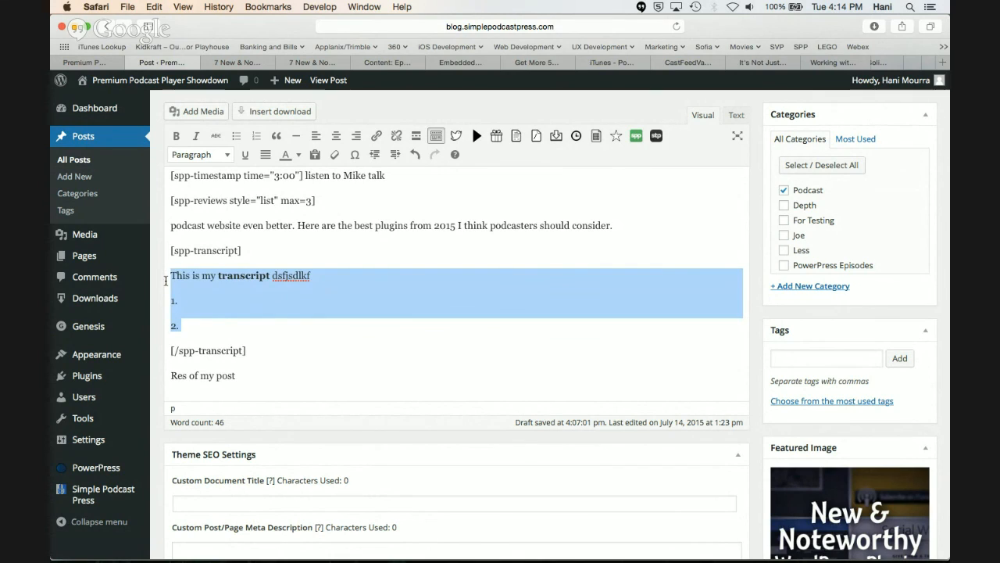
pyautogui.click(226, 327)
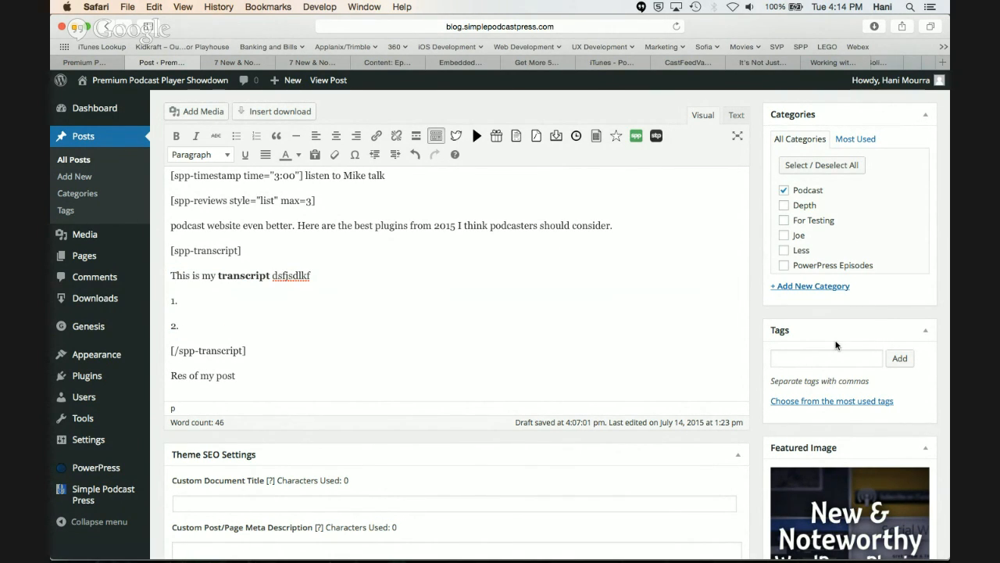
# Preview the updated post and expand the Read Full Transcript section below the reviews
pyautogui.scroll(5, 836, 297)
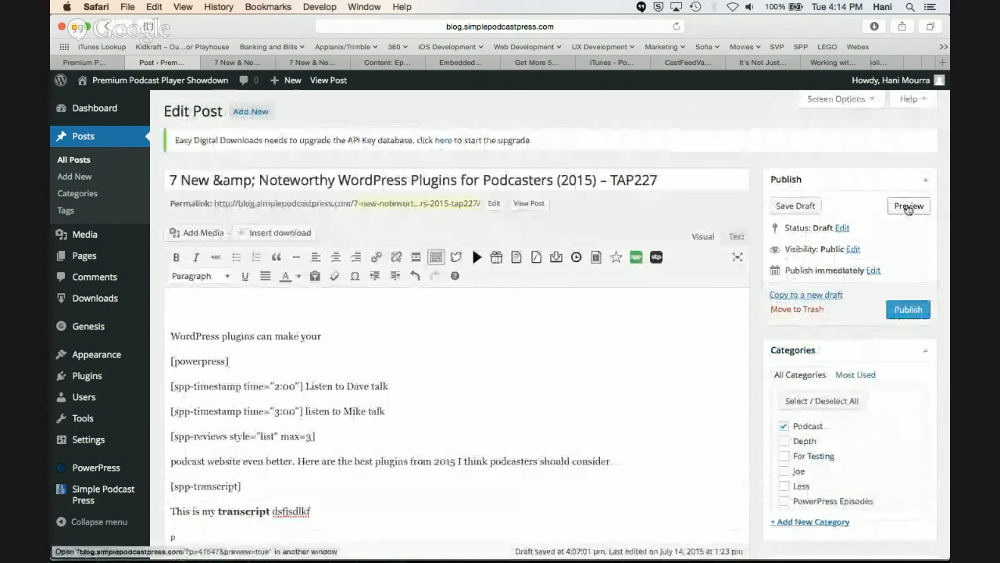
pyautogui.click(235, 62)
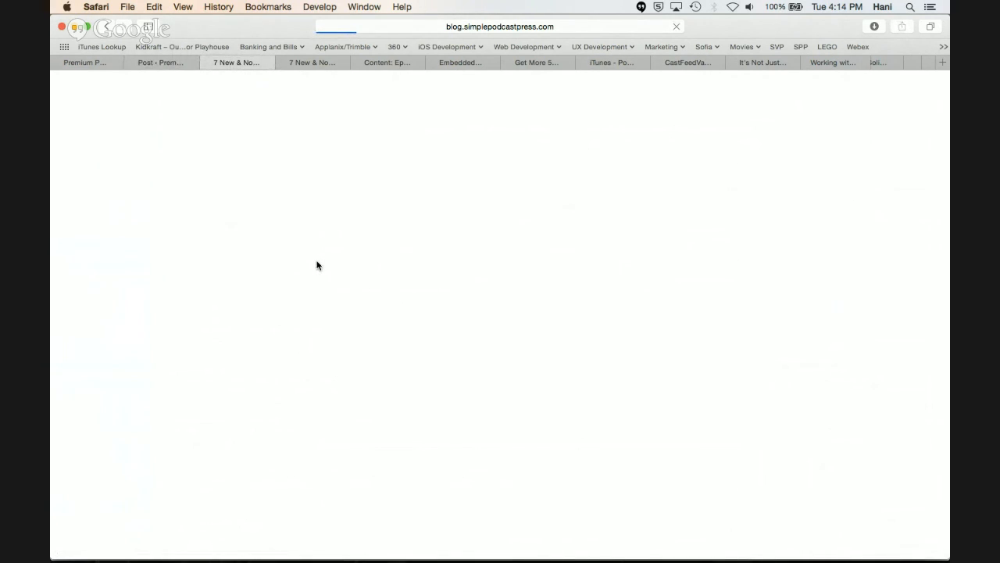
pyautogui.scroll(-10, 316, 266)
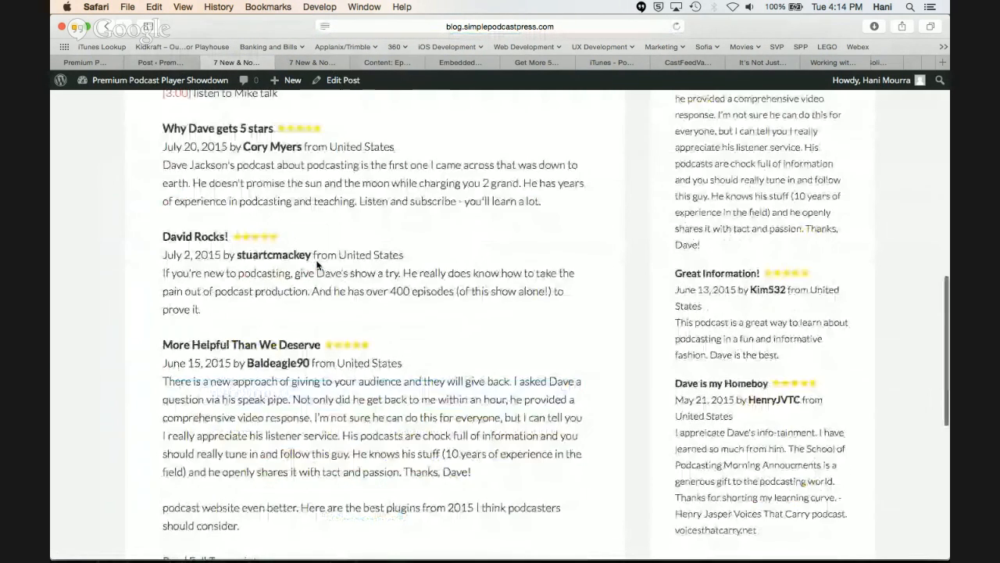
pyautogui.scroll(-5, 316, 266)
pyautogui.click(266, 262)
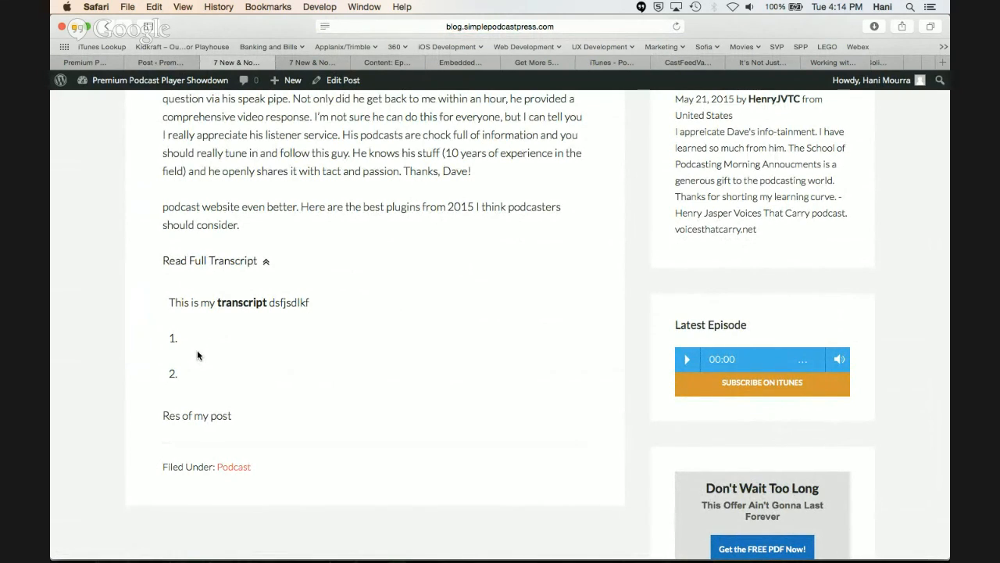
# Return to the post editor and review the Clutter-Free Transcript box and the shortcode-wrapped transcript in the content
pyautogui.click(179, 64)
pyautogui.scroll(-3, 214, 353)
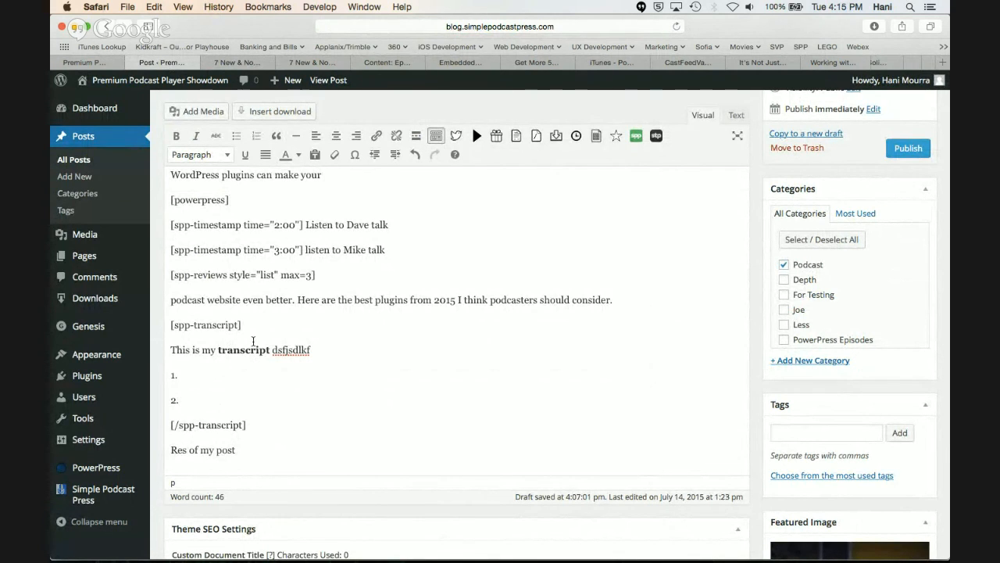
pyautogui.scroll(-10, 253, 341)
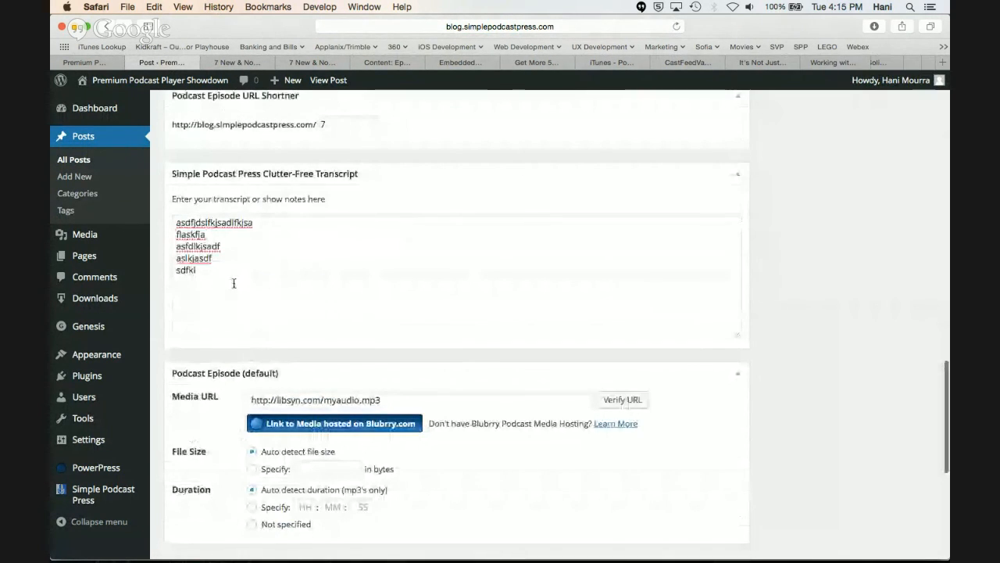
pyautogui.scroll(10, 232, 279)
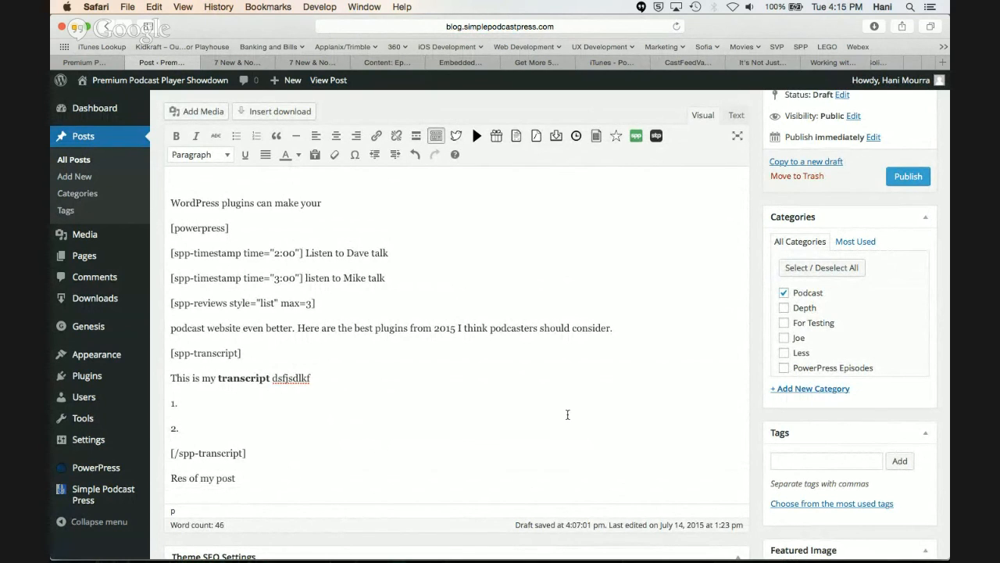
pyautogui.scroll(1, 578, 410)
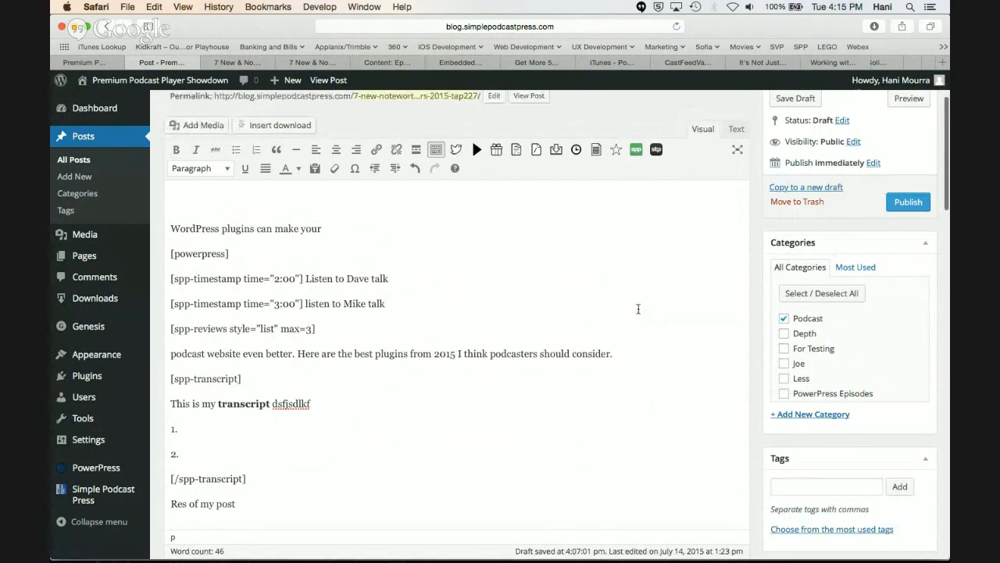
pyautogui.scroll(2, 638, 309)
pyautogui.scroll(1, 737, 282)
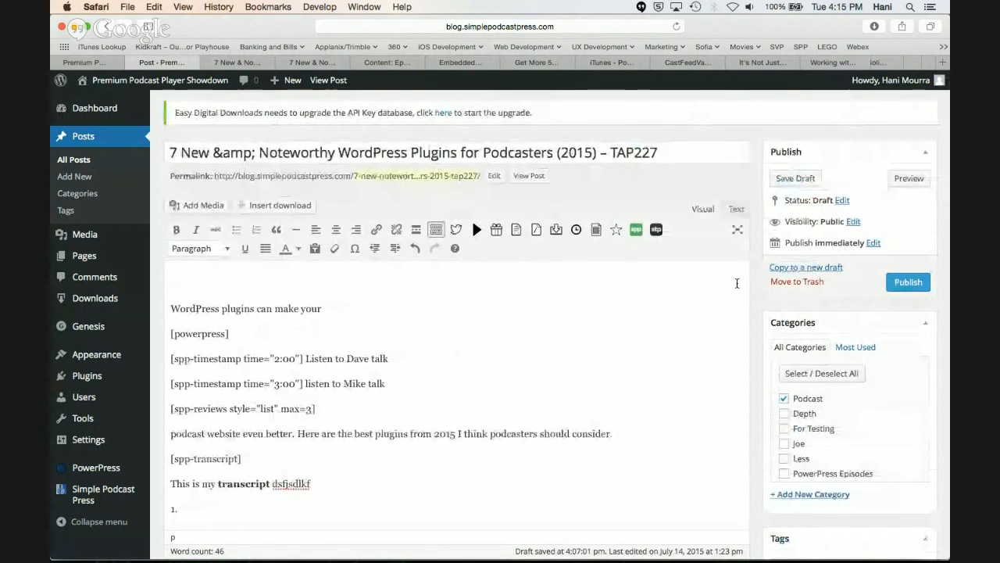
# Compare the transcript placed in the post content with the separate Simple Podcast Press Clutter-Free Transcript box
pyautogui.scroll(-1, 737, 283)
pyautogui.scroll(-3, 548, 385)
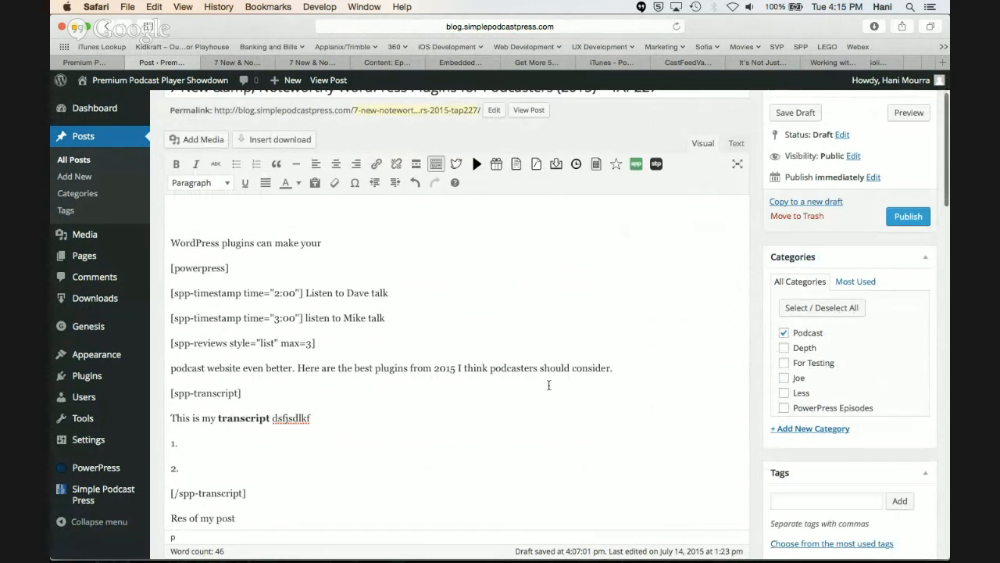
pyautogui.scroll(-5, 383, 281)
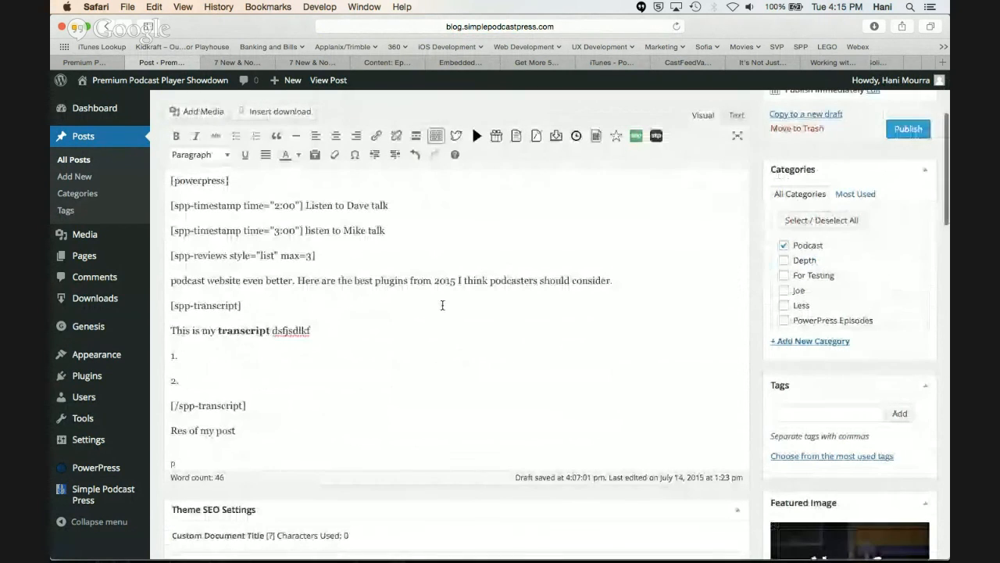
pyautogui.scroll(-15, 413, 294)
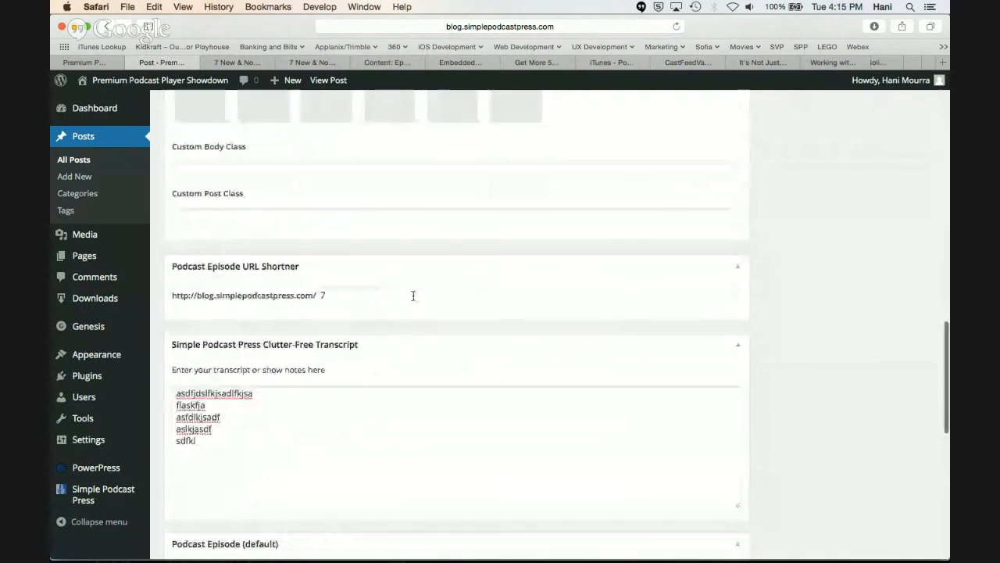
pyautogui.scroll(10, 332, 444)
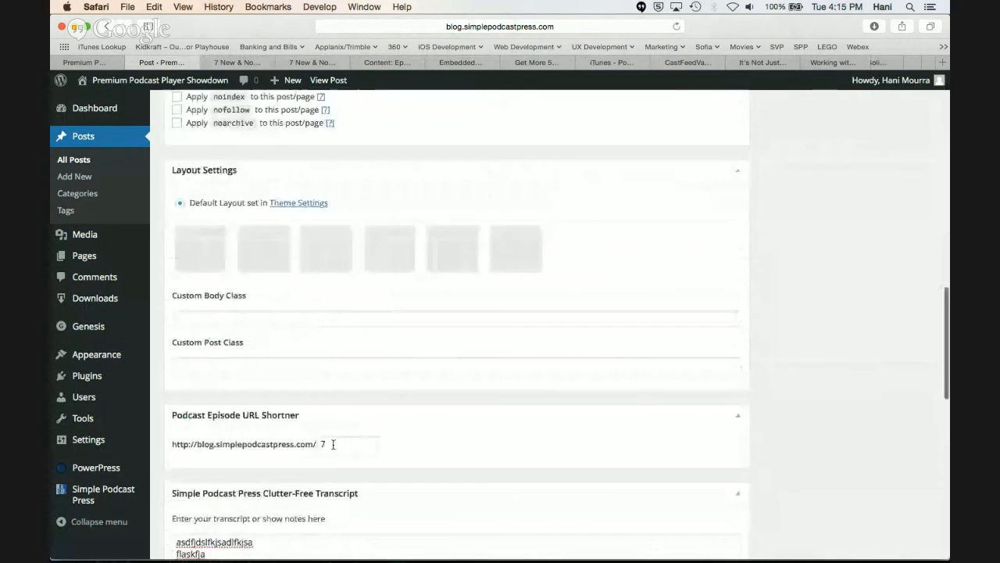
pyautogui.scroll(15, 333, 444)
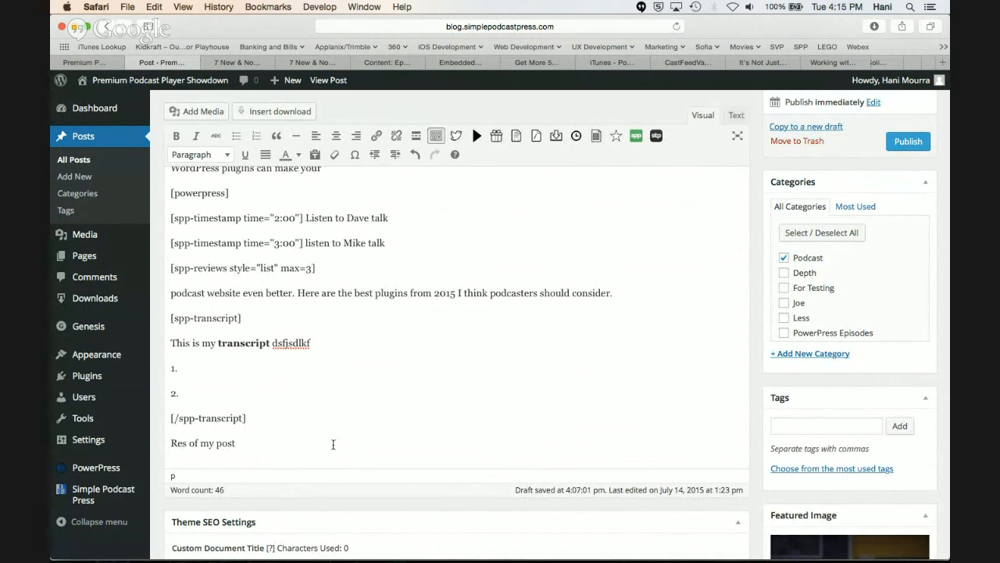
pyautogui.scroll(-15, 333, 443)
pyautogui.click(297, 466)
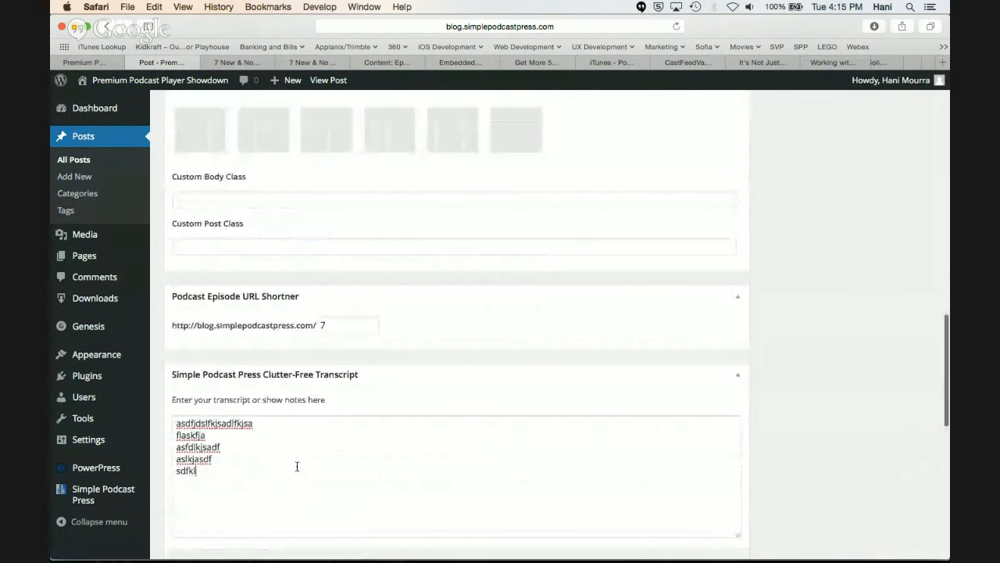
# Go back to the post content and highlight the opening [spp-transcript] shortcode and the transcript text between the two shortcodes
pyautogui.scroll(15, 296, 466)
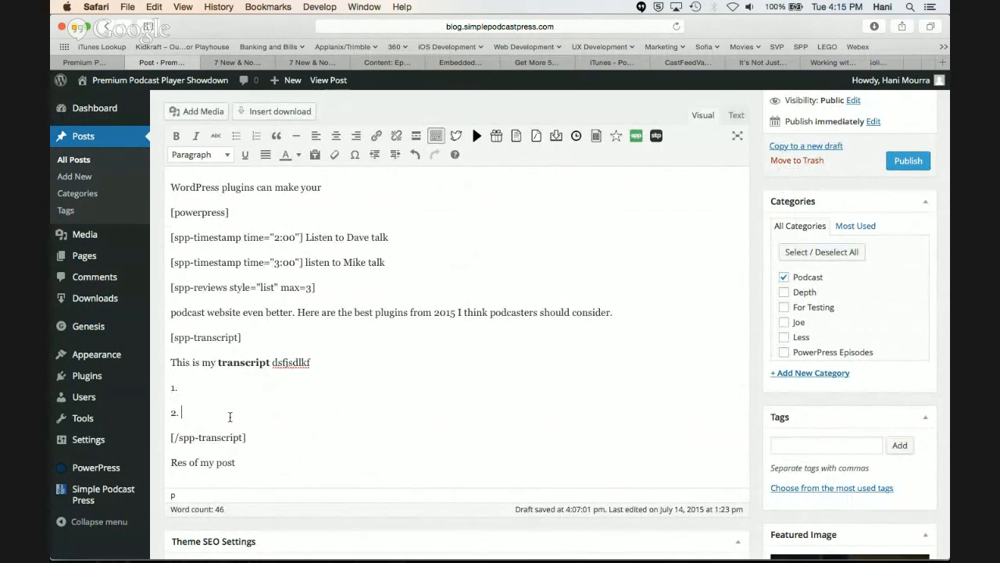
pyautogui.moveTo(230, 417); pyautogui.dragTo(171, 365)
pyautogui.click(222, 389)
pyautogui.moveTo(243, 337); pyautogui.dragTo(171, 337)
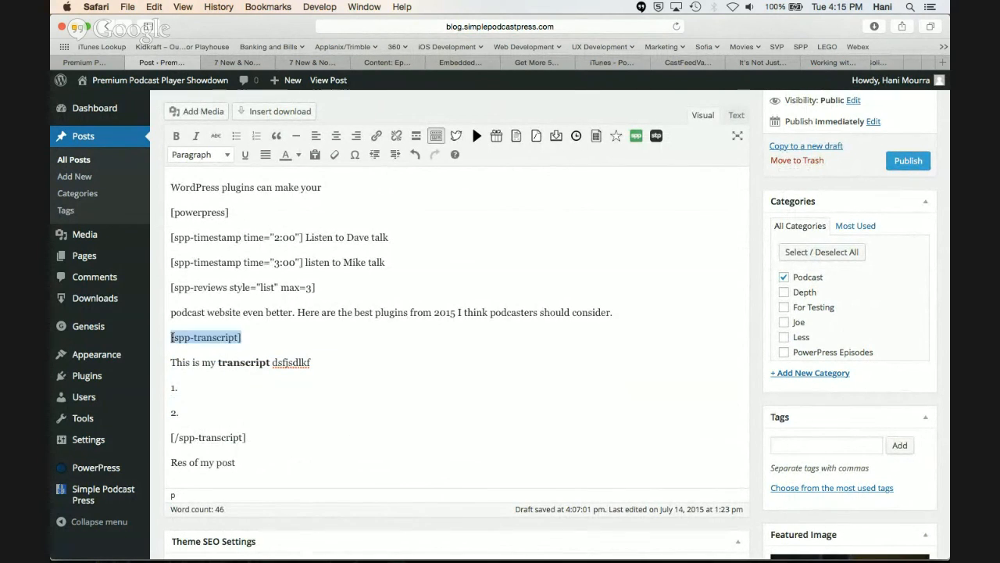
pyautogui.click(244, 337)
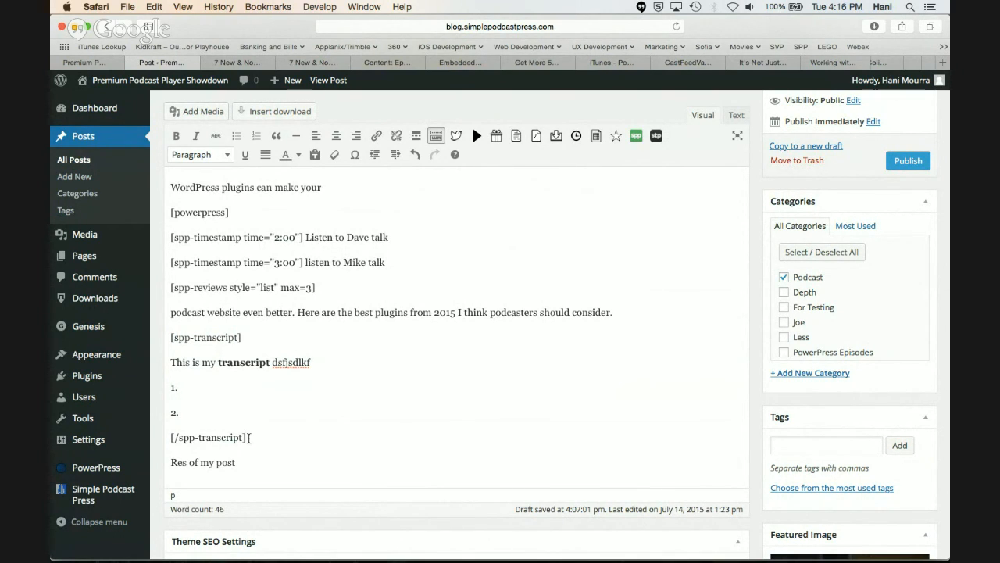
pyautogui.click(171, 438)
pyautogui.moveTo(252, 417); pyautogui.dragTo(165, 362)
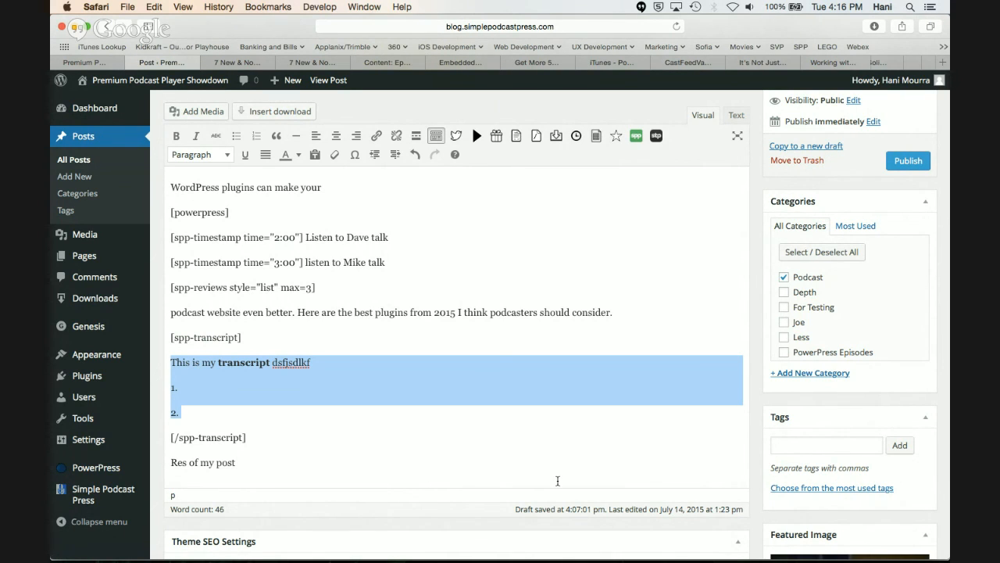
# Switch to WebinarNinja in Chrome to read the latest attendee question in the chat, and return to the post editor in Safari
pyautogui.press('super+Tab')
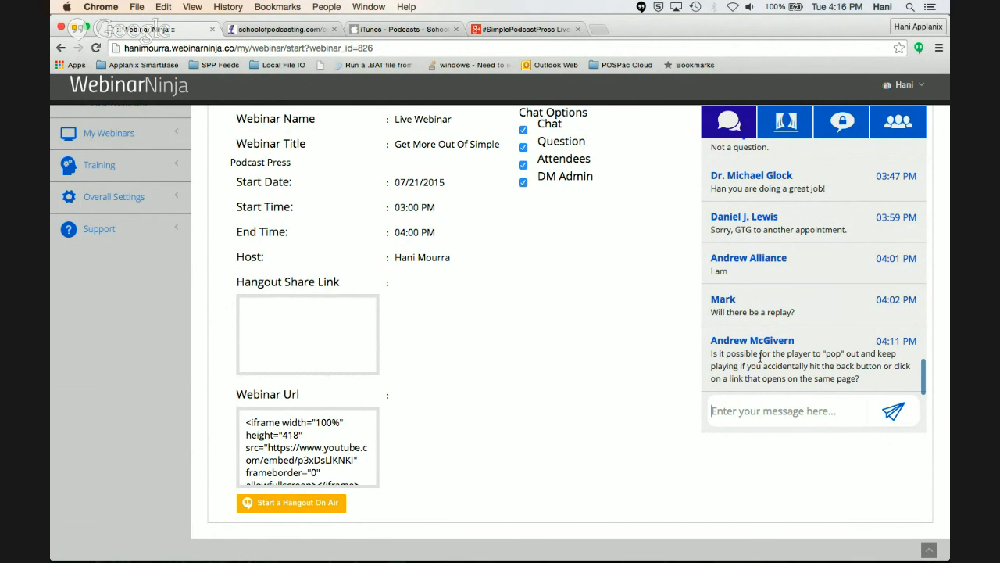
pyautogui.press('super+Tab')
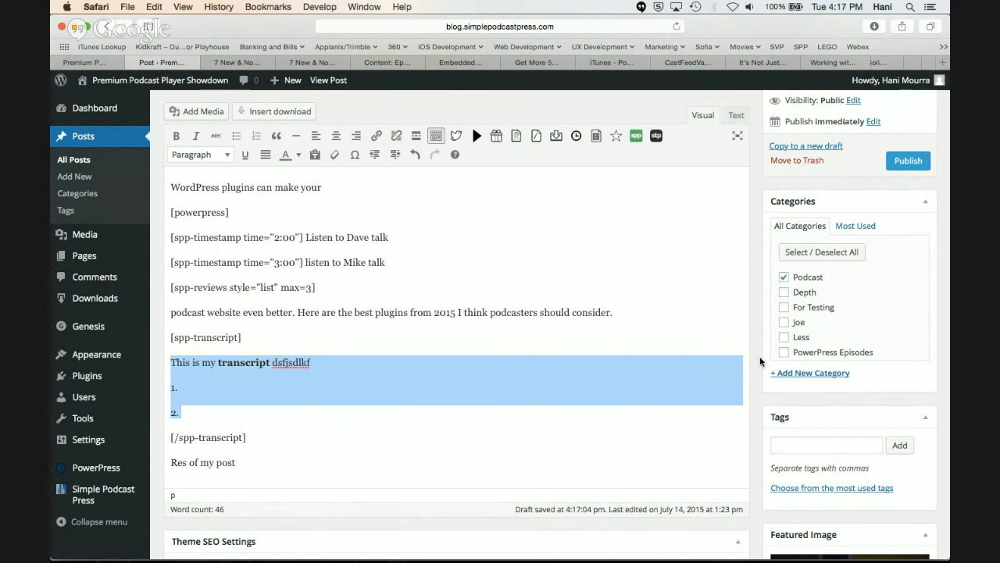
pyautogui.press('super+Tab')
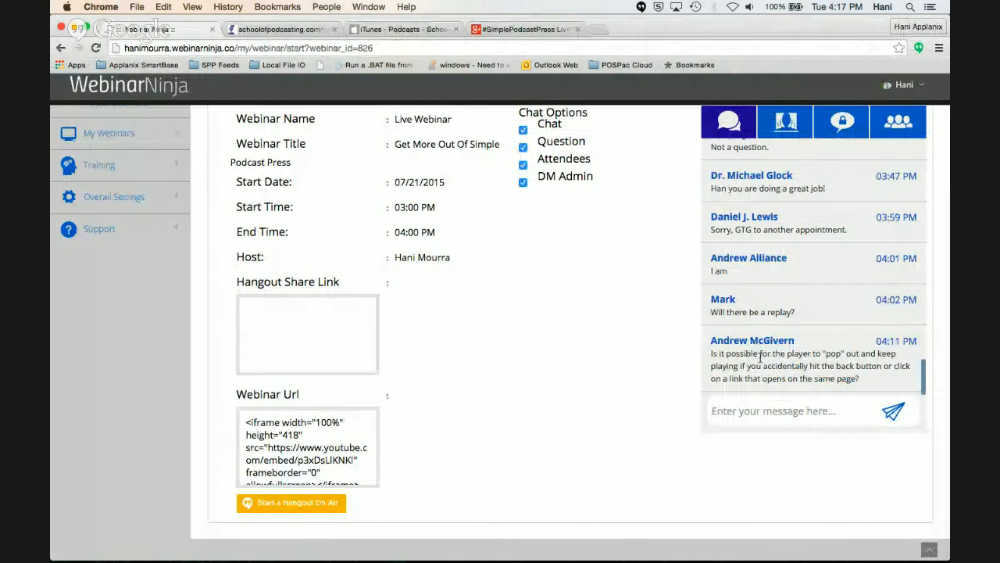
pyautogui.press('super+Tab')
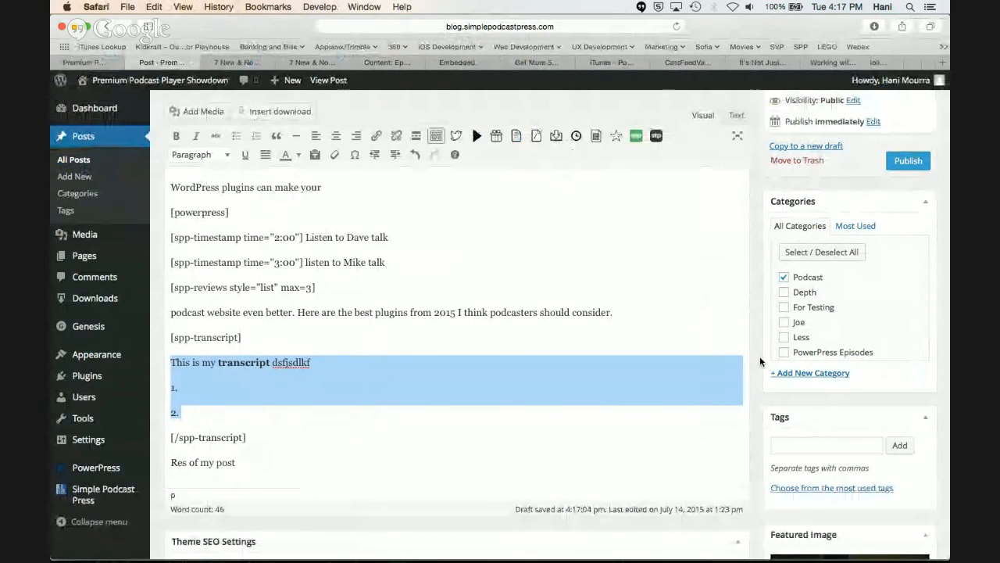
pyautogui.scroll(-6, 493, 400)
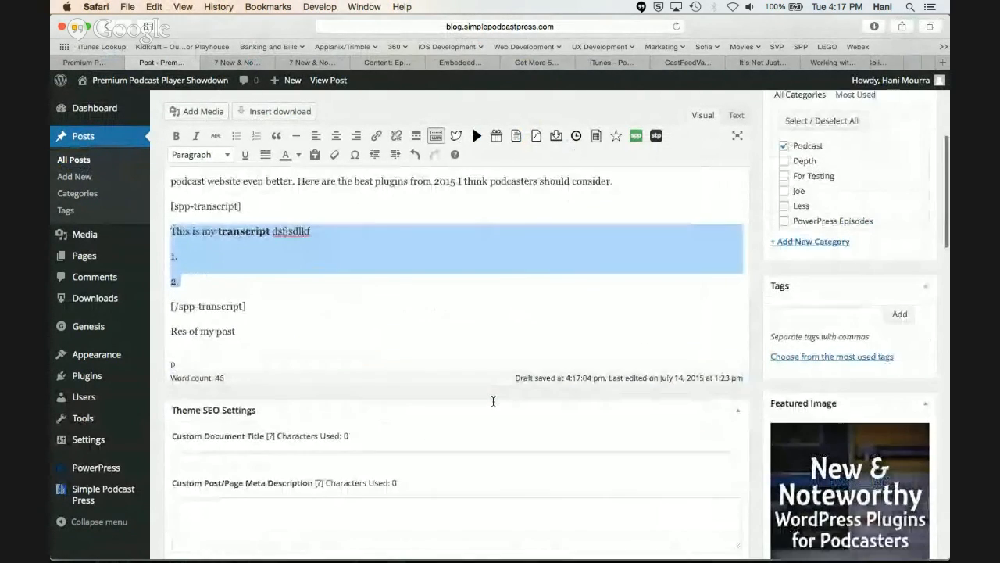
pyautogui.scroll(8, 493, 400)
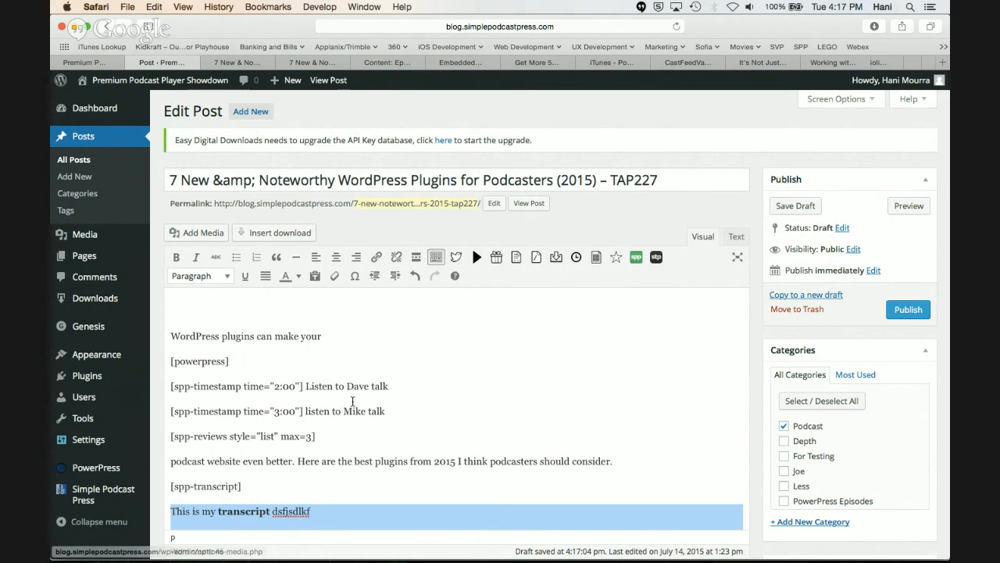
pyautogui.scroll(-1, 352, 401)
pyautogui.scroll(1, 352, 402)
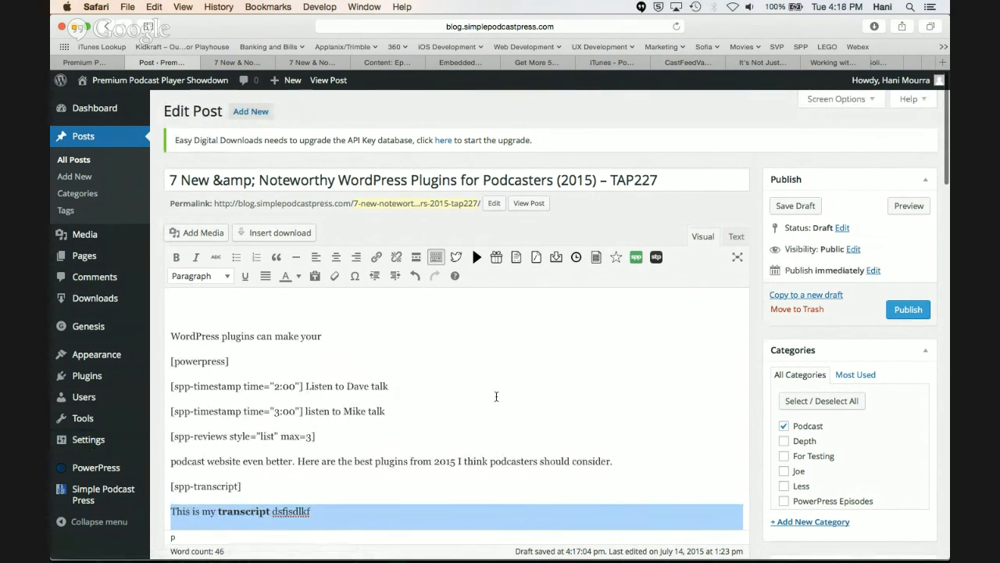
# Locate the Podcast Episode URL Shortner box below the post content and place the cursor in its field
pyautogui.scroll(-3, 496, 396)
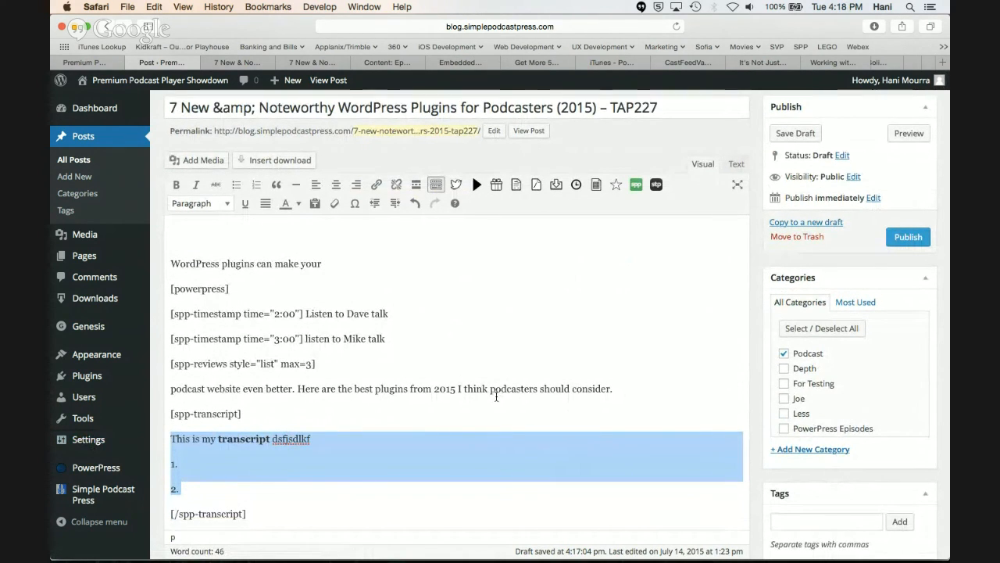
pyautogui.scroll(-20, 496, 396)
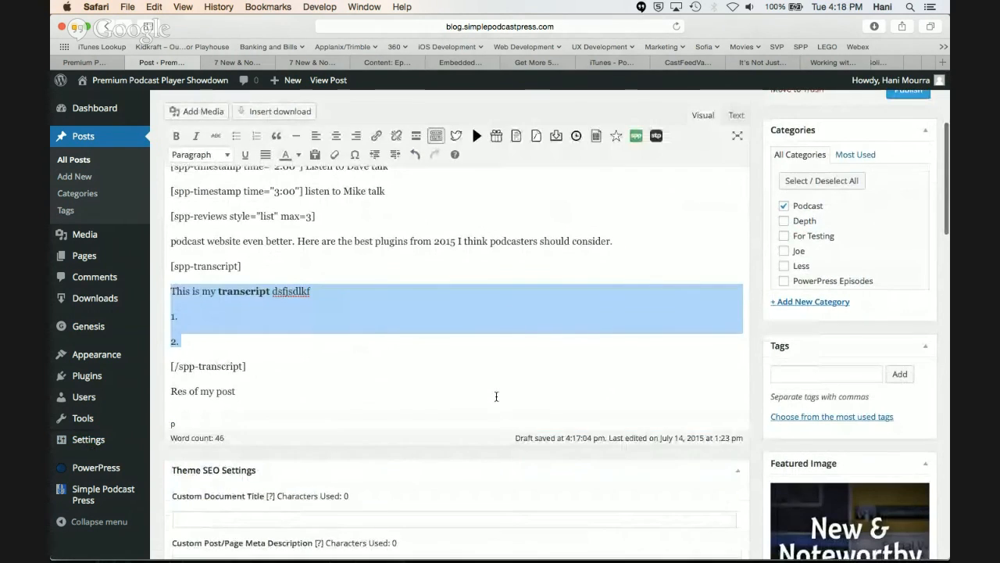
pyautogui.scroll(-10, 496, 400)
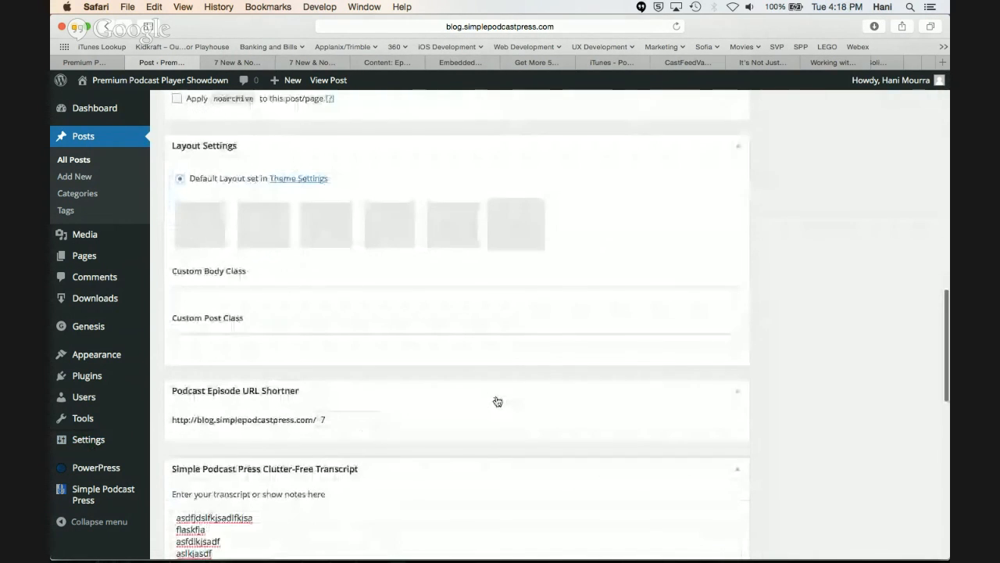
pyautogui.click(352, 374)
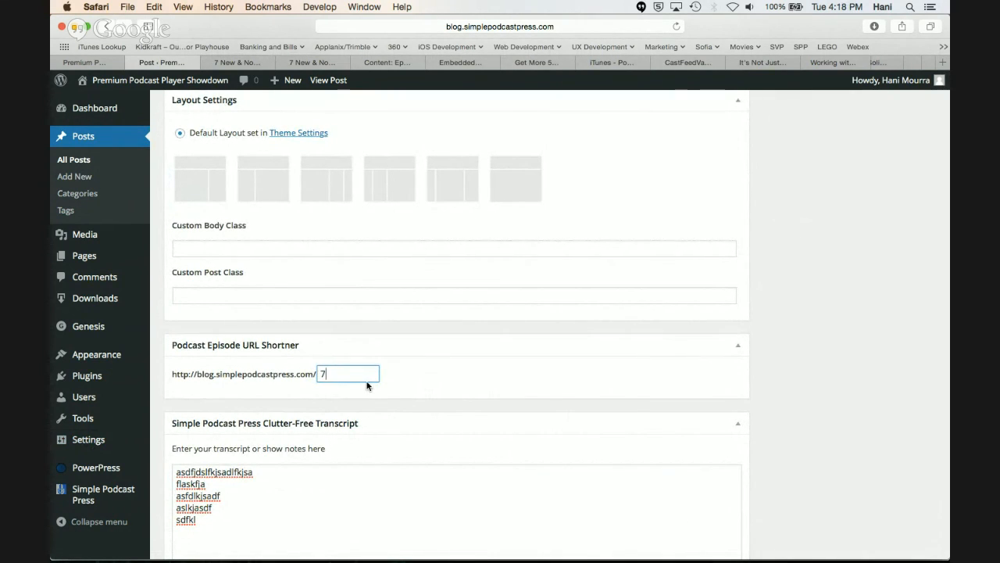
pyautogui.scroll(1, 367, 382)
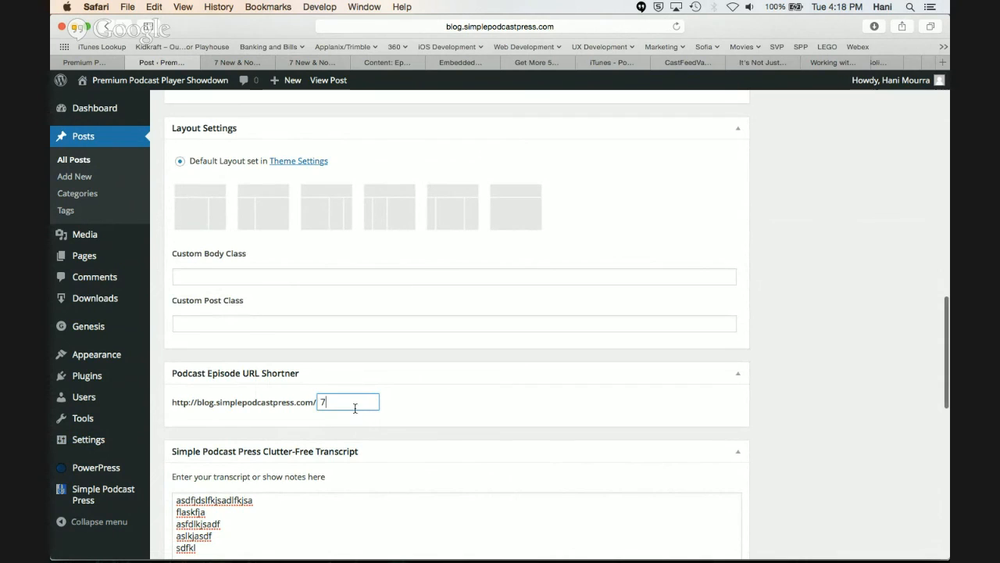
pyautogui.scroll(1, 355, 408)
pyautogui.click(414, 414)
pyautogui.click(342, 410)
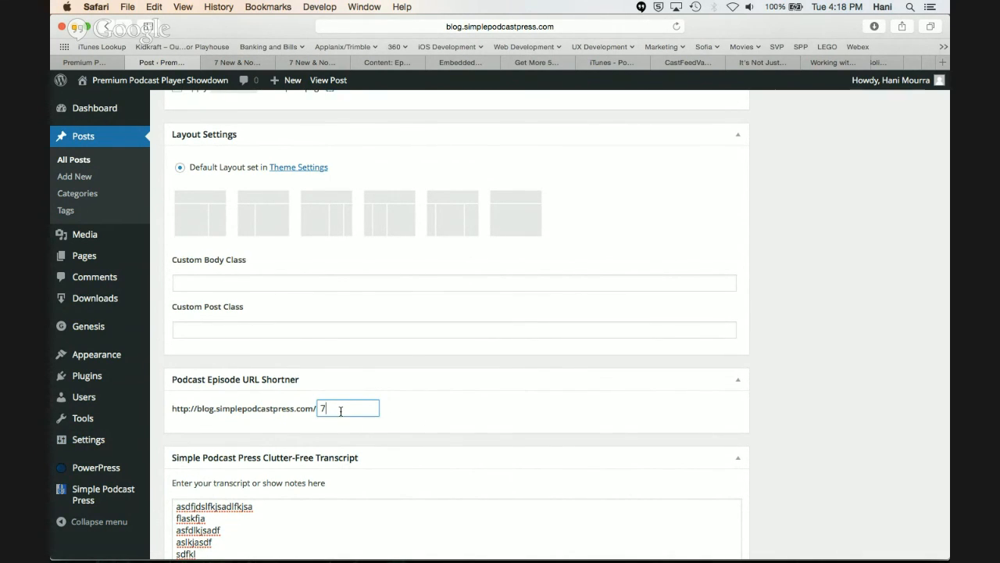
# Compare the number that begins the post title with the Podcast Episode URL Shortner field
pyautogui.scroll(15, 341, 411)
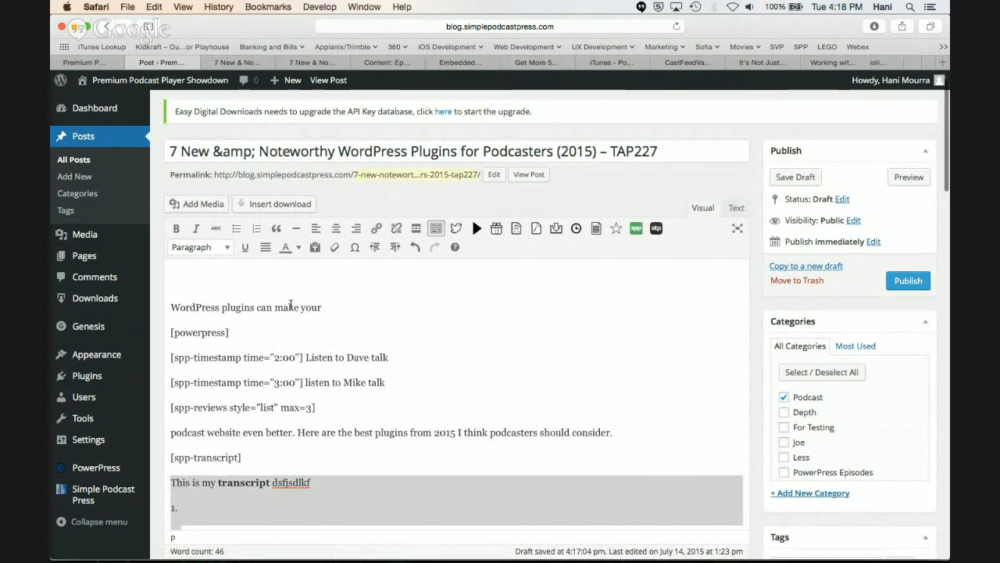
pyautogui.scroll(3, 194, 233)
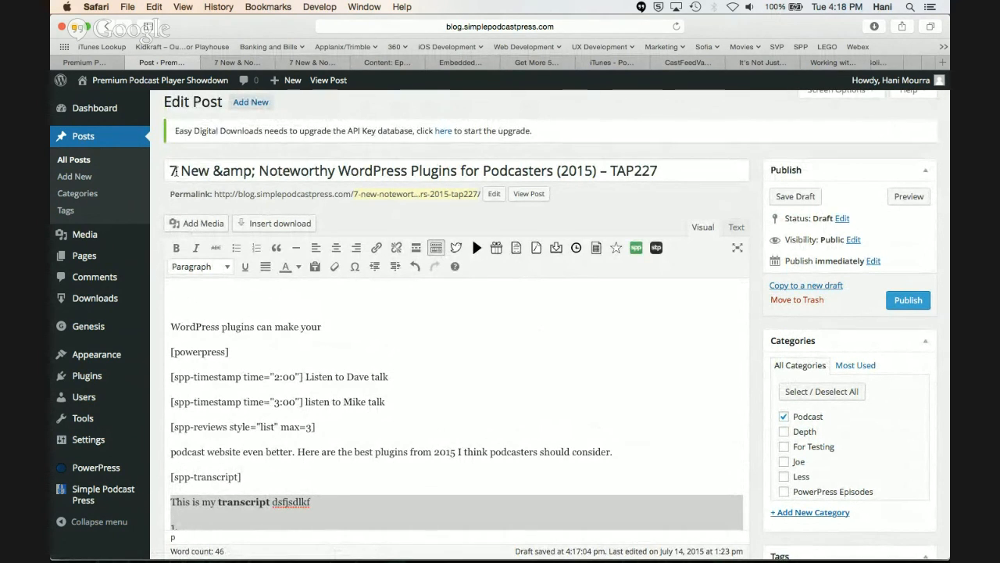
pyautogui.scroll(-2, 334, 346)
pyautogui.scroll(-3, 335, 346)
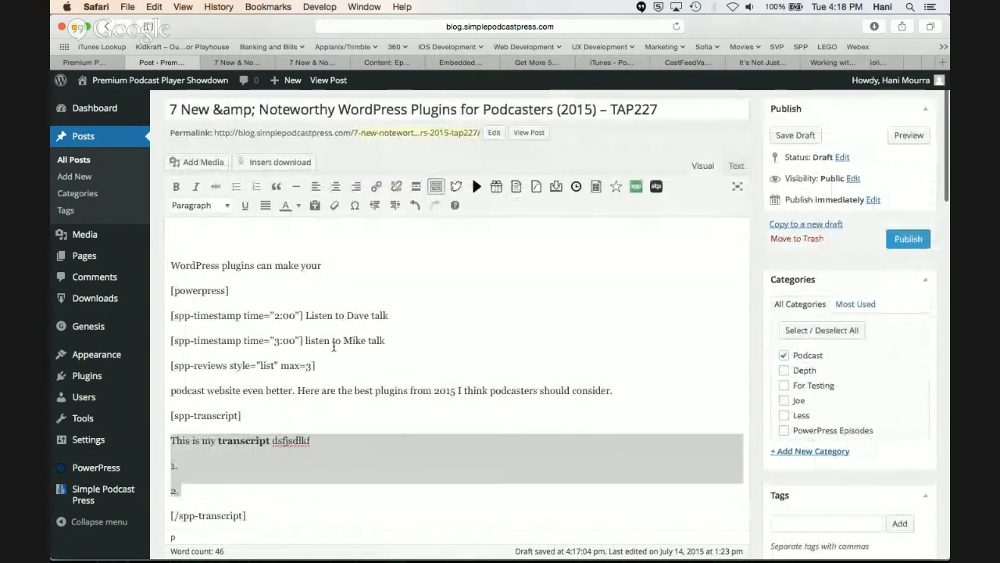
pyautogui.scroll(-20, 333, 343)
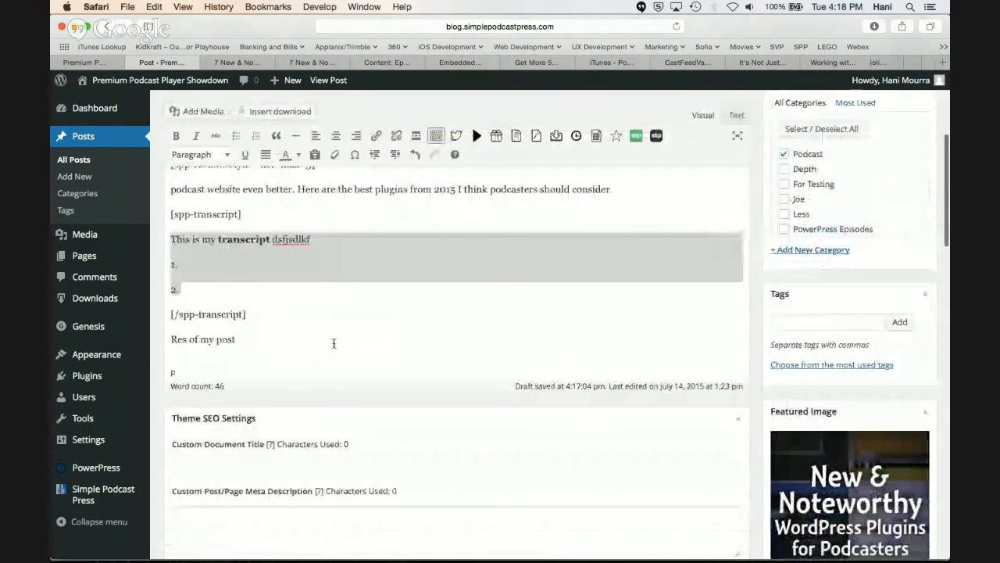
pyautogui.scroll(12, 333, 346)
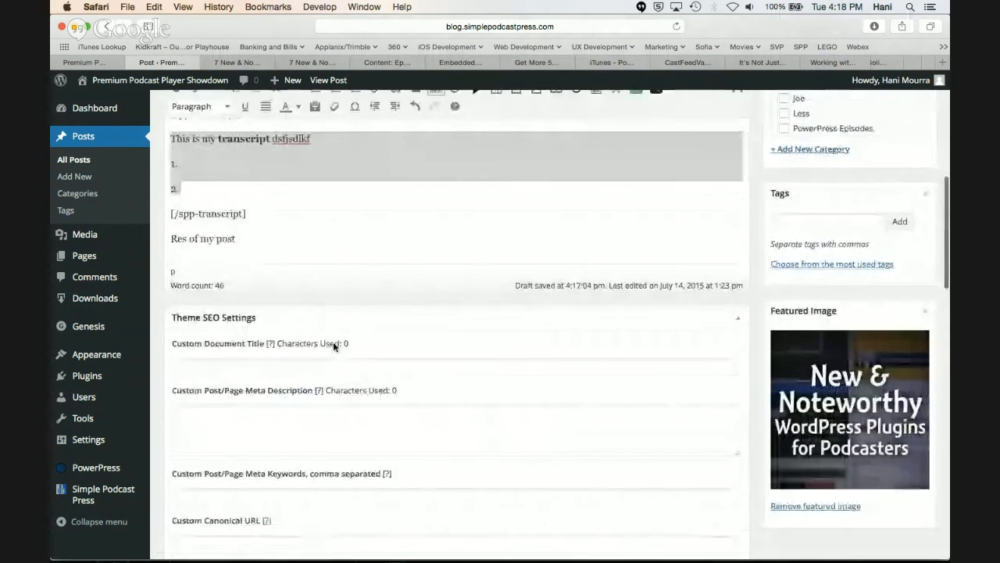
pyautogui.scroll(-5, 332, 346)
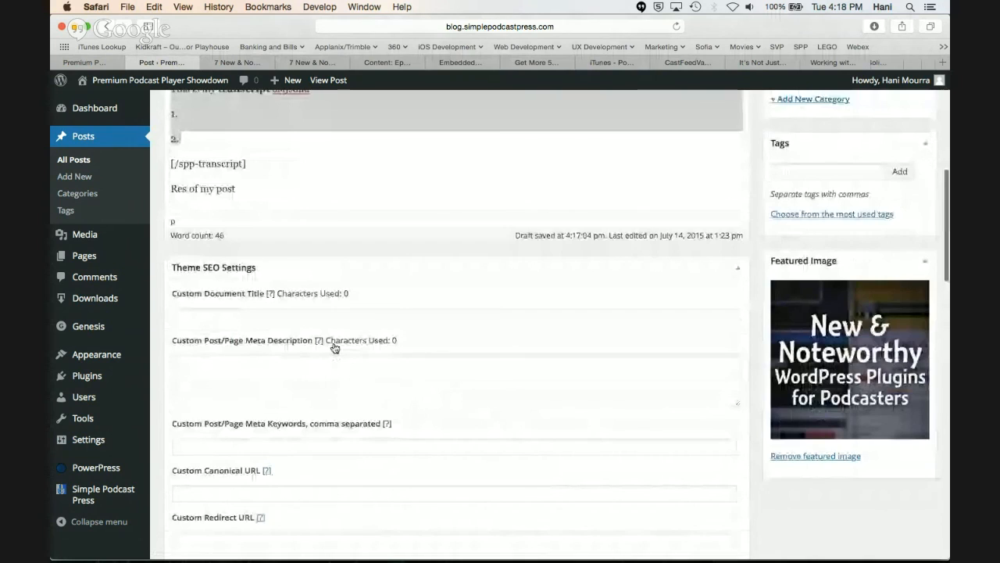
pyautogui.scroll(-9, 335, 346)
pyautogui.scroll(-10, 334, 346)
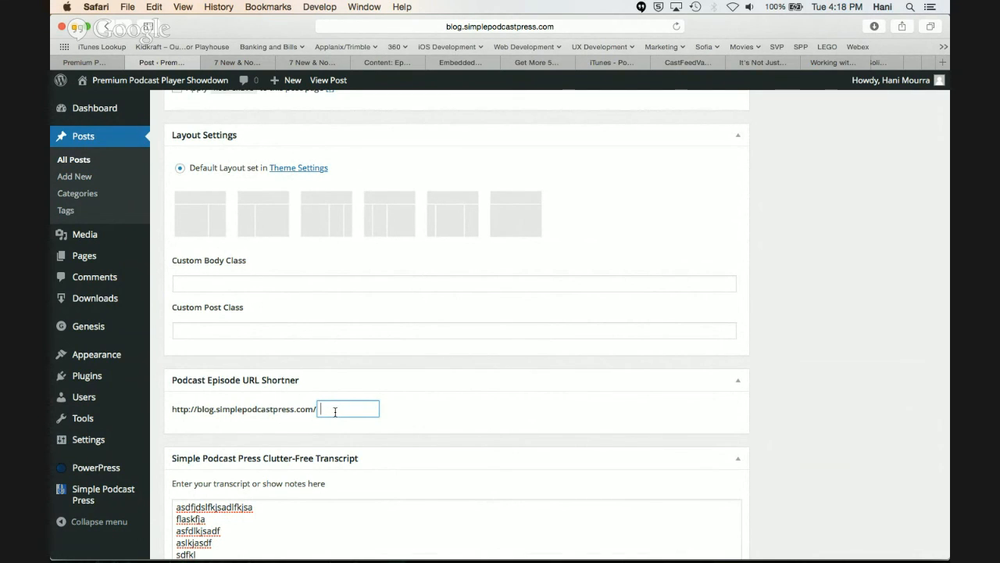
# Set the post's Podcast Episode URL Shortner value to 1
pyautogui.write('9')
pyautogui.press('BackSpace')
pyautogui.press('BackSpace')
pyautogui.press('BackSpace')
pyautogui.scroll(15, 360, 408)
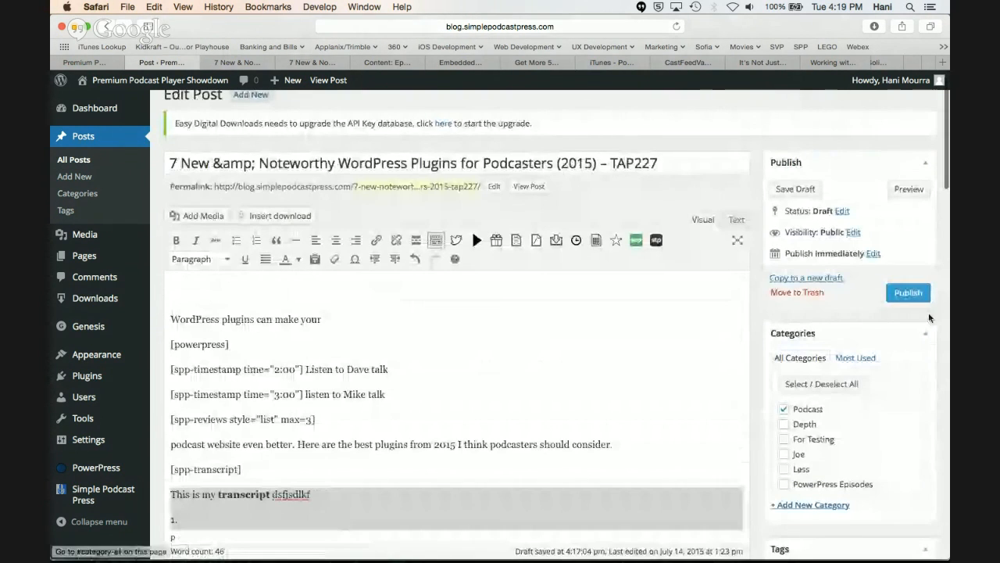
pyautogui.scroll(-15, 721, 411)
pyautogui.scroll(-5, 722, 411)
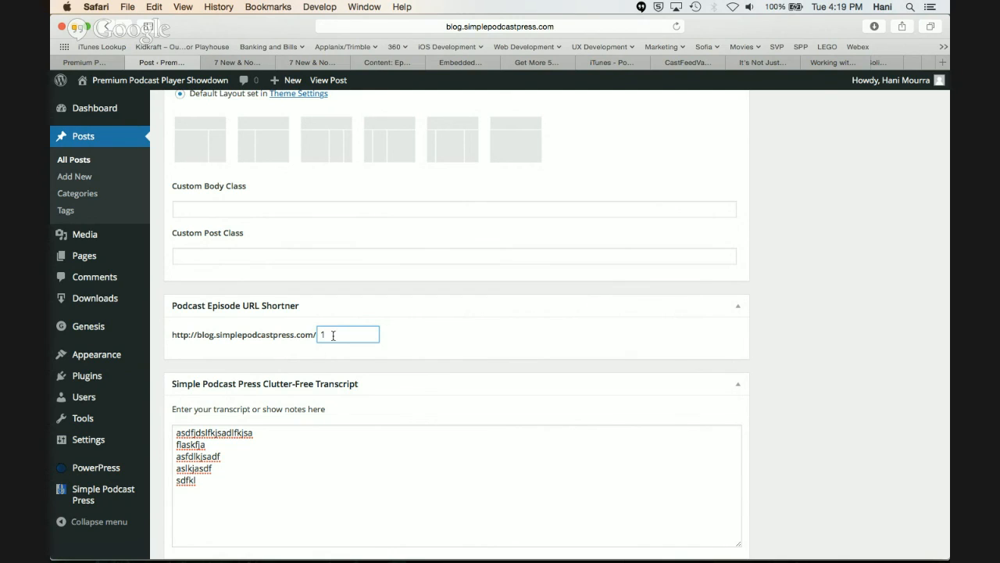
# Keep the unsaved post open and go to the Share Settings section of the Simple Podcast Press settings
pyautogui.moveTo(141, 354)
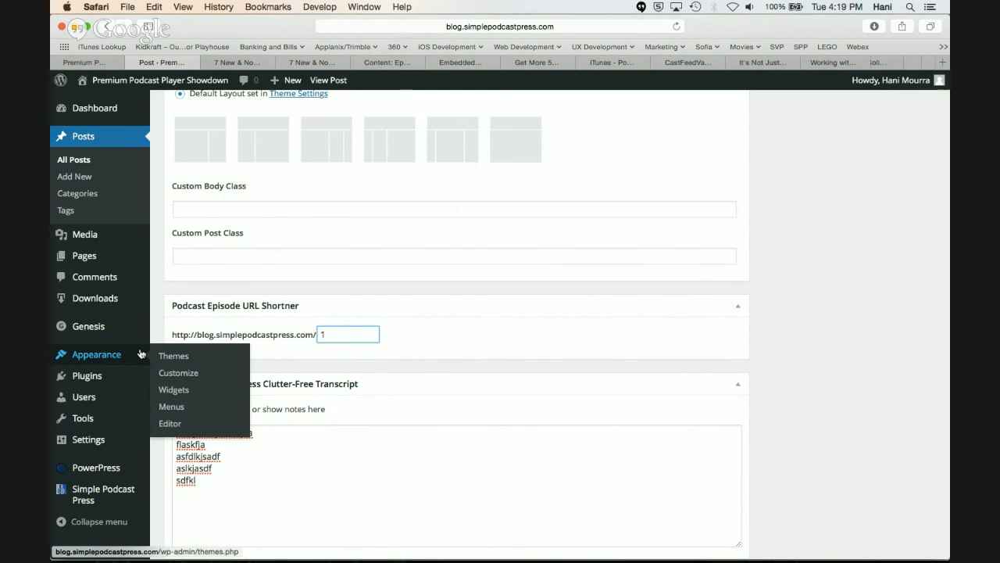
pyautogui.moveTo(123, 498)
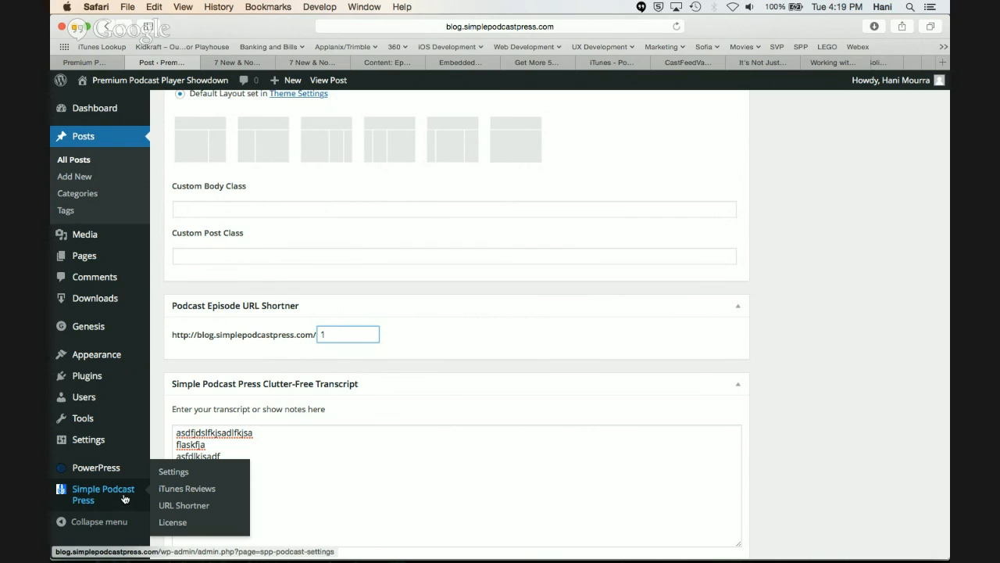
pyautogui.click(162, 477)
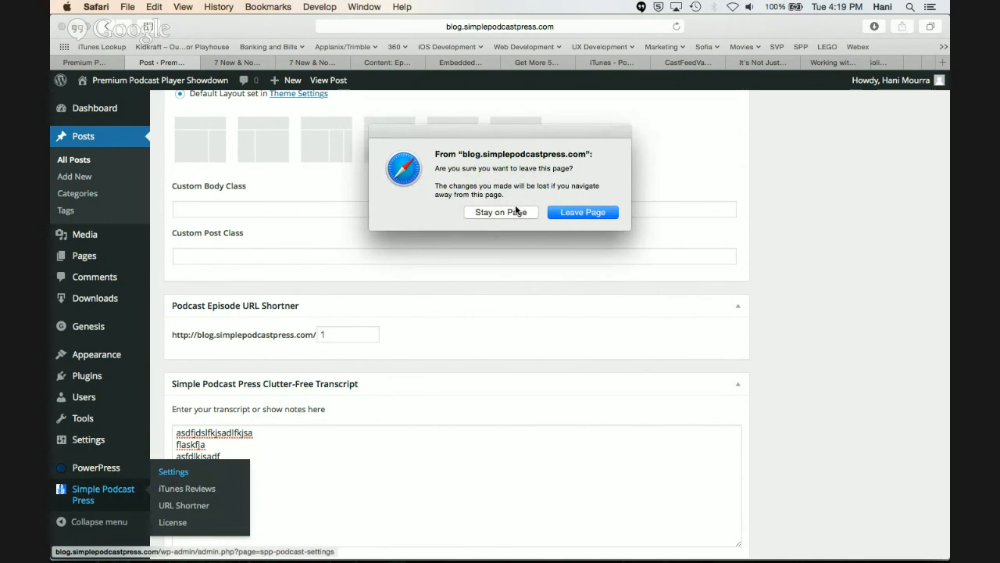
pyautogui.press('Return')
pyautogui.scroll(-10, 226, 365)
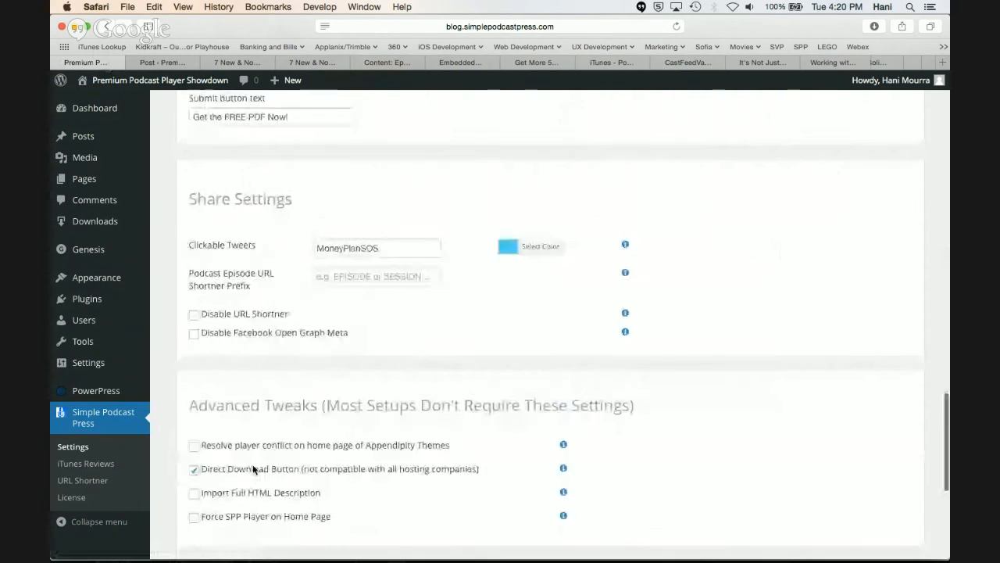
pyautogui.scroll(-5, 252, 469)
pyautogui.scroll(6, 266, 414)
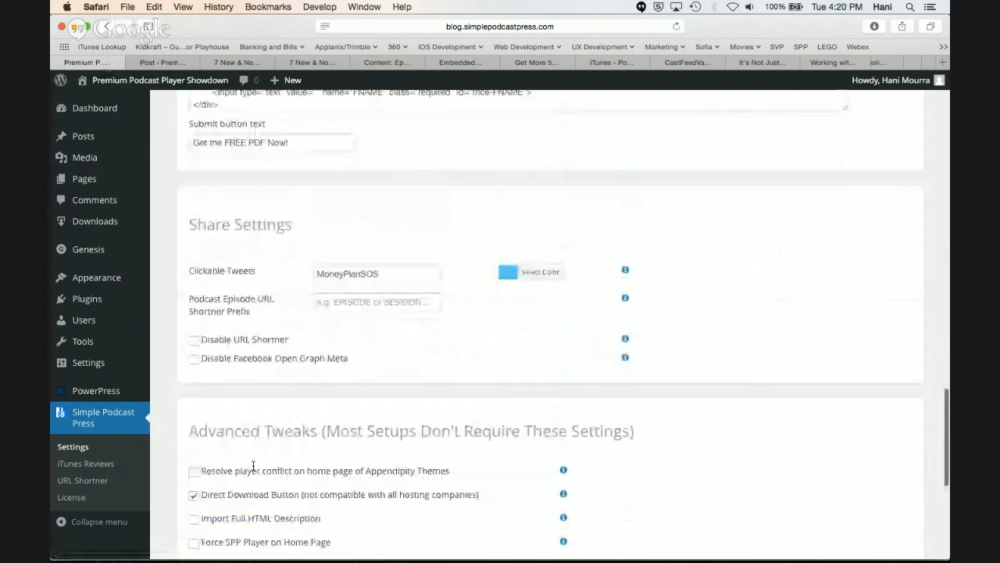
# Set the Podcast Episode URL Shortner Prefix to "episode" and save the plugin settings
pyautogui.click(320, 300)
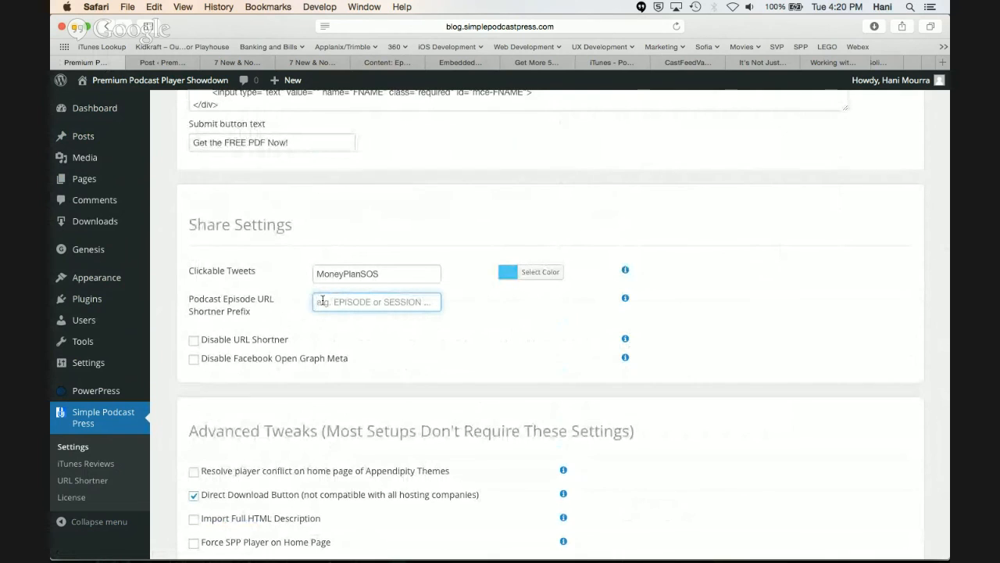
pyautogui.write('epis')
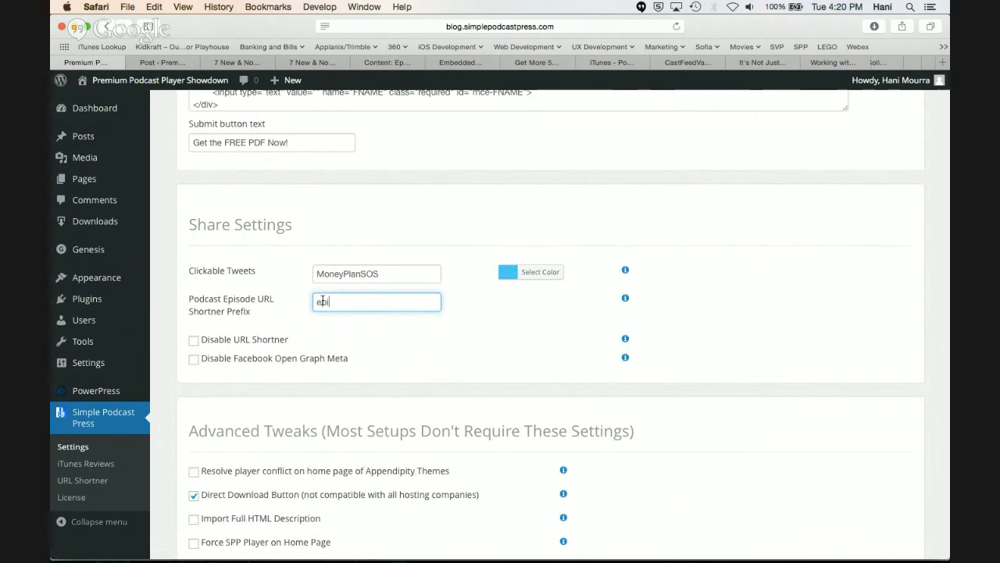
pyautogui.press('BackSpace')
pyautogui.press('BackSpace')
pyautogui.press('BackSpace')
pyautogui.scroll(-4, 294, 379)
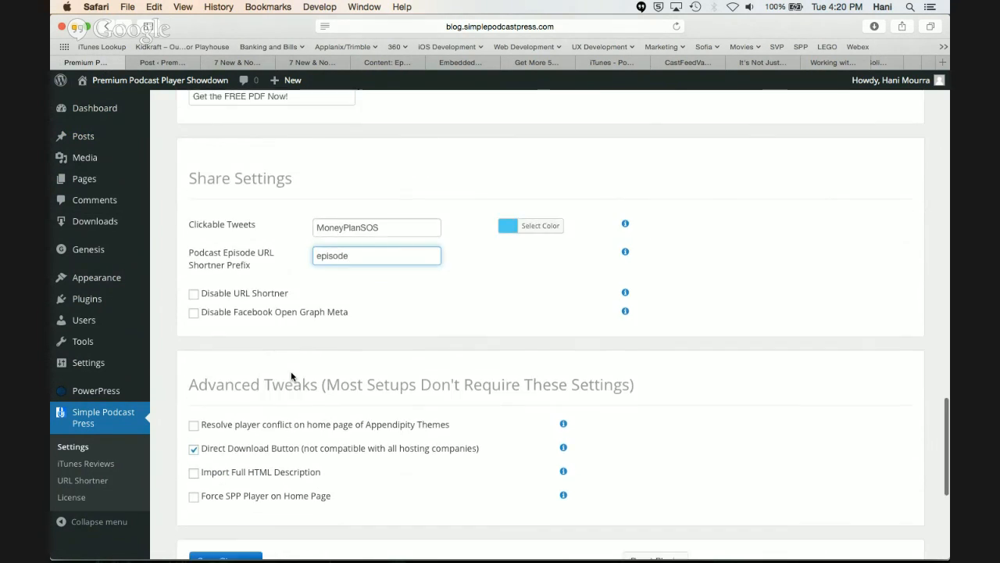
pyautogui.scroll(1, 284, 390)
pyautogui.click(230, 455)
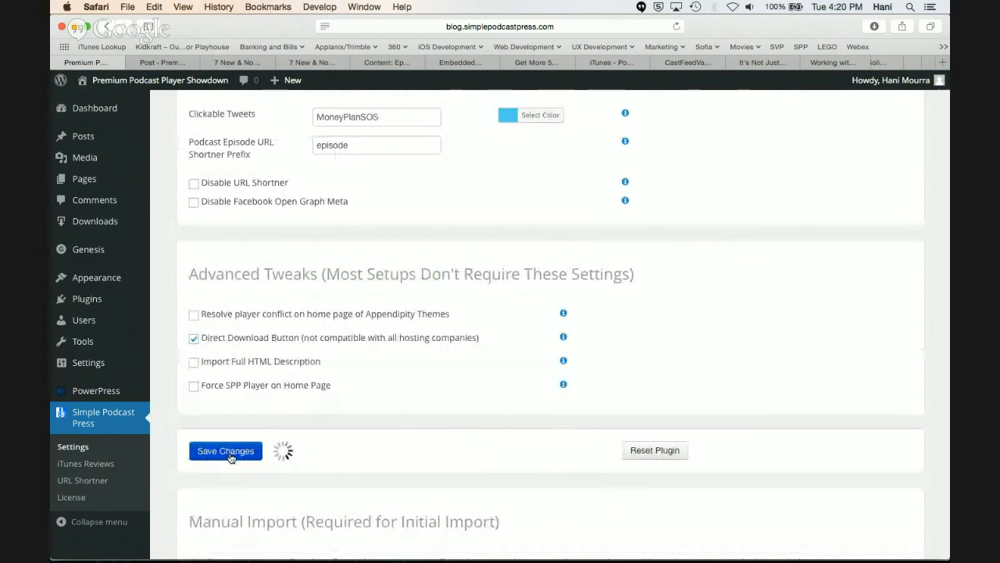
# Return to the editor of the "7 New & Noteworthy WordPress Plugins" post and publish it
pyautogui.click(165, 68)
pyautogui.scroll(15, 521, 351)
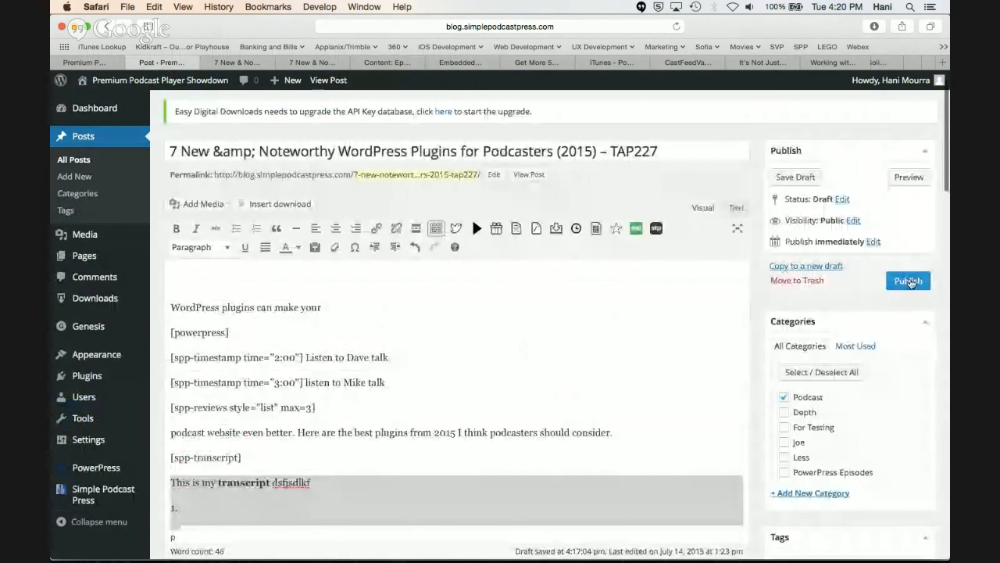
pyautogui.click(909, 280)
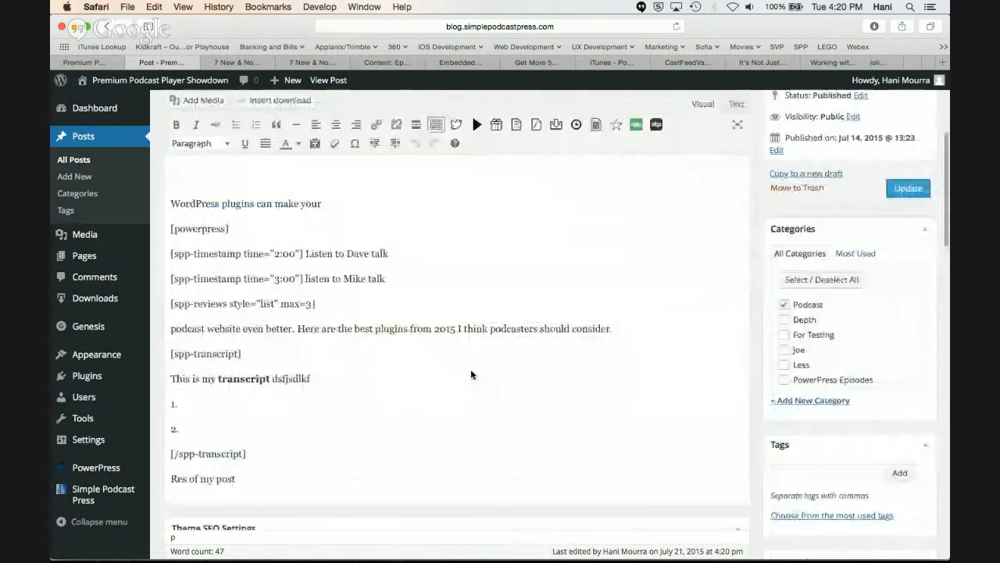
# Reload the published post's editor and check the address and value in the Podcast Episode URL Shortner box
pyautogui.scroll(-15, 471, 373)
pyautogui.scroll(-5, 470, 374)
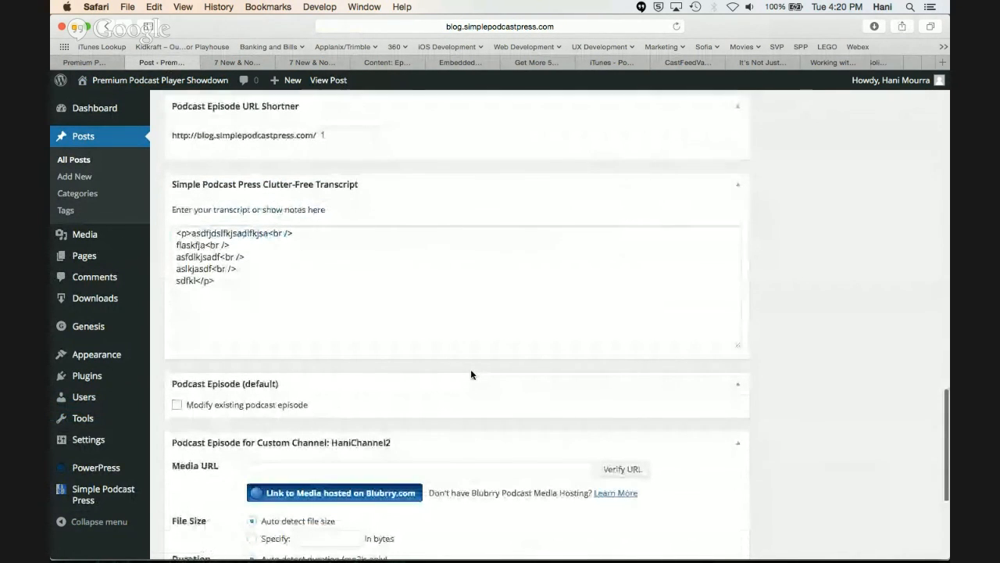
pyautogui.scroll(2, 471, 374)
pyautogui.scroll(1, 472, 375)
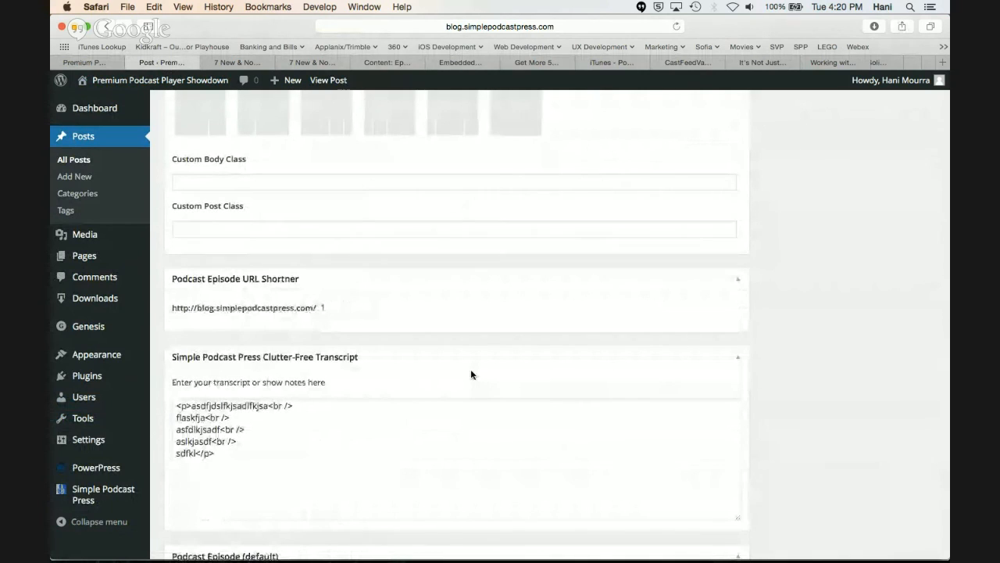
pyautogui.press('super+r')
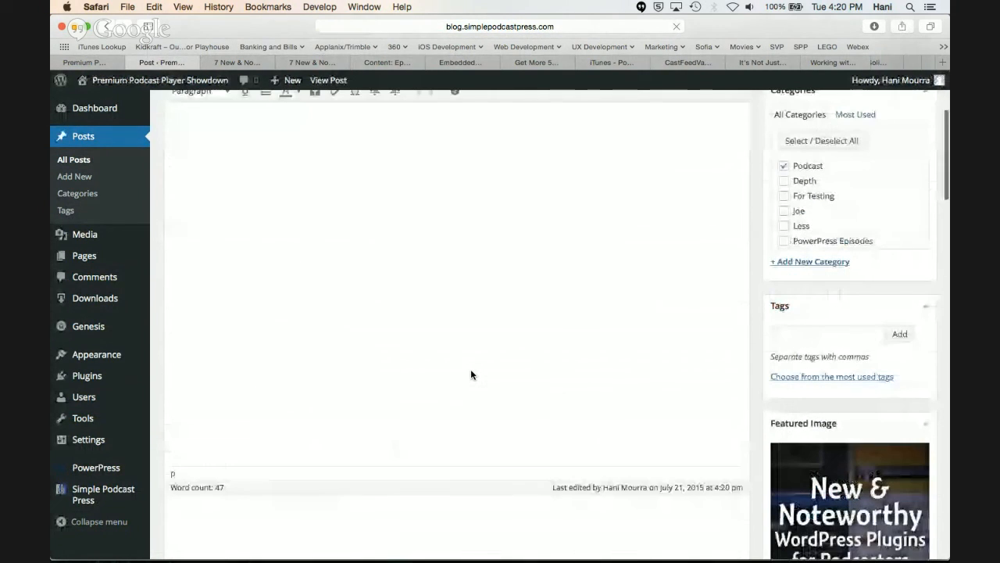
pyautogui.scroll(-15, 471, 374)
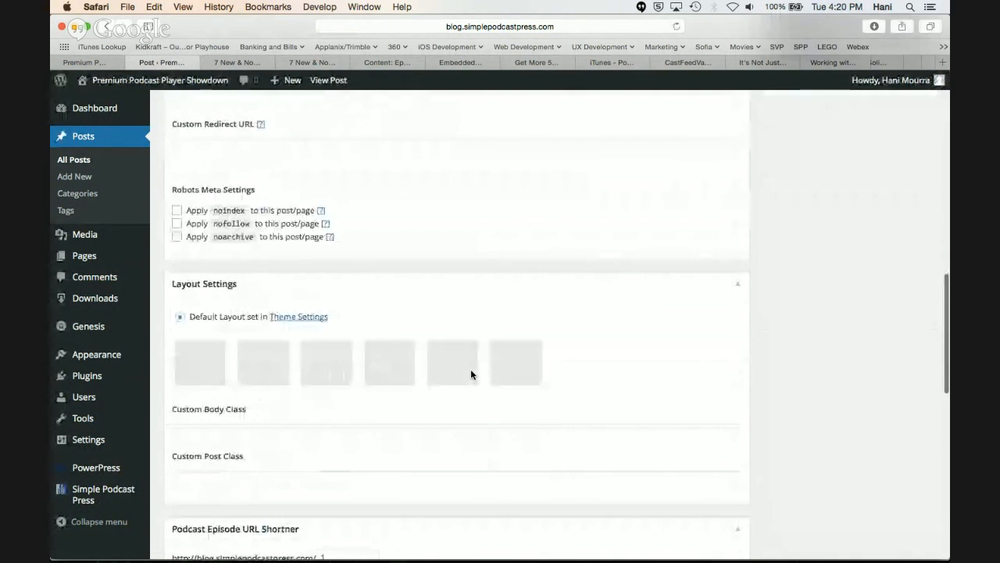
pyautogui.scroll(2, 470, 374)
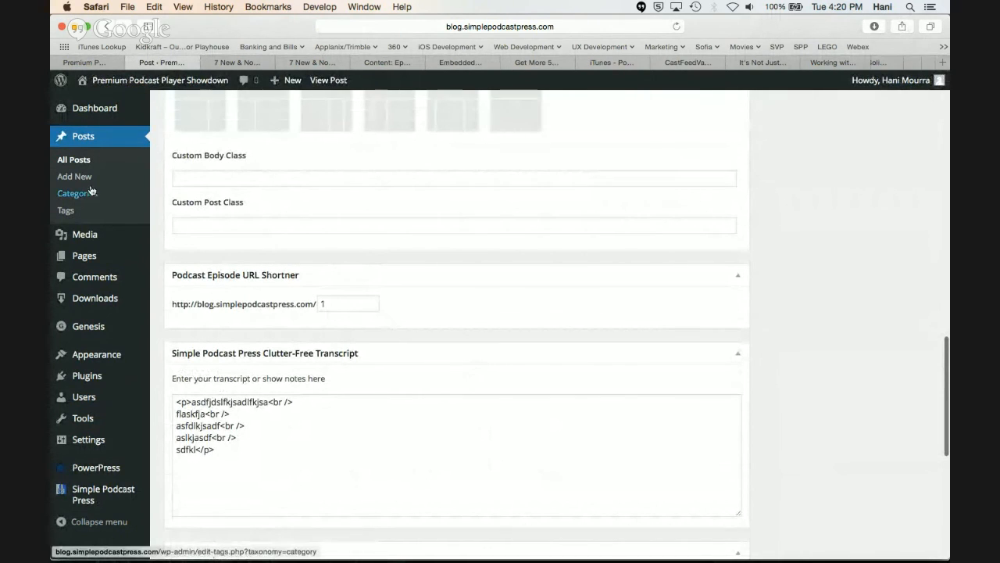
pyautogui.click(322, 303)
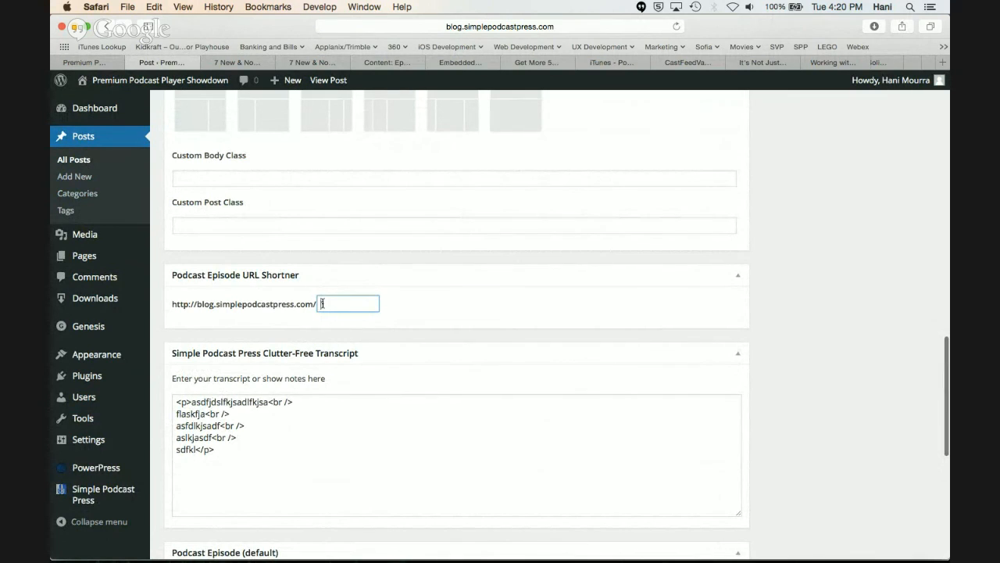
# Open the draft "How to Change the Title of Your Podcast – TAP228" for editing and check its Podcast Episode URL Shortner box
pyautogui.click(83, 163)
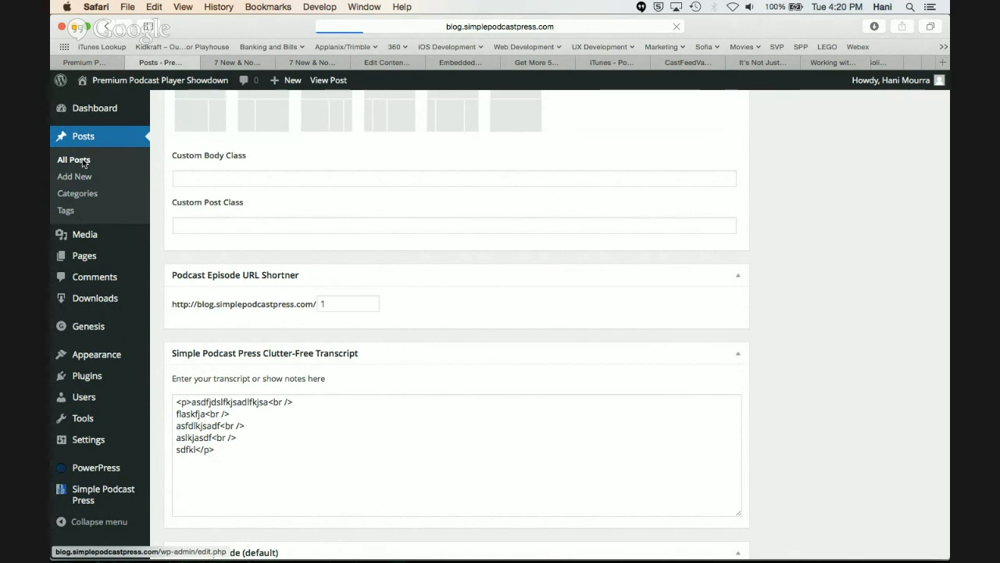
pyautogui.moveTo(224, 270)
pyautogui.click(199, 293)
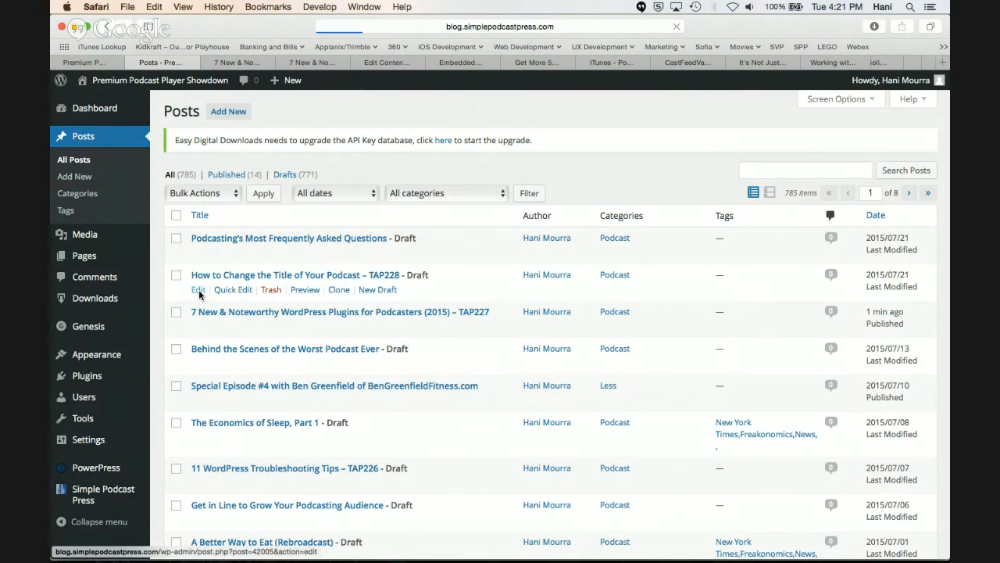
pyautogui.scroll(-15, 199, 294)
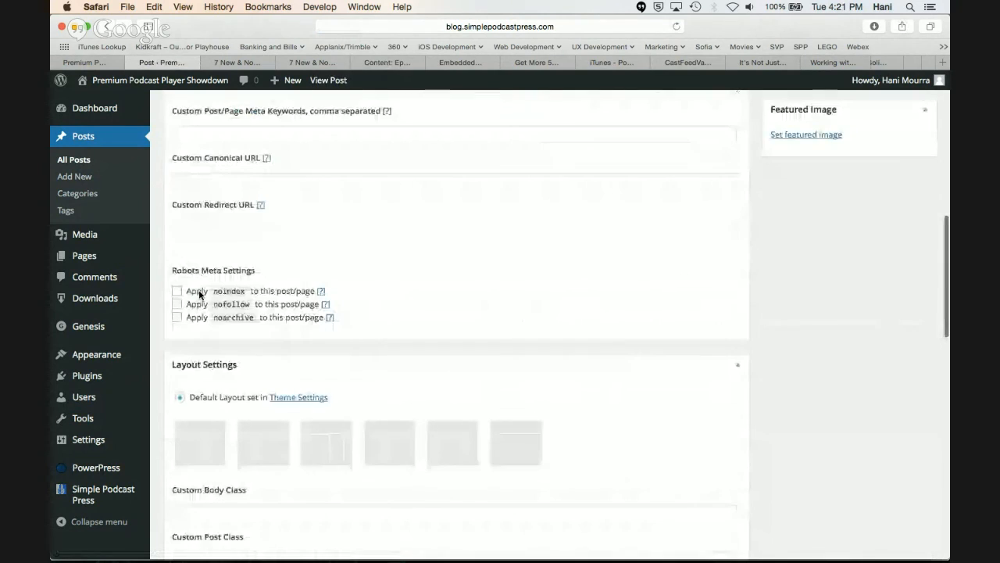
pyautogui.scroll(-10, 199, 294)
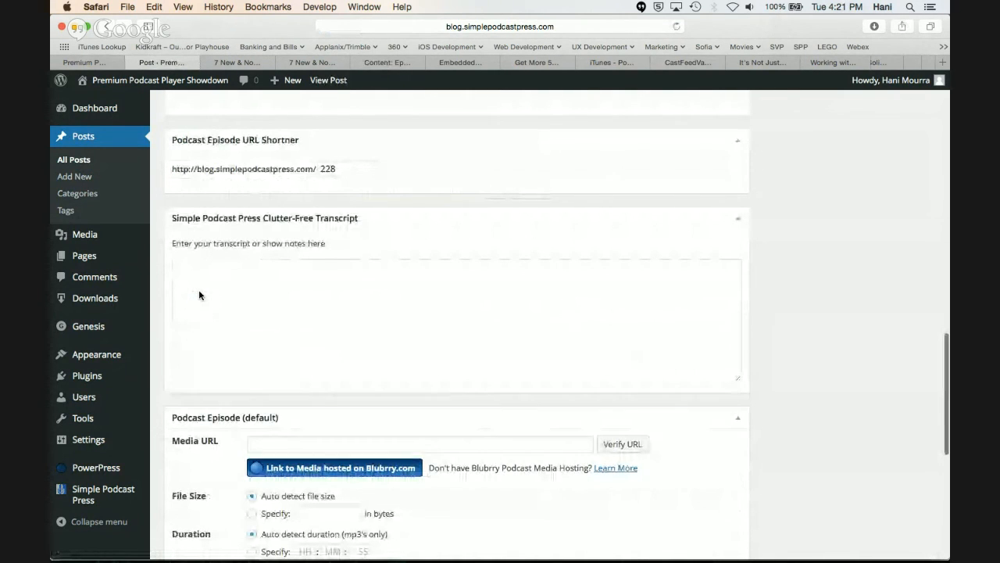
pyautogui.scroll(5, 199, 294)
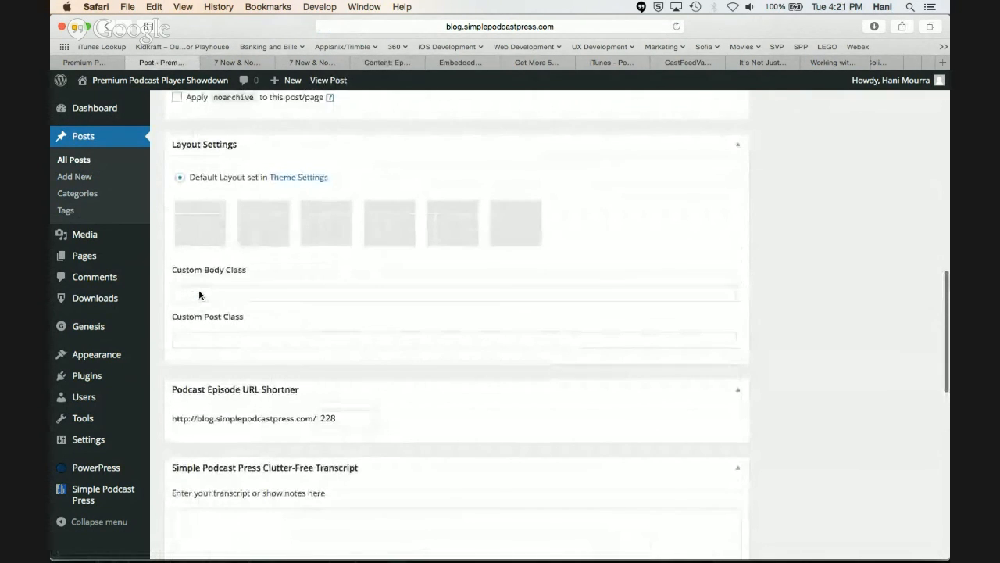
# Compare the draft's shortener address with the prefix in the plugin settings and review the Share Settings section
pyautogui.click(92, 62)
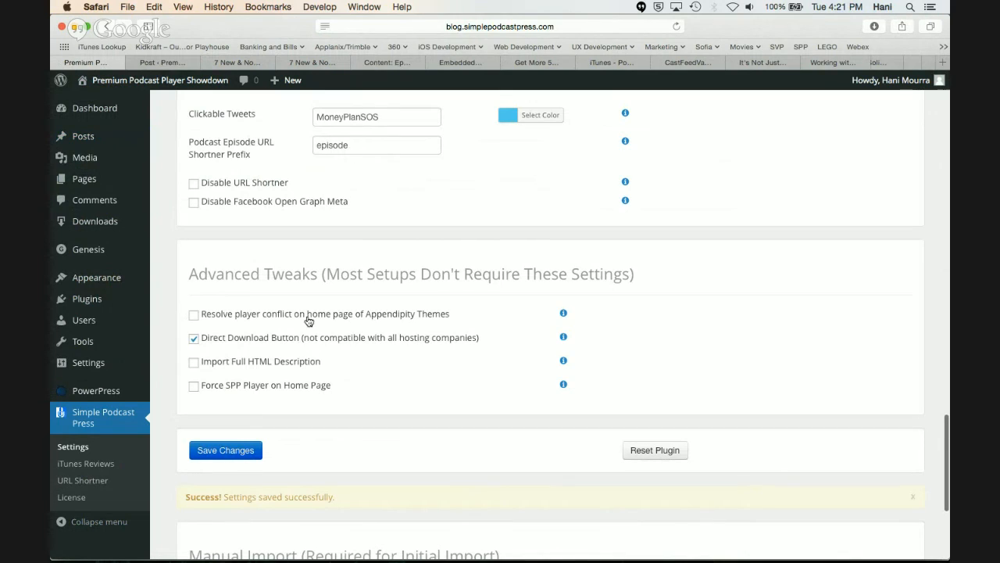
pyautogui.click(167, 61)
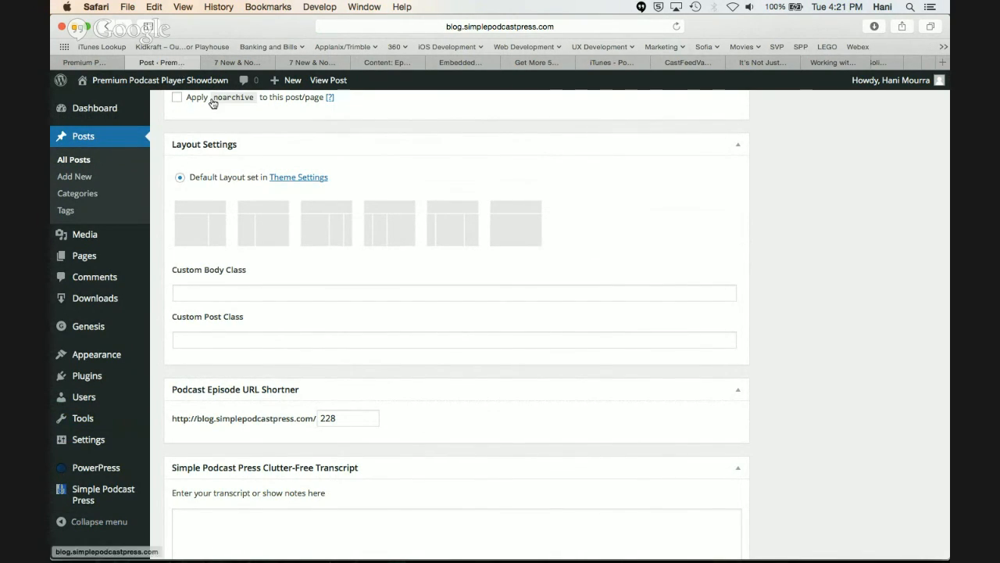
pyautogui.click(106, 68)
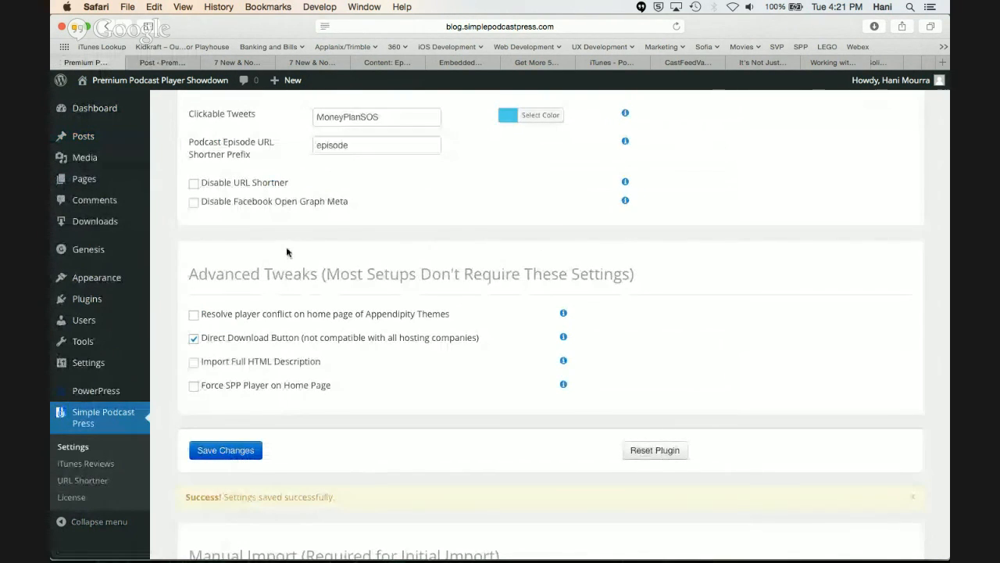
pyautogui.scroll(1, 286, 252)
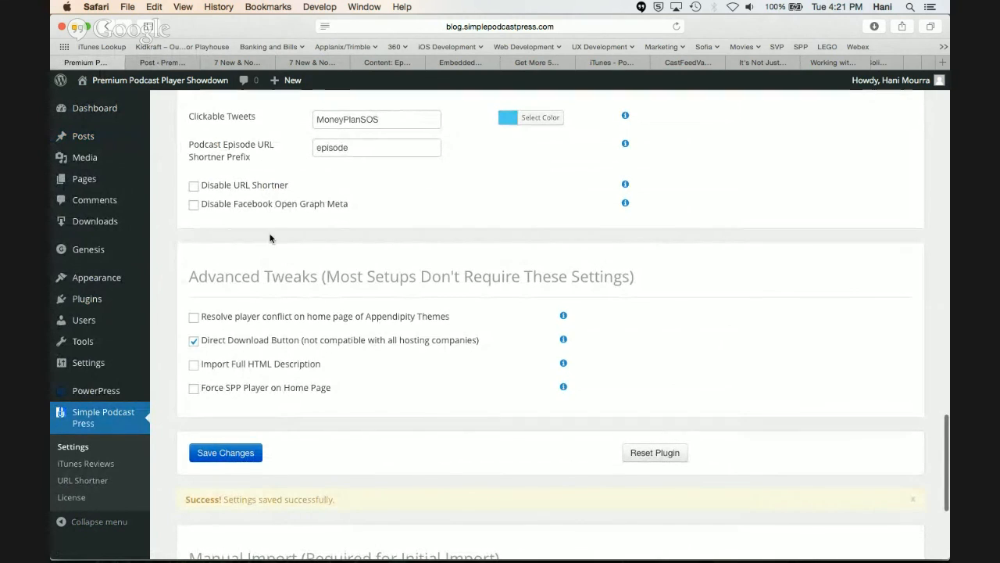
pyautogui.scroll(3, 196, 194)
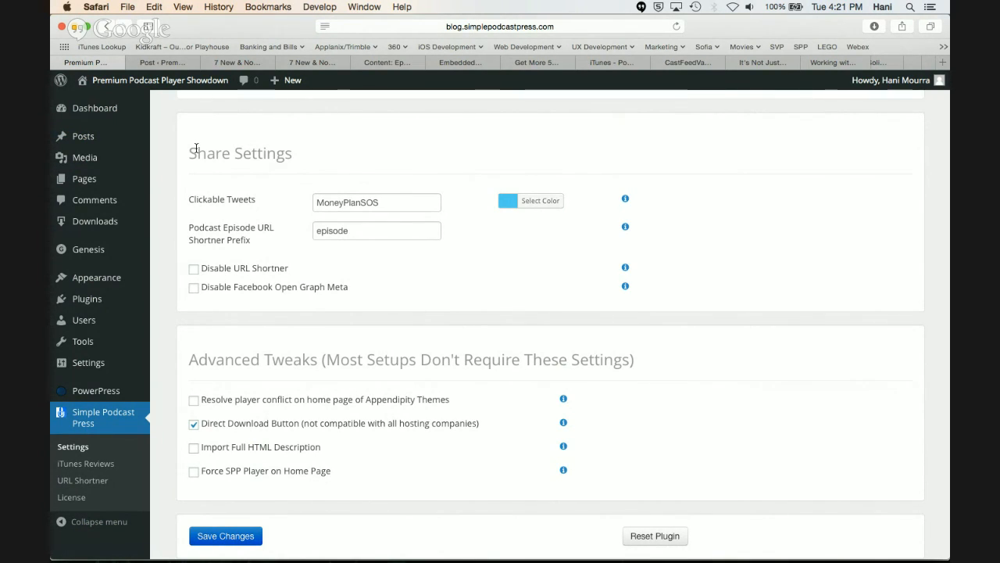
# Return to the list of all posts and open the draft "Podcasting's Most Frequently Asked Questions" for editing
pyautogui.click(174, 61)
pyautogui.scroll(10, 255, 308)
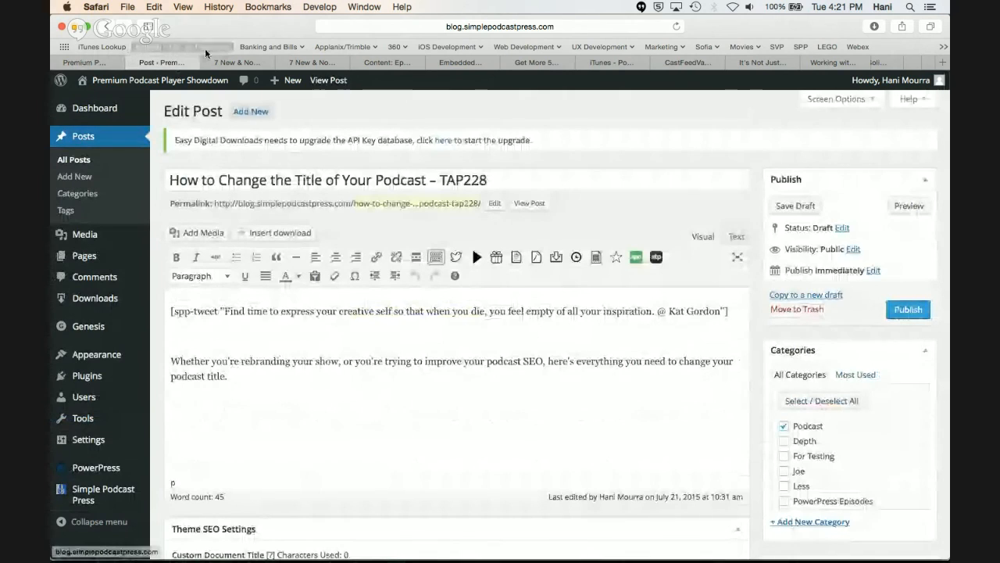
pyautogui.click(88, 160)
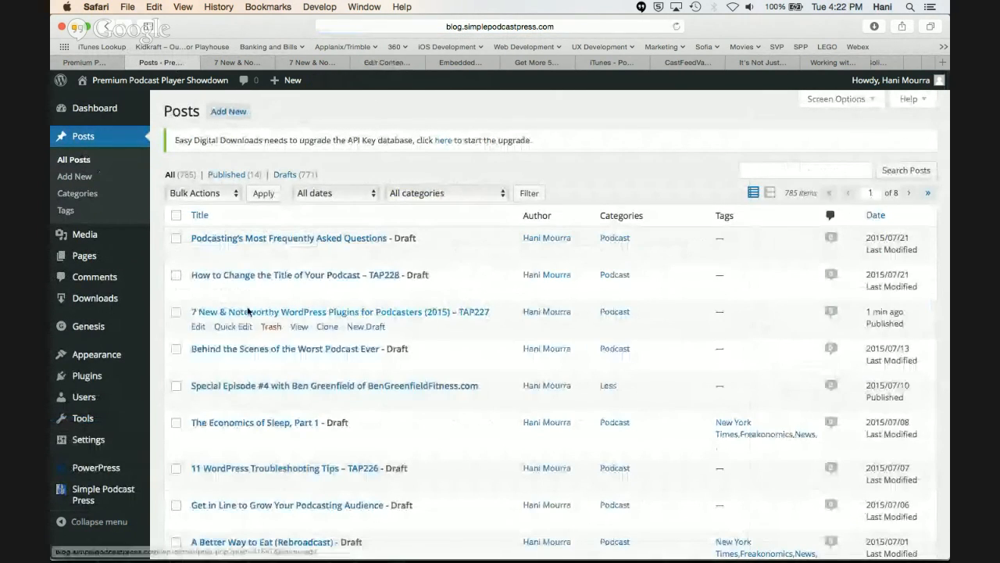
pyautogui.click(200, 254)
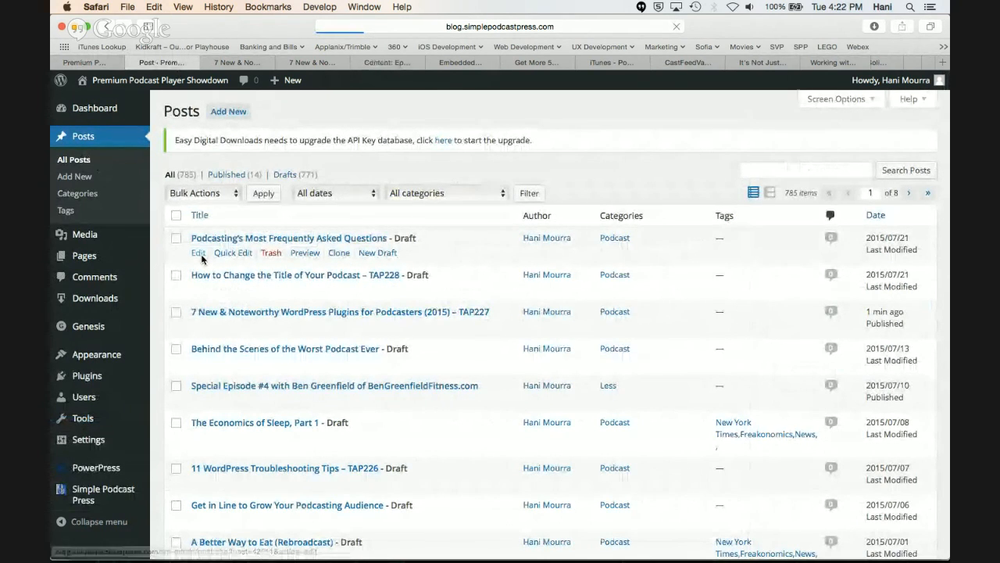
# Make the passage from "Startup" to "staff of 19 people" in the Podcasting News section tweetable with SPP: Make Tweetable
pyautogui.scroll(-3, 289, 399)
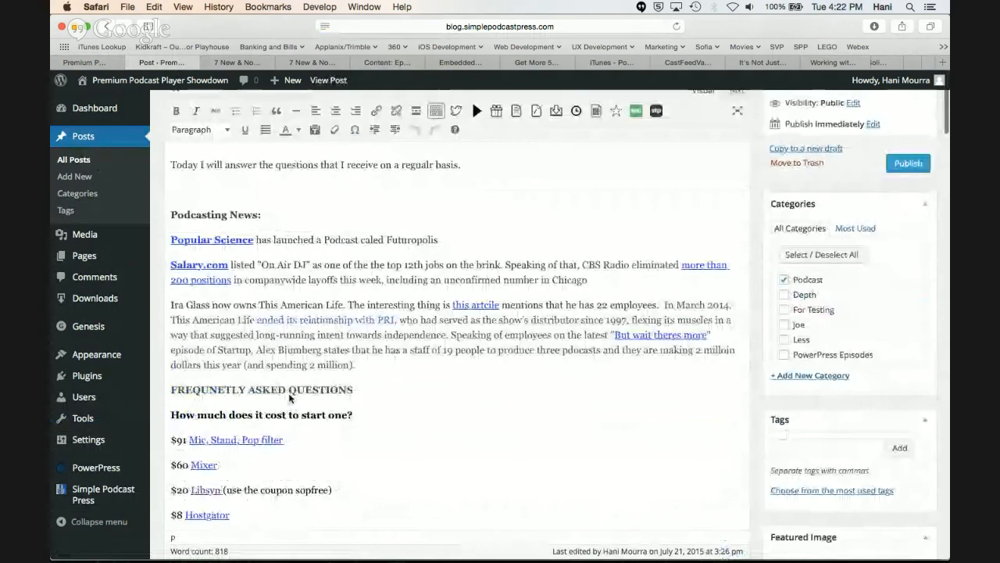
pyautogui.scroll(-2, 289, 399)
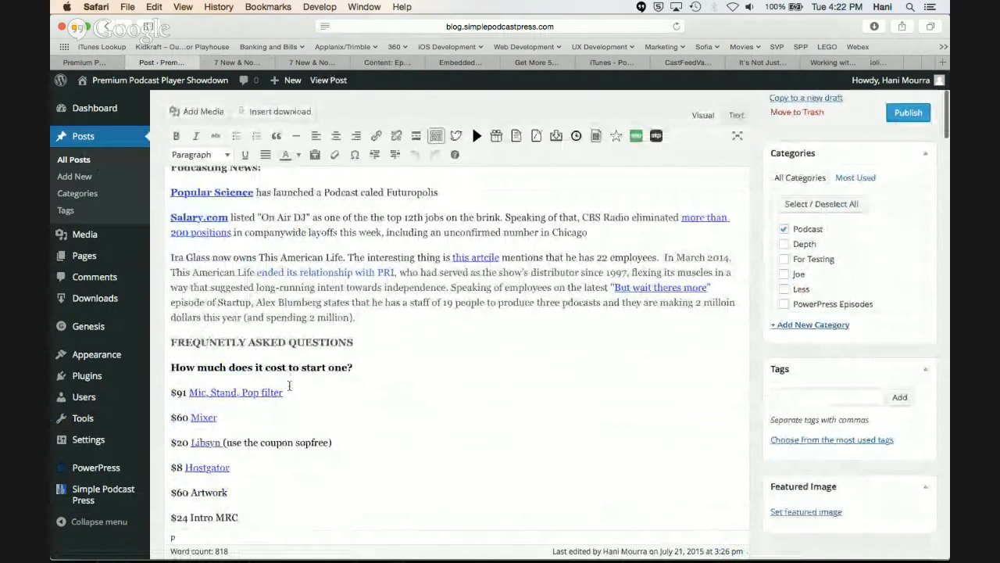
pyautogui.moveTo(220, 301); pyautogui.dragTo(484, 301)
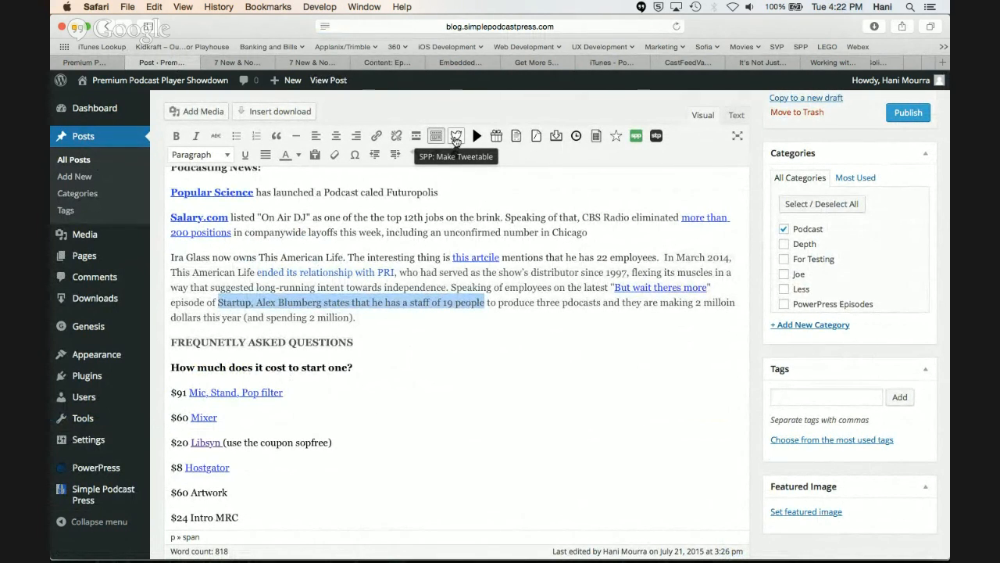
pyautogui.click(456, 137)
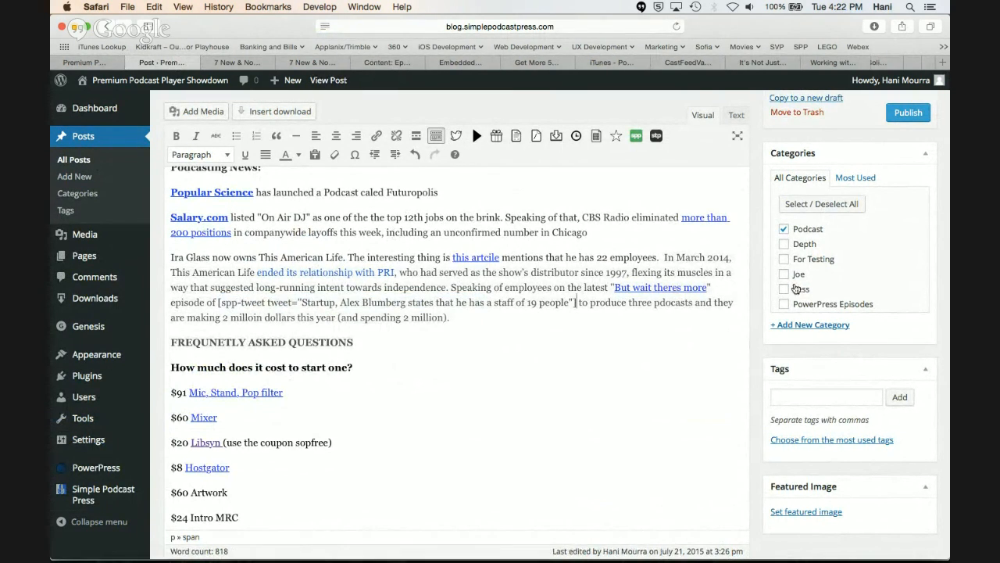
# Preview the draft post and open the Tweet This link of the "staff of 19 people" quote
pyautogui.scroll(4, 926, 170)
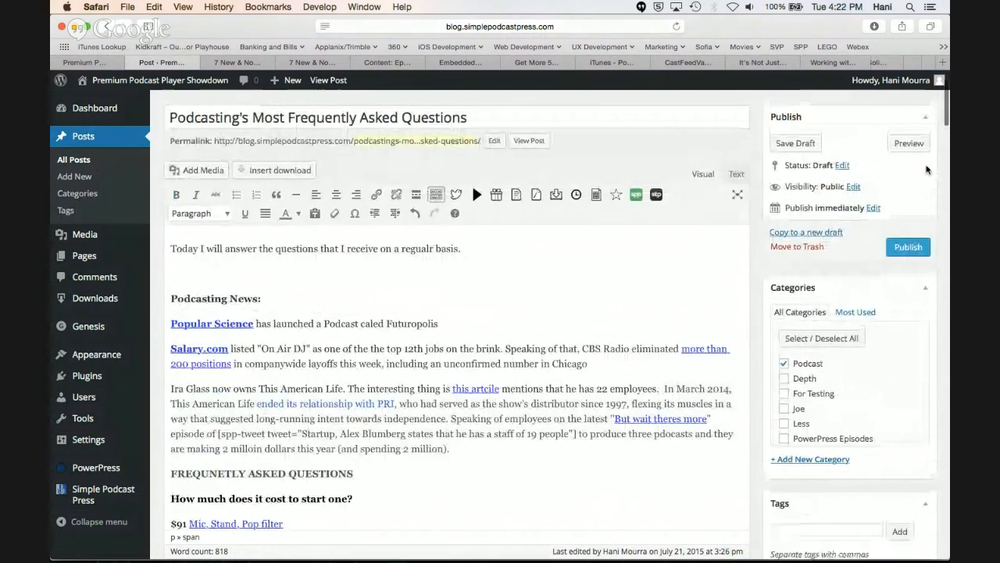
pyautogui.click(908, 162)
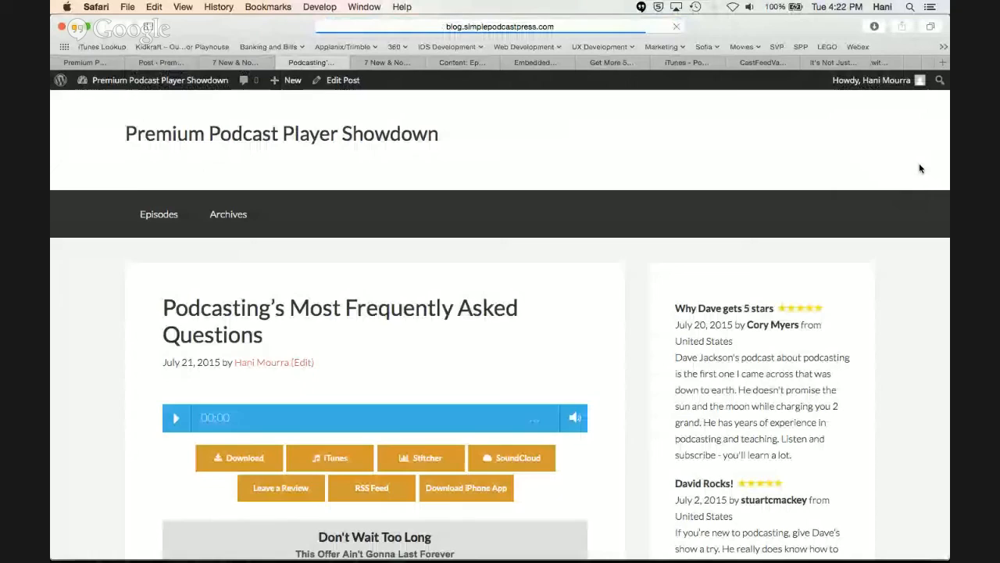
pyautogui.scroll(-10, 605, 319)
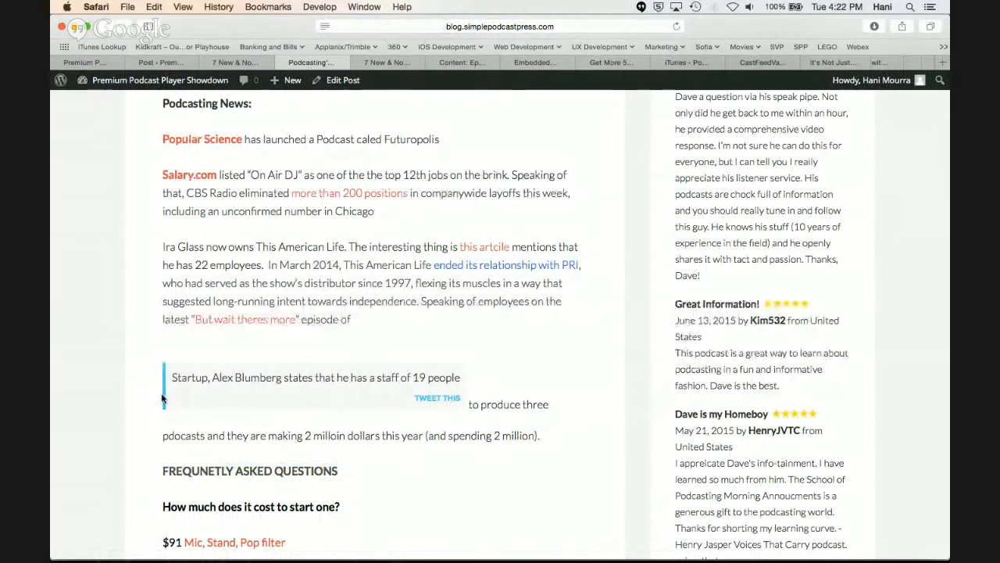
pyautogui.click(436, 400)
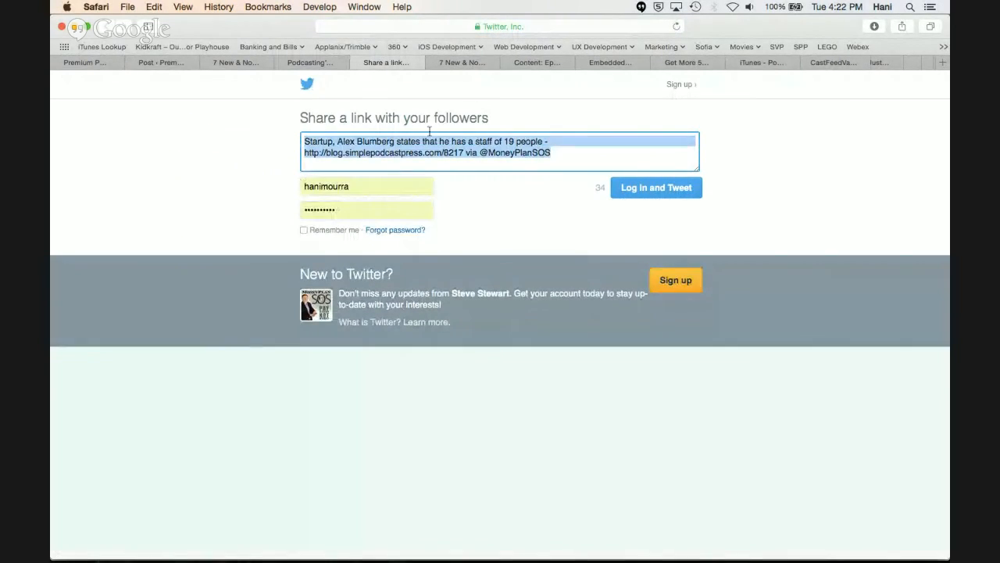
# Examine the short link and Twitter handle in the prefilled tweet, and compare the handle with the plugin's Clickable Tweets setting
pyautogui.click(456, 163)
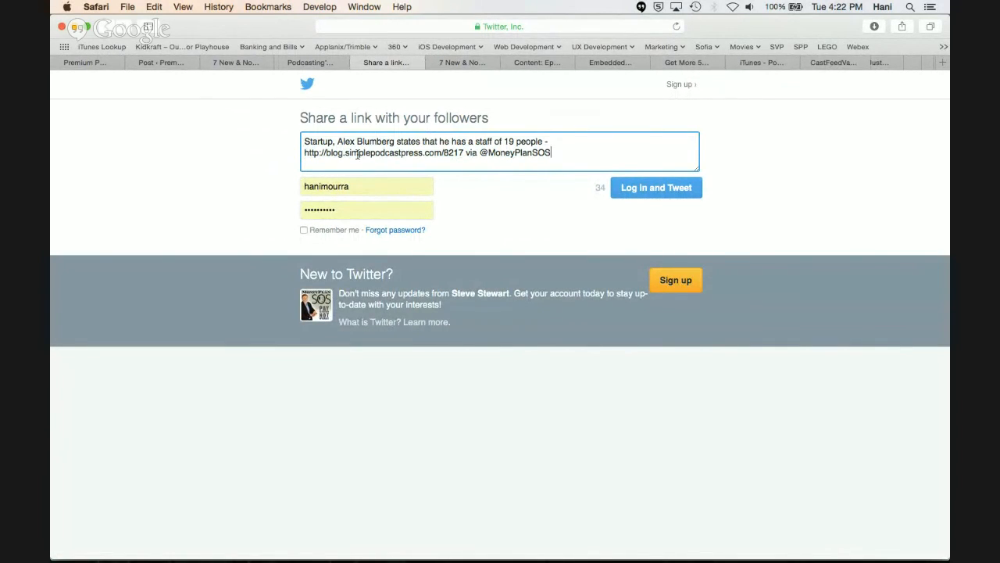
pyautogui.moveTo(462, 152); pyautogui.dragTo(309, 154)
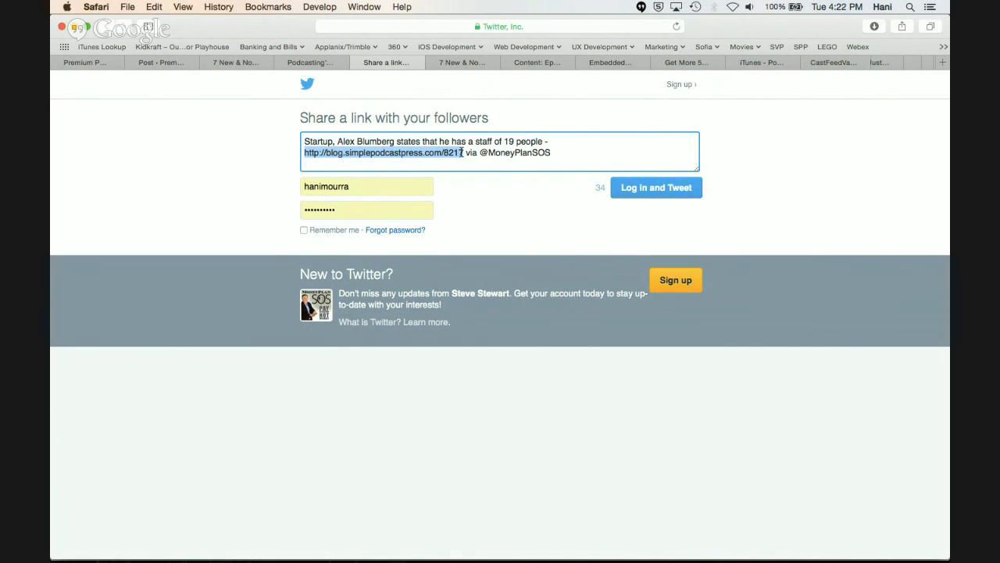
pyautogui.moveTo(553, 154); pyautogui.dragTo(481, 153)
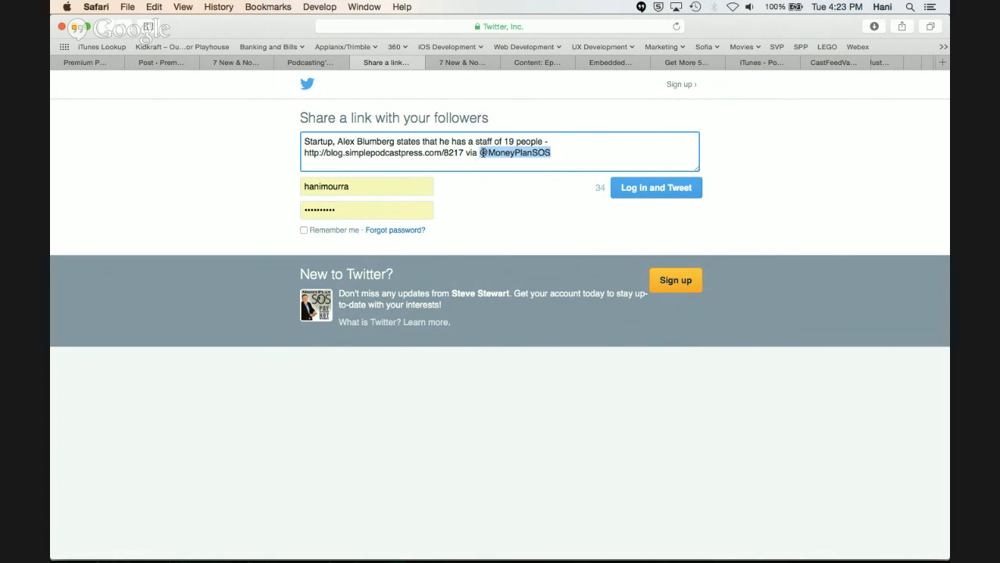
pyautogui.click(107, 61)
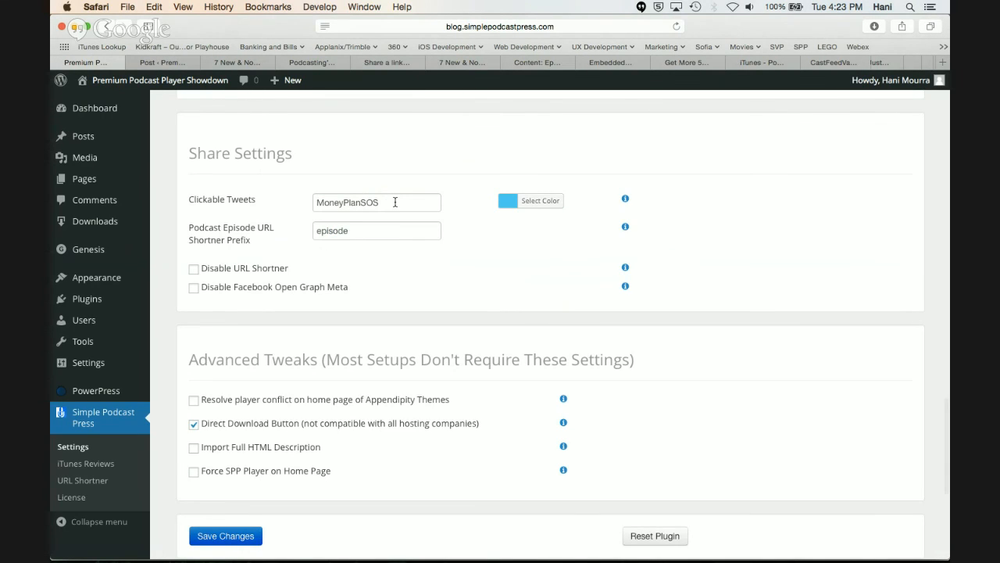
# Return to the preview of "Podcasting's Most Frequently Asked Questions" and review the clickable tweet box within the post text
pyautogui.click(172, 61)
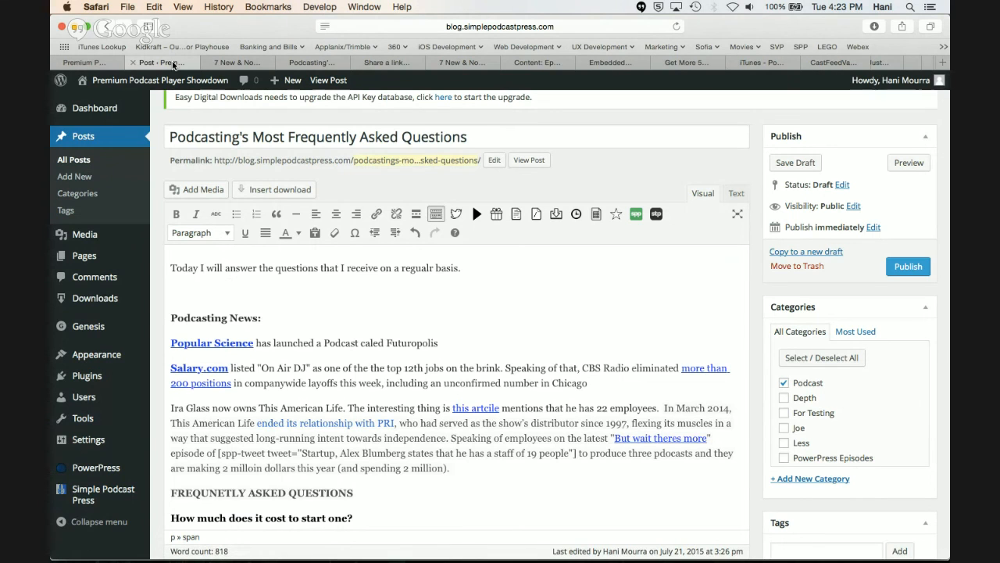
pyautogui.click(231, 62)
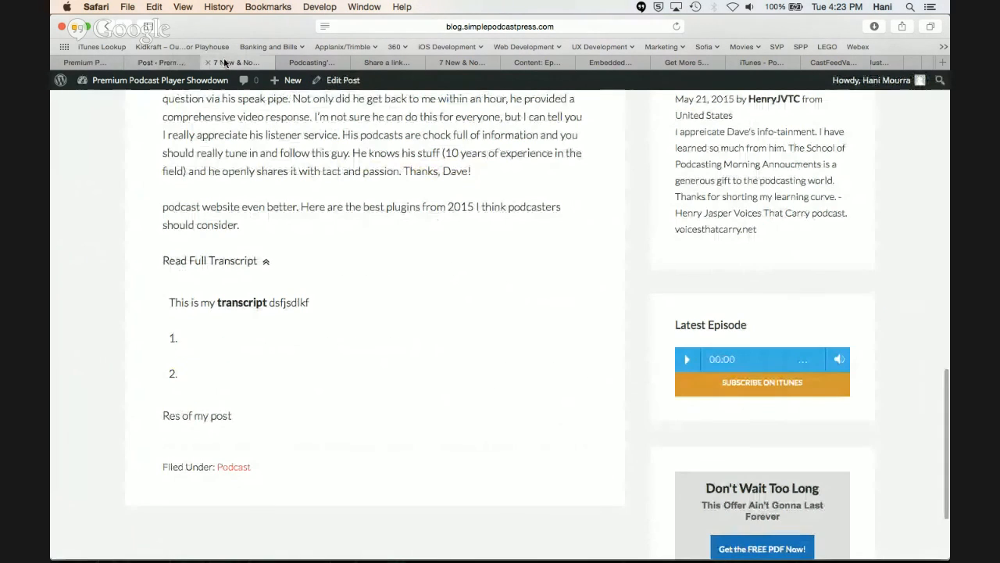
pyautogui.click(341, 65)
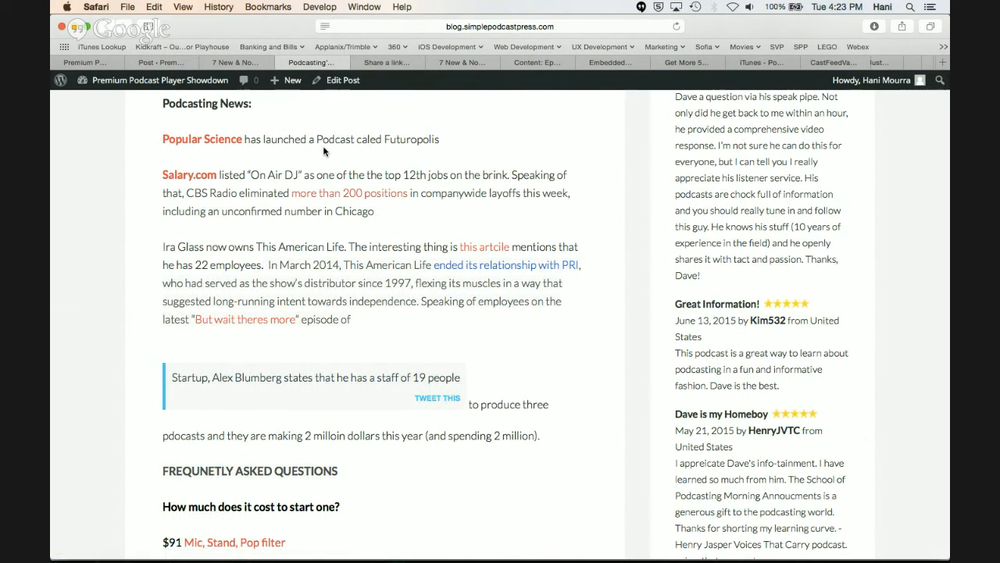
pyautogui.scroll(-2, 276, 272)
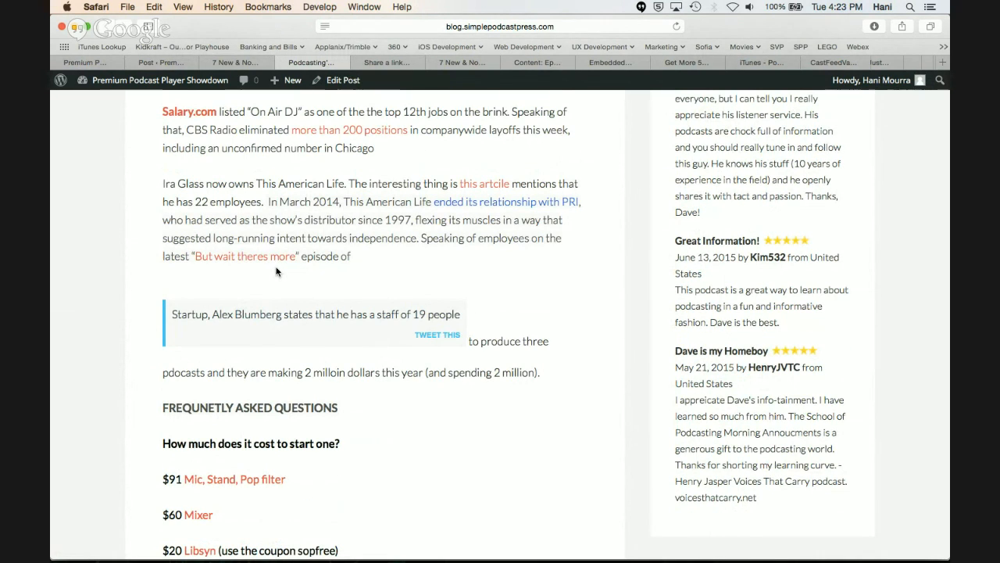
pyautogui.scroll(-1, 276, 271)
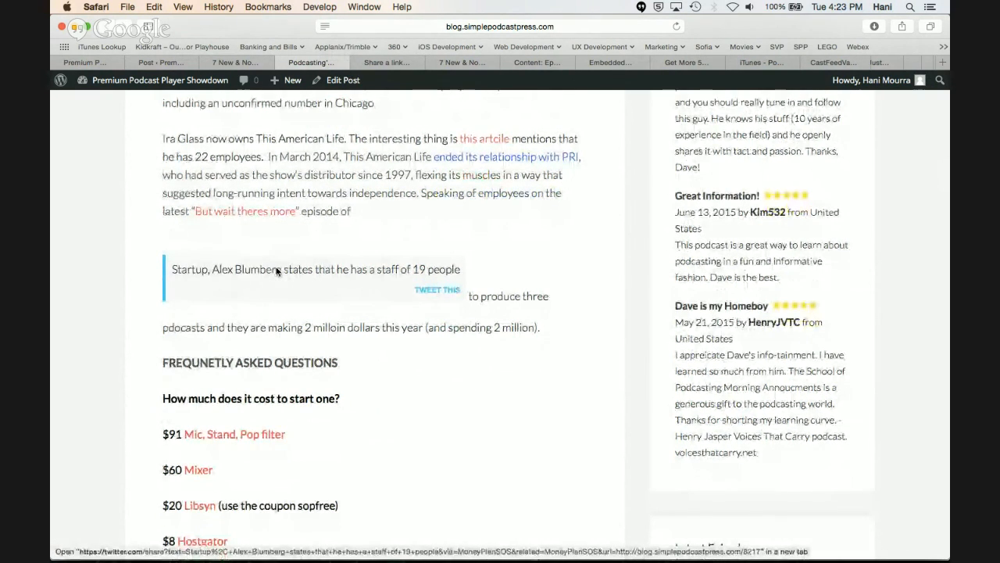
pyautogui.scroll(-1, 276, 271)
pyautogui.scroll(5, 276, 271)
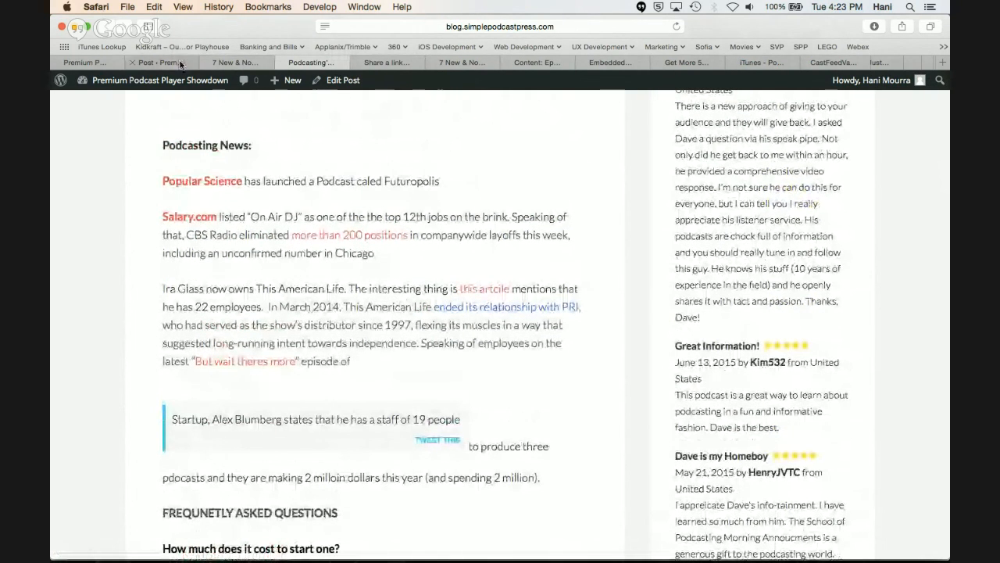
# Open the WordPress Widgets page from the plugin settings and expand the Primary Sidebar widget area
pyautogui.click(89, 62)
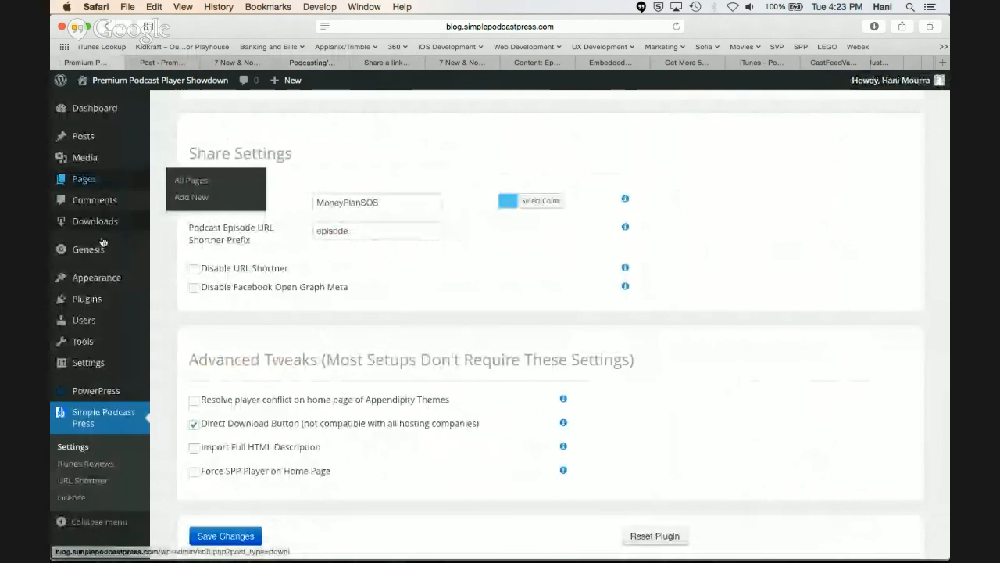
pyautogui.moveTo(117, 278)
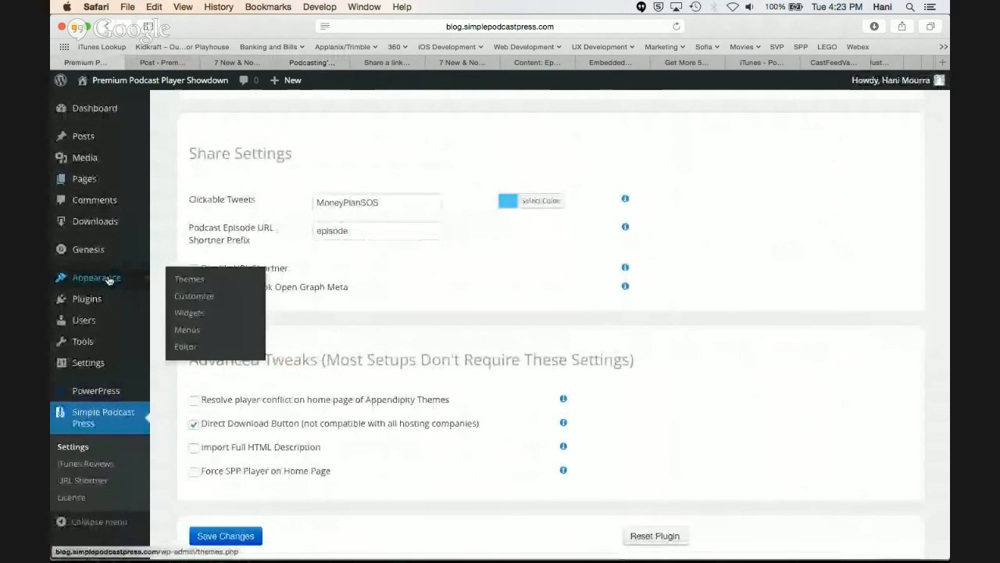
pyautogui.click(224, 314)
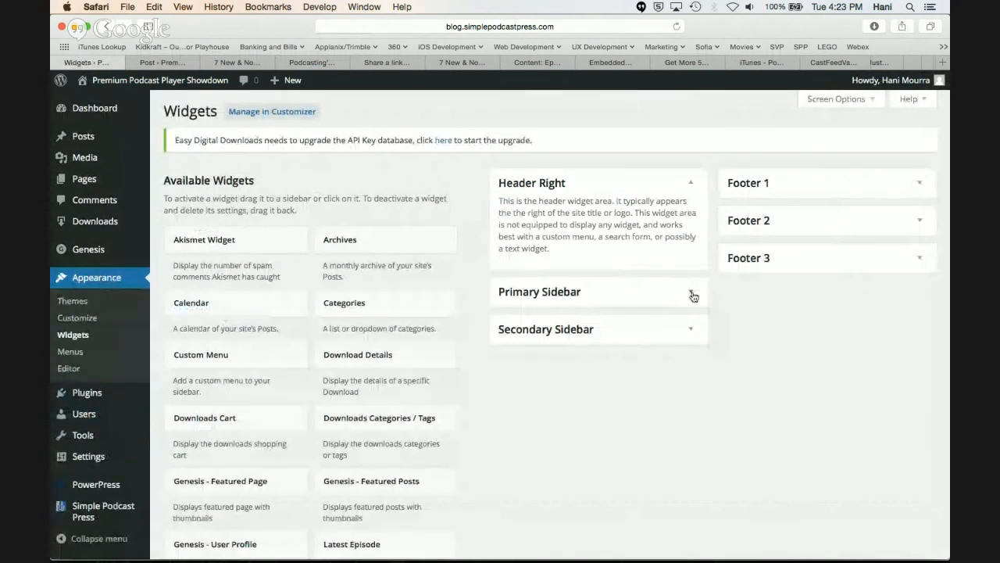
pyautogui.click(692, 295)
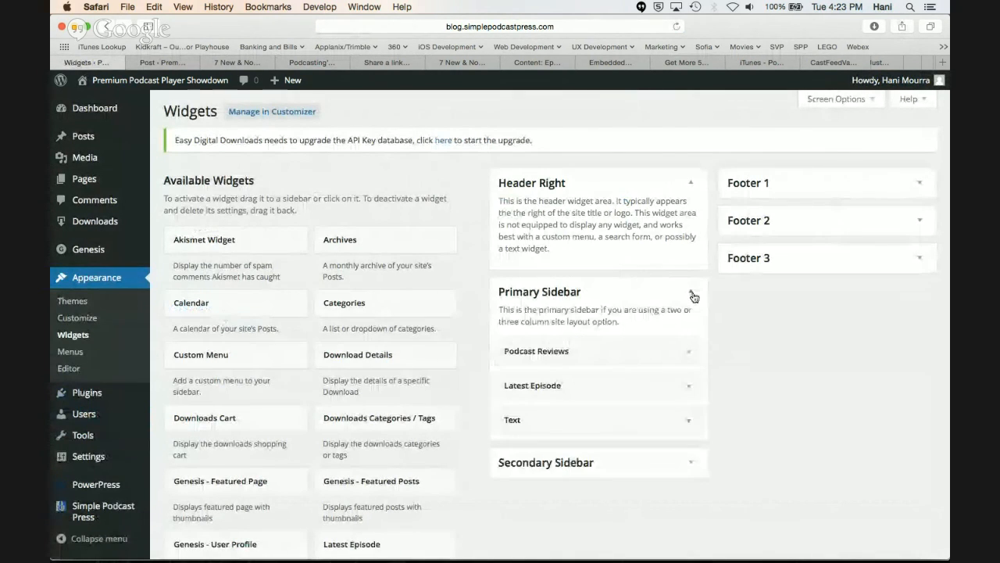
# Move the Latest Episode widget above Podcast Reviews in the Primary Sidebar
pyautogui.scroll(-3, 347, 417)
pyautogui.scroll(-2, 347, 416)
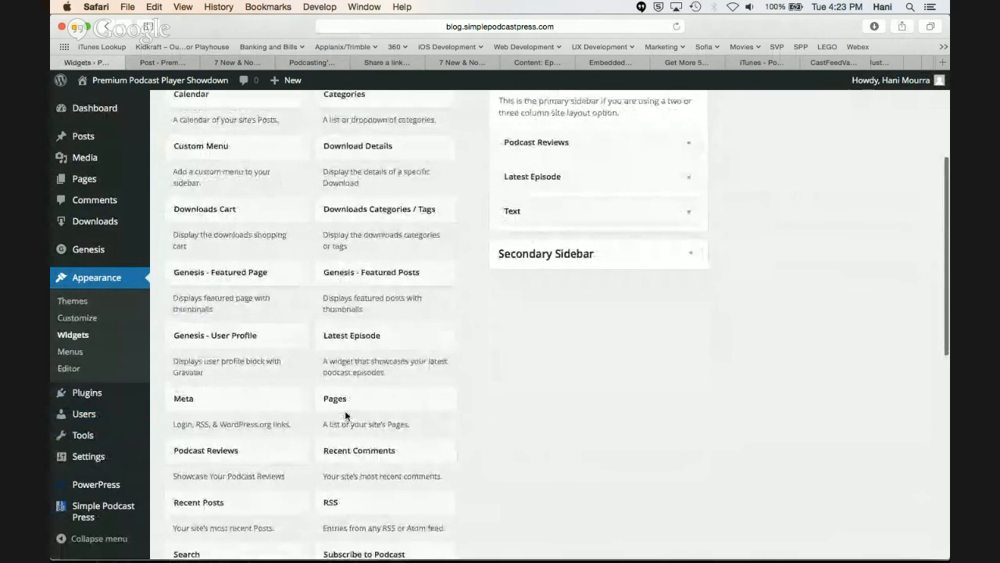
pyautogui.scroll(1, 351, 338)
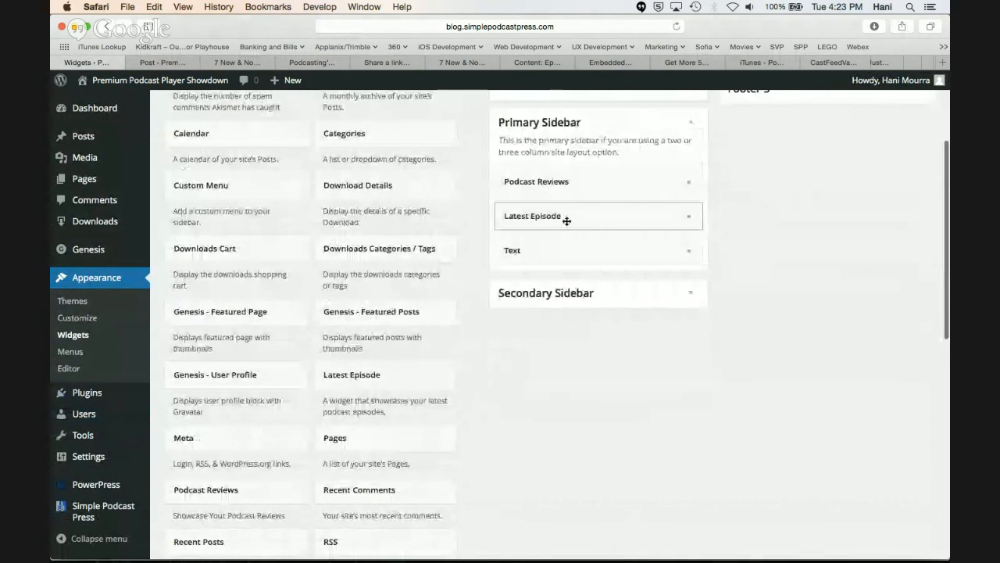
pyautogui.moveTo(565, 221); pyautogui.dragTo(526, 177)
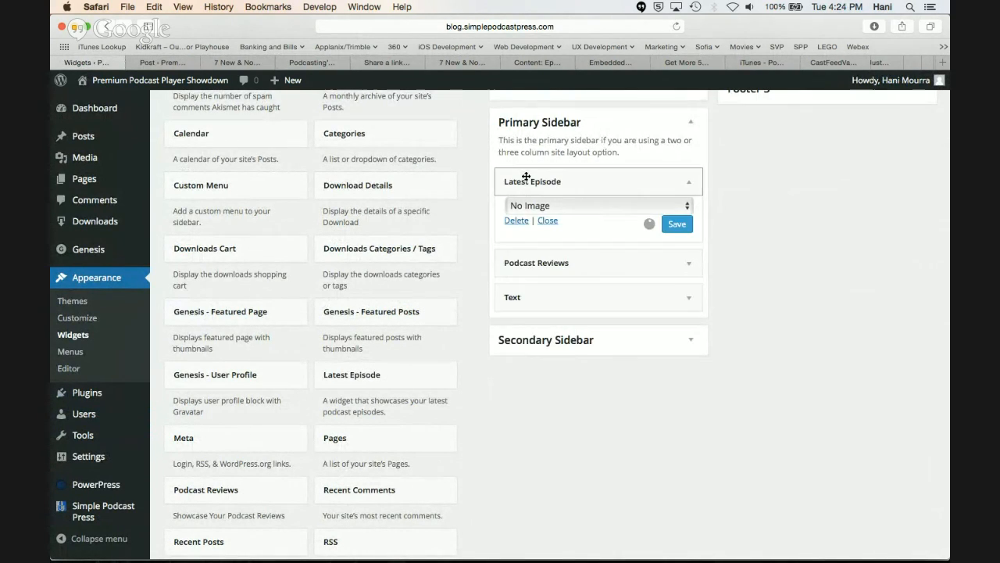
# Set the Latest Episode widget's image option to Podcast channel art and save the widget
pyautogui.click(577, 205)
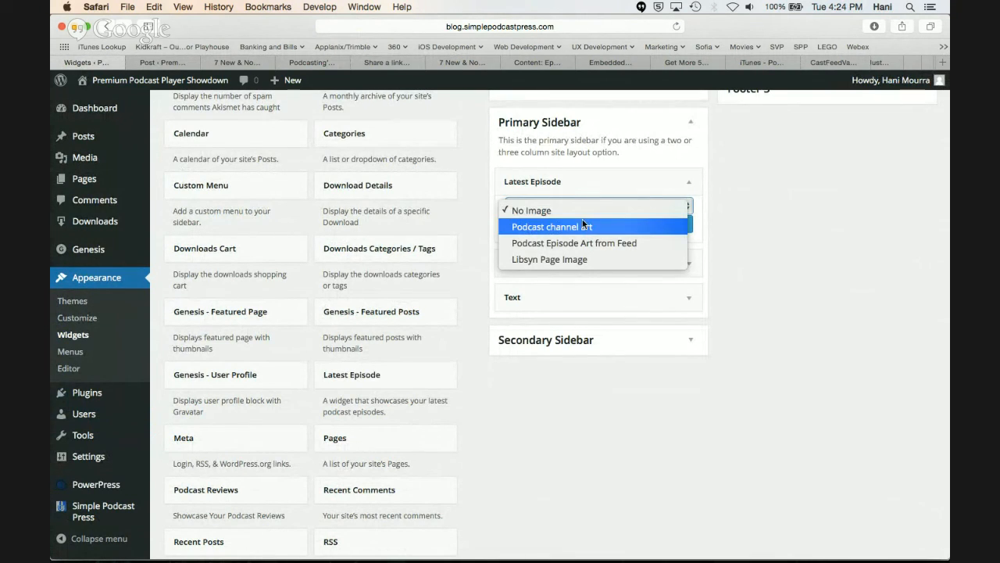
pyautogui.click(583, 226)
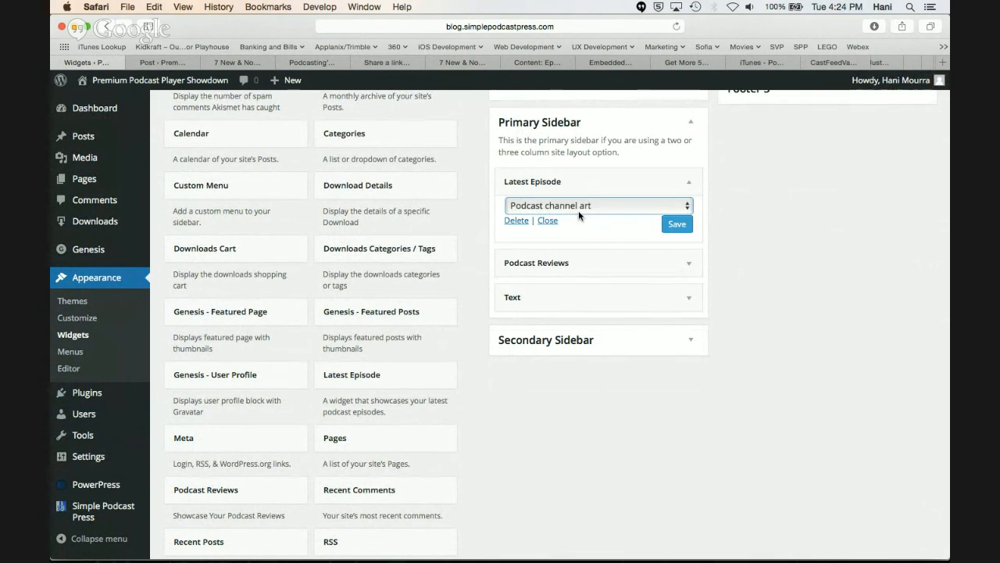
pyautogui.click(579, 207)
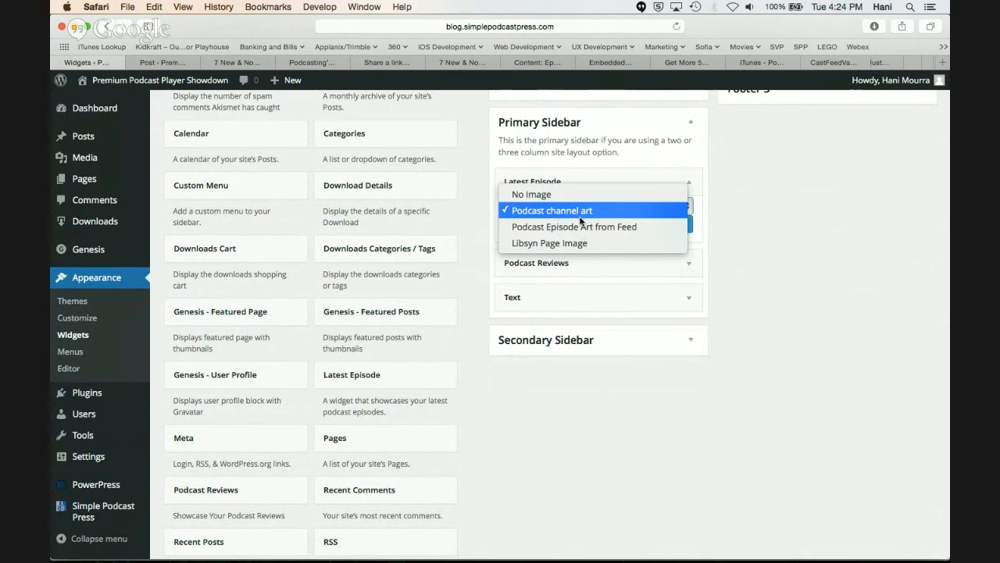
pyautogui.click(582, 211)
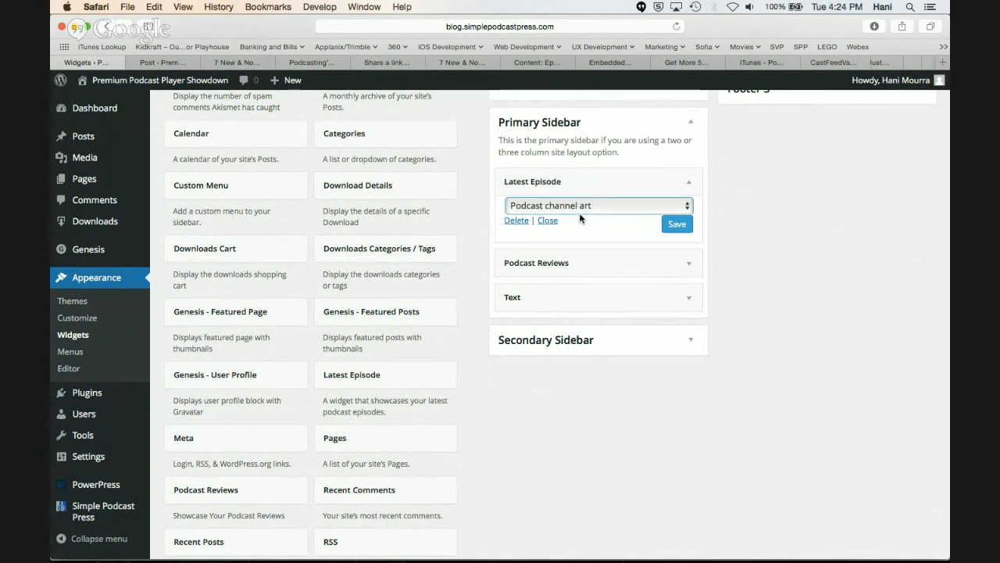
pyautogui.click(677, 225)
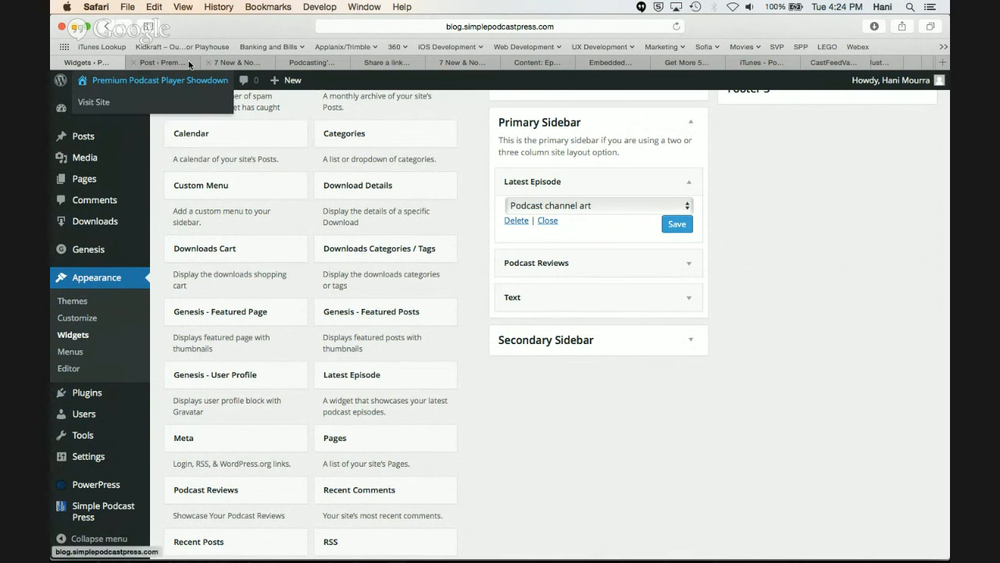
# Return to the "7 New & Noteworthy WordPress Plugins" post and reload it to check the Latest Episode widget in the sidebar
pyautogui.click(225, 67)
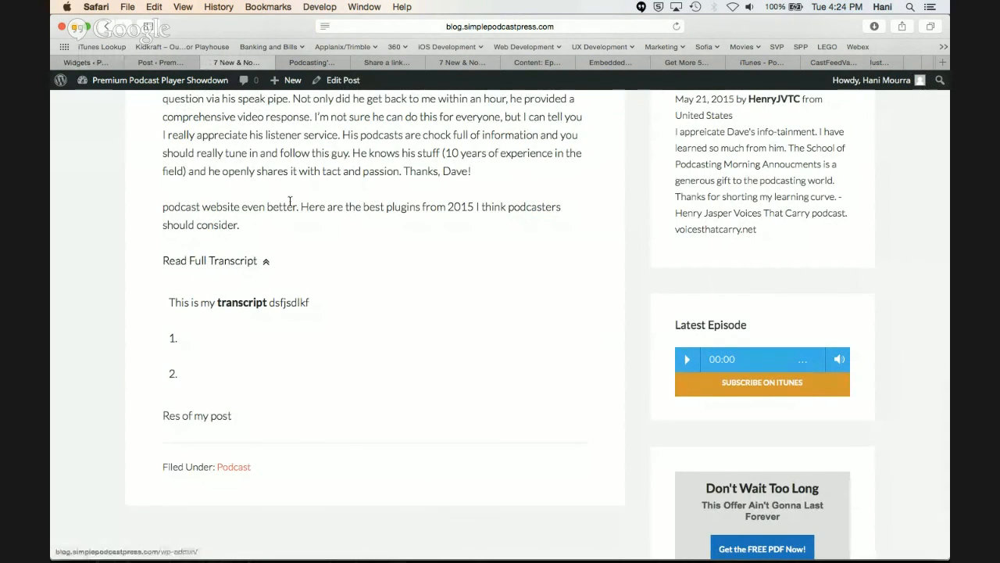
pyautogui.scroll(6, 289, 199)
pyautogui.scroll(-3, 289, 200)
pyautogui.scroll(-4, 290, 202)
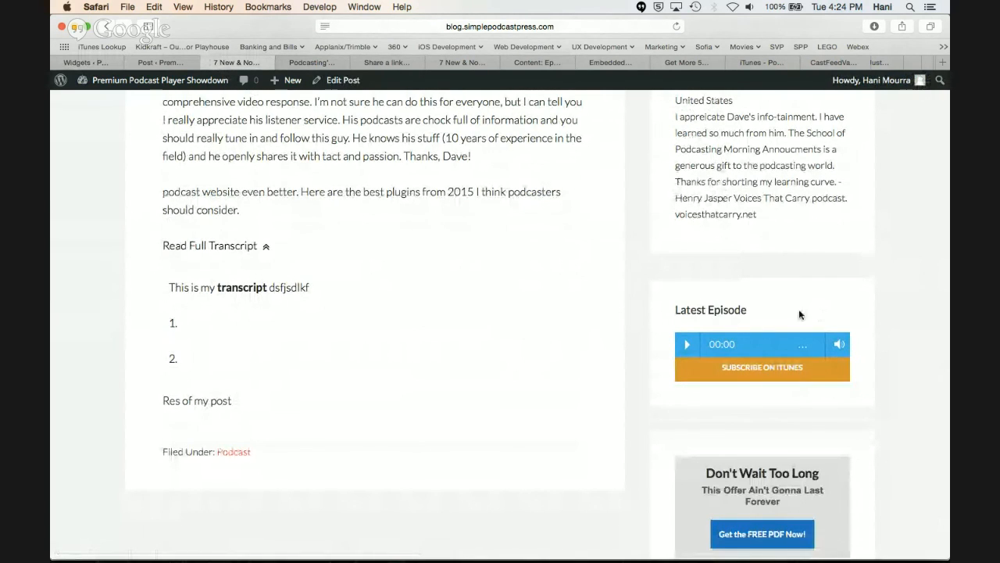
pyautogui.press('super+r')
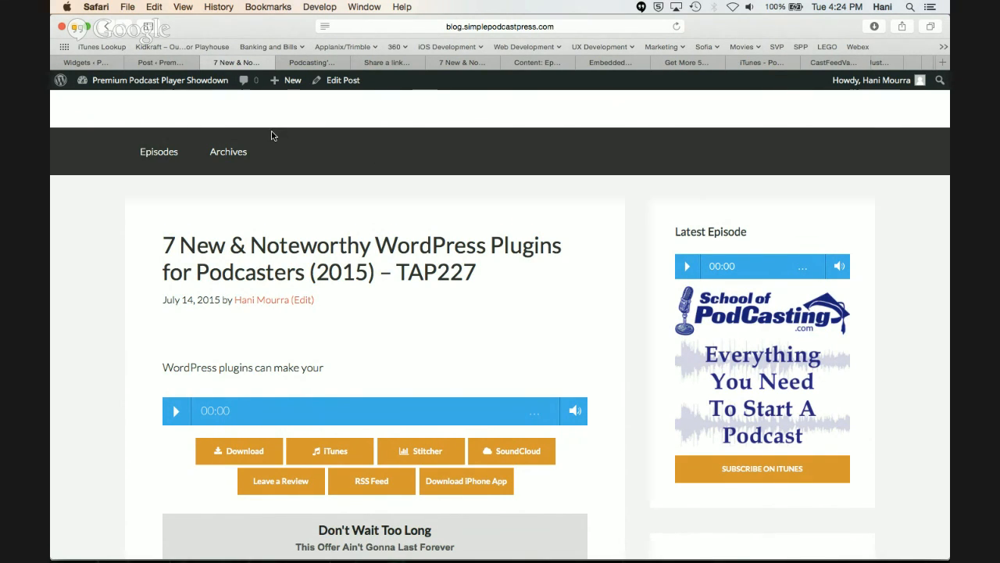
# Leave the "Podcasting's Most Frequently Asked Questions" draft without saving and start a new post titled "test"
pyautogui.click(164, 61)
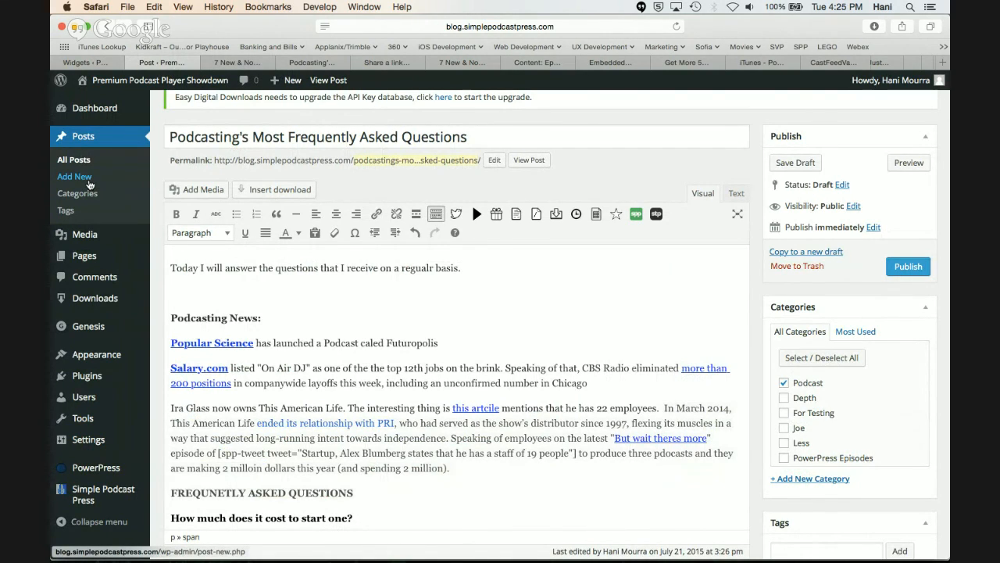
pyautogui.click(85, 178)
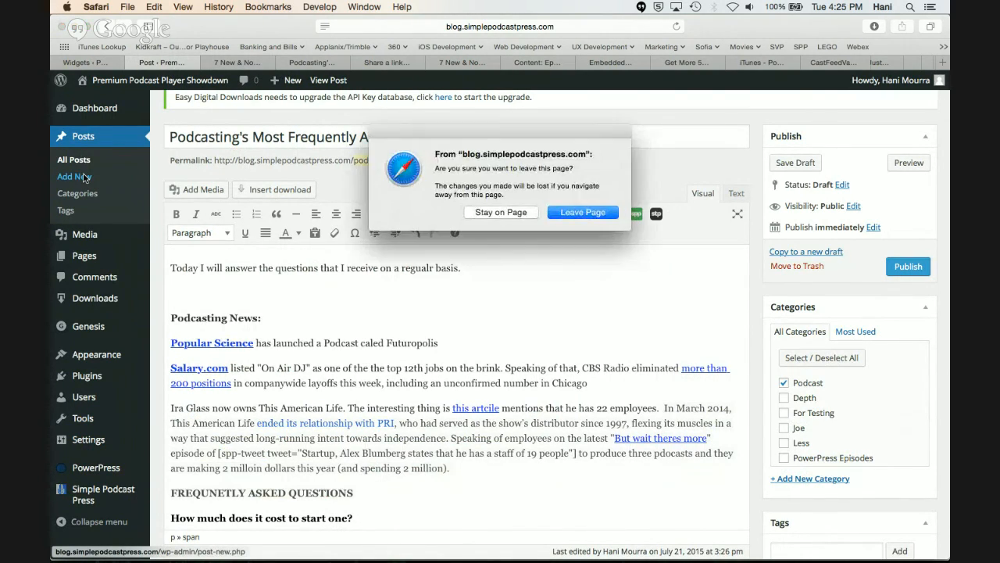
pyautogui.click(576, 213)
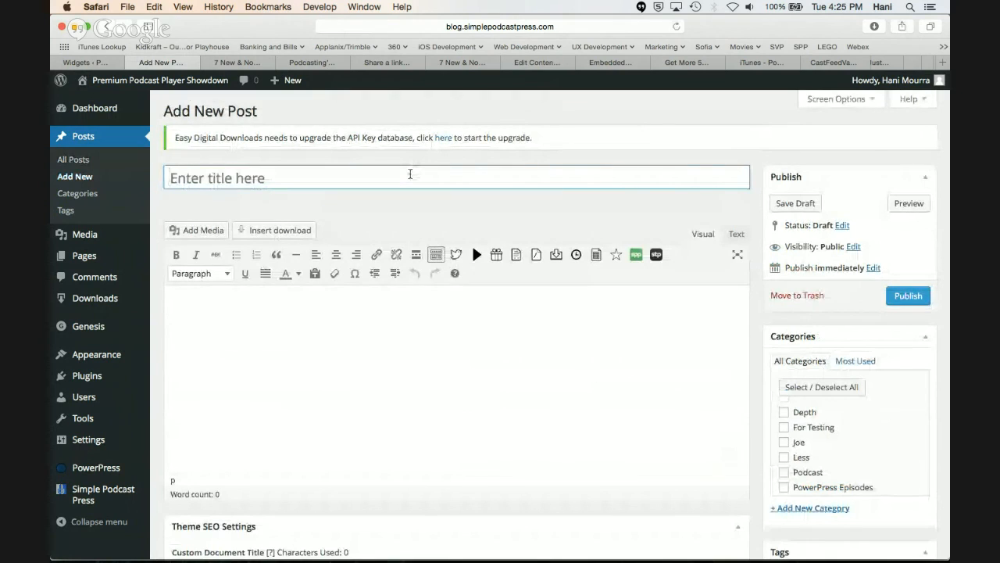
pyautogui.write('test')
# Insert the Simple Podcast Press episodes table into the body of the "test" post and preview the post
pyautogui.click(351, 314)
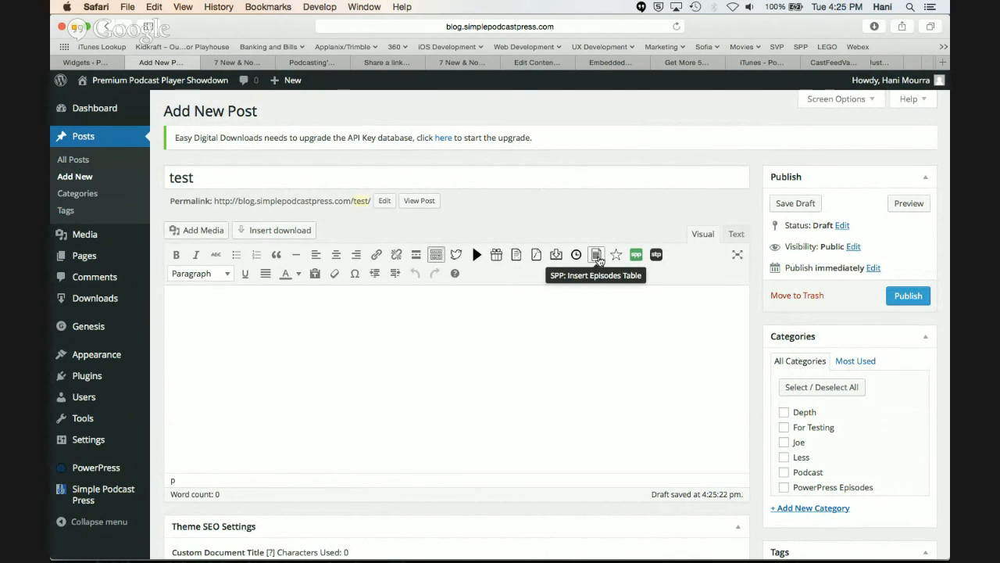
pyautogui.click(597, 256)
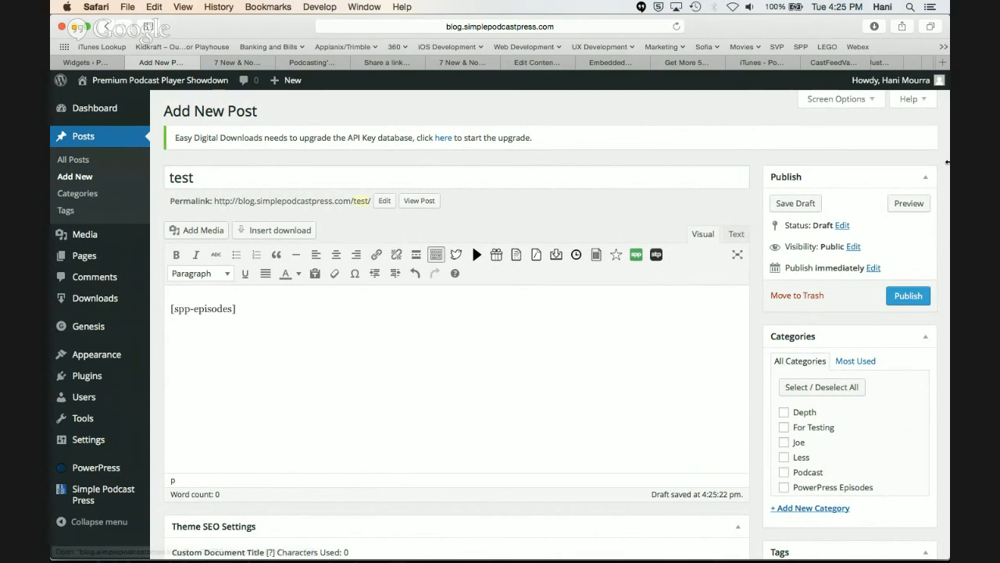
pyautogui.click(907, 205)
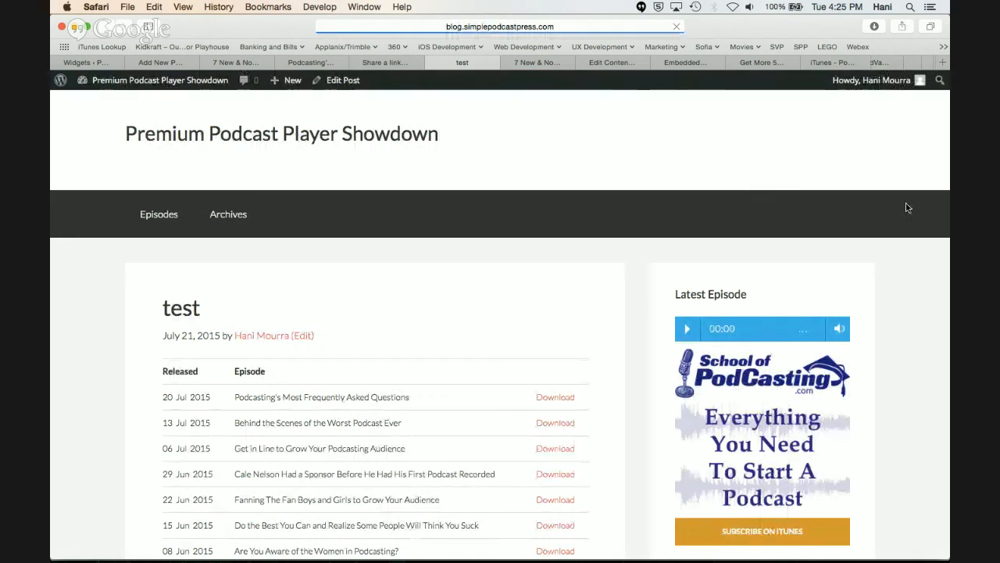
# Examine the previewed episodes table, including the release dates, download links and the title of the newest episode
pyautogui.scroll(-5, 355, 403)
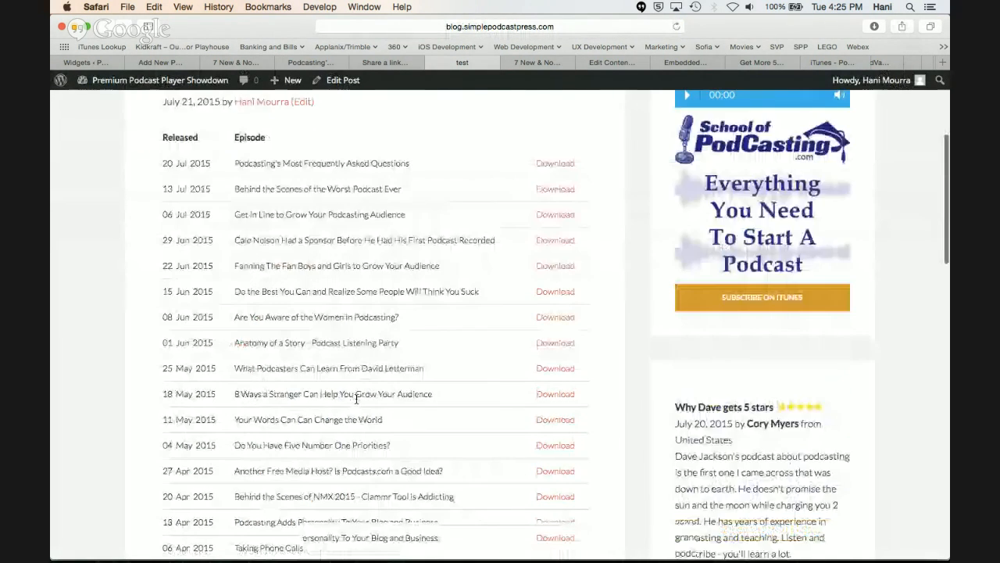
pyautogui.scroll(3, 355, 402)
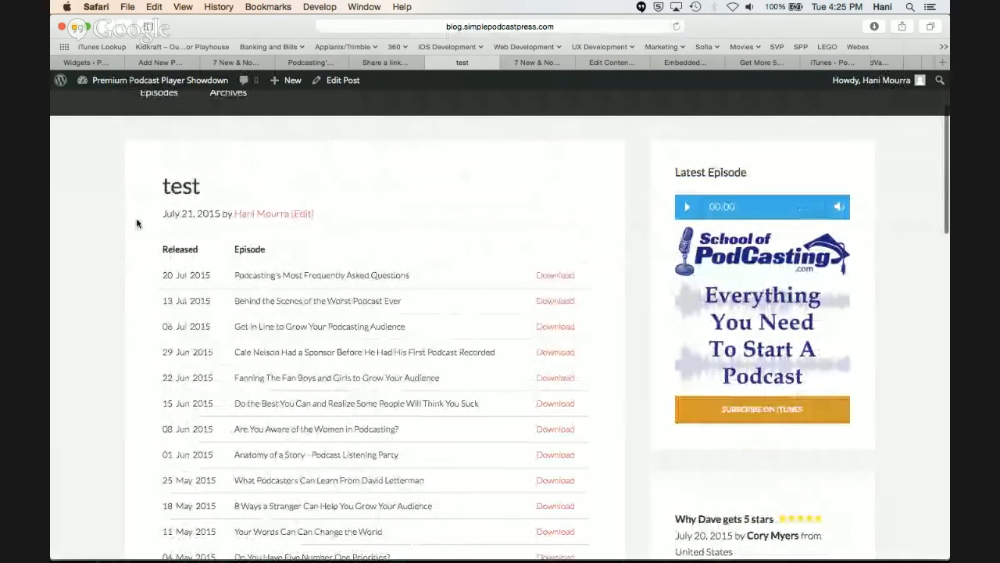
pyautogui.scroll(1, 298, 270)
pyautogui.scroll(-1, 299, 274)
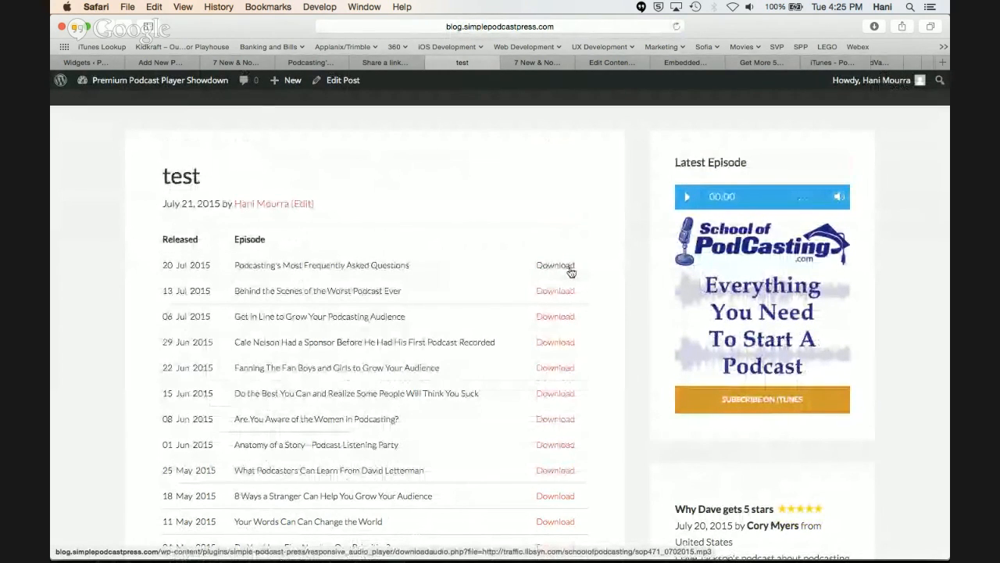
pyautogui.scroll(-1, 329, 311)
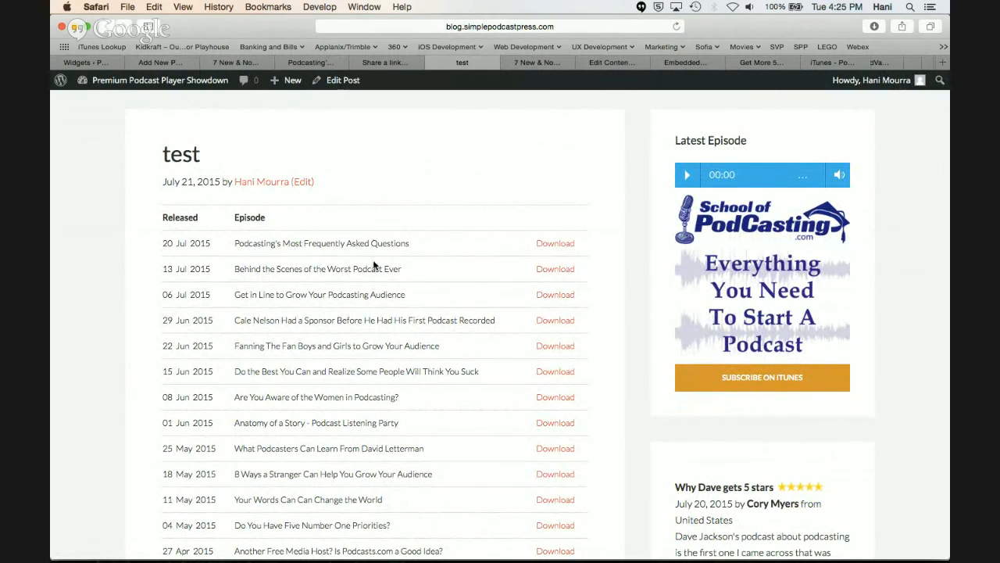
pyautogui.moveTo(410, 244); pyautogui.dragTo(164, 247)
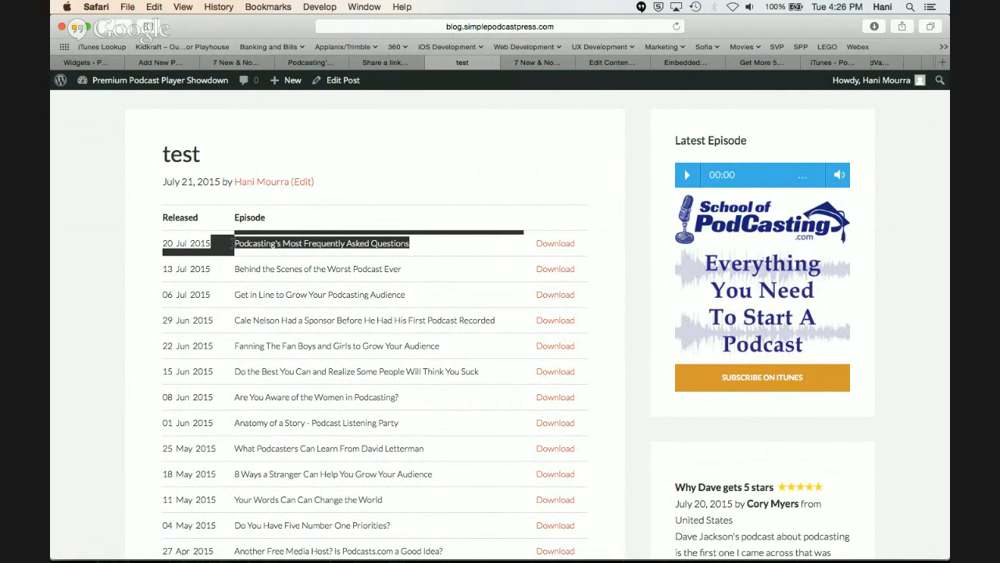
pyautogui.click(332, 262)
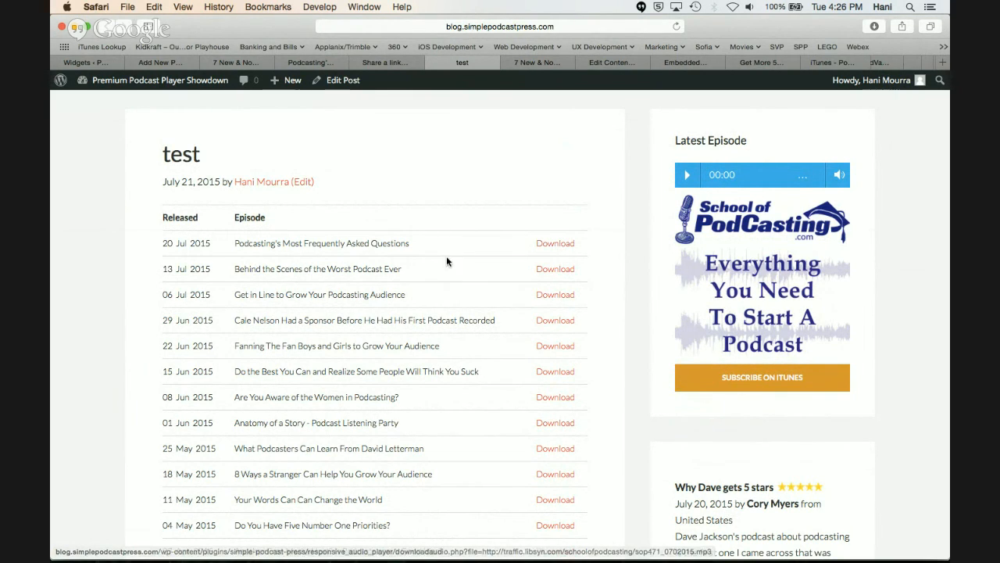
pyautogui.moveTo(410, 243); pyautogui.dragTo(256, 243)
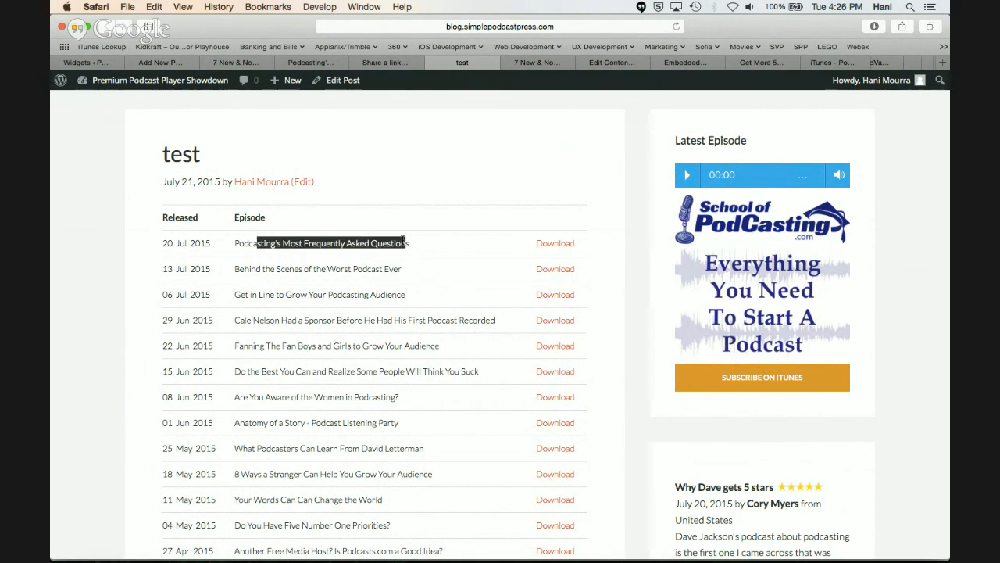
pyautogui.moveTo(410, 243); pyautogui.dragTo(241, 246)
pyautogui.hotkey('shift', 'Left')
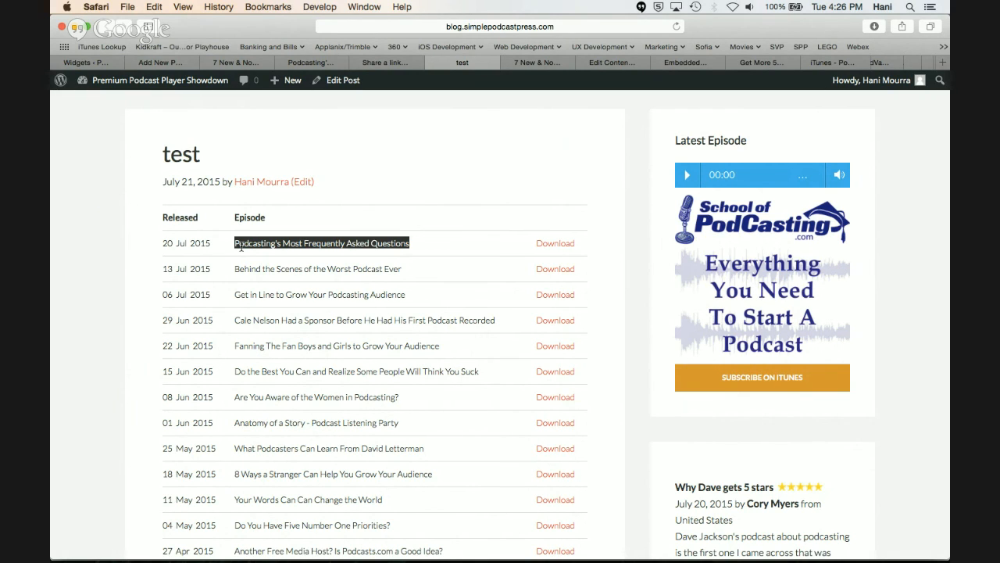
pyautogui.scroll(-2, 305, 242)
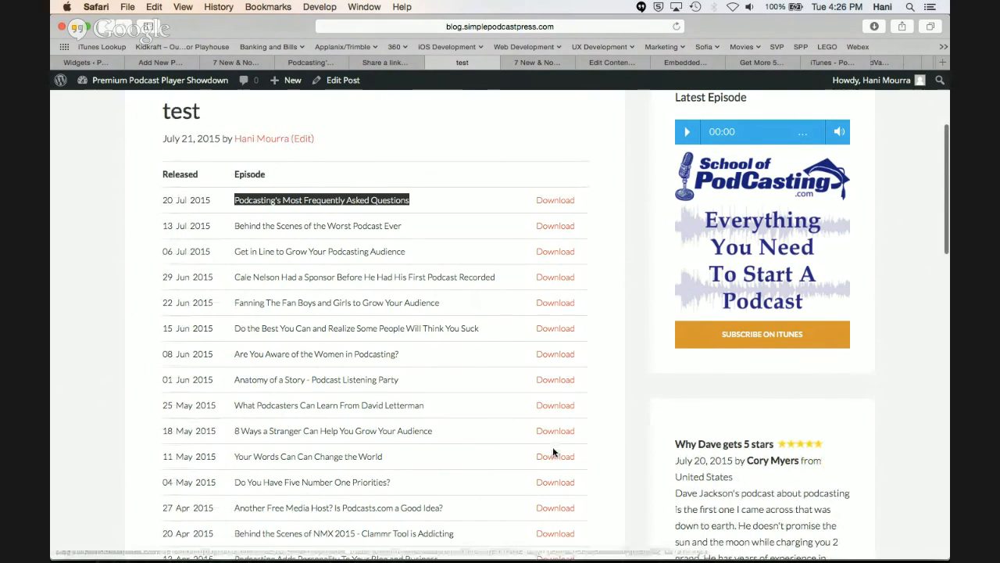